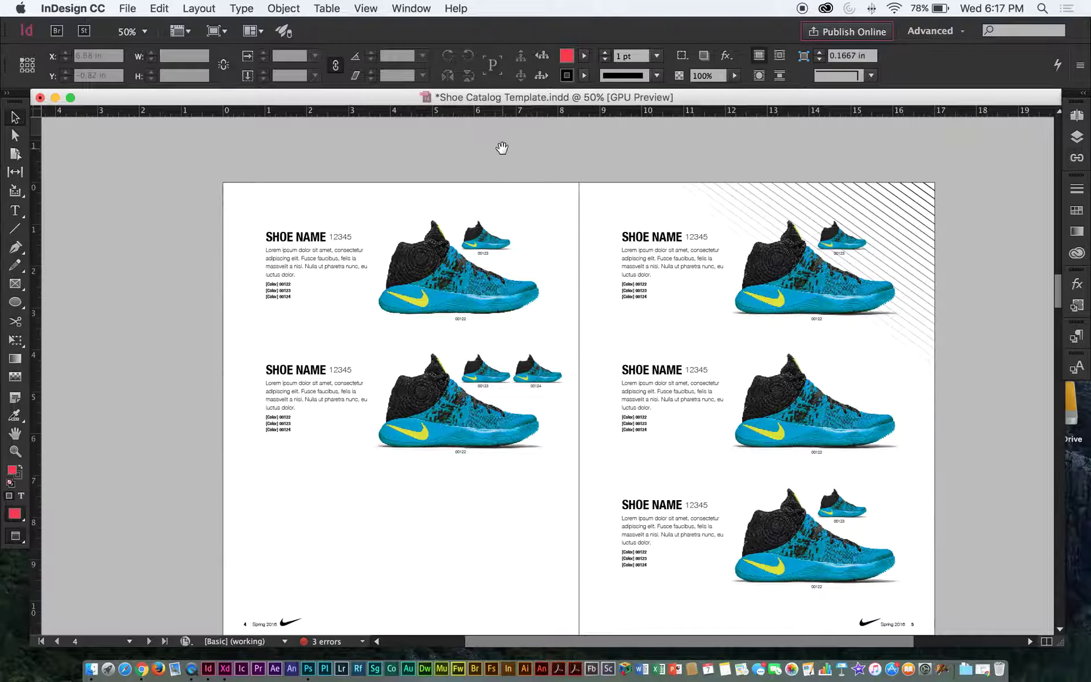
Step: Save the catalog and check the link info of the top large shoe image on page 4
key(super+s)
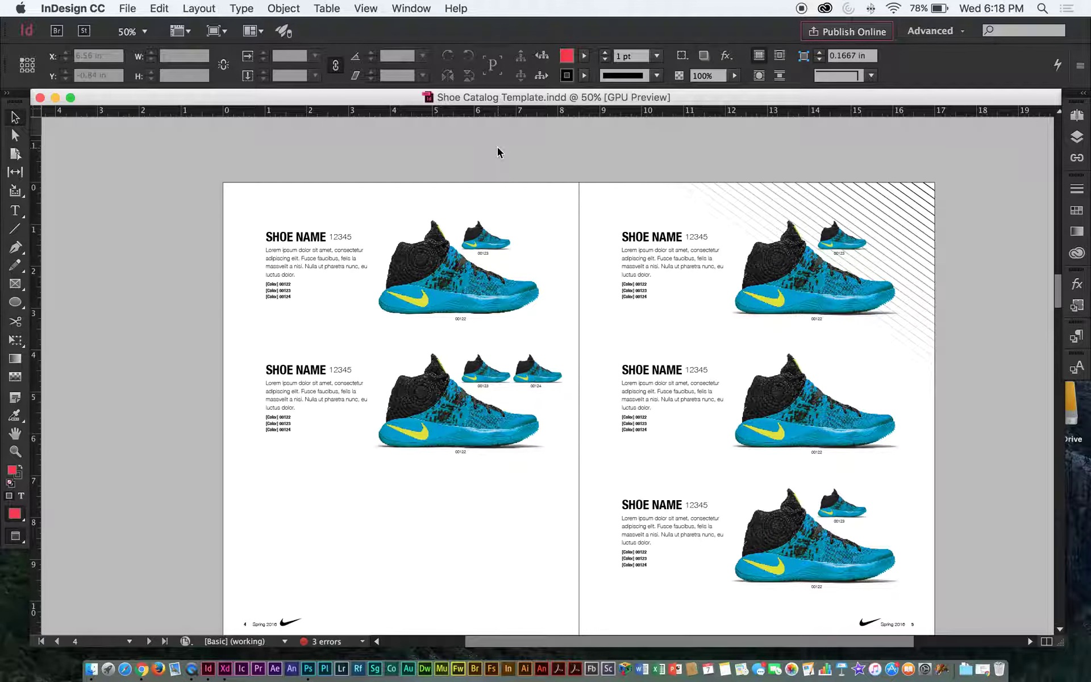
scroll(446, 142, down, 1)
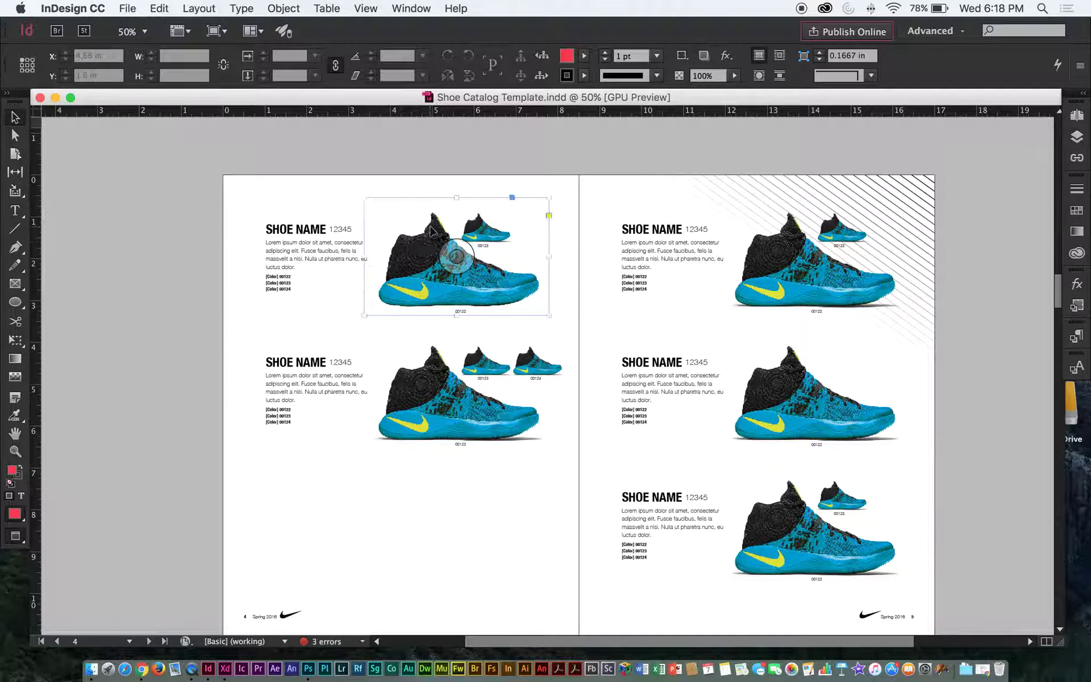
click(435, 244)
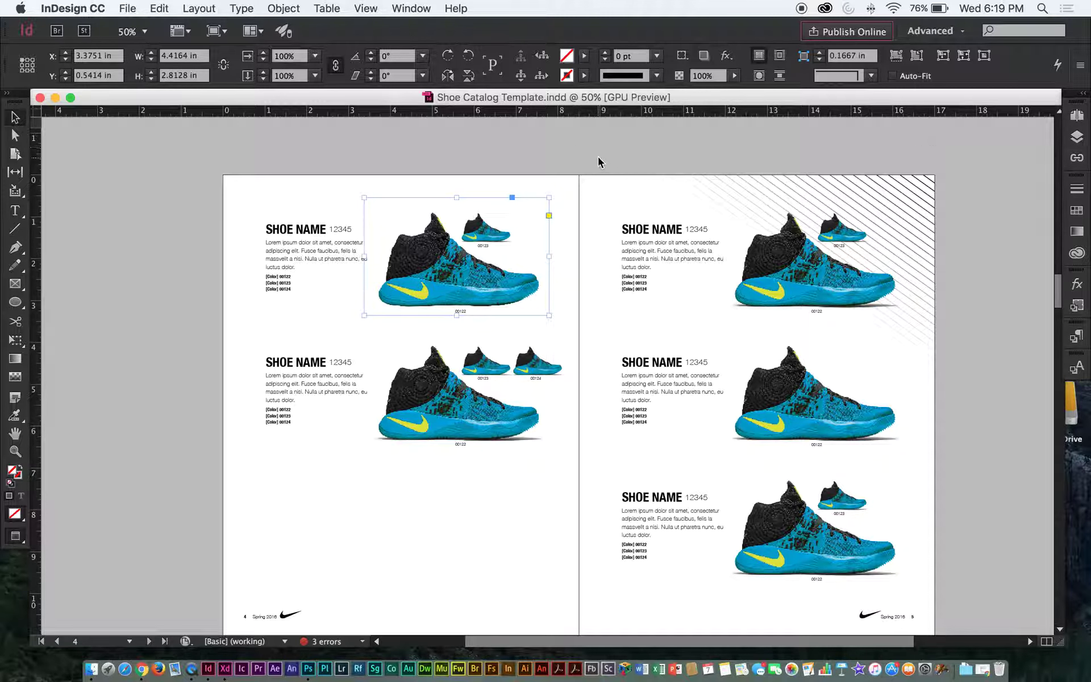
click(1075, 159)
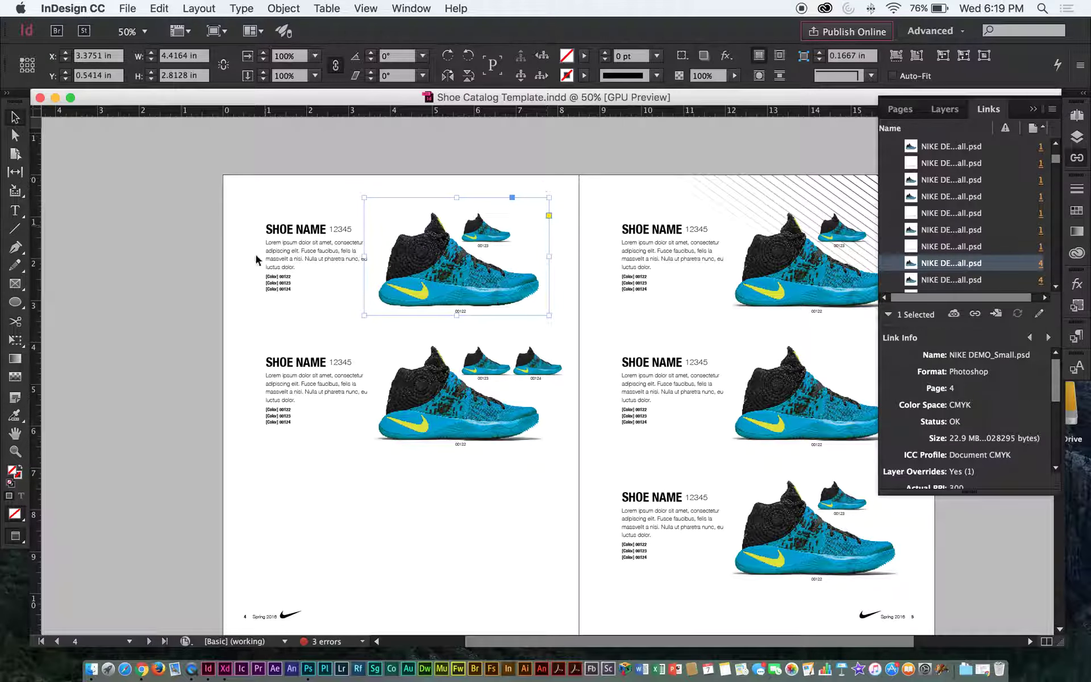
click(1033, 109)
click(471, 142)
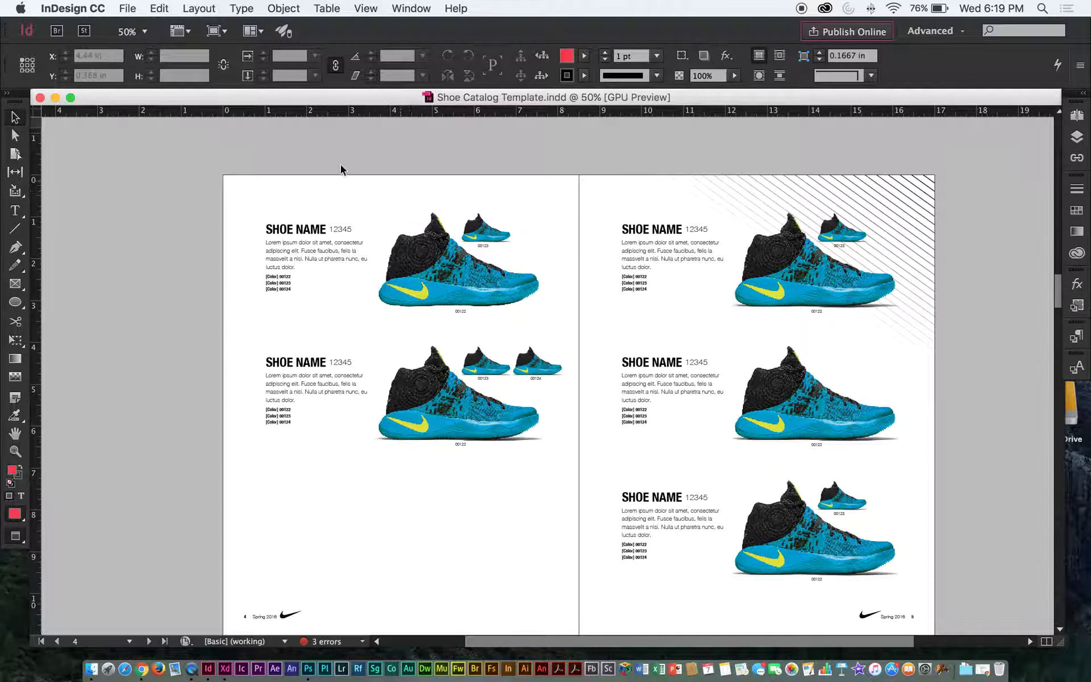
click(432, 227)
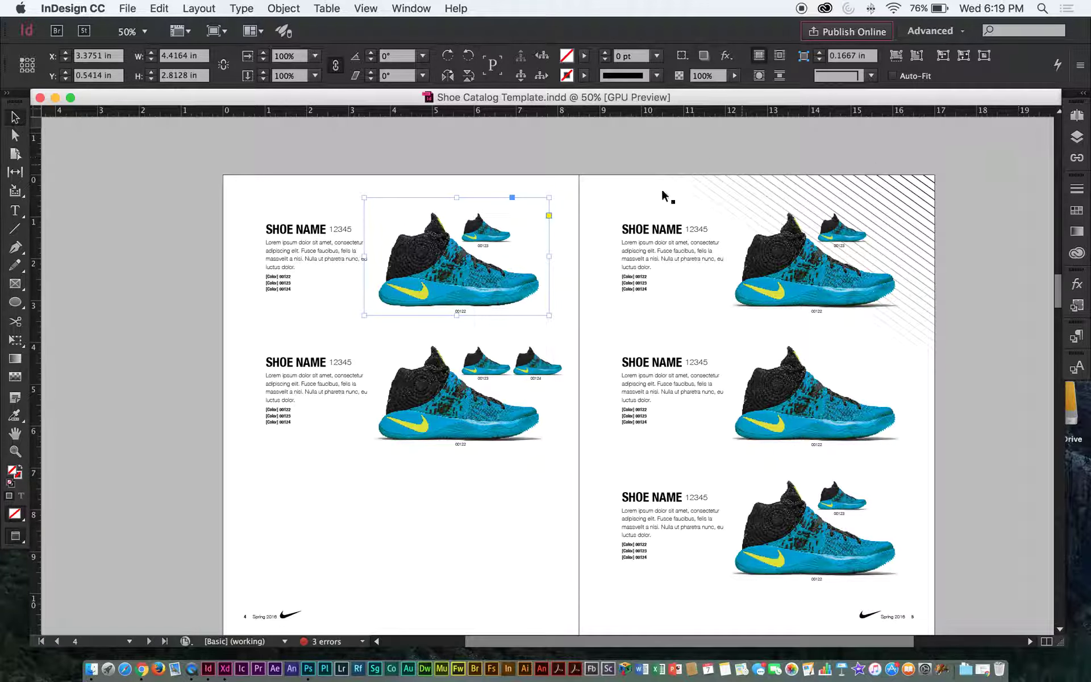
click(431, 166)
click(435, 229)
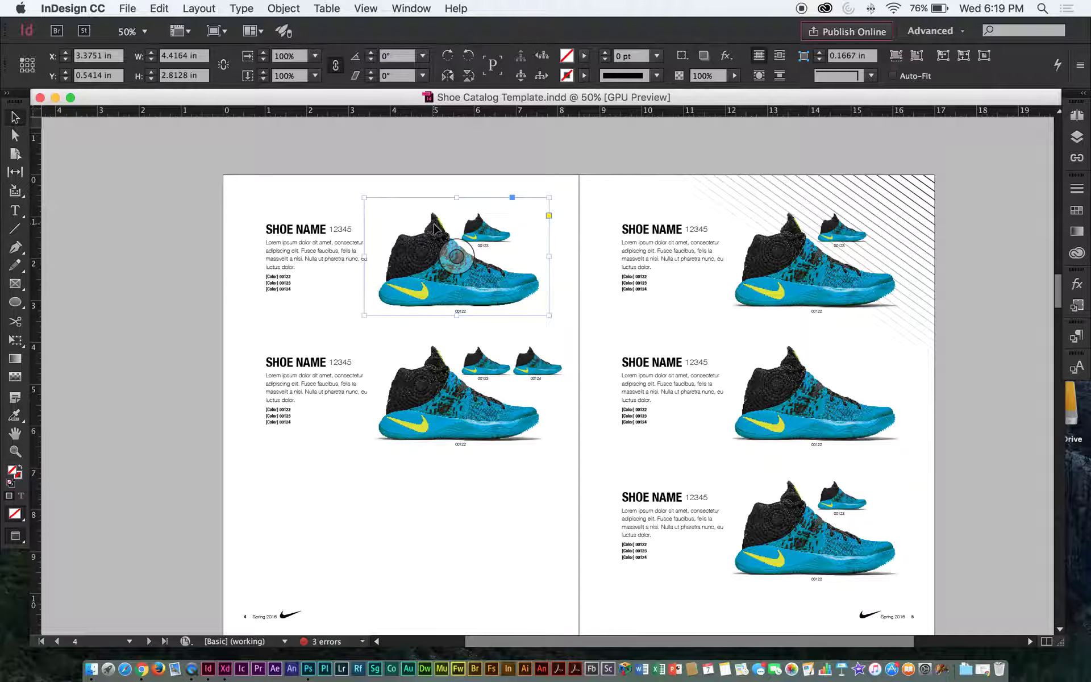
scroll(637, 291, down, 2)
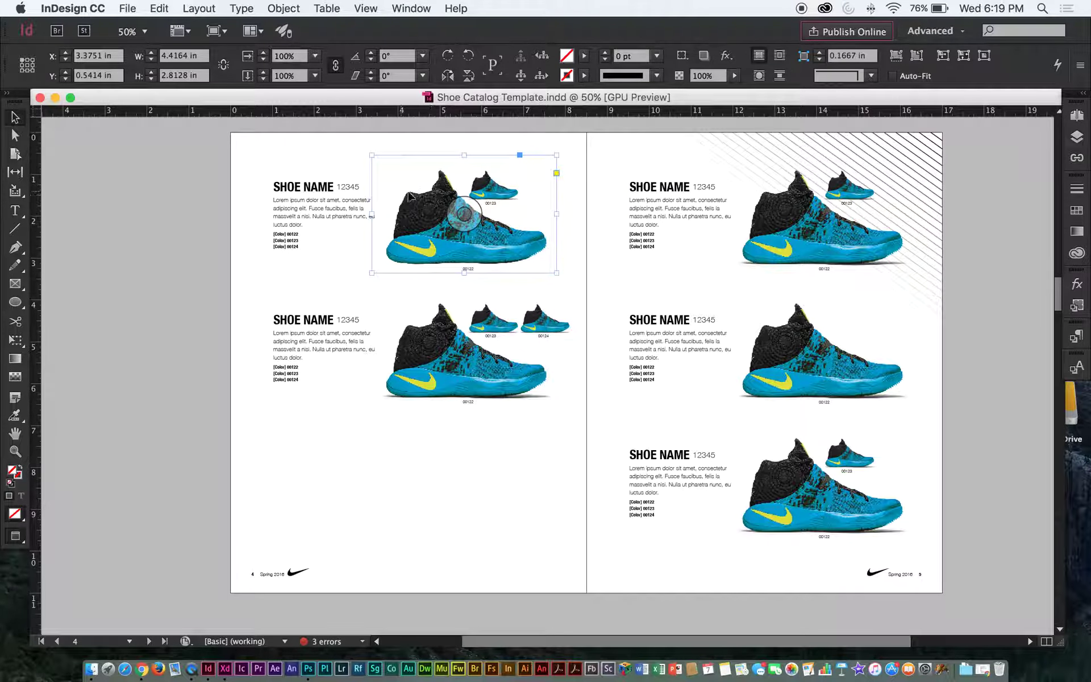
click(423, 126)
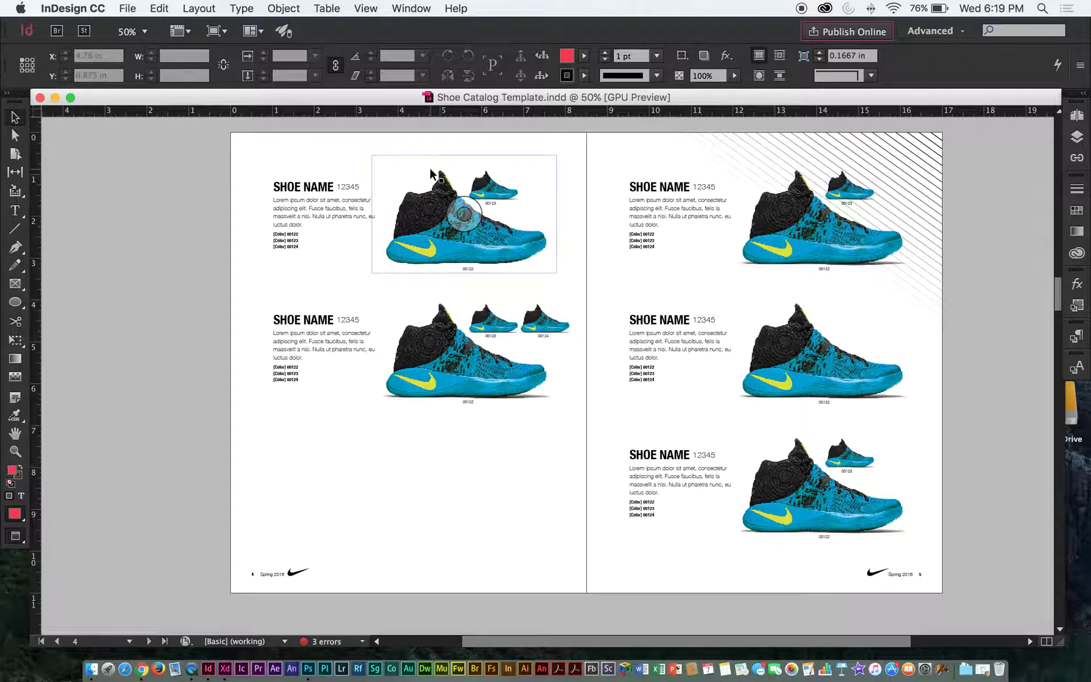
Step: Show the links list for the top large shoe image on page 4, widened to show full file names
click(430, 167)
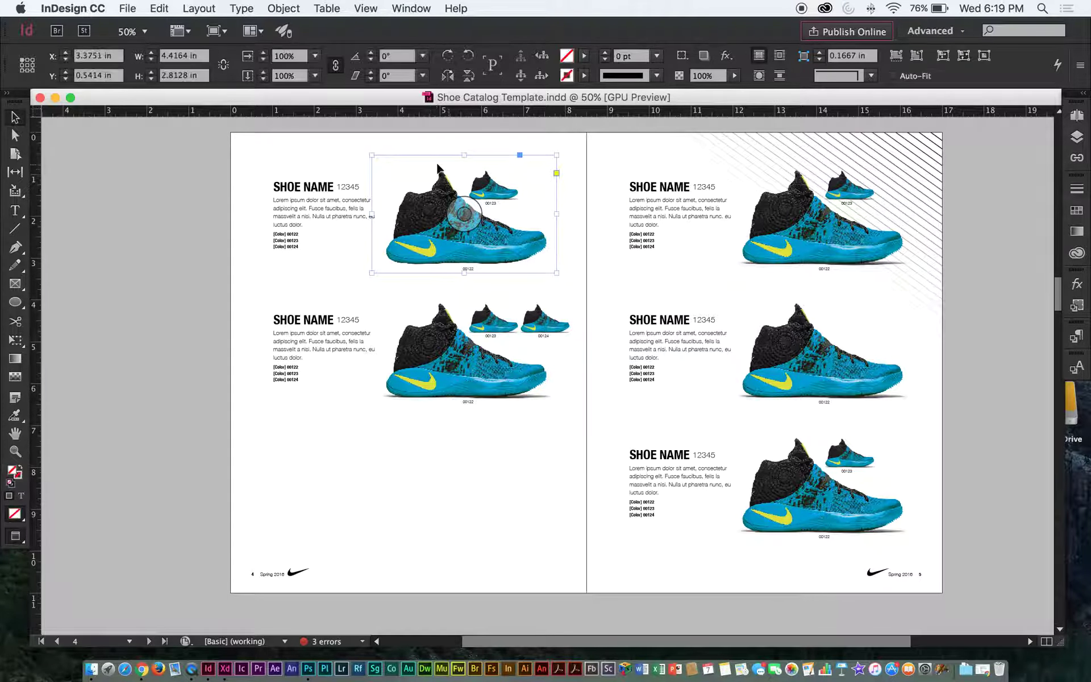
click(1078, 160)
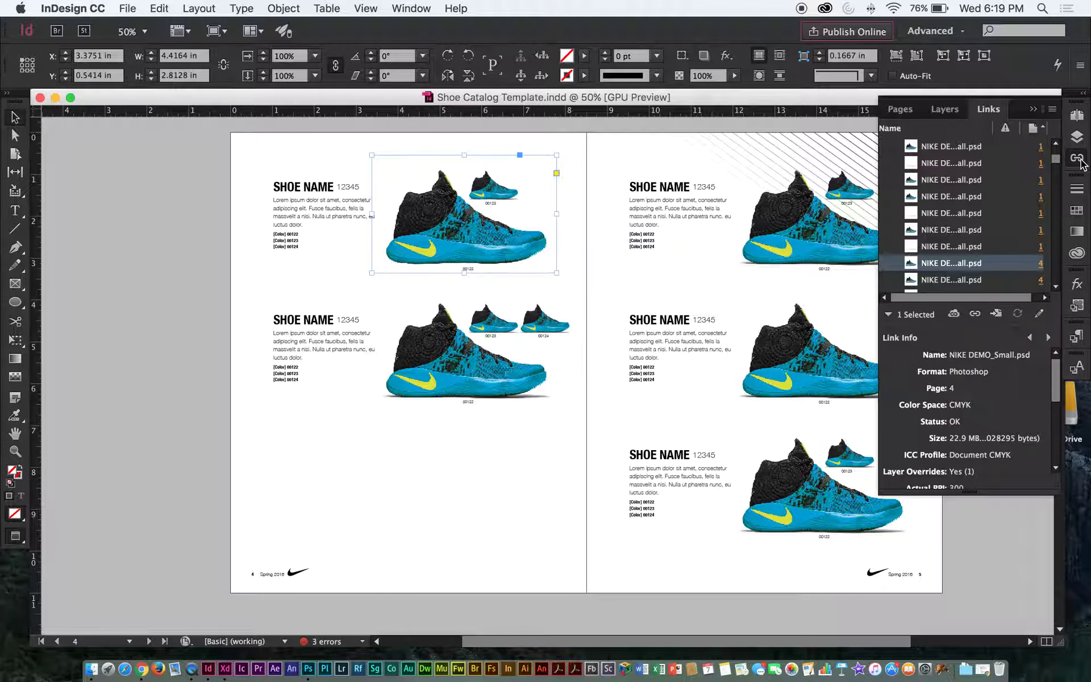
scroll(973, 221, up, 5)
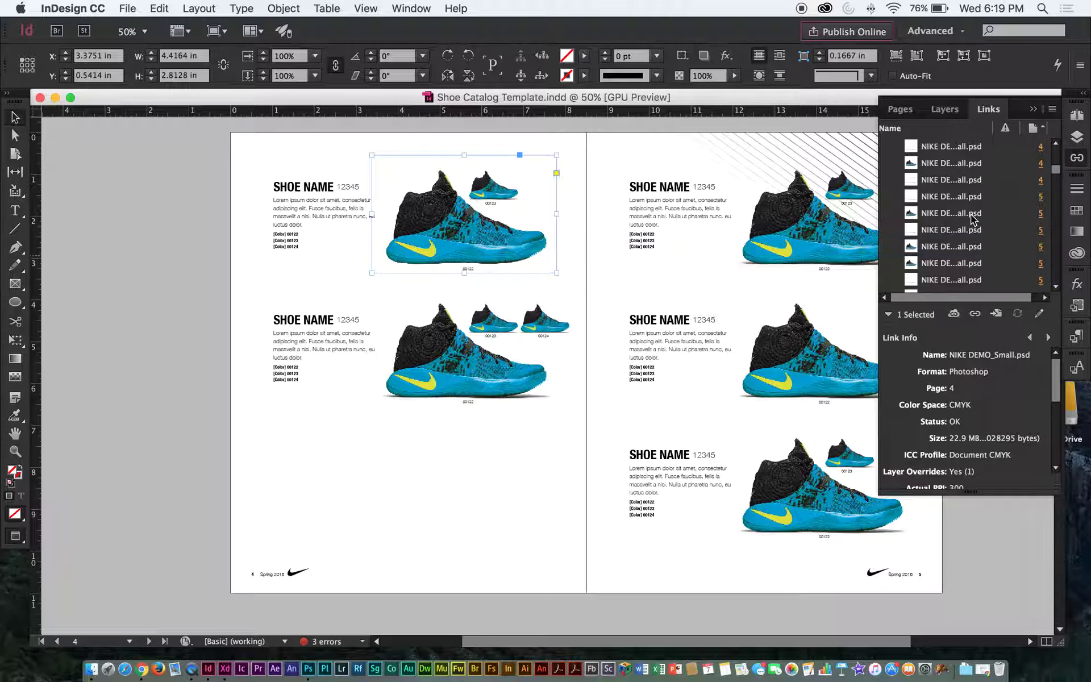
drag(880, 221, 677, 217)
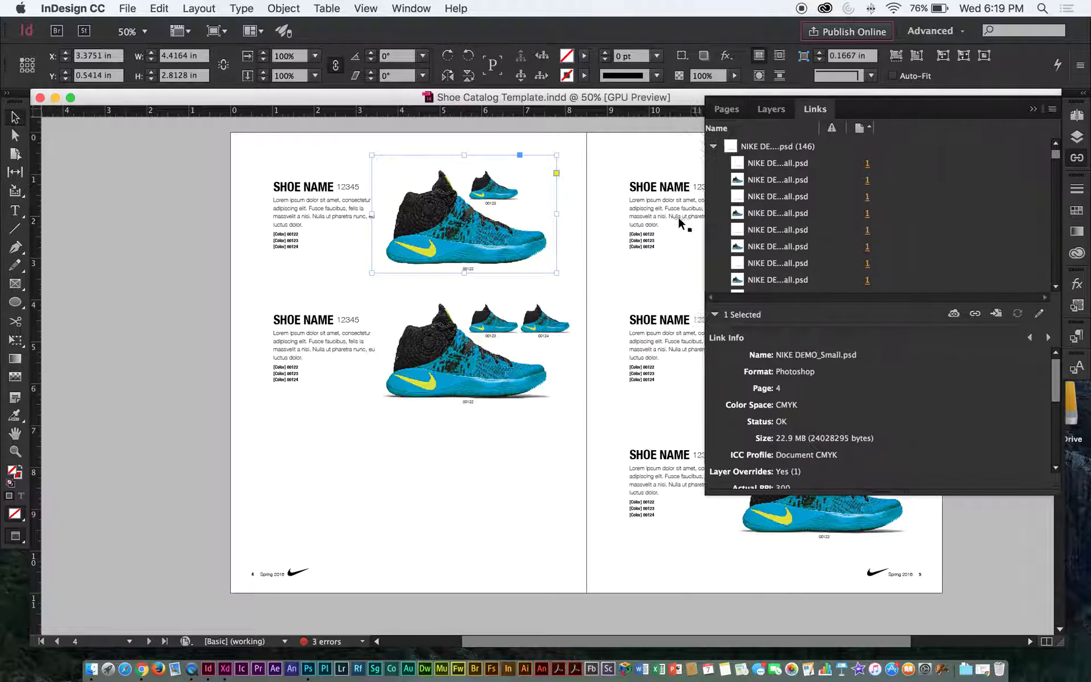
drag(1055, 154, 1070, 218)
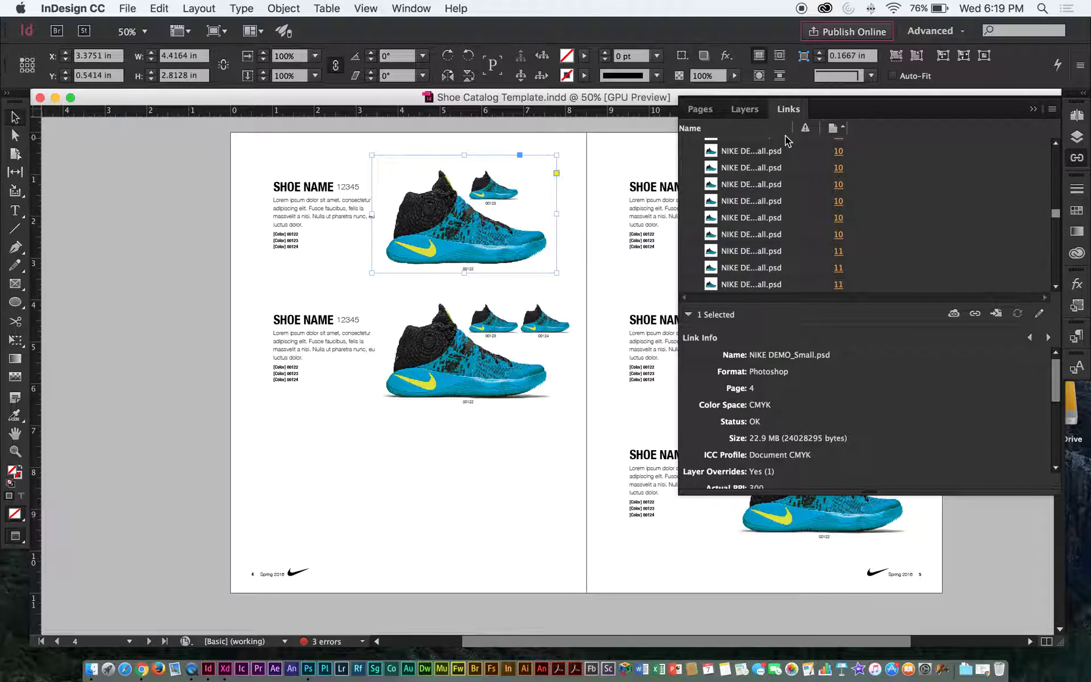
drag(794, 132, 863, 130)
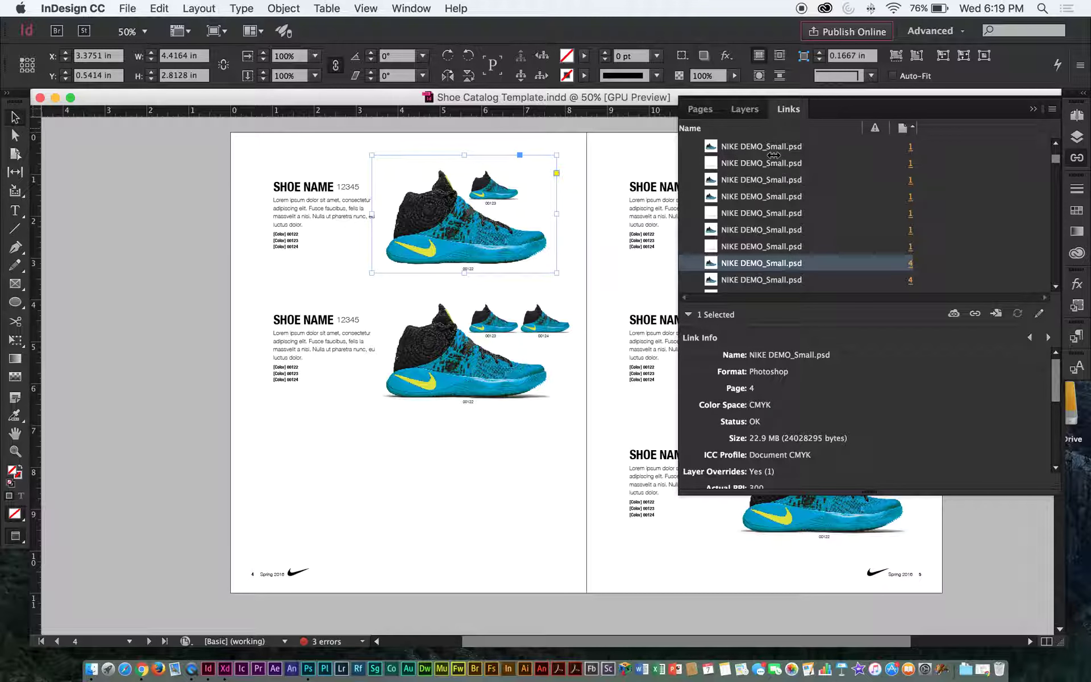
scroll(905, 194, up, 3)
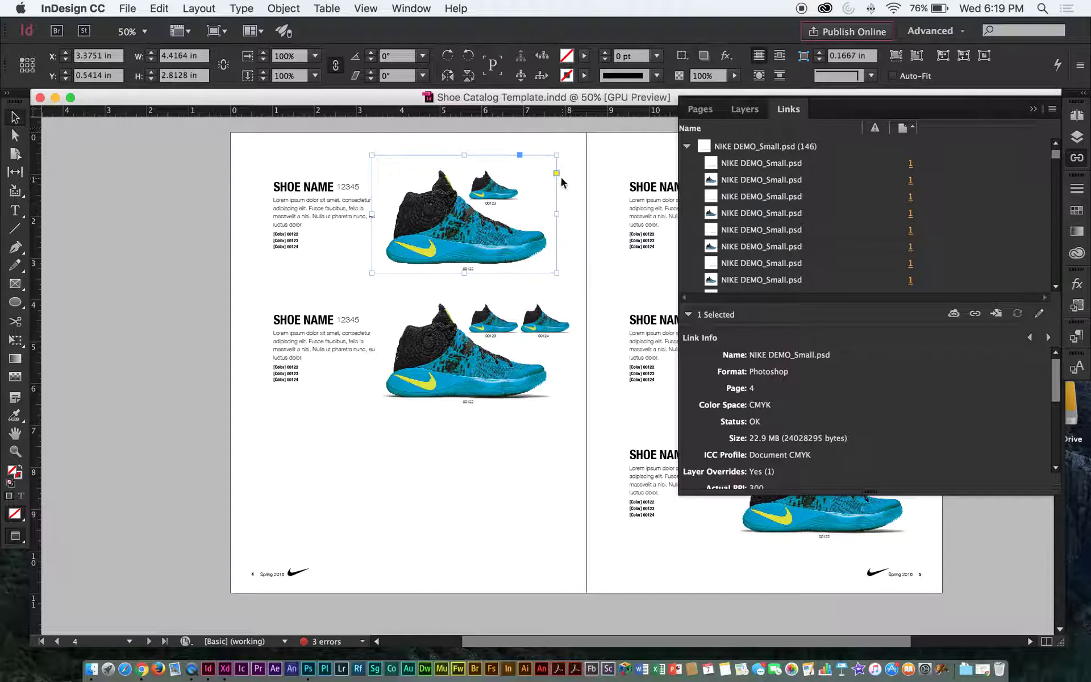
Step: Deselect the shoe image and look over the page 4–5 spread and the start of the following spread
click(578, 146)
drag(570, 215, 386, 149)
scroll(387, 149, right, 3)
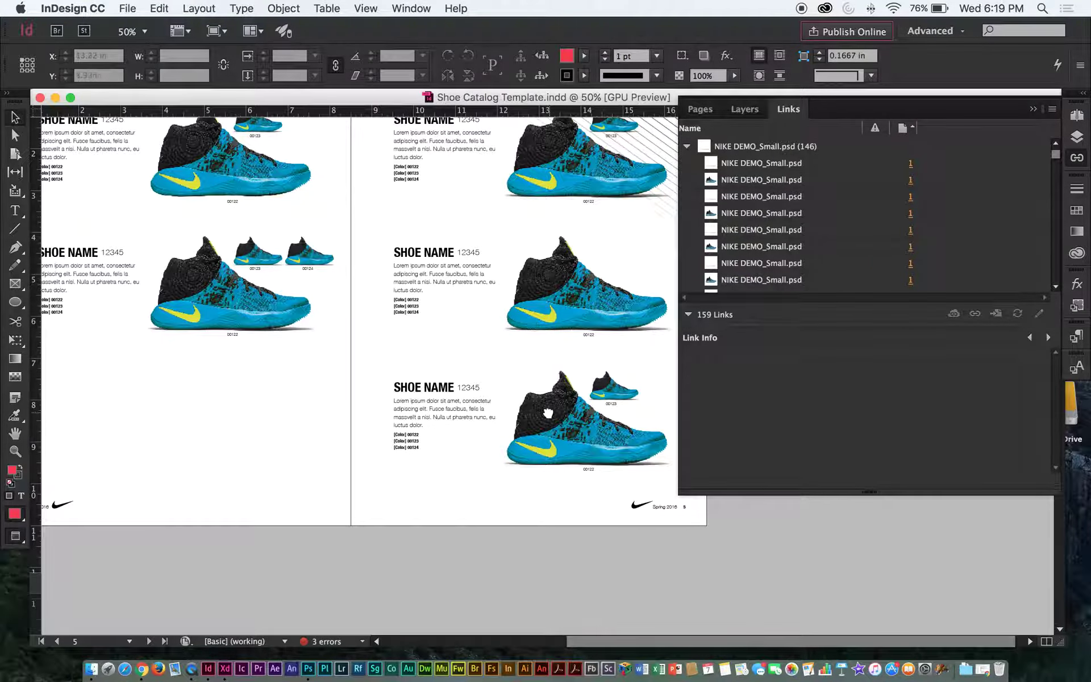
scroll(511, 284, down, 6)
scroll(600, 419, up, 2)
scroll(601, 419, left, 1)
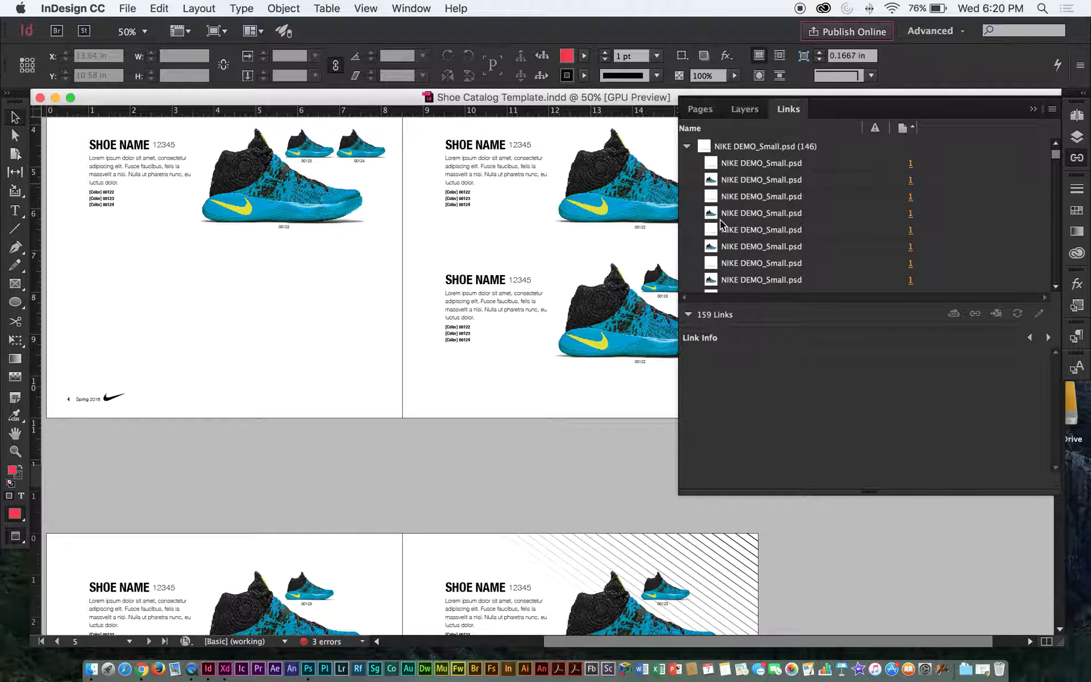
scroll(363, 300, up, 3)
scroll(353, 224, left, 1)
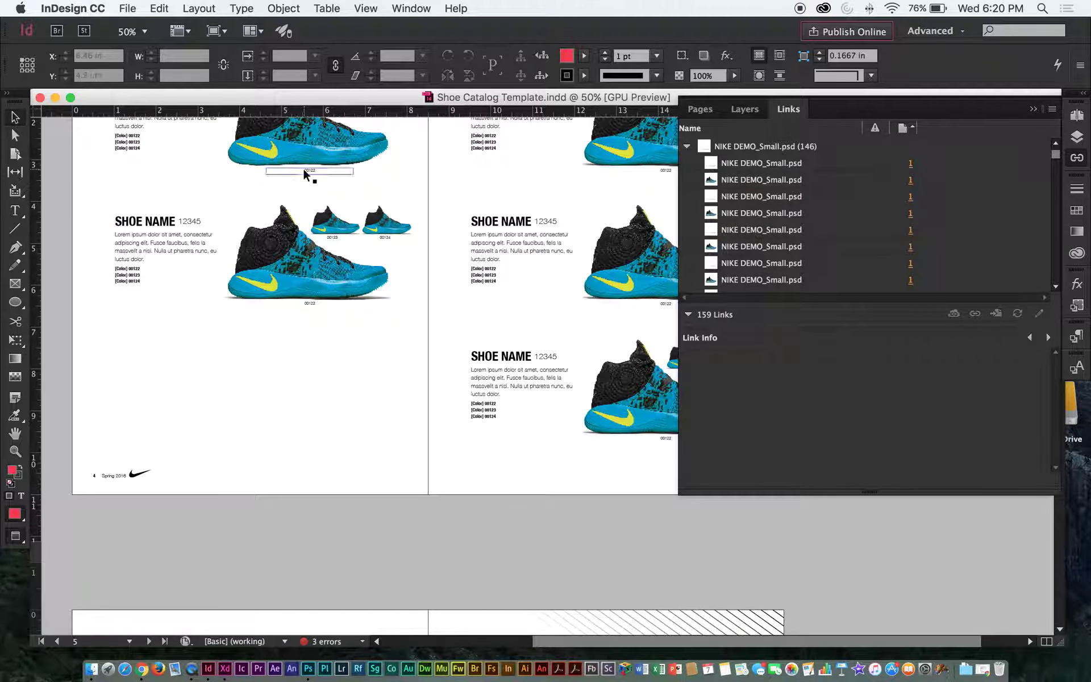
scroll(307, 170, up, 5)
scroll(307, 171, left, 3)
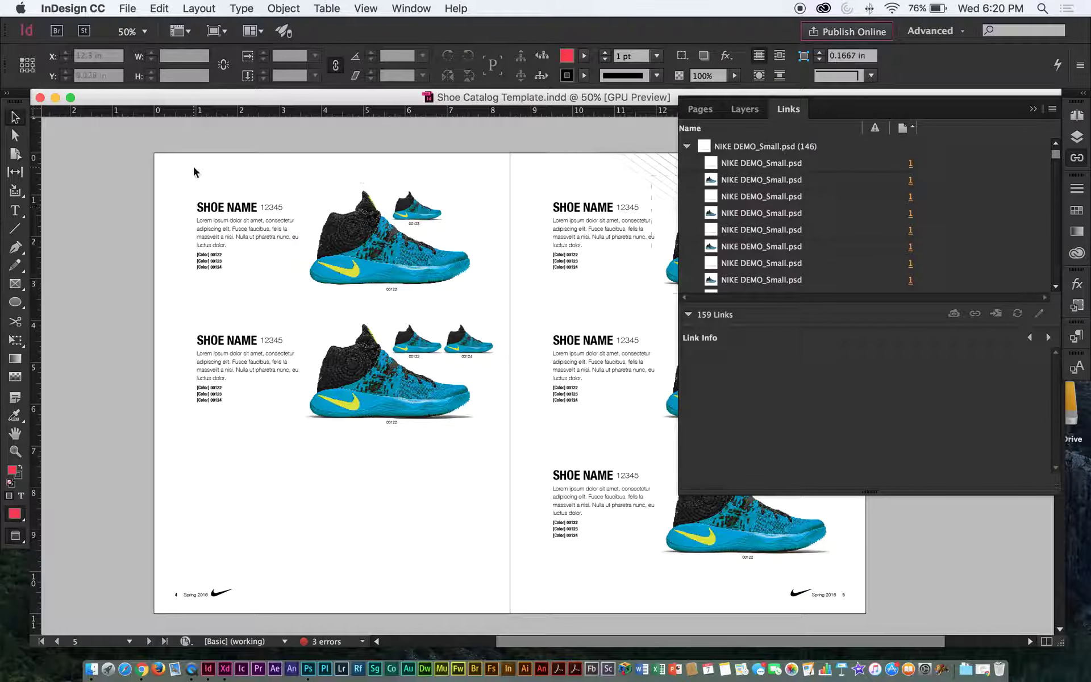
Step: Select the top large shoe image on page 4 and review the document's links down to the end of the list
click(355, 206)
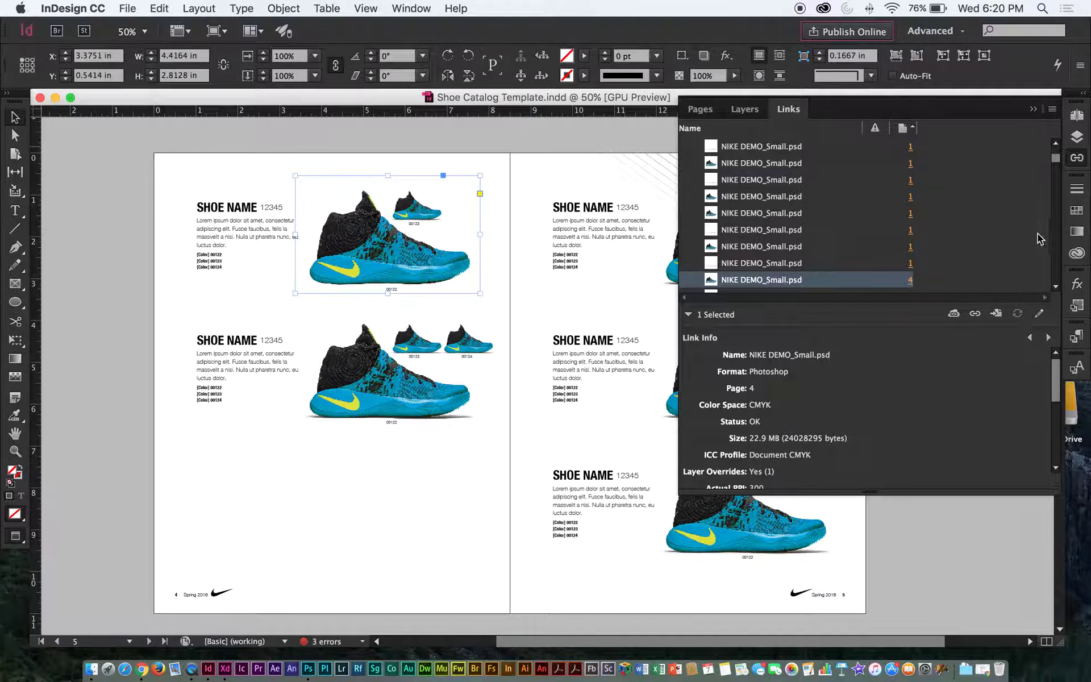
scroll(1040, 238, up, 5)
drag(1057, 159, 1057, 287)
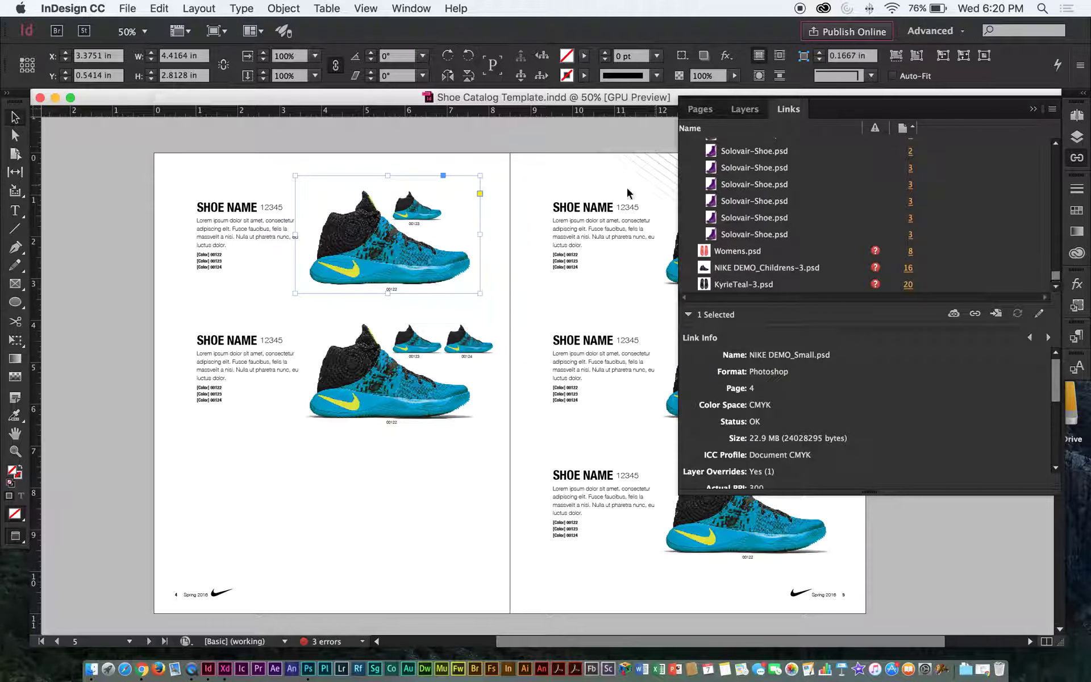
Step: Go to the Womens.psd link on page 8 and examine the whole WOMEN spread
mouse_move(908, 254)
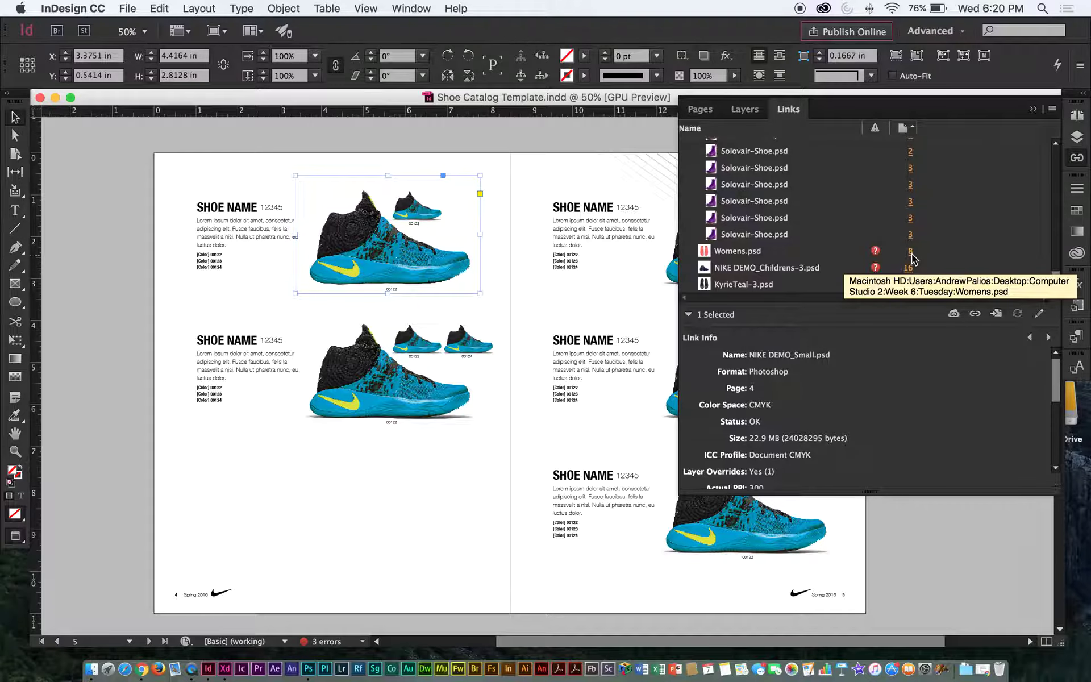
click(910, 253)
drag(553, 422, 585, 307)
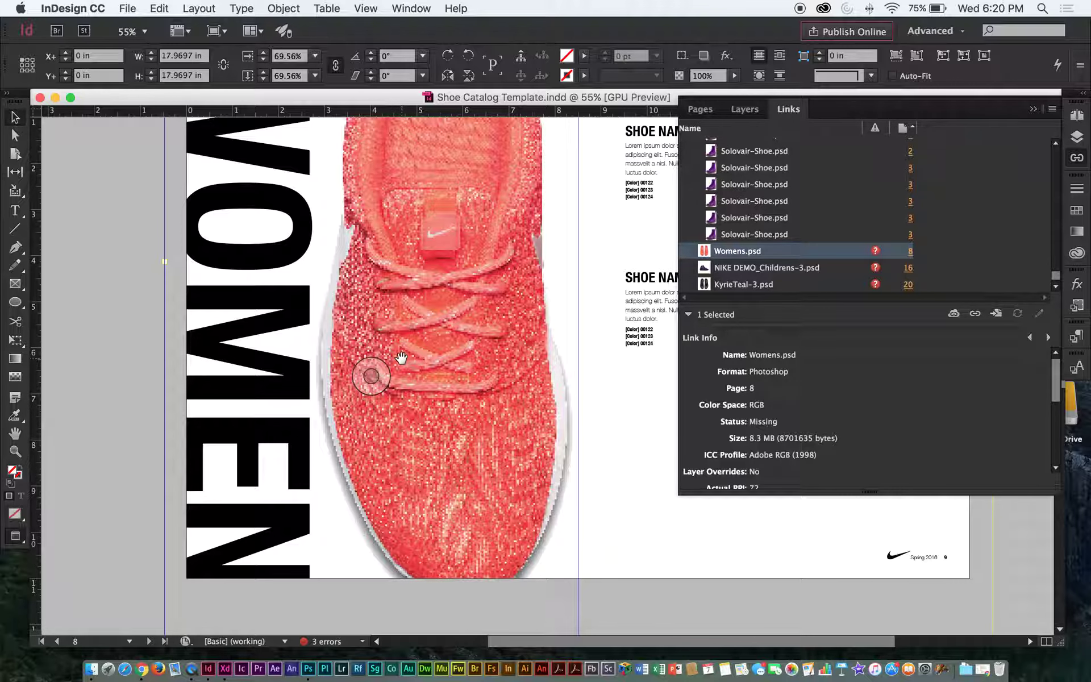
scroll(395, 357, down, 2)
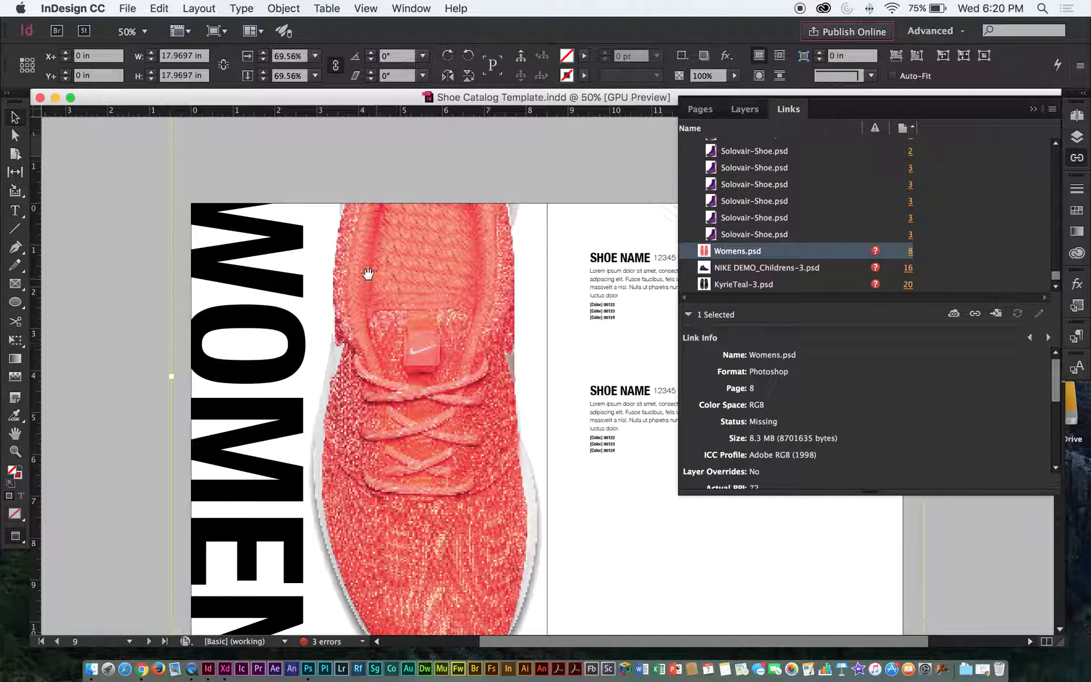
scroll(427, 396, down, 2)
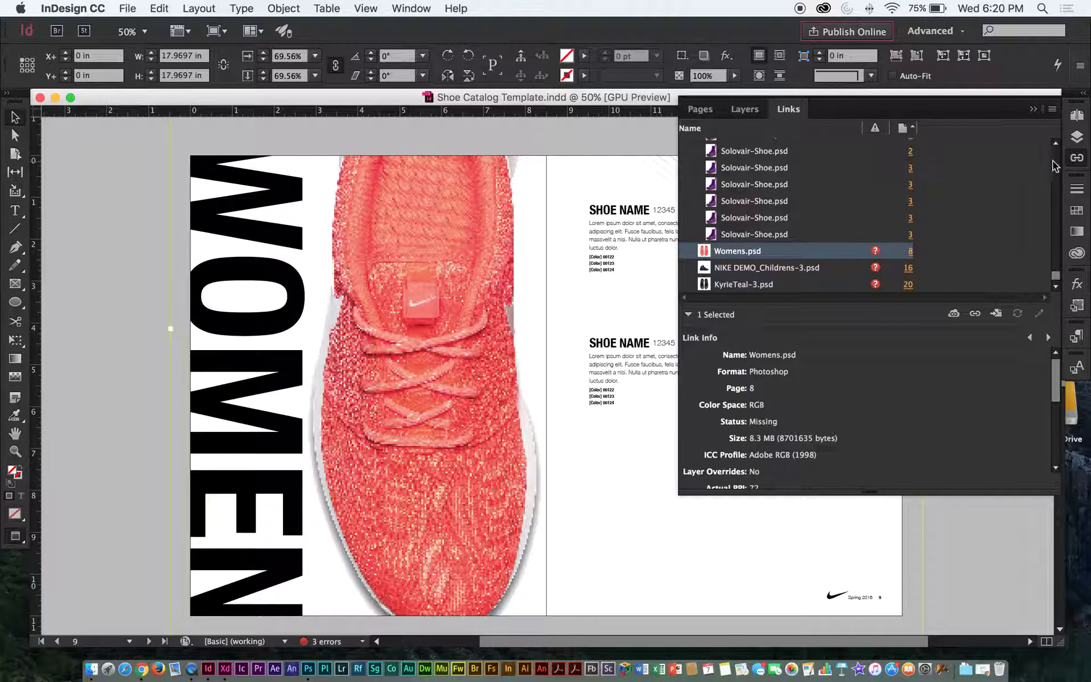
Step: Return to the page 4–5 spread through a zoomed-out overview and select the top large shoe image on page 4
drag(1056, 277, 1057, 146)
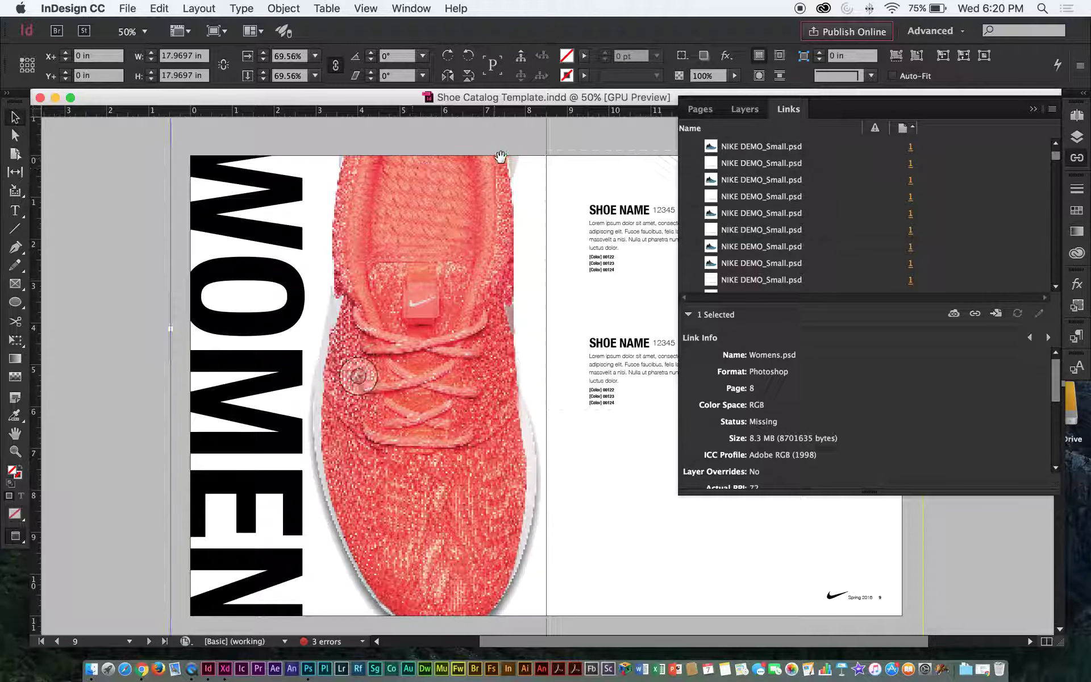
click(570, 138)
key(super+minus)
key(super+minus)
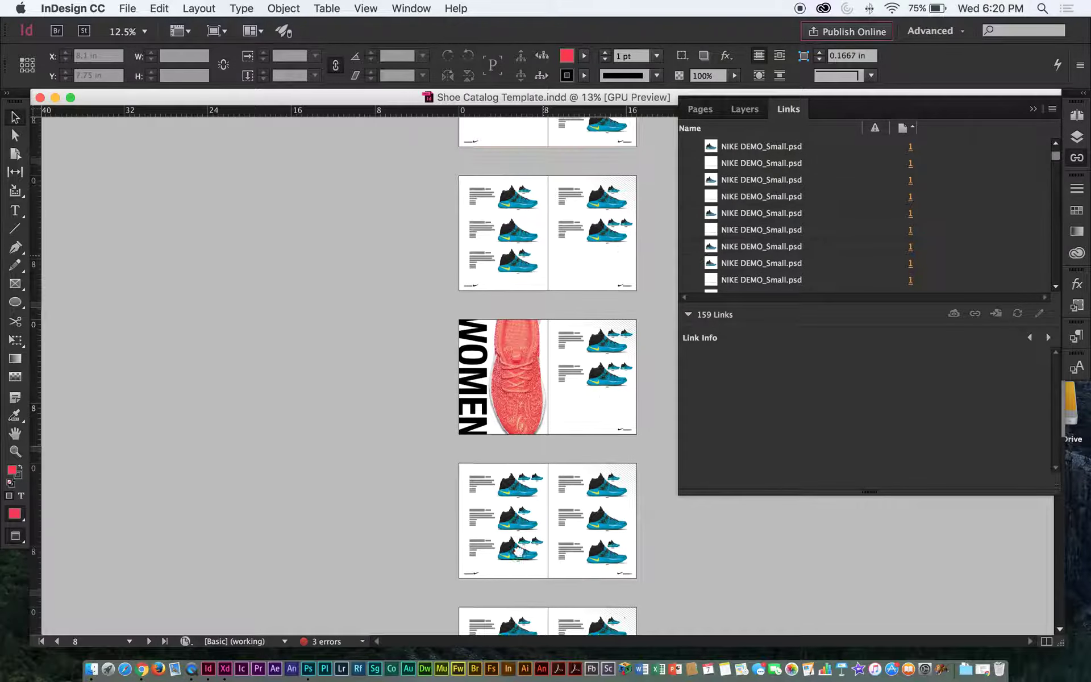
scroll(529, 360, up, 10)
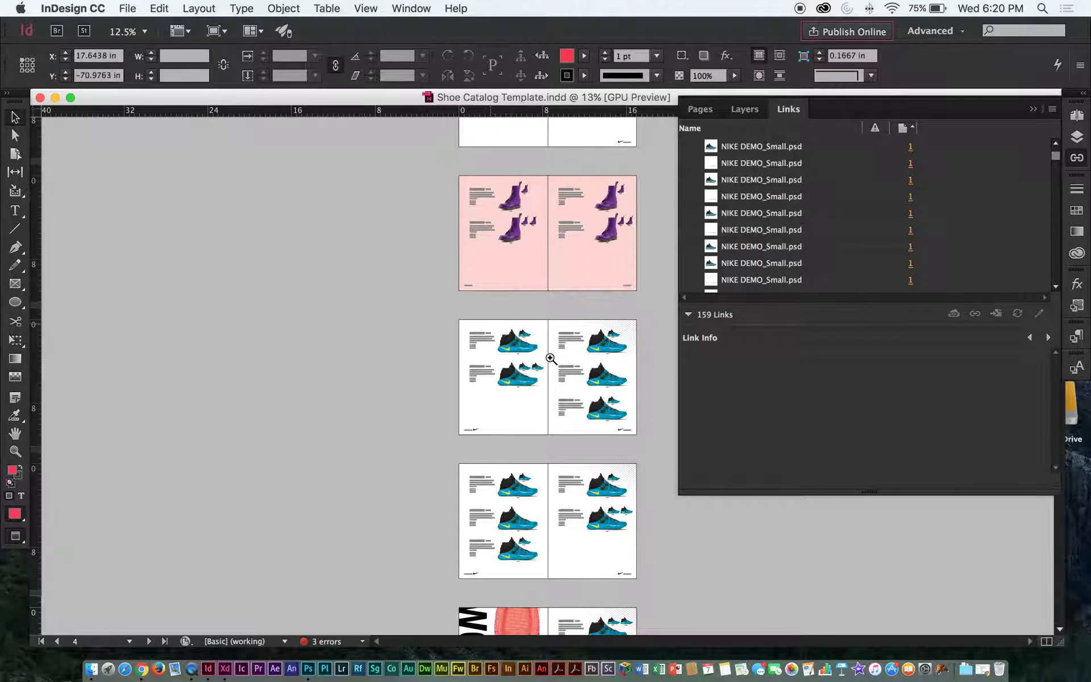
drag(551, 358, 424, 361)
click(352, 237)
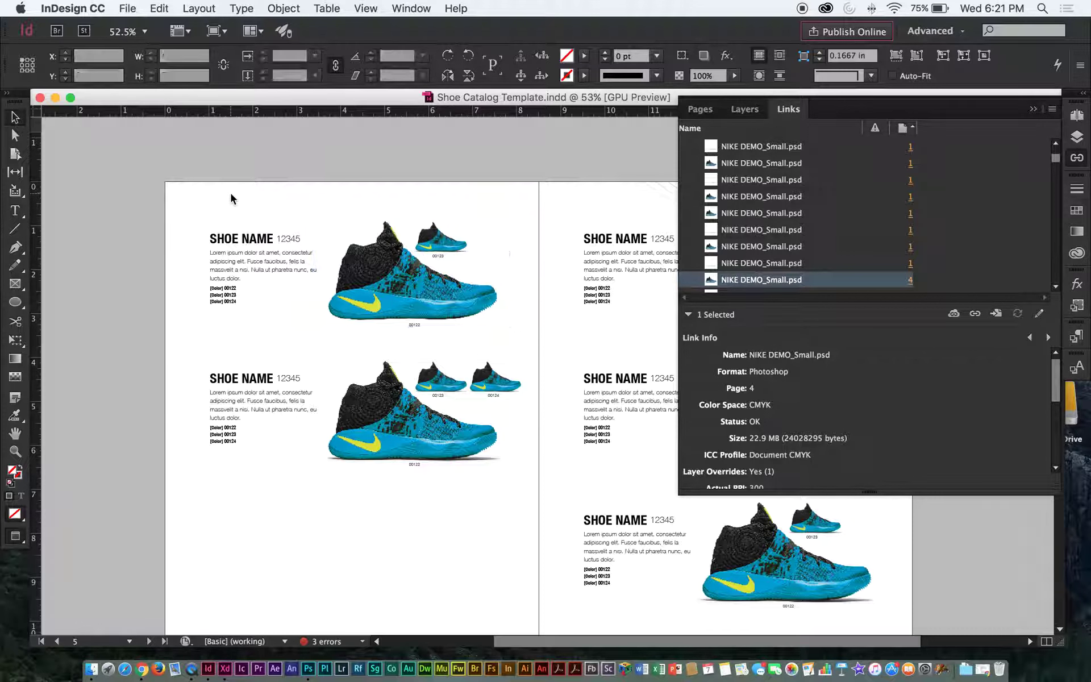
click(367, 217)
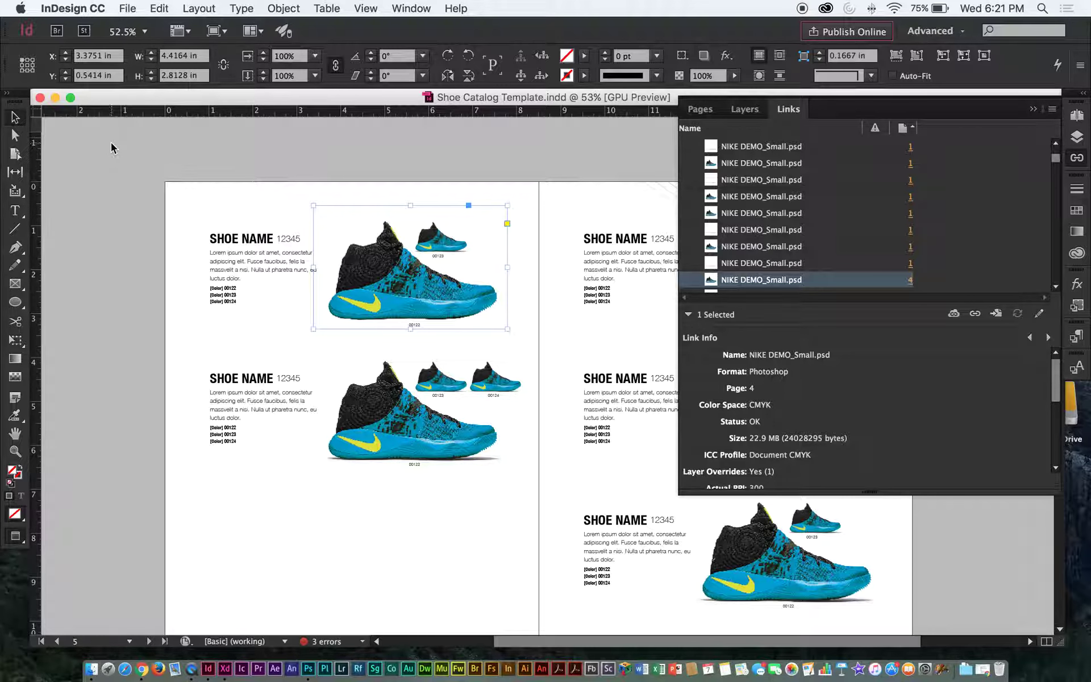
Step: Try shrinking the top shoe image's frame on page 4 to about 4.23 × 2.55 in, and undo the resize
click(356, 180)
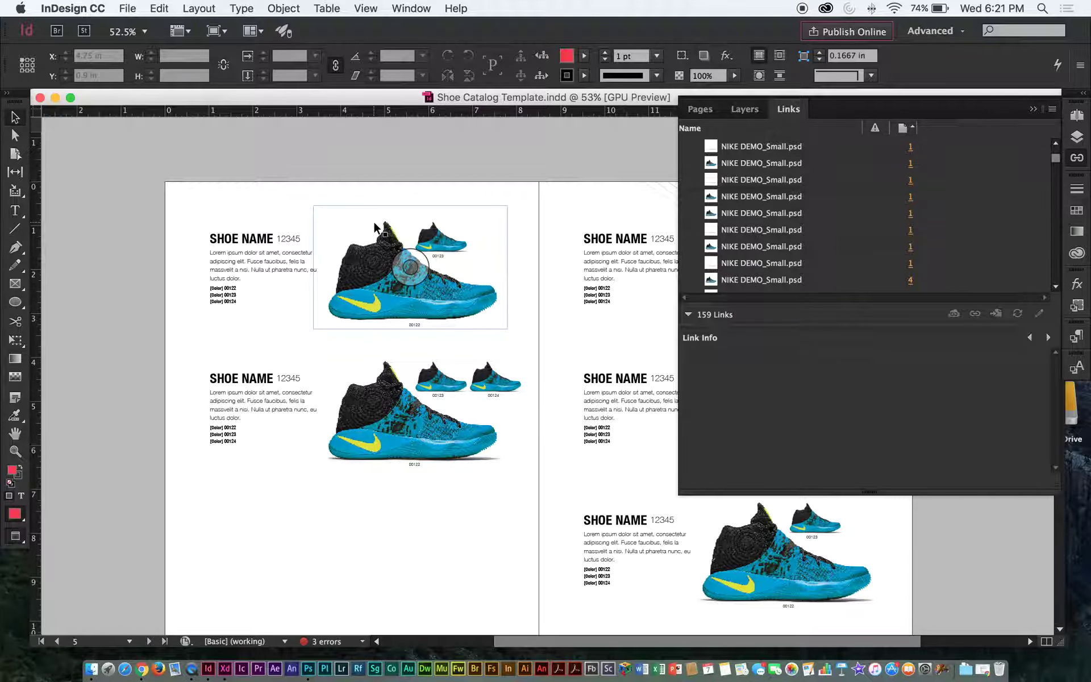
click(375, 244)
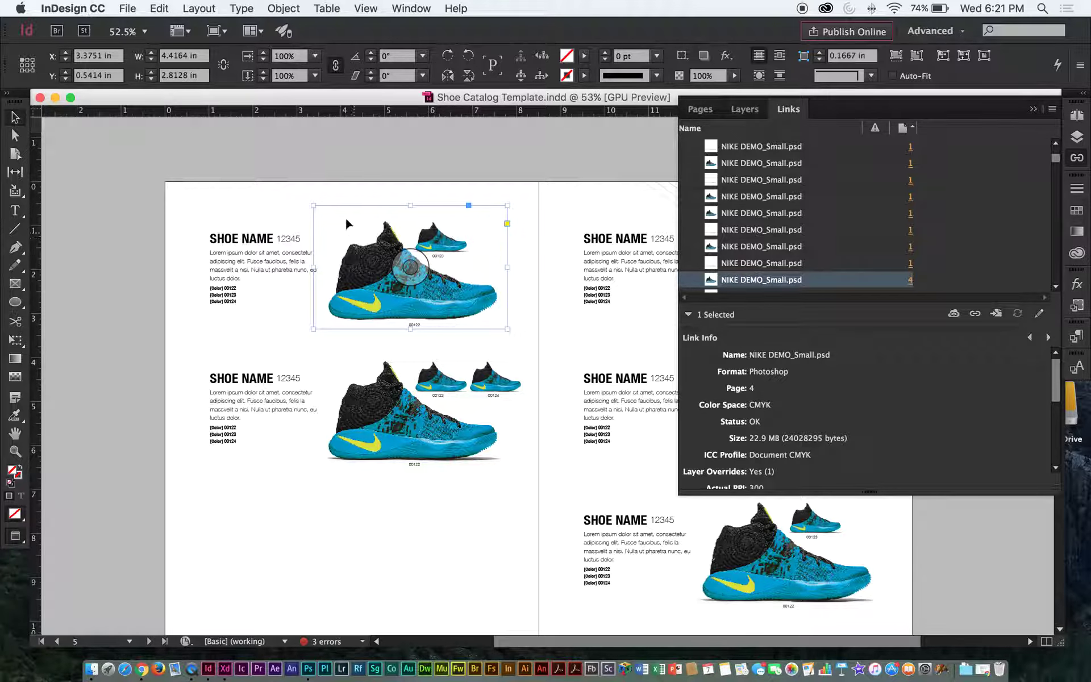
drag(372, 239, 325, 217)
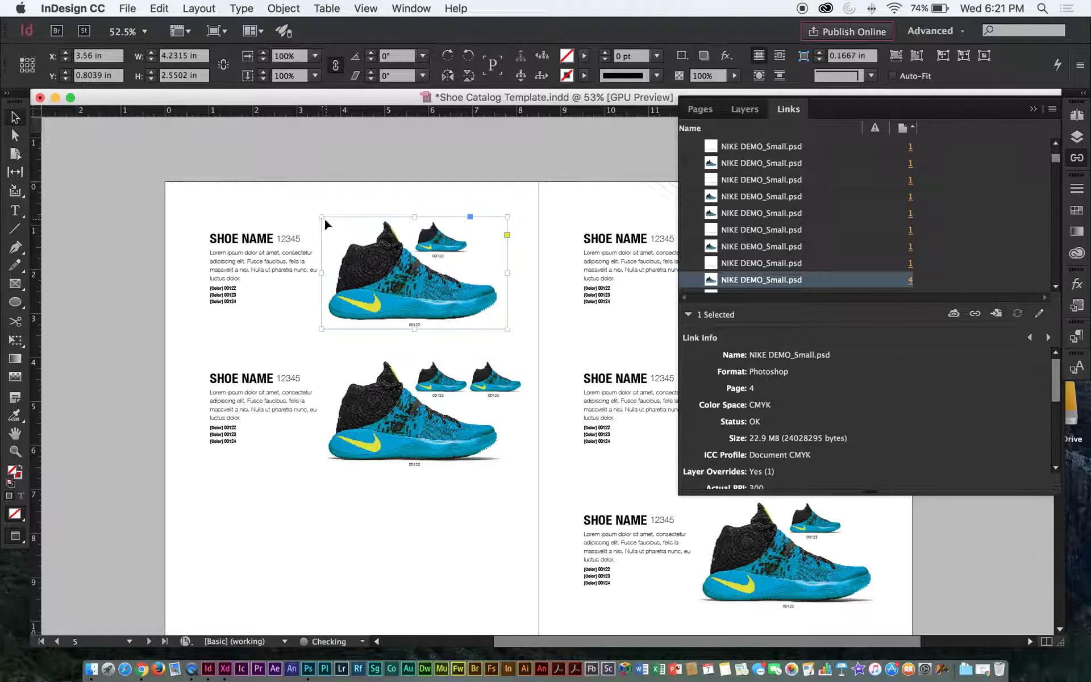
key(super+z)
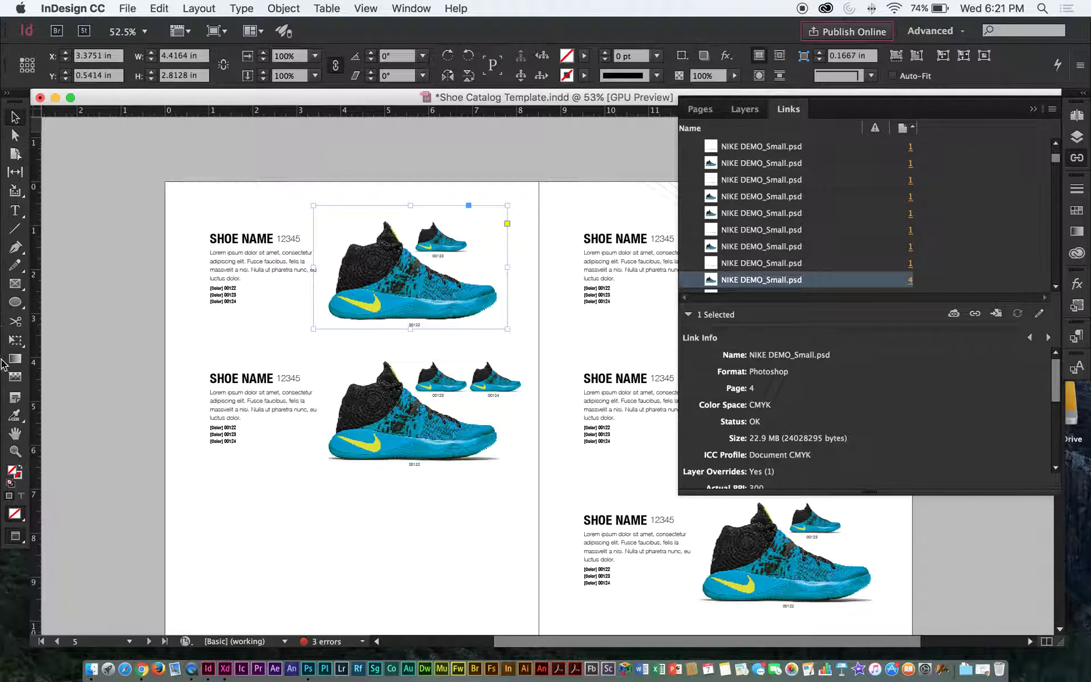
Step: Try pulling the upper-left corner point of the top shoe image's frame on page 4 inward, and undo the reshaping
click(13, 136)
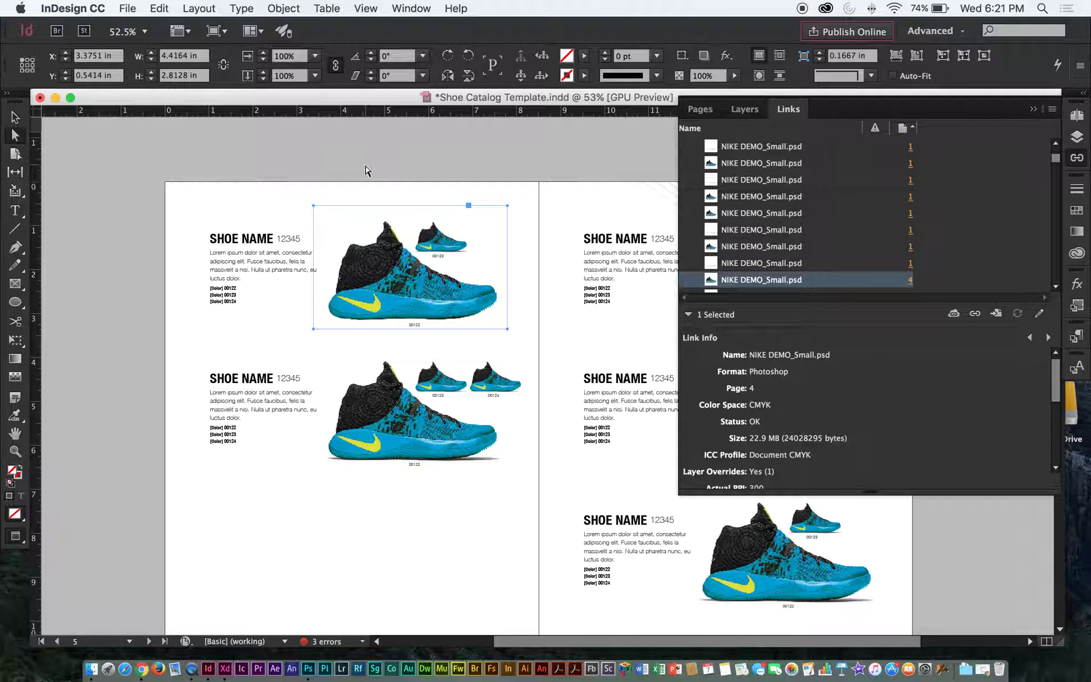
click(346, 179)
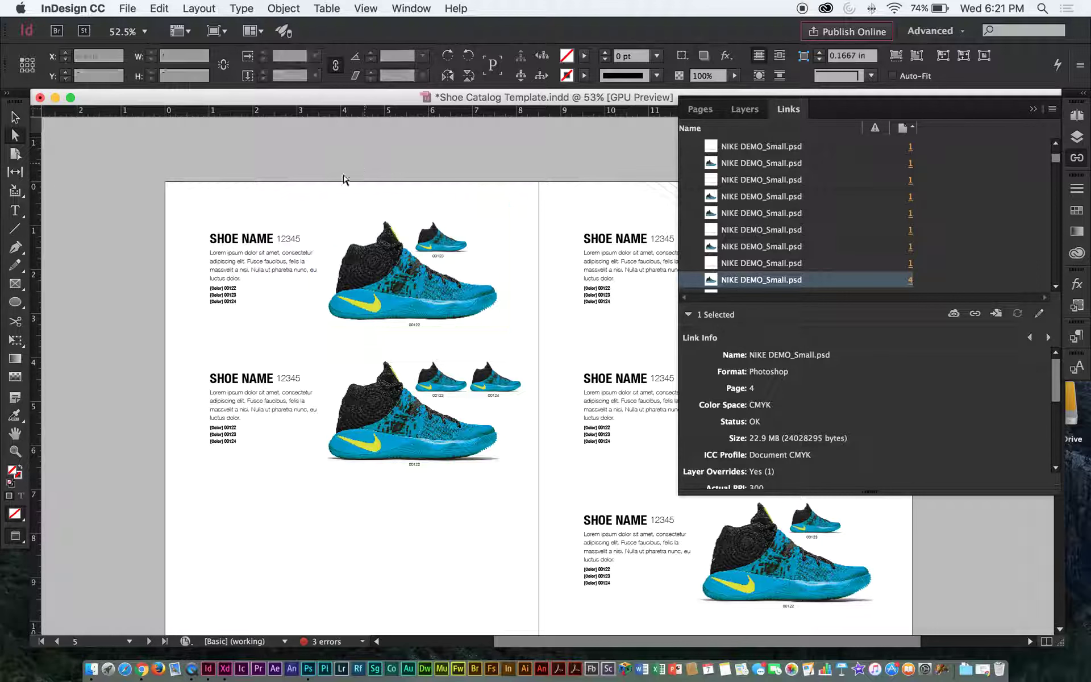
click(315, 211)
drag(315, 210, 410, 265)
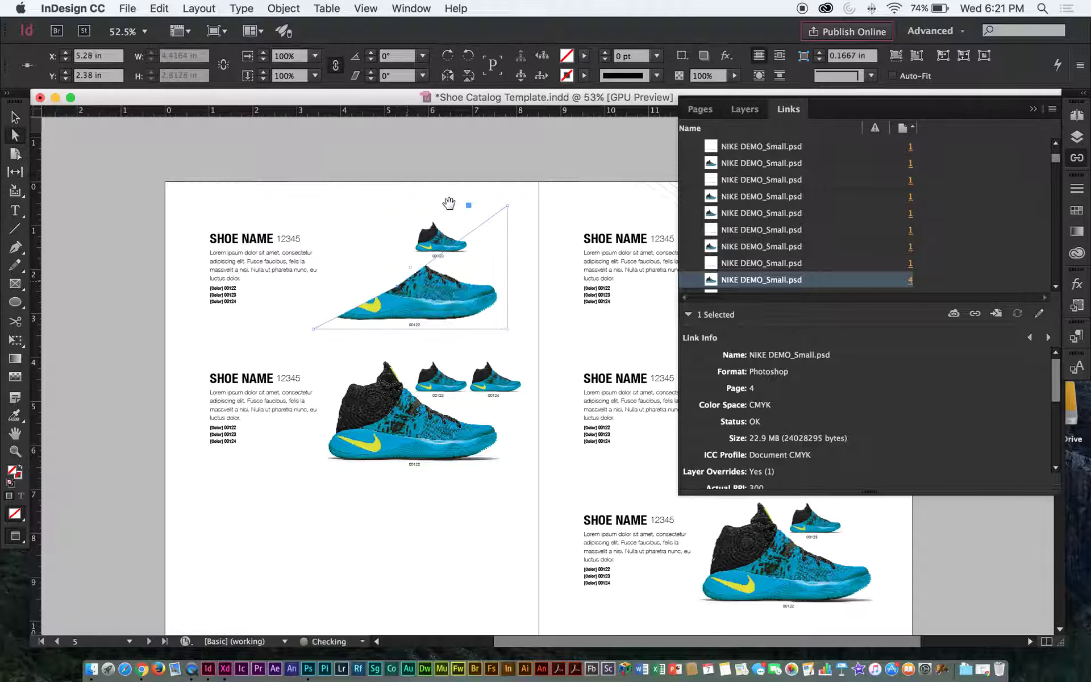
click(460, 178)
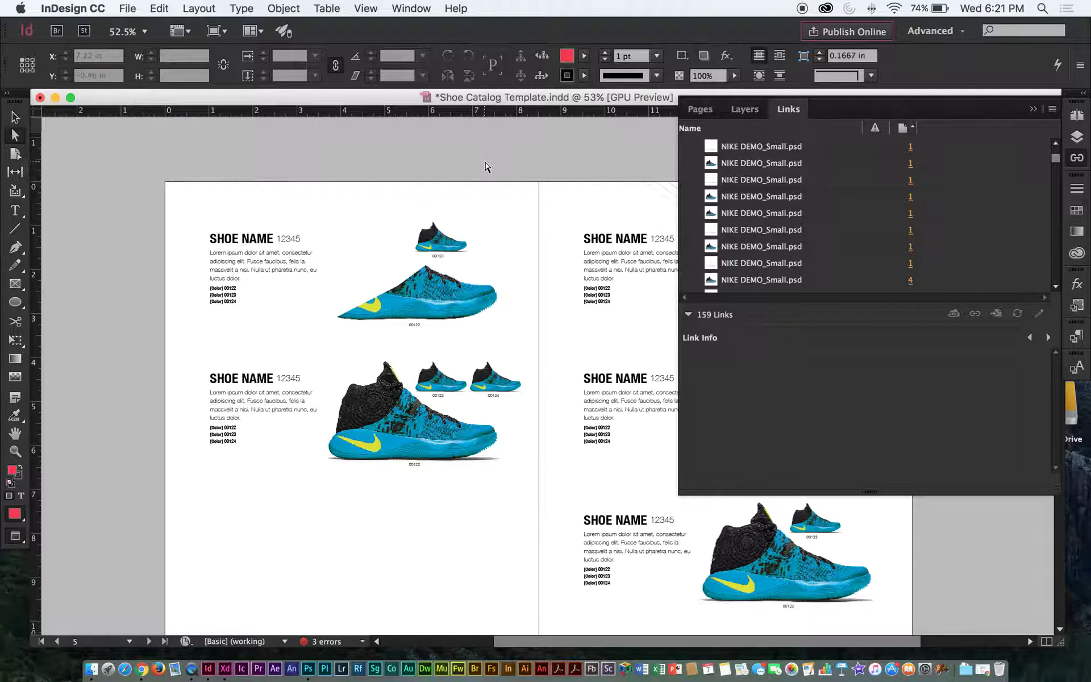
key(super+z)
Step: Fit the top shoe image's frame on page 4 to its content, and lower its top edge to a height of about 3.69 in
double_click(508, 330)
click(506, 139)
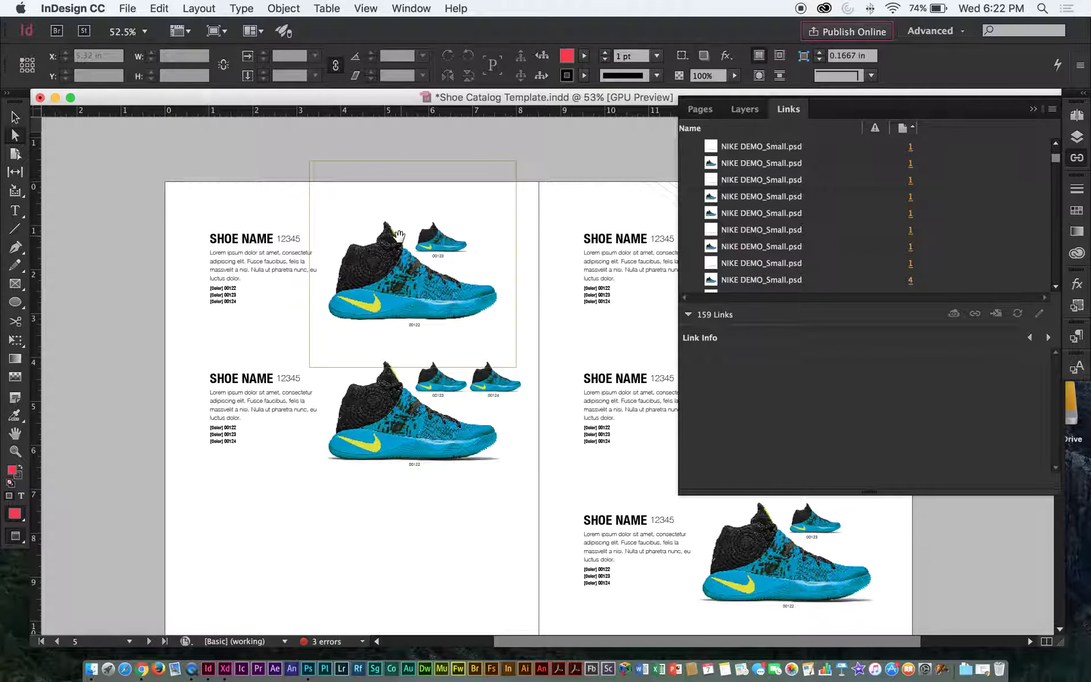
key(v)
click(373, 243)
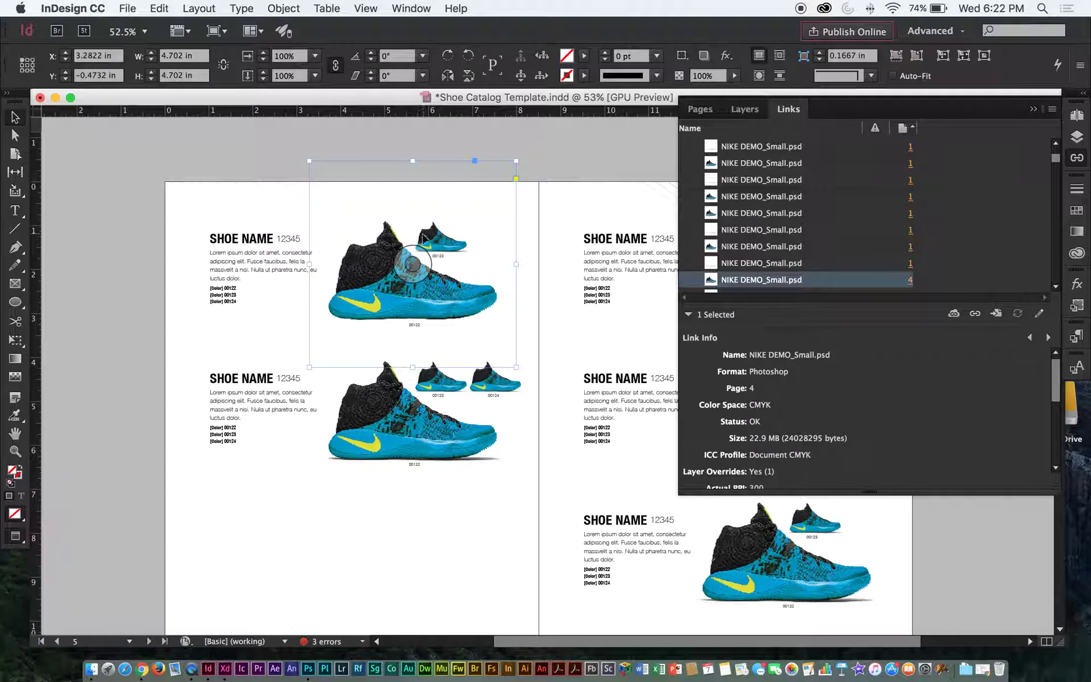
drag(413, 162, 415, 203)
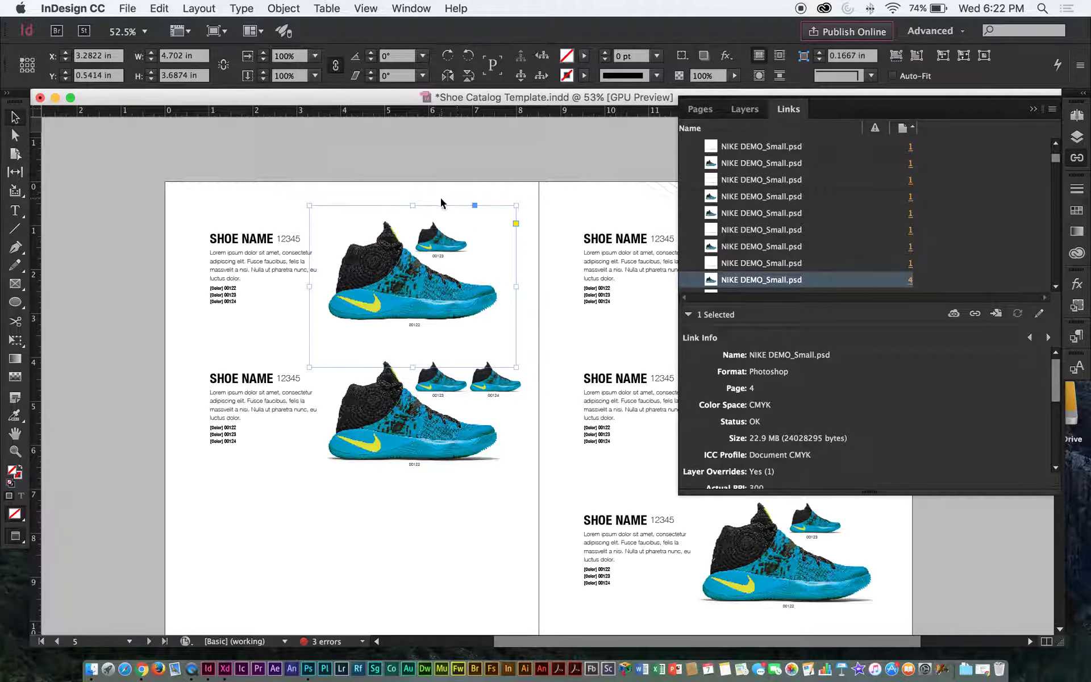
Step: Try adding anchor points along the frame's top edge and pulling them down over the shoe, and undo the reshaping
key(p)
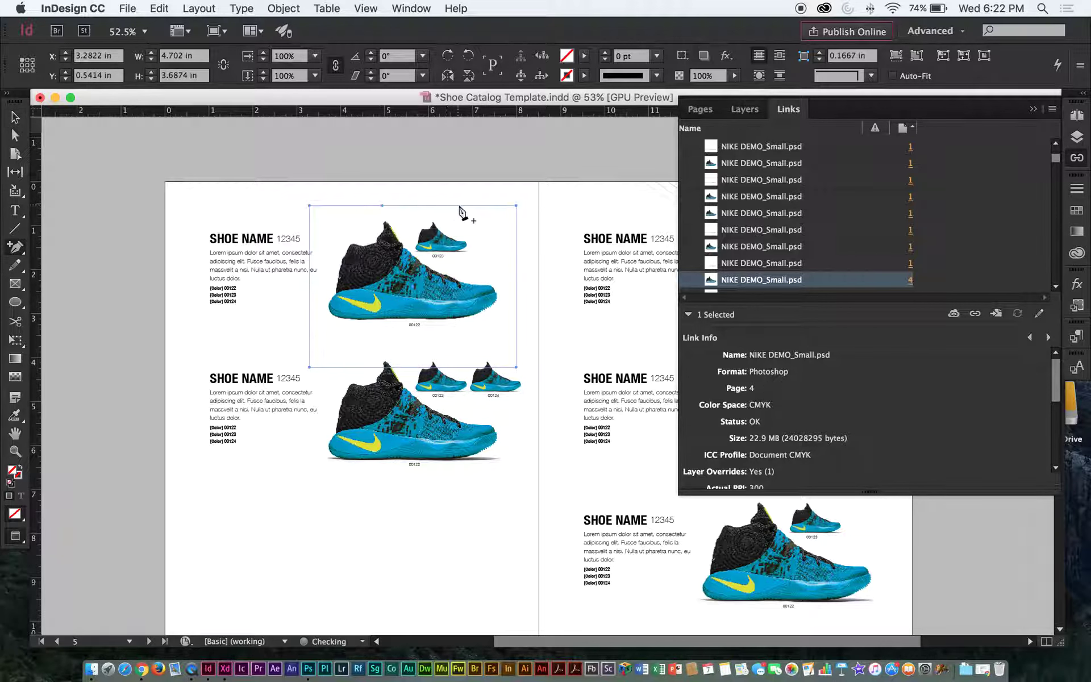
key(a)
drag(459, 205, 418, 267)
click(384, 211)
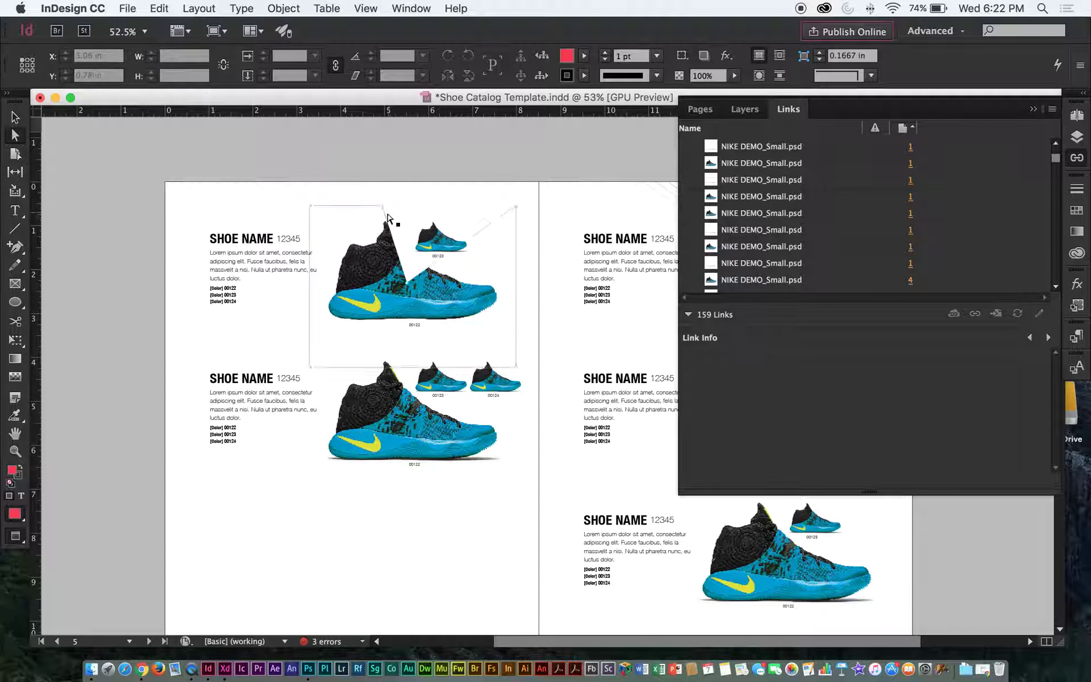
click(384, 210)
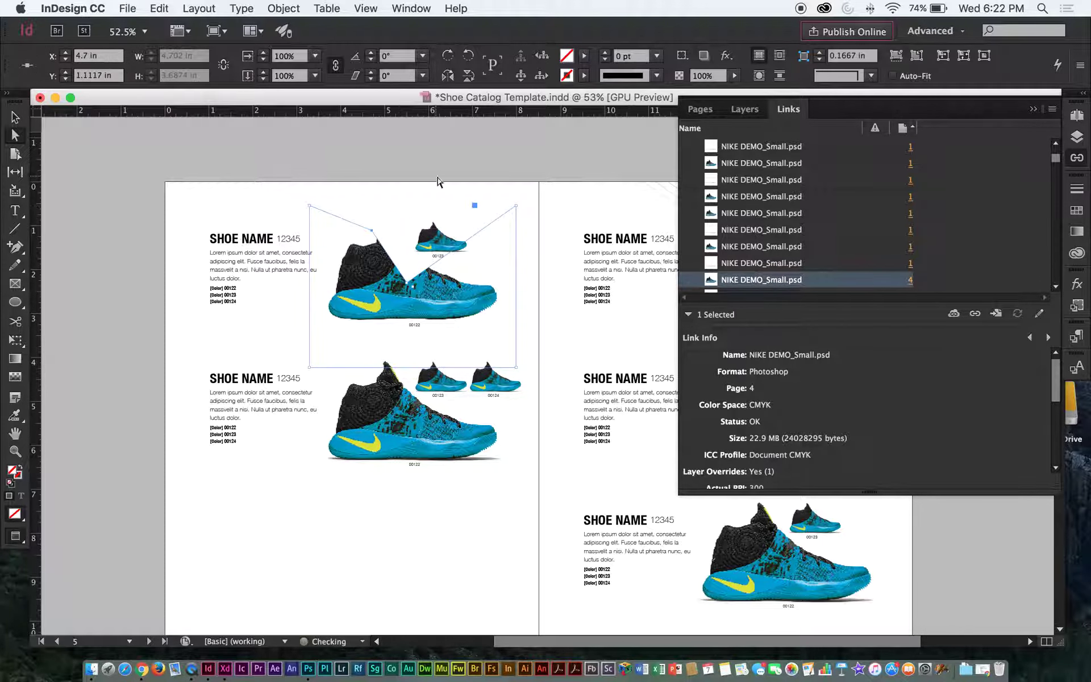
key(super+z)
click(419, 184)
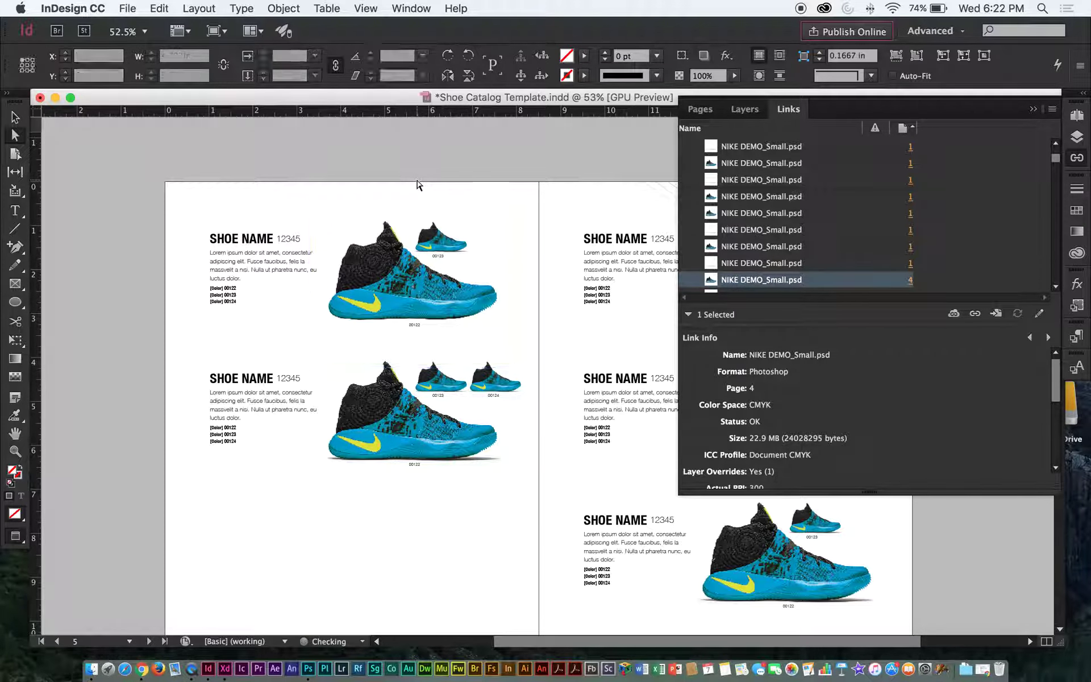
key(super+z)
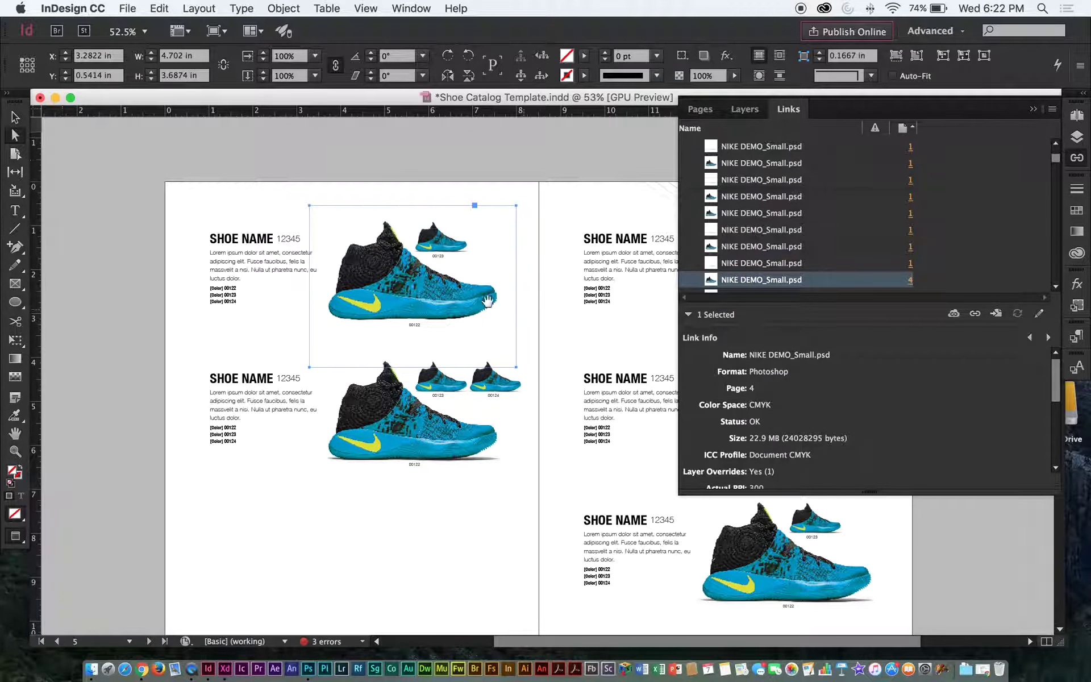
Step: Shift the shoe image inside its frame slightly down and to the left, to an offset of about -0.12, -0.80 in
click(53, 165)
click(15, 135)
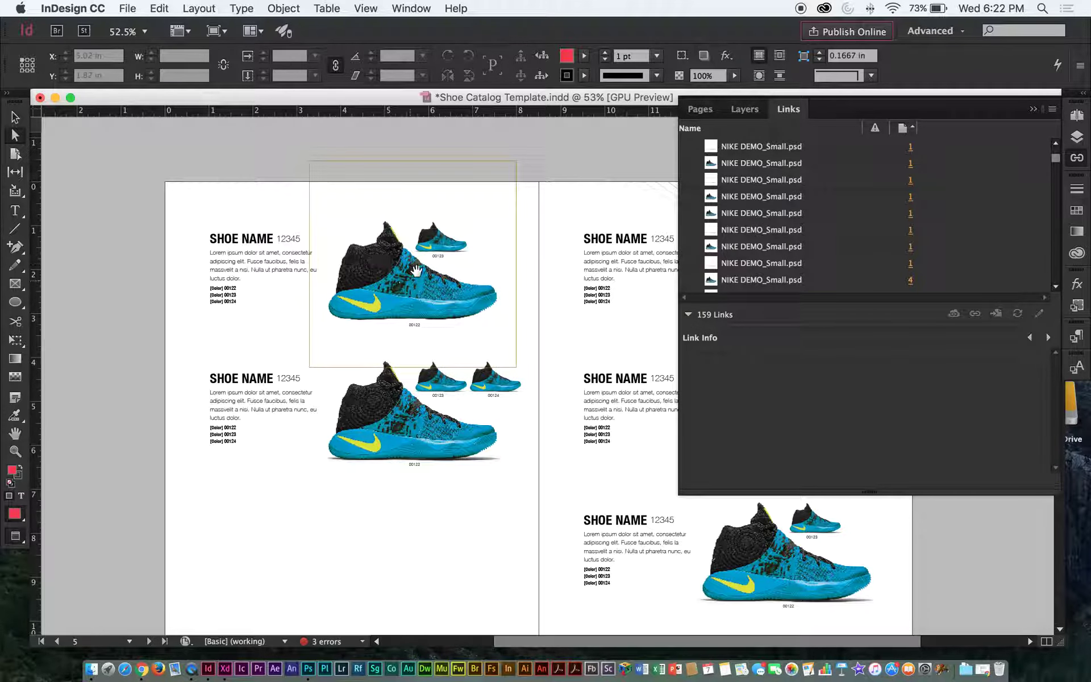
click(311, 211)
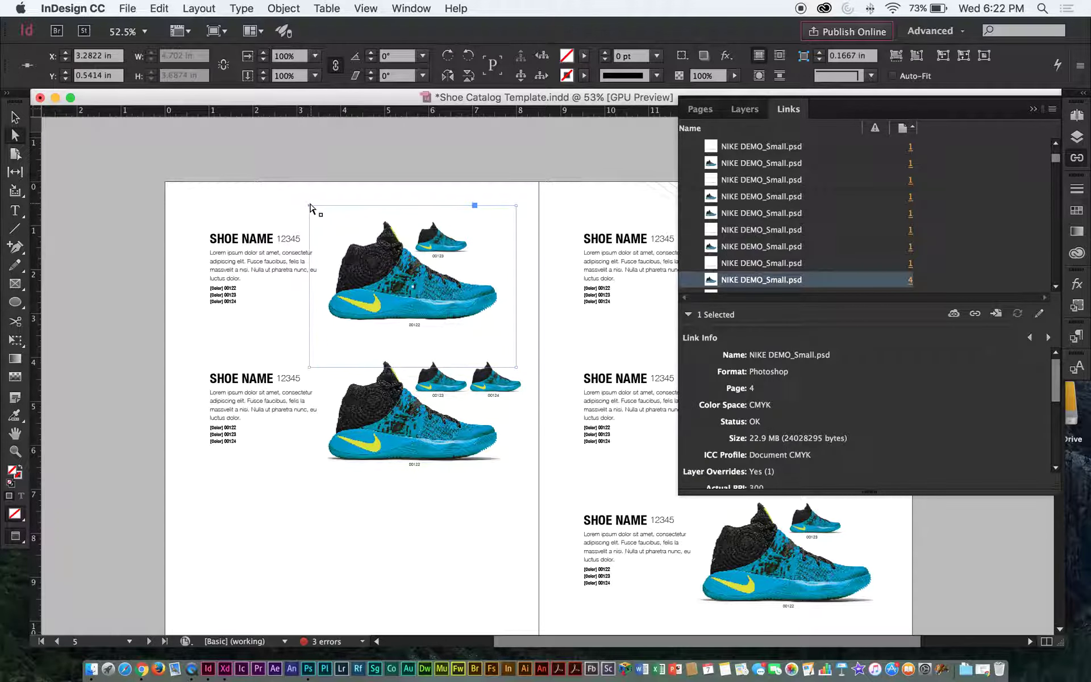
drag(378, 254, 396, 290)
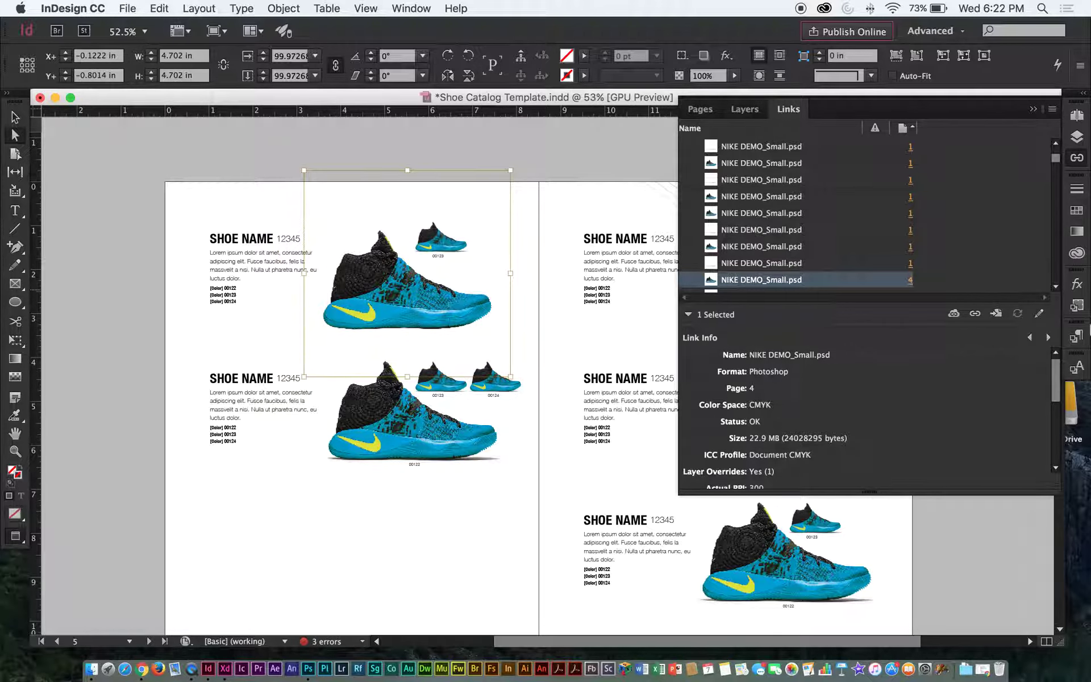
Step: Give the top shoe image's frame on page 4 a 1 pt stroke in the [Registration] swatch
click(1077, 212)
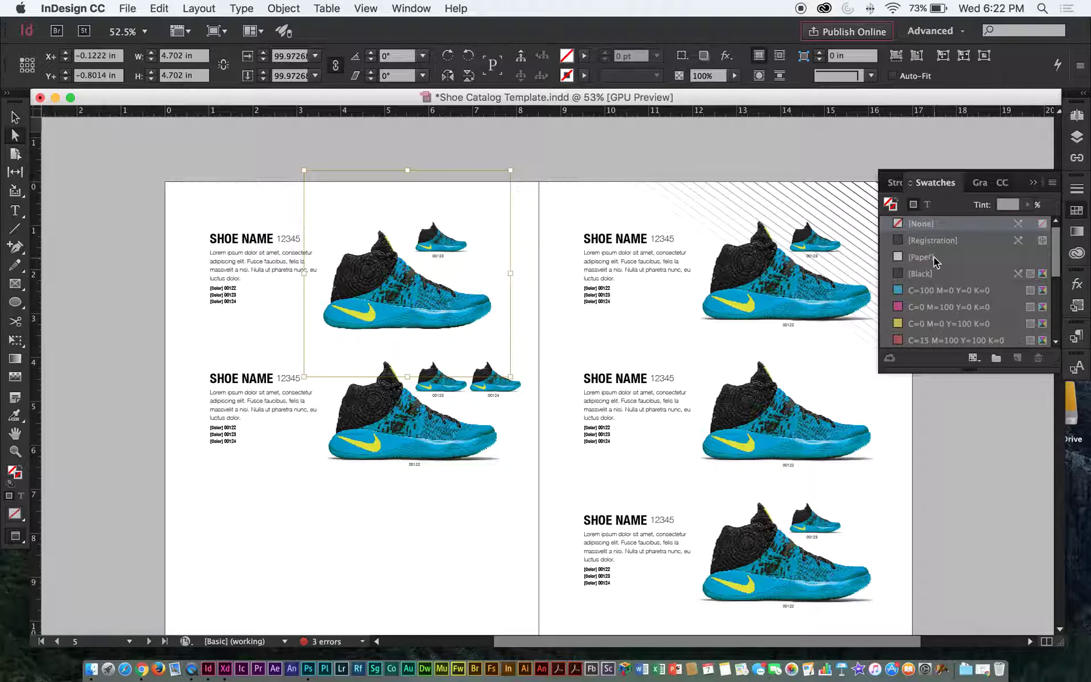
click(410, 151)
click(365, 210)
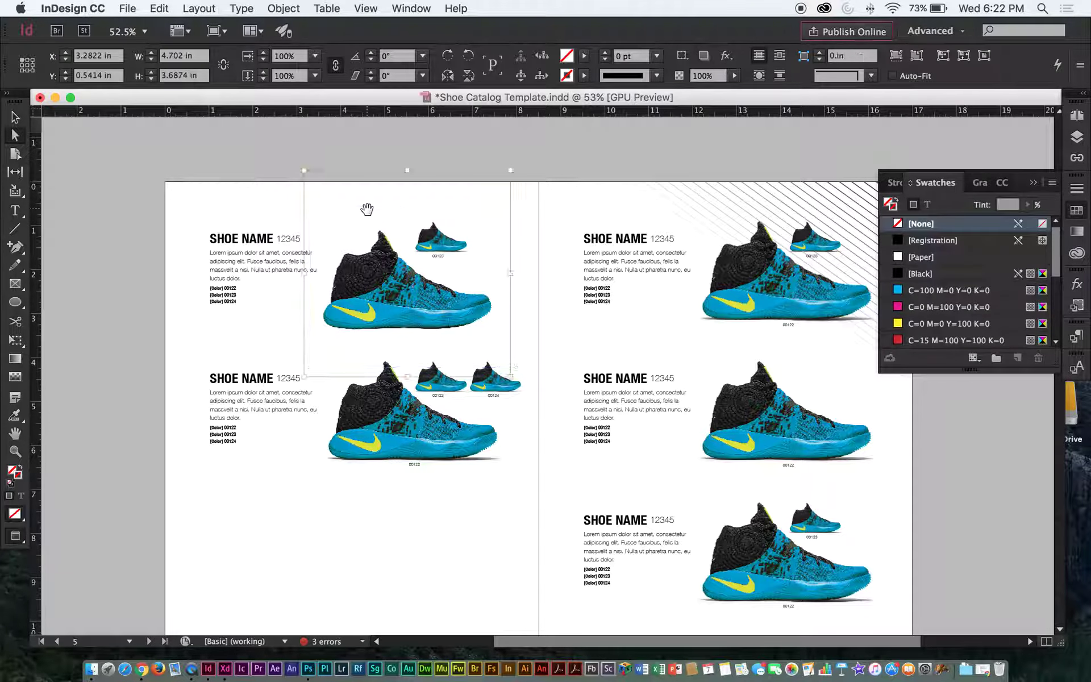
click(382, 203)
click(380, 213)
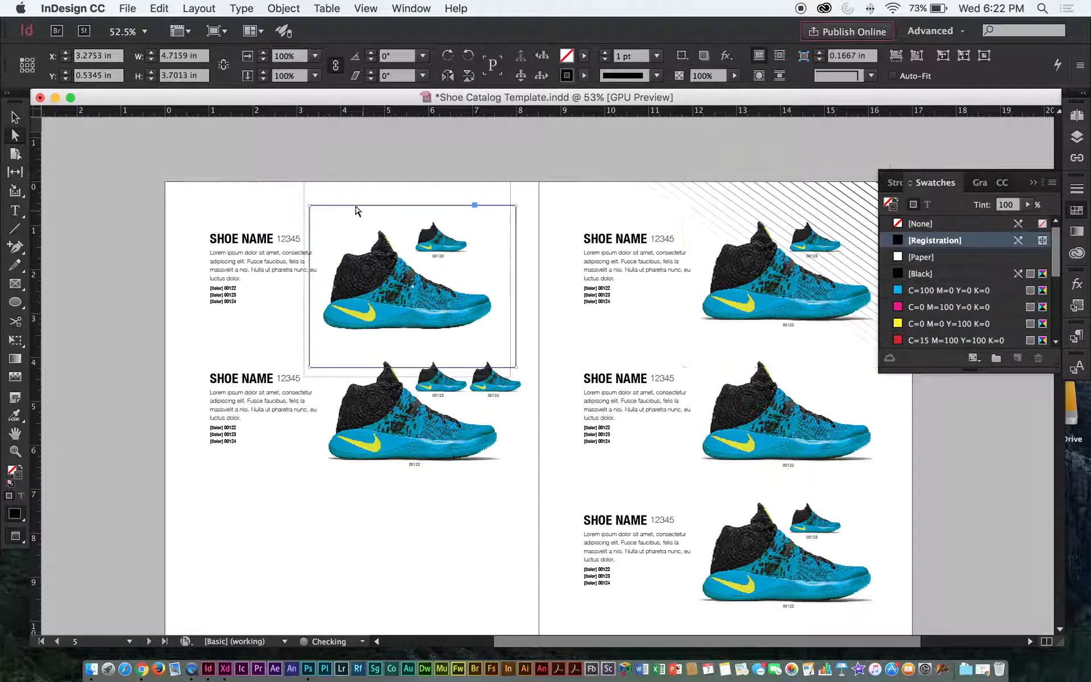
Step: Select the shoe image inside the outlined frame with its content grabber, and deselect it
key(v)
click(438, 165)
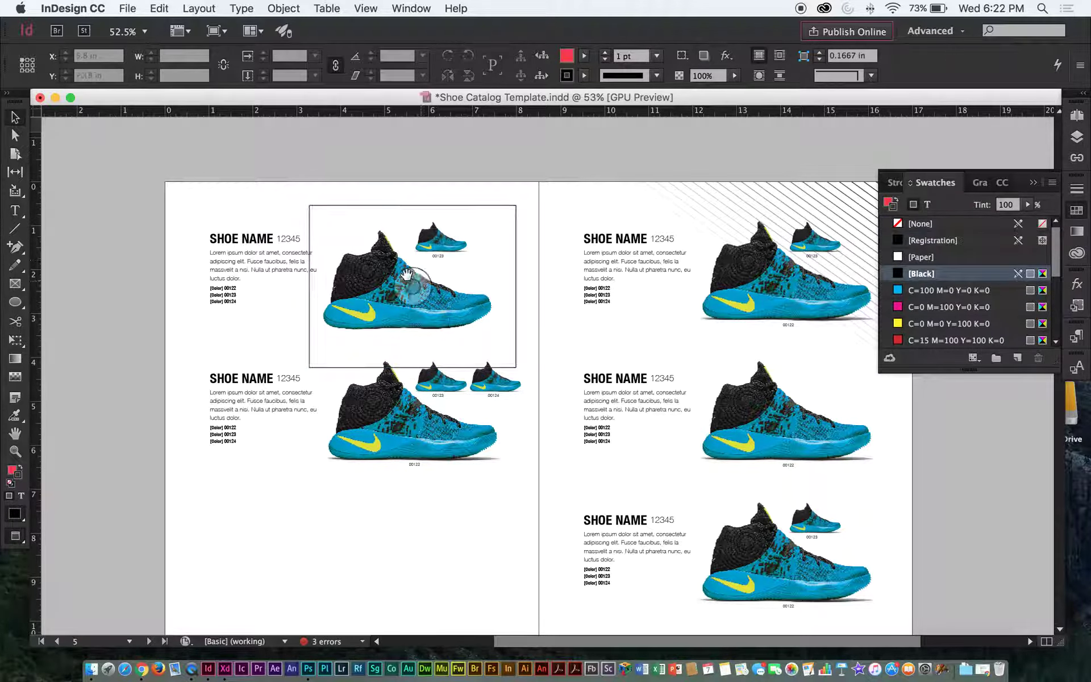
drag(411, 276, 359, 208)
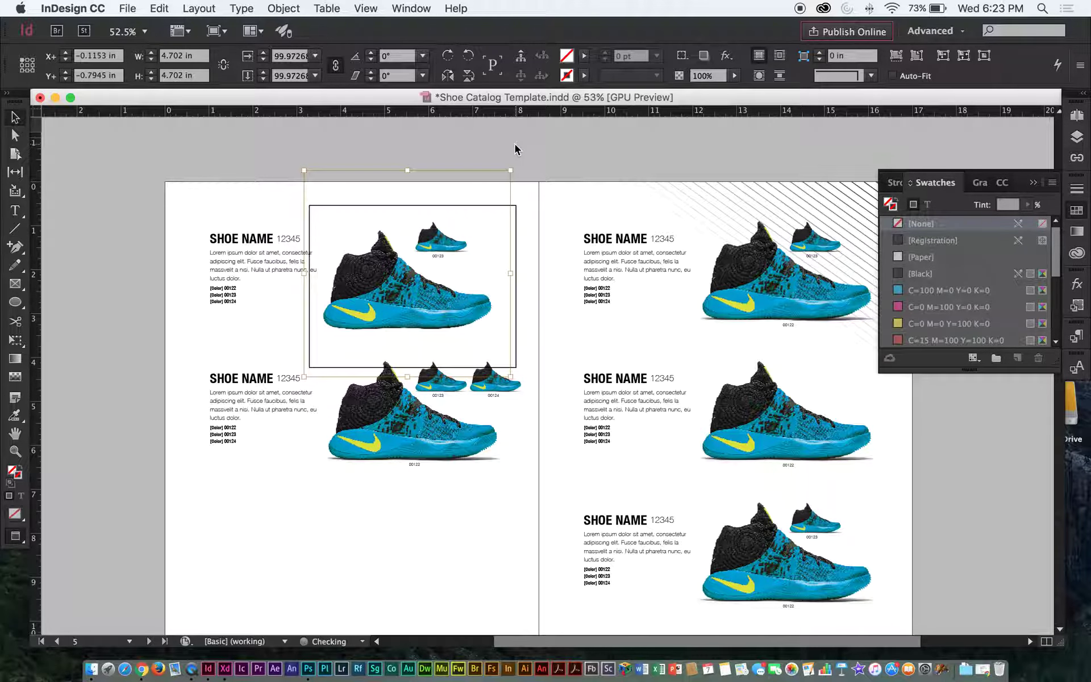
click(545, 129)
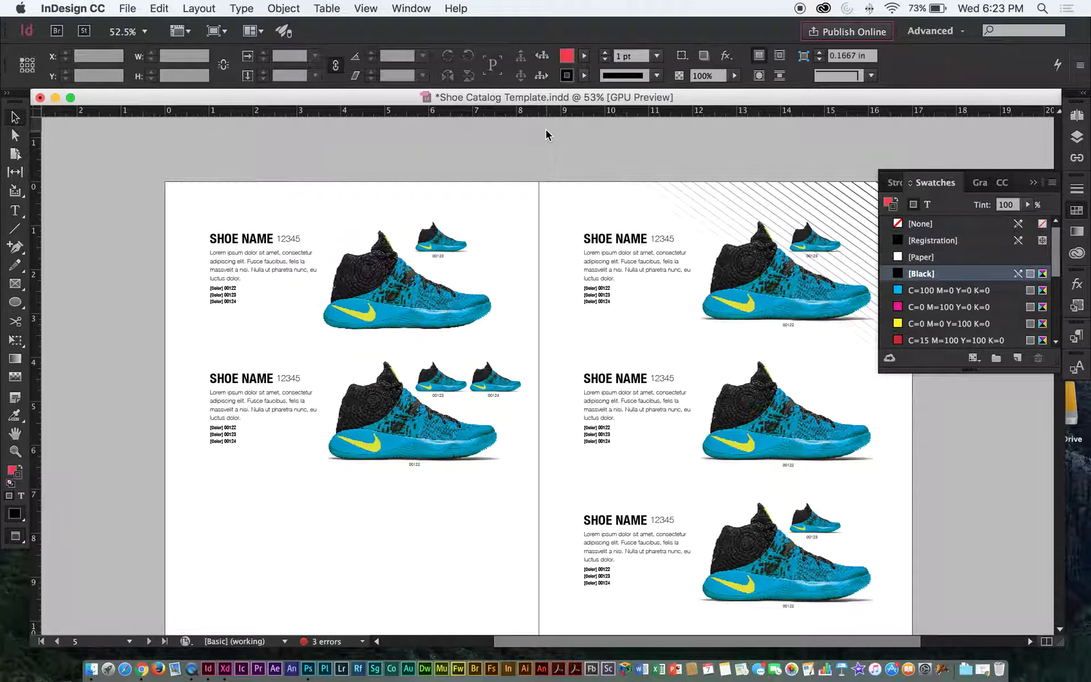
Step: Undo the frame's stroke and the shift of the shoe image inside it, and clear the selection
key(super+z)
key(super+z)
key(super+z)
key(super+z)
key(super+z)
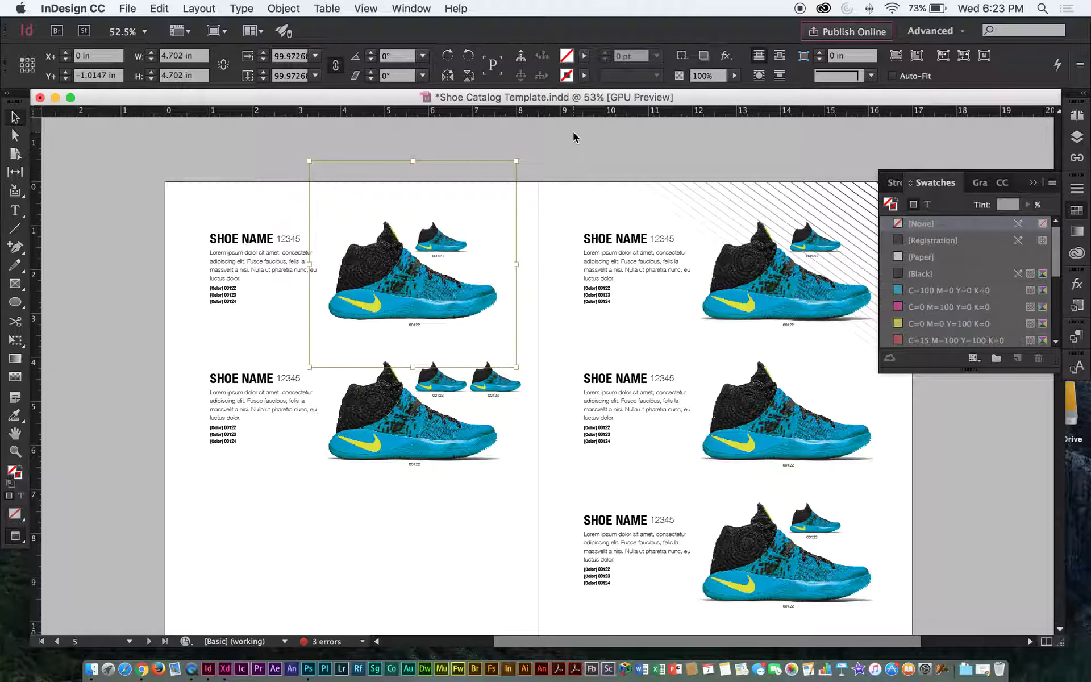
click(573, 137)
Step: Try moving the upper endpoint of one diagonal line in page 5's corner pattern downward, and undo the move
drag(692, 175, 557, 156)
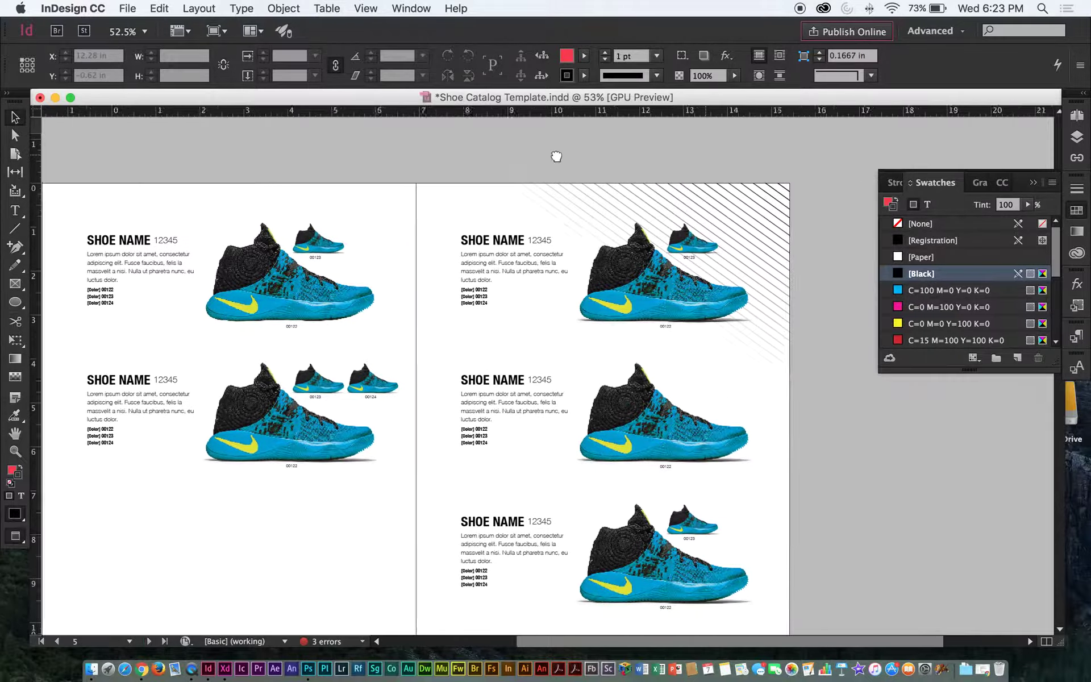
scroll(672, 189, right, 3)
click(625, 178)
click(626, 178)
drag(872, 392, 677, 234)
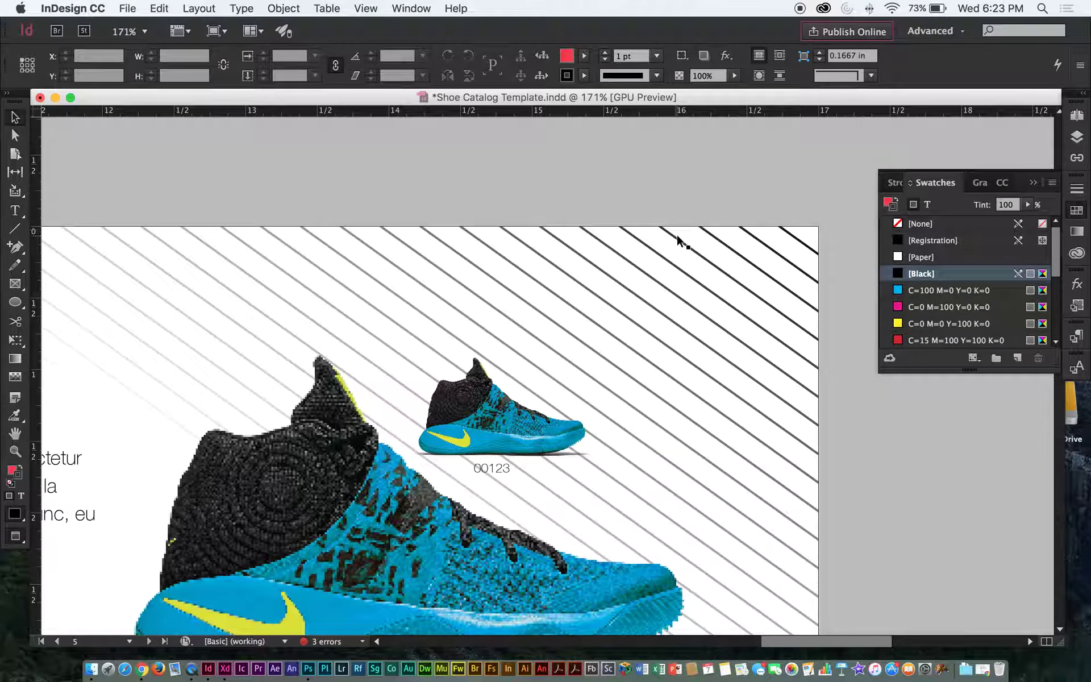
key(a)
click(664, 230)
click(664, 231)
drag(641, 209, 641, 211)
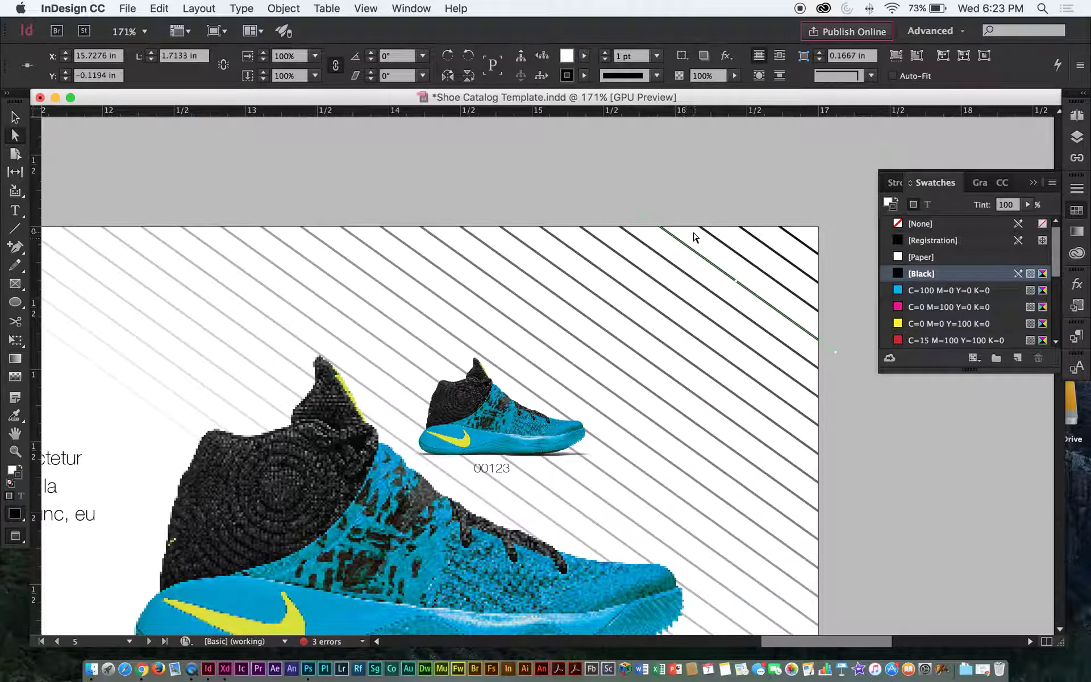
drag(639, 212, 634, 331)
click(723, 200)
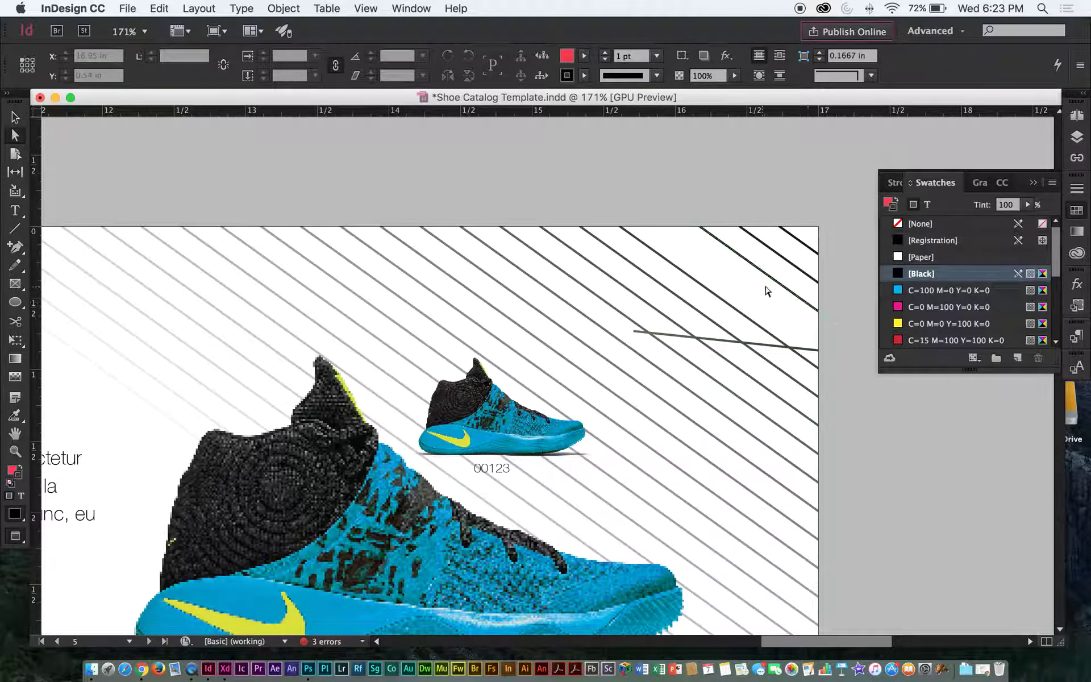
click(778, 283)
click(760, 185)
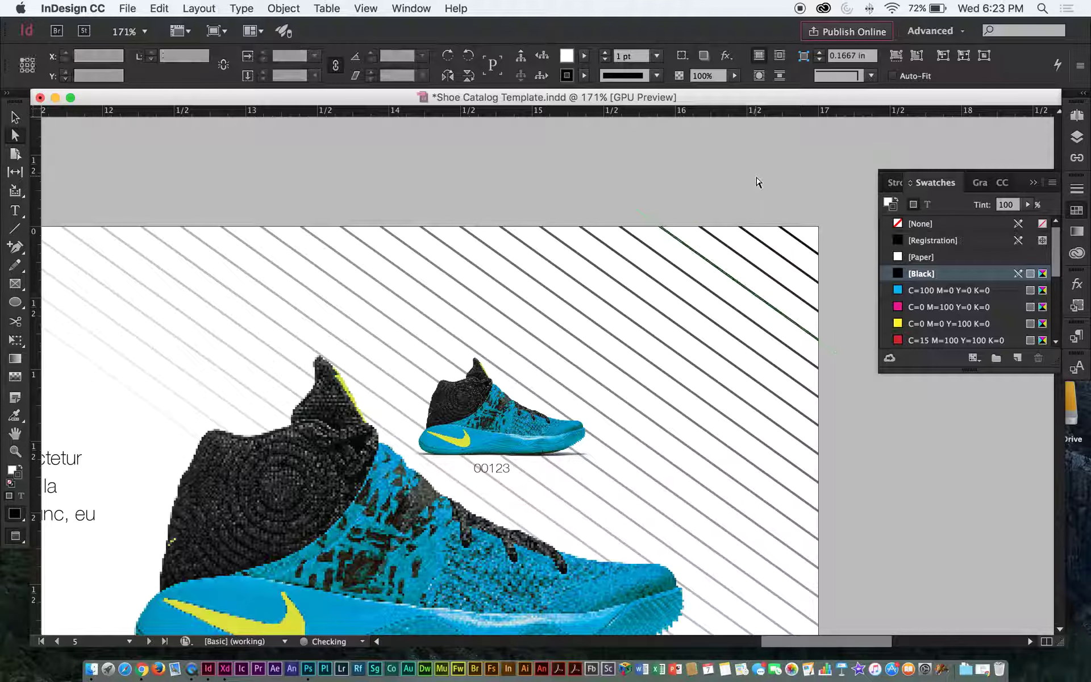
Step: Return to the page 4–5 spread at 50% and select the top large shoe image's frame on page 4
key(v)
key(super+minus)
key(super+minus)
key(super+minus)
key(super+minus)
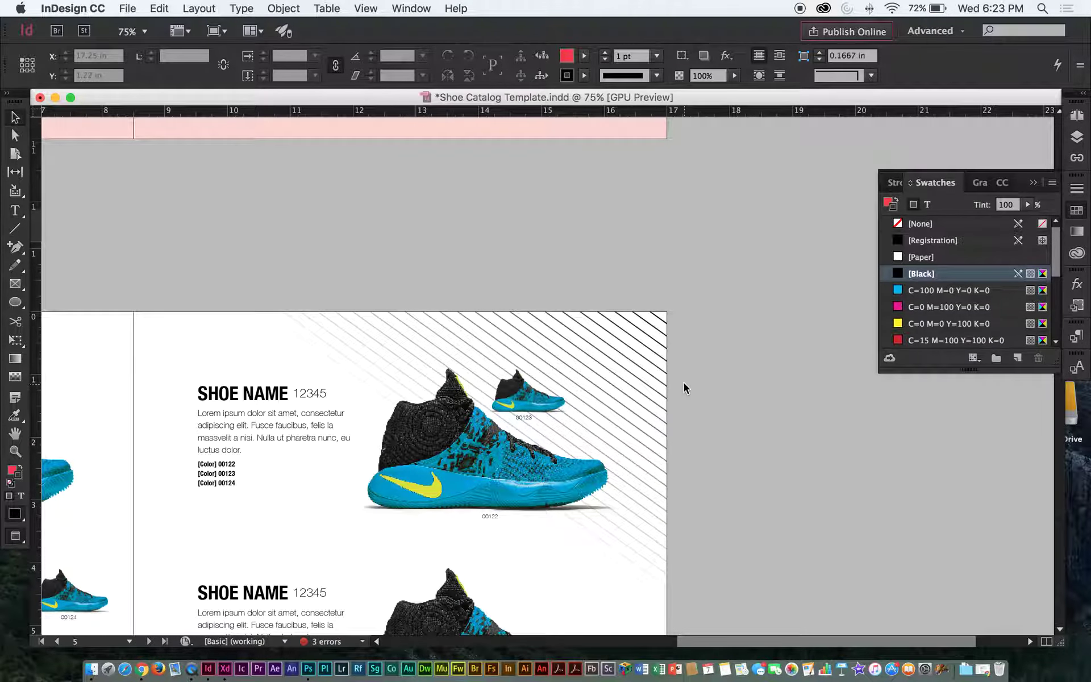
scroll(587, 480, left, 5)
scroll(587, 481, down, 3)
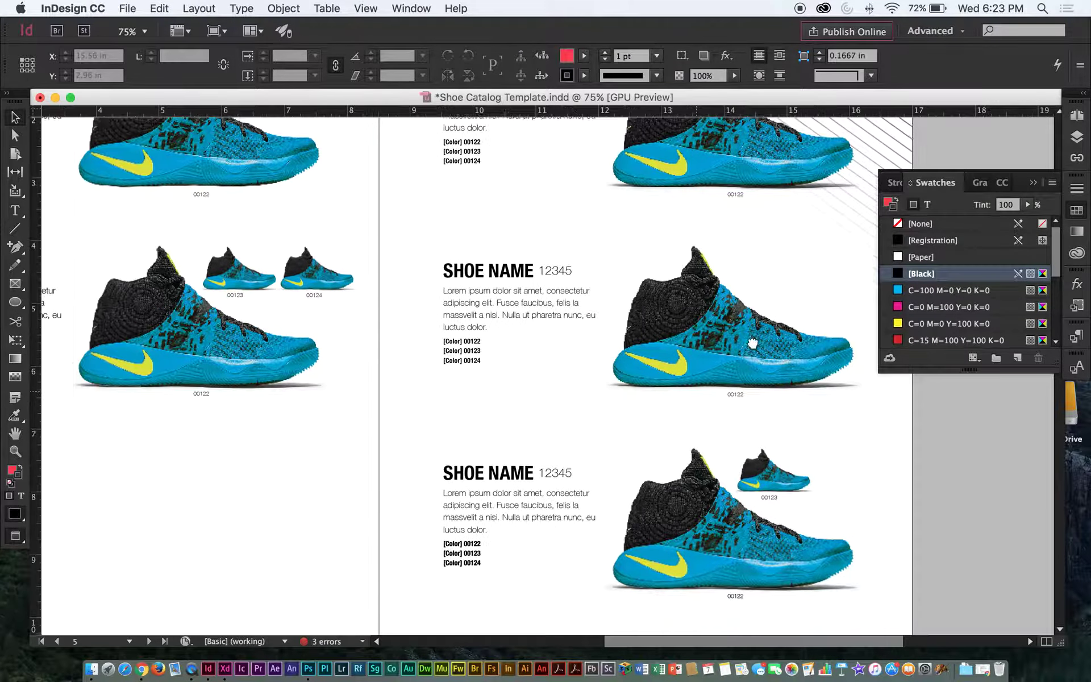
key(super+minus)
scroll(352, 244, left, 4)
scroll(353, 245, up, 2)
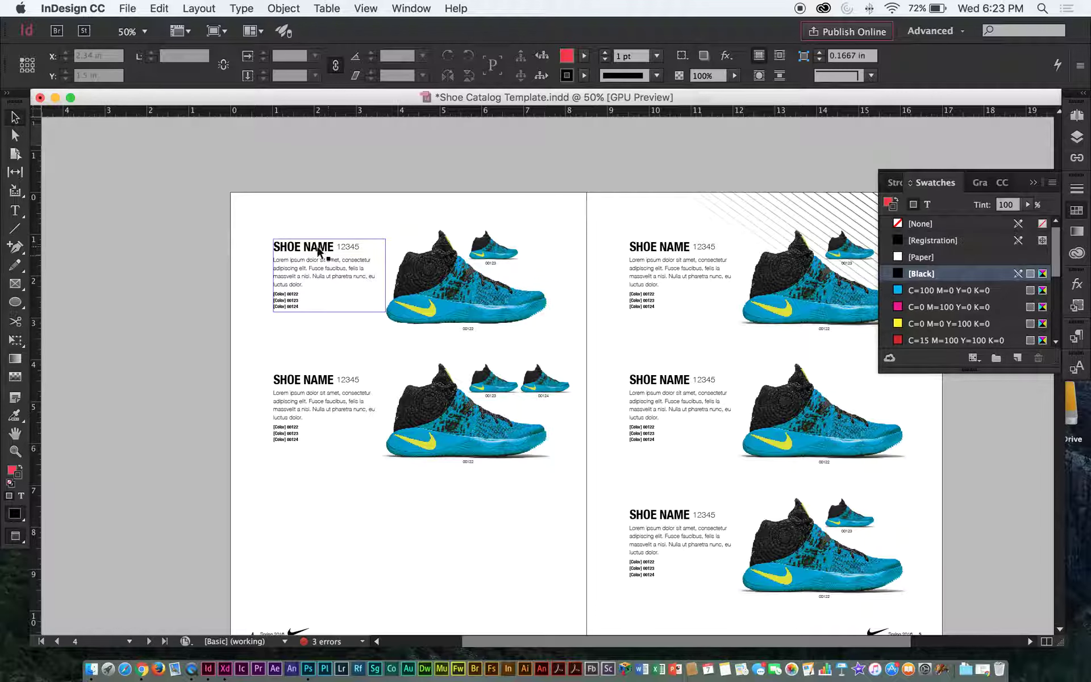
click(423, 256)
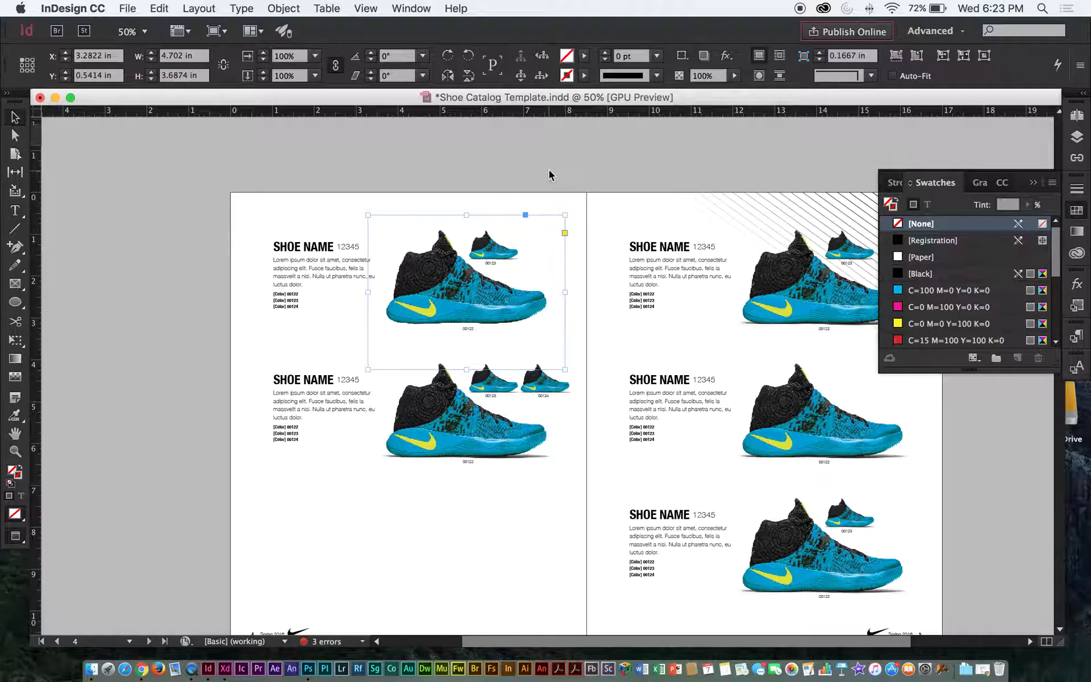
Step: Relink the selected top shoe image on page 4 to Solovair-Shoe.psd on the Desktop, accepting the layer-visibility update
mouse_move(567, 175)
mouse_down()
mouse_move(558, 295)
mouse_move(567, 194)
mouse_up()
key(super+equal)
click(1076, 158)
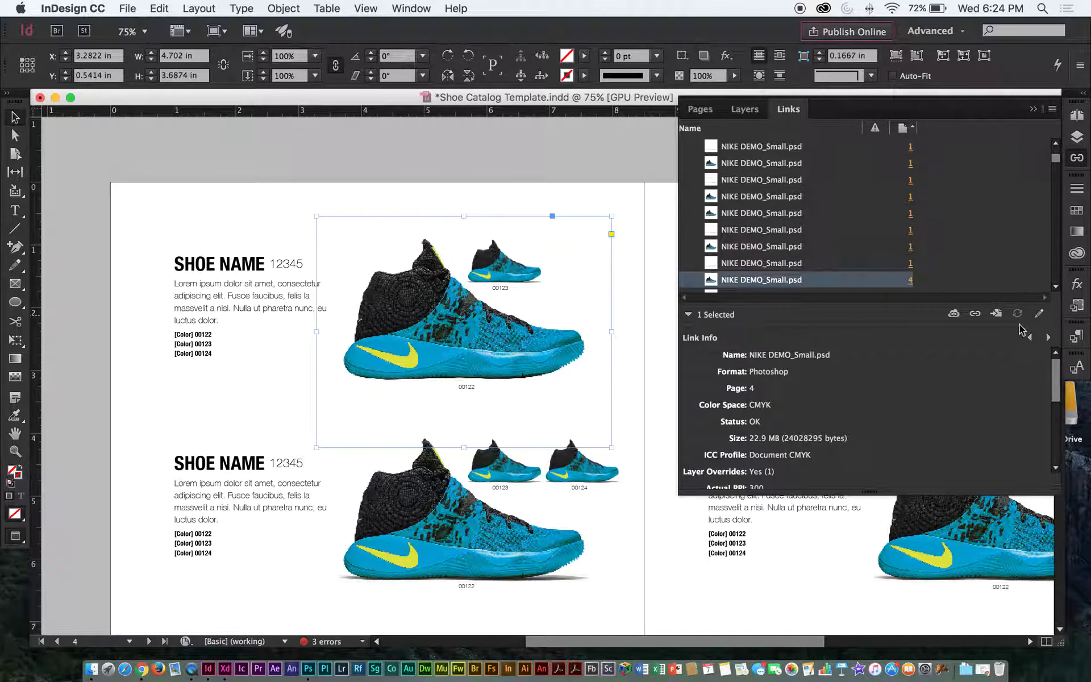
click(975, 314)
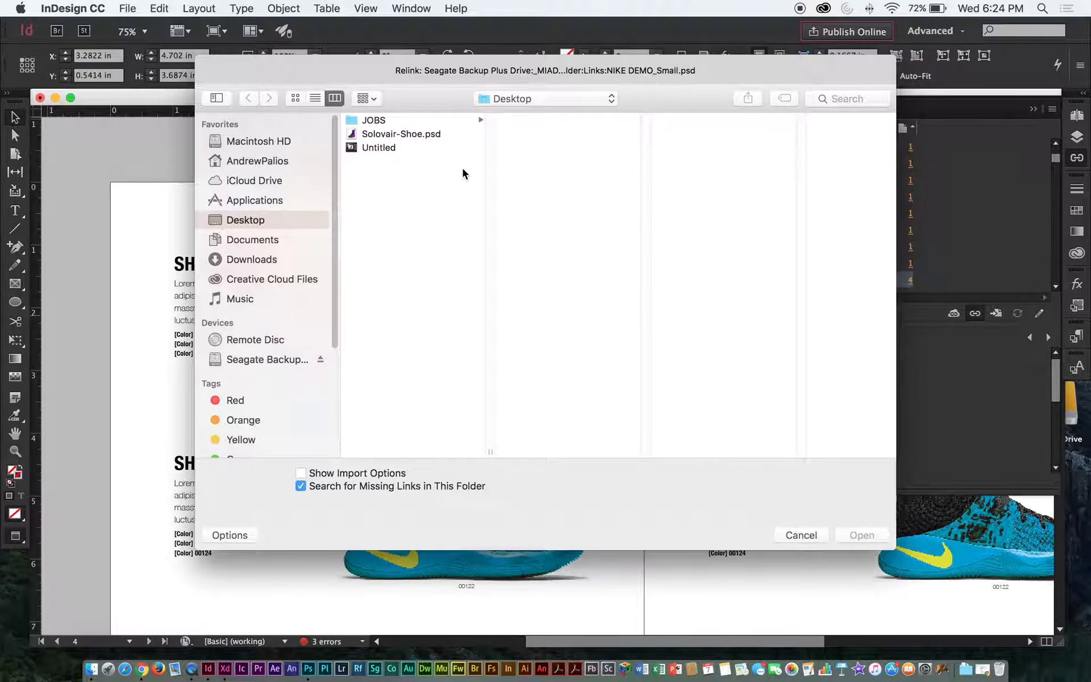
drag(428, 77, 484, 98)
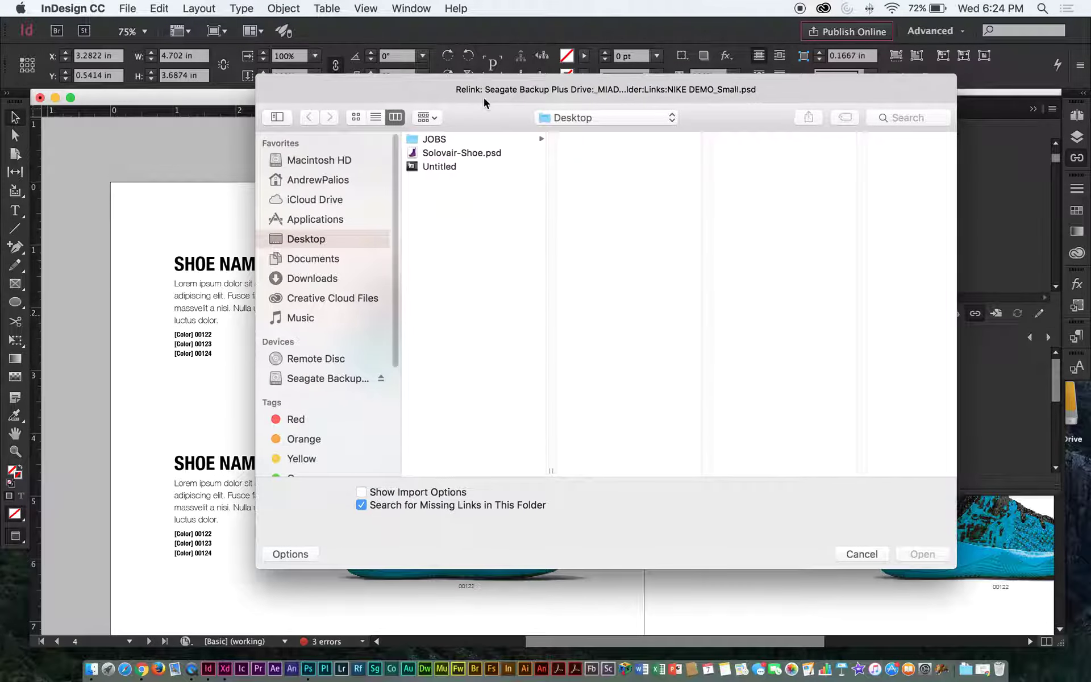
click(449, 153)
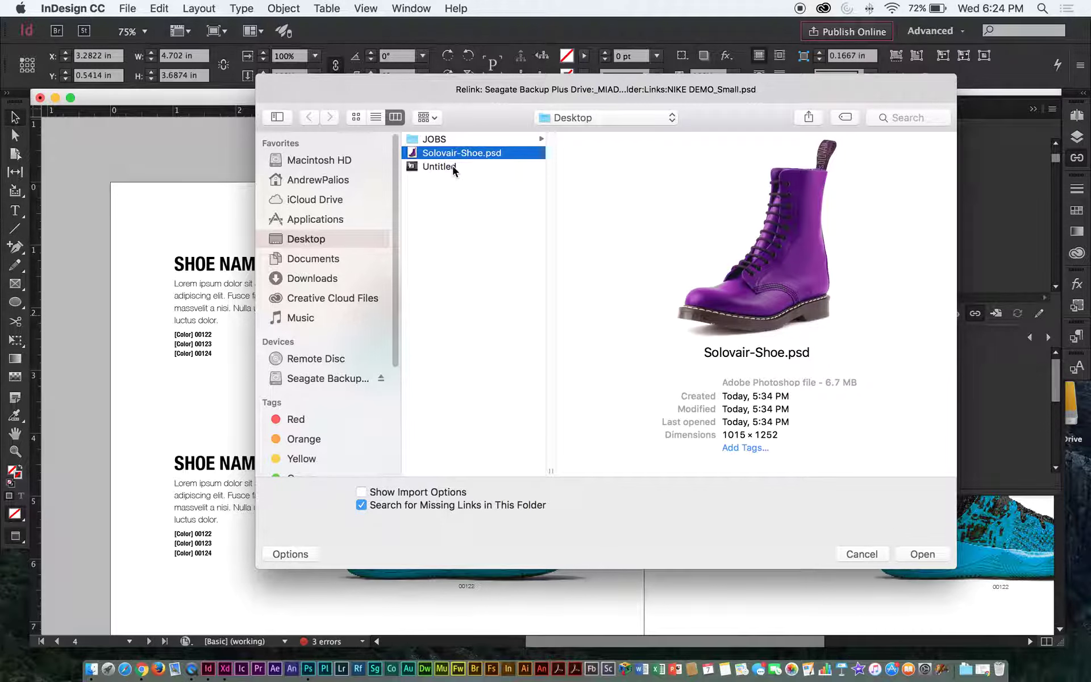
click(919, 551)
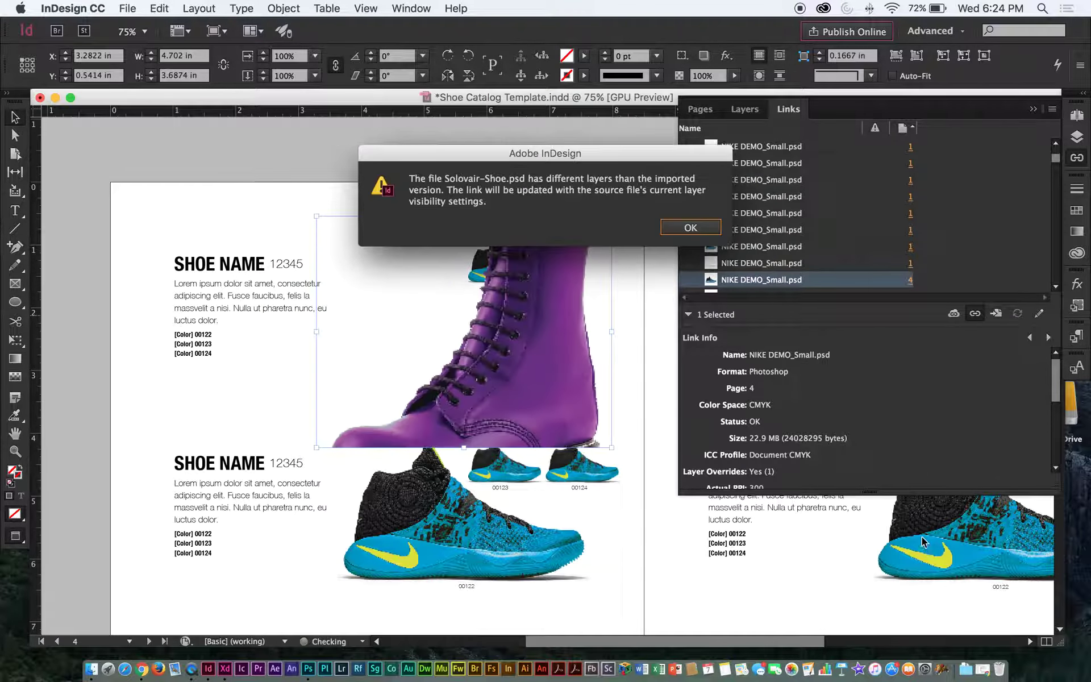
click(689, 227)
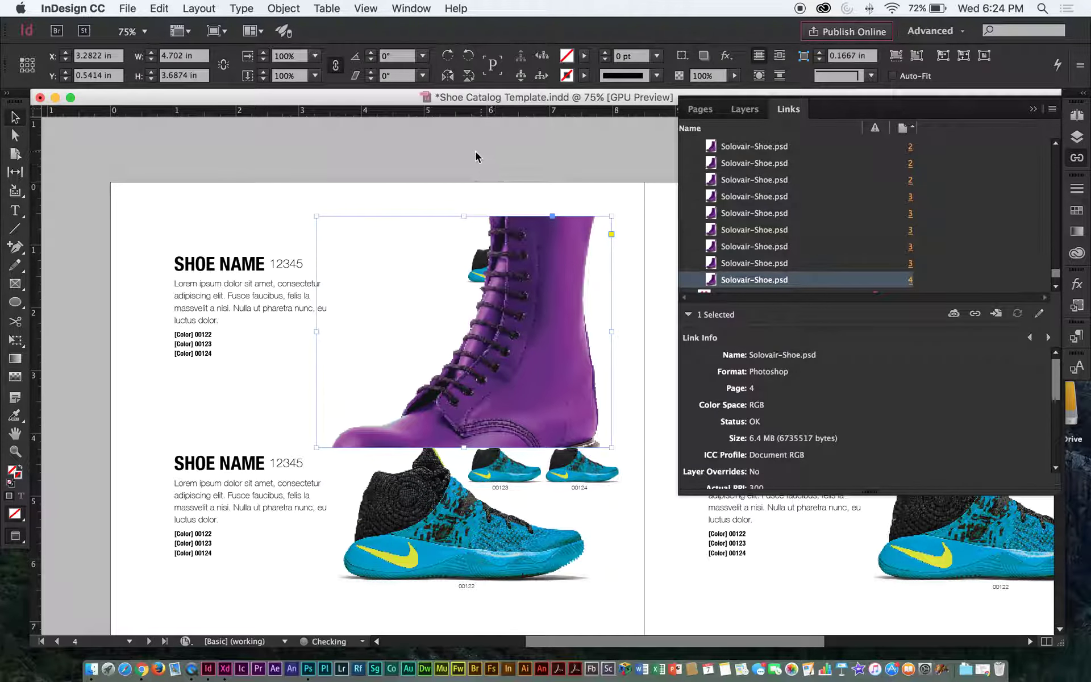
Step: Compare the lower shoe's frame with the relinked boot's frame, and inspect the scale of the boot image inside it
click(413, 534)
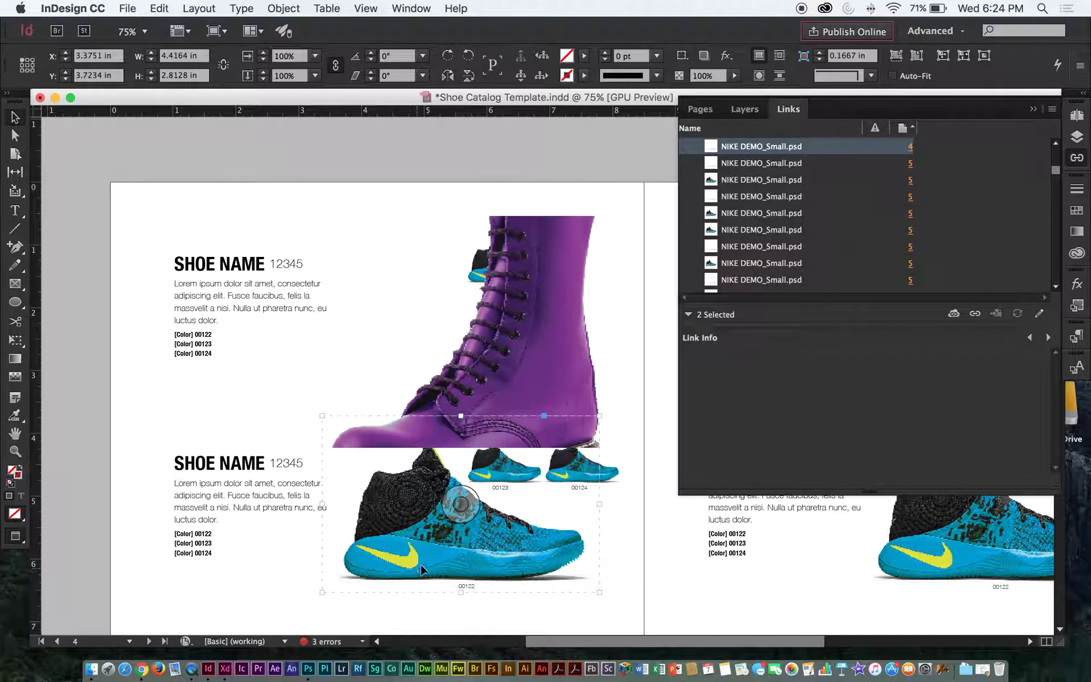
click(514, 277)
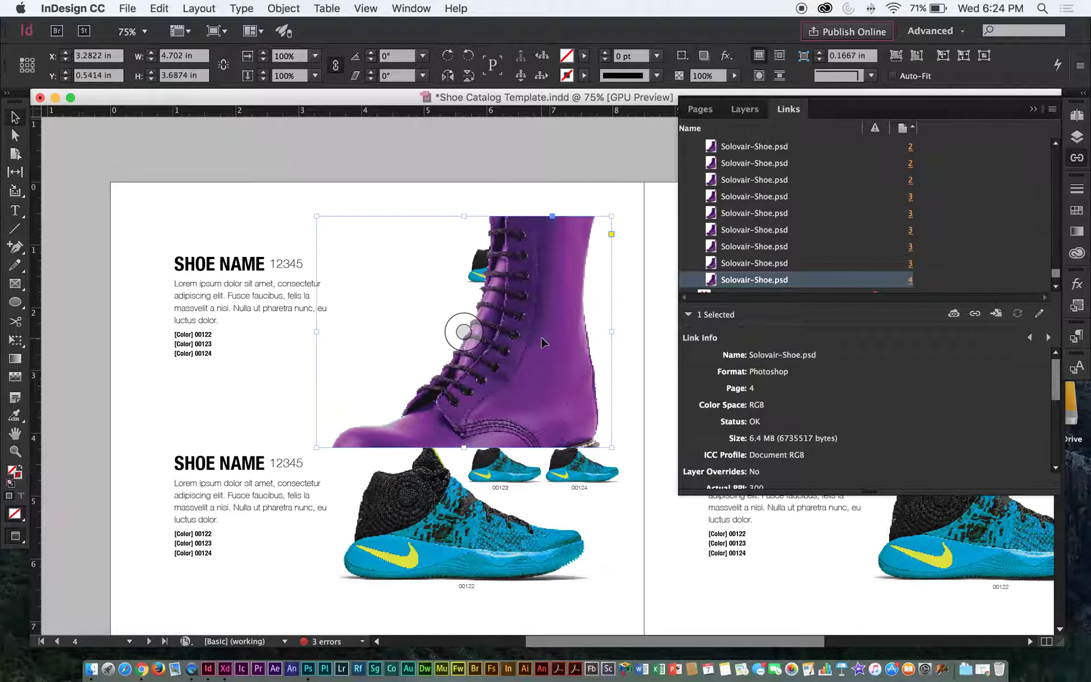
click(465, 329)
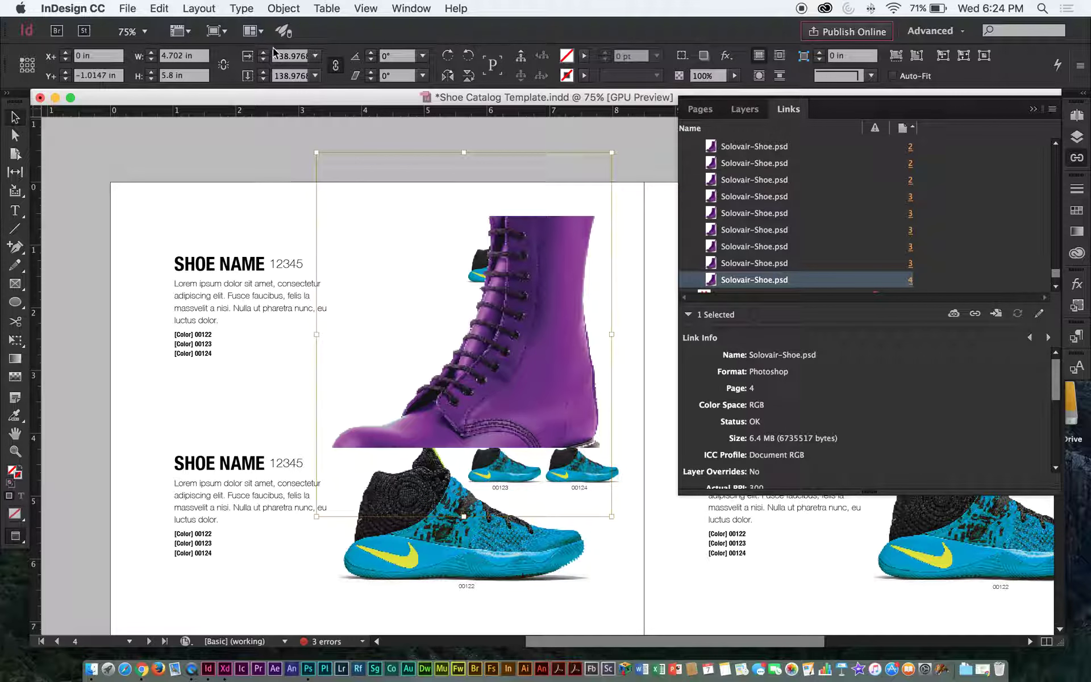
triple_click(296, 56)
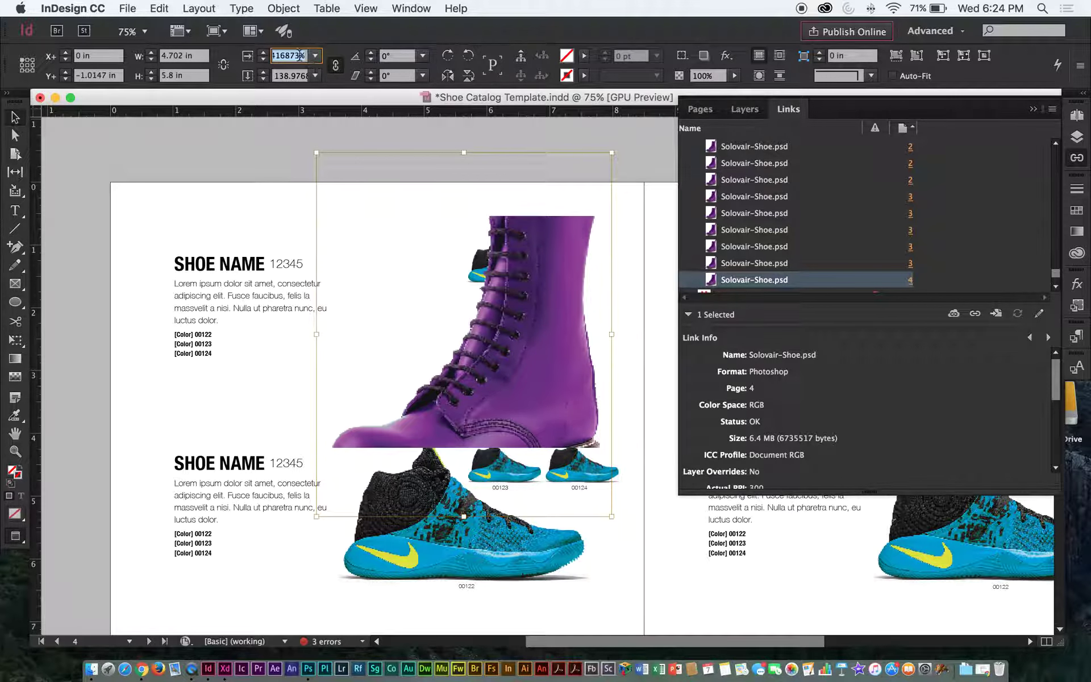
click(481, 225)
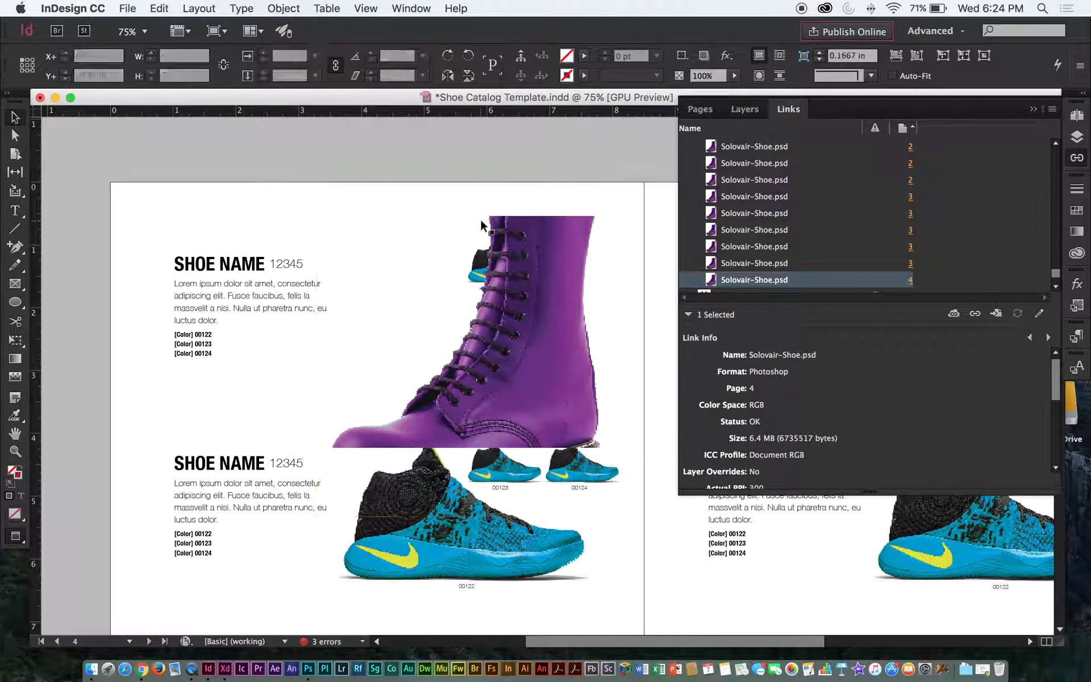
Step: Reselect the boot image with its content grabber, read its horizontal and vertical scale percentages, and clear the selection
click(466, 331)
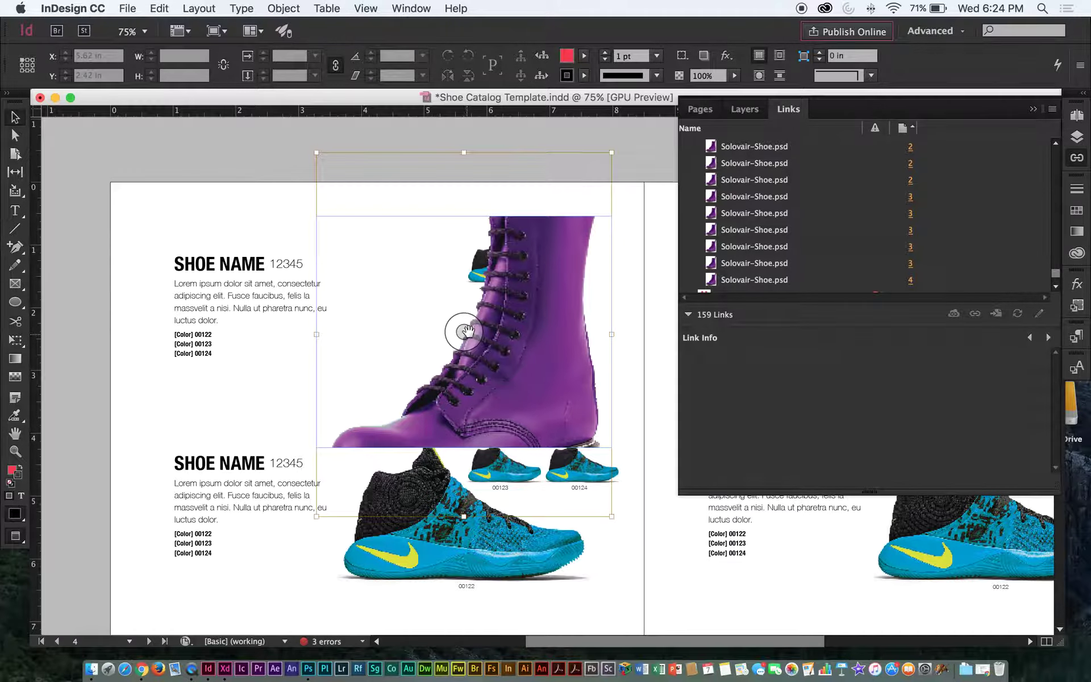
click(465, 332)
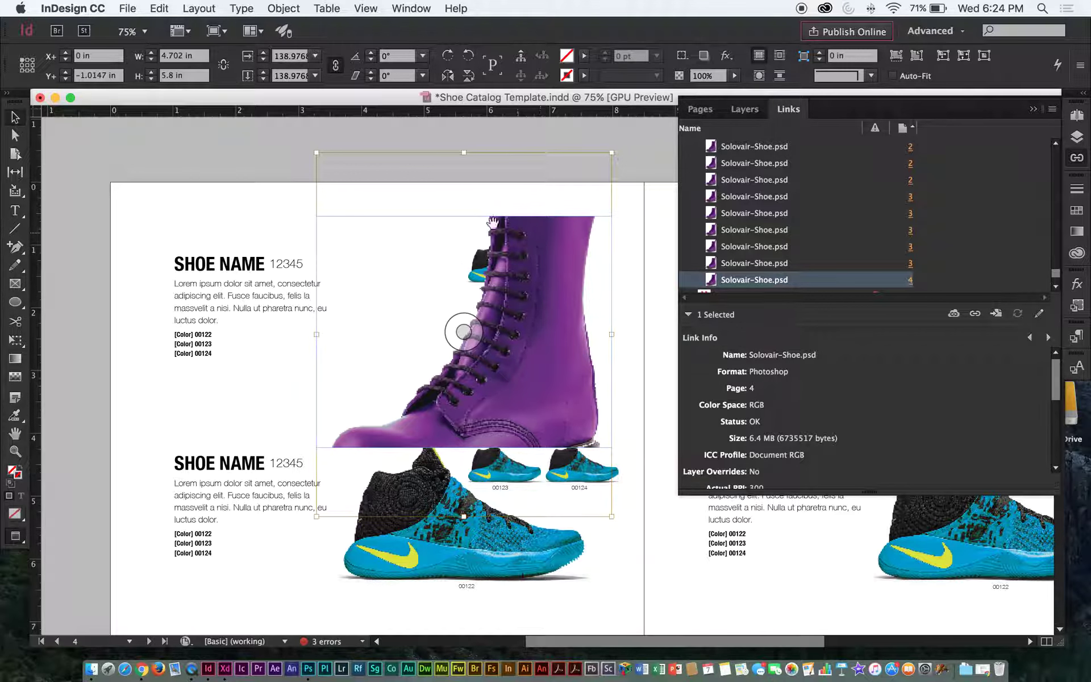
click(278, 56)
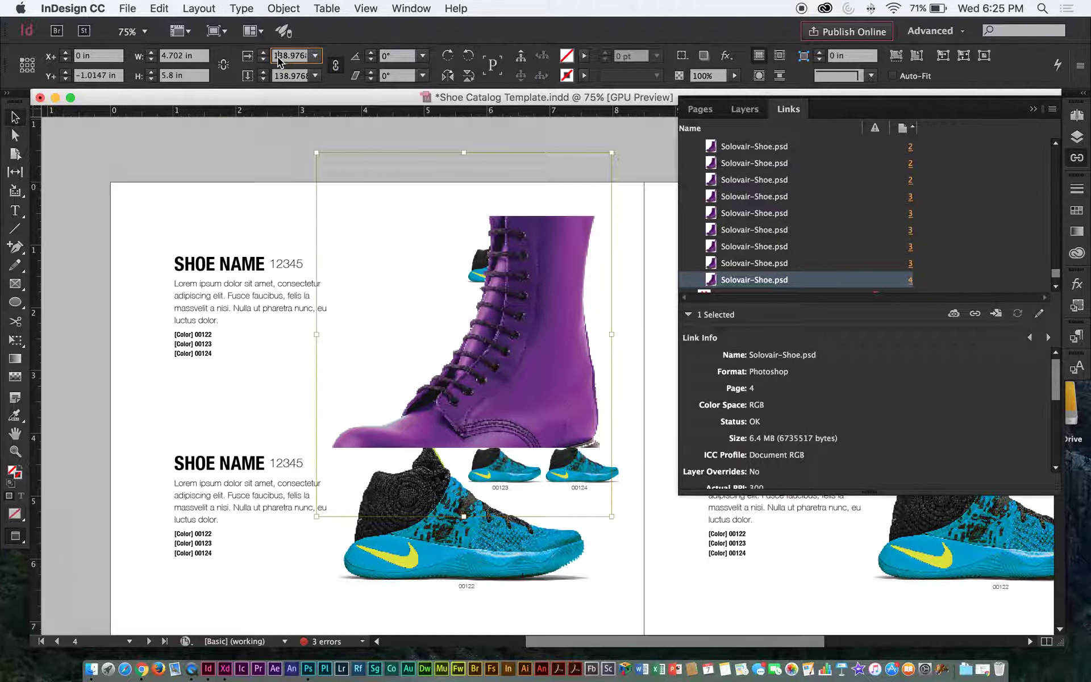
drag(277, 56, 307, 56)
click(291, 56)
key(End)
drag(301, 55, 263, 56)
key(Tab)
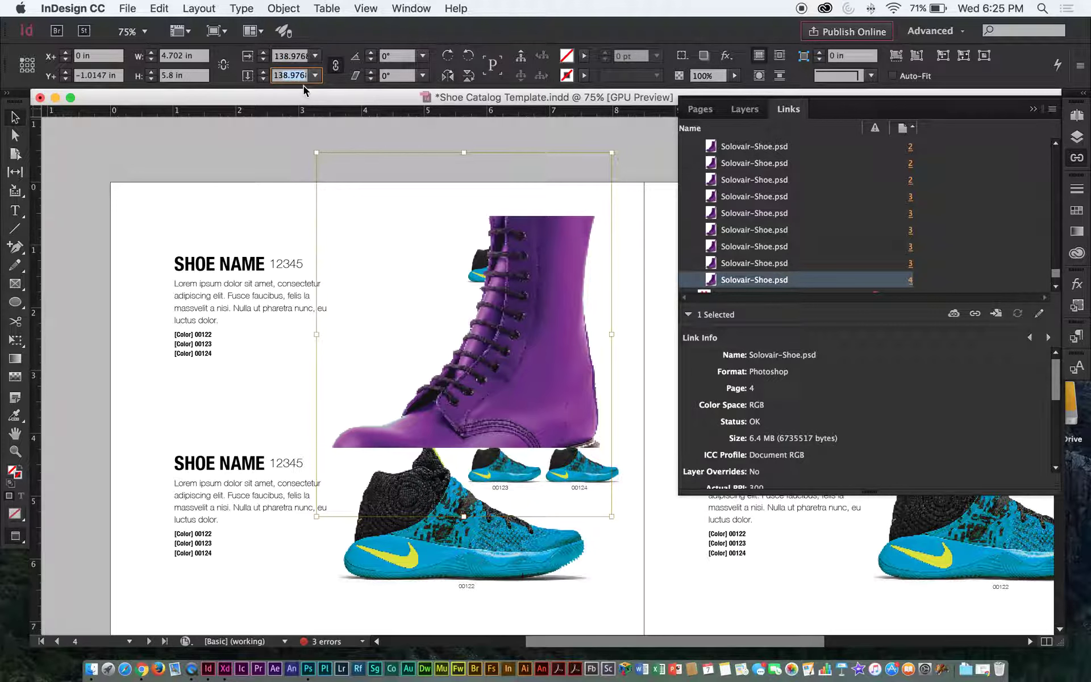
click(238, 151)
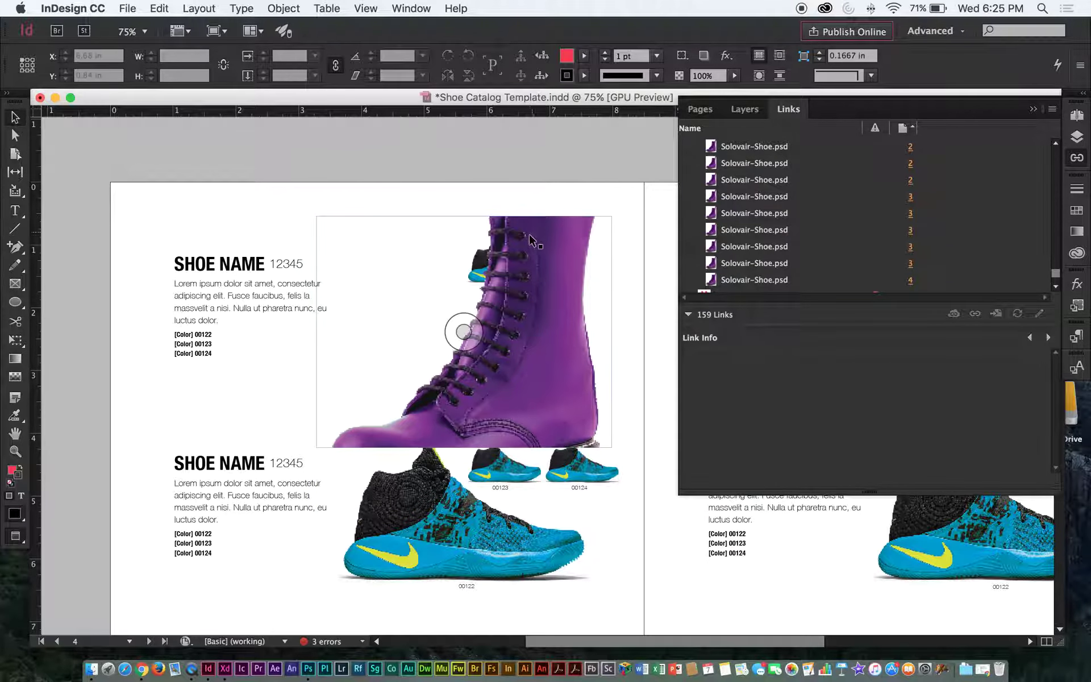
Step: Fit the boot proportionally in its frame, switch it back to filling the frame proportionally, and deselect it
click(530, 240)
key(super+alt+shift+e)
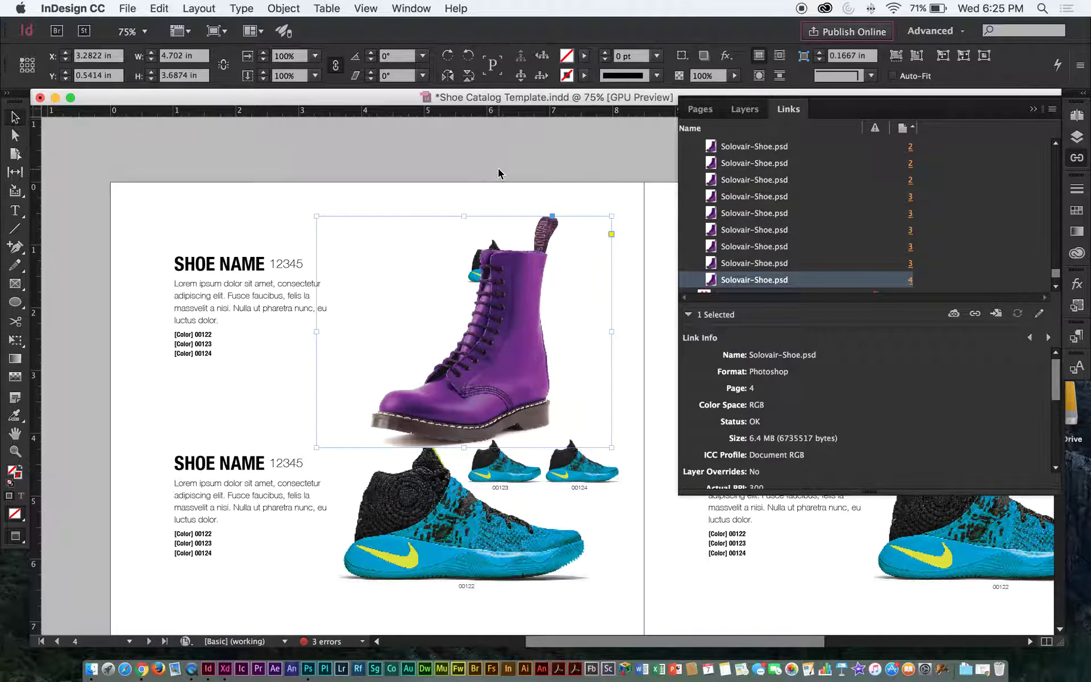
key(super+alt+shift+c)
click(448, 161)
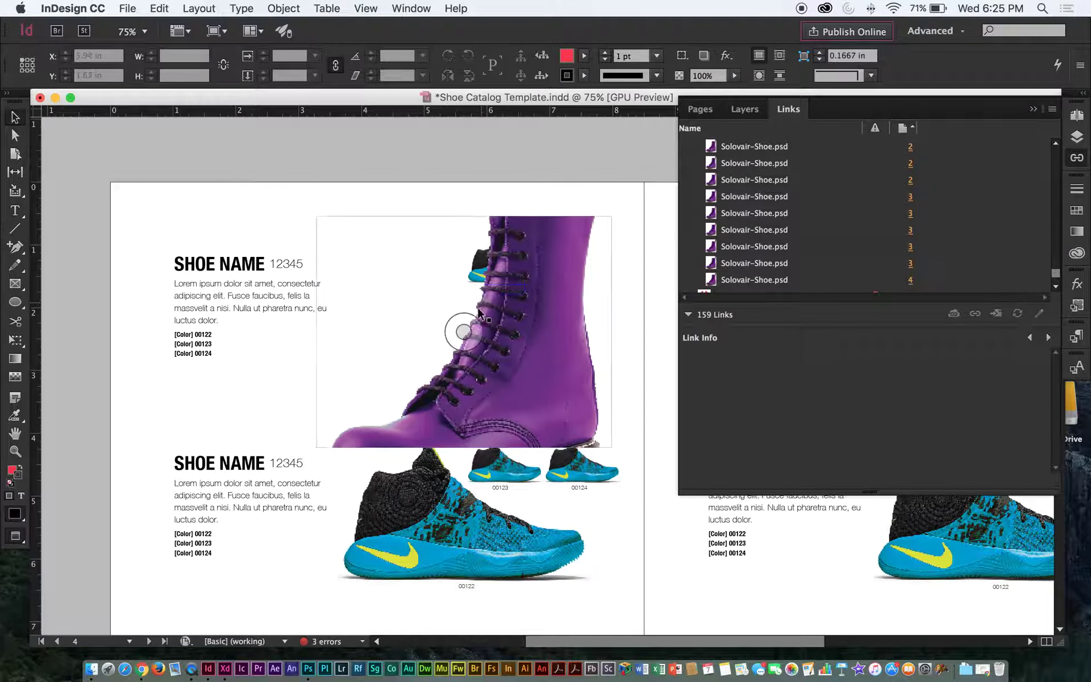
Step: Fit the boot image proportionally inside the top shoe frame on page 4
click(503, 316)
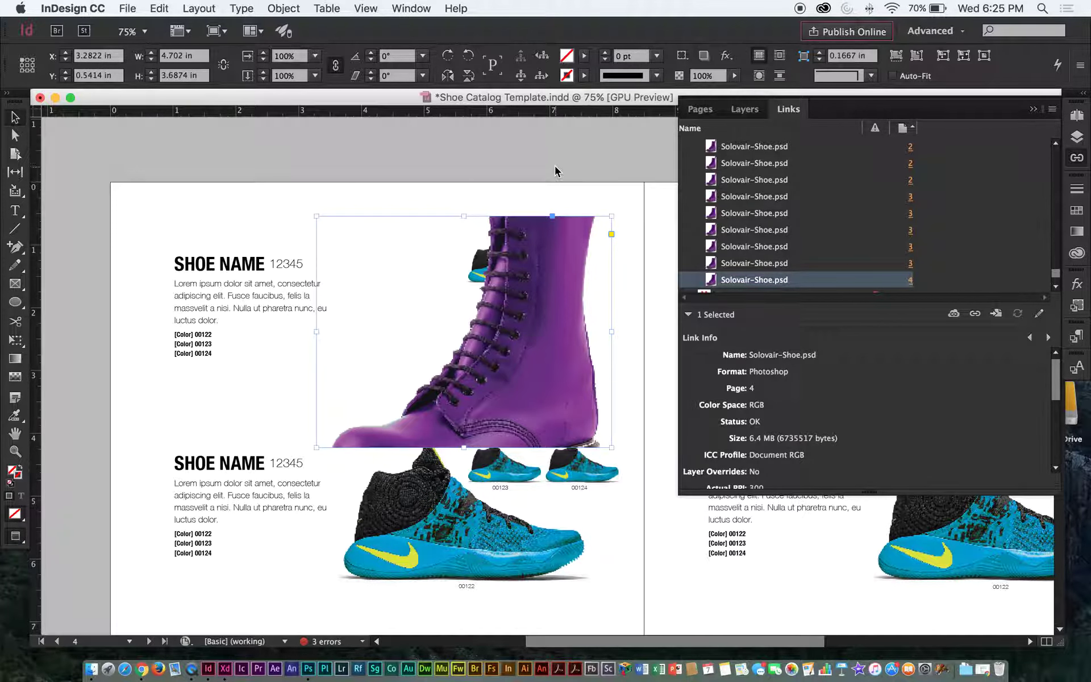
key(super+alt+shift+e)
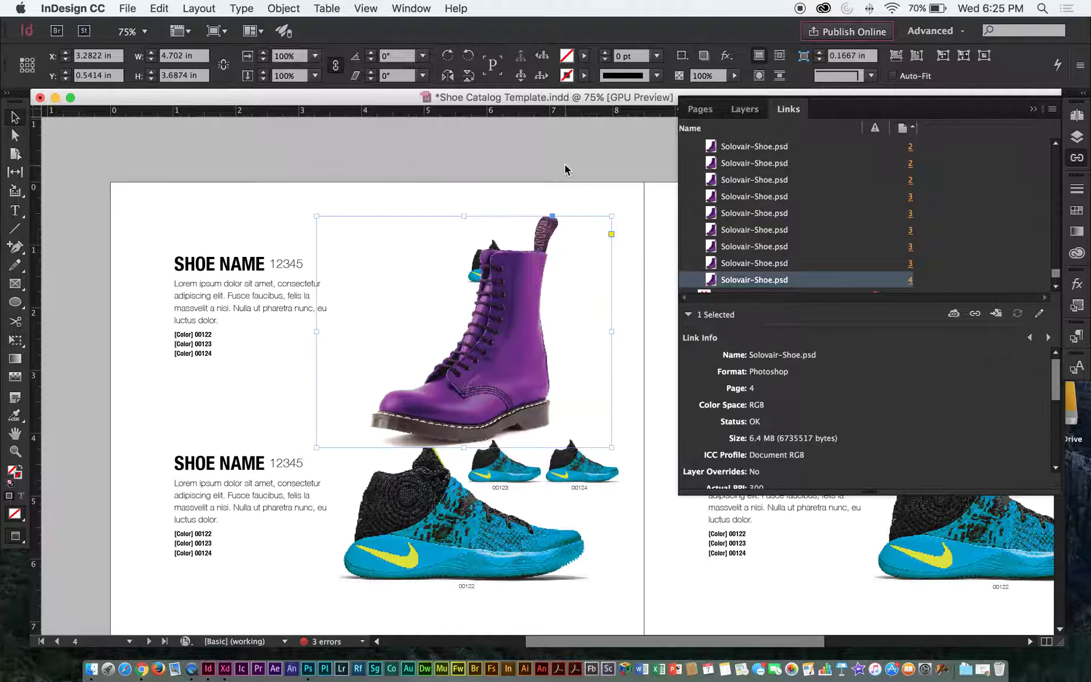
Step: Try shrinking the boot's frame to about 1.72 by 1.61 in and refitting the image to it, and undo these changes
drag(611, 216, 424, 346)
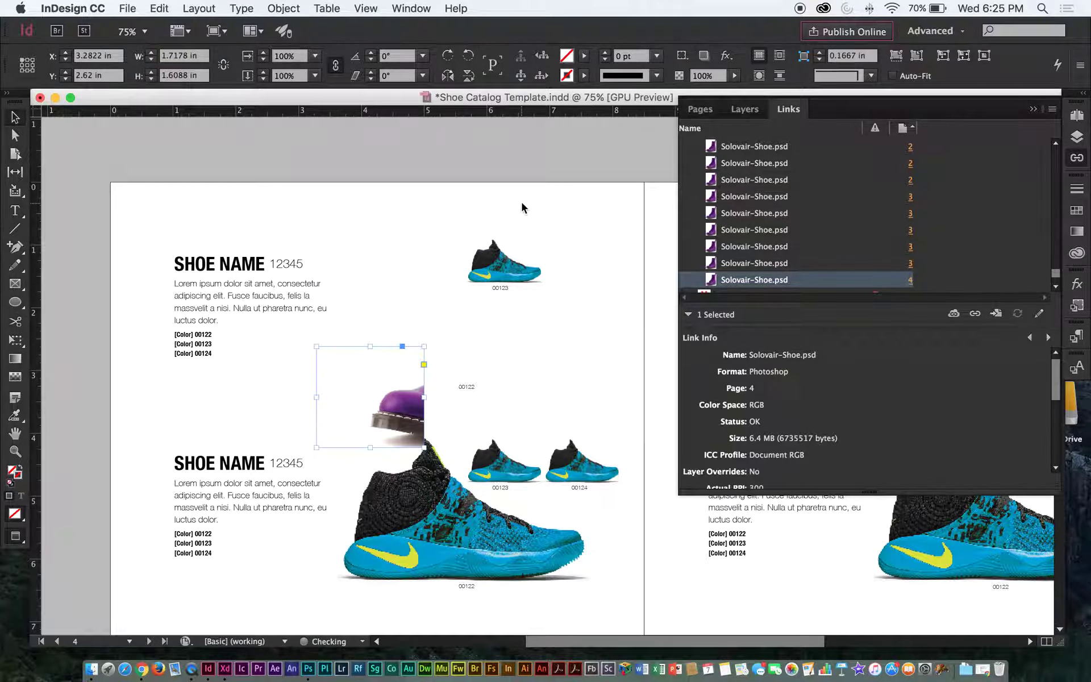
click(513, 165)
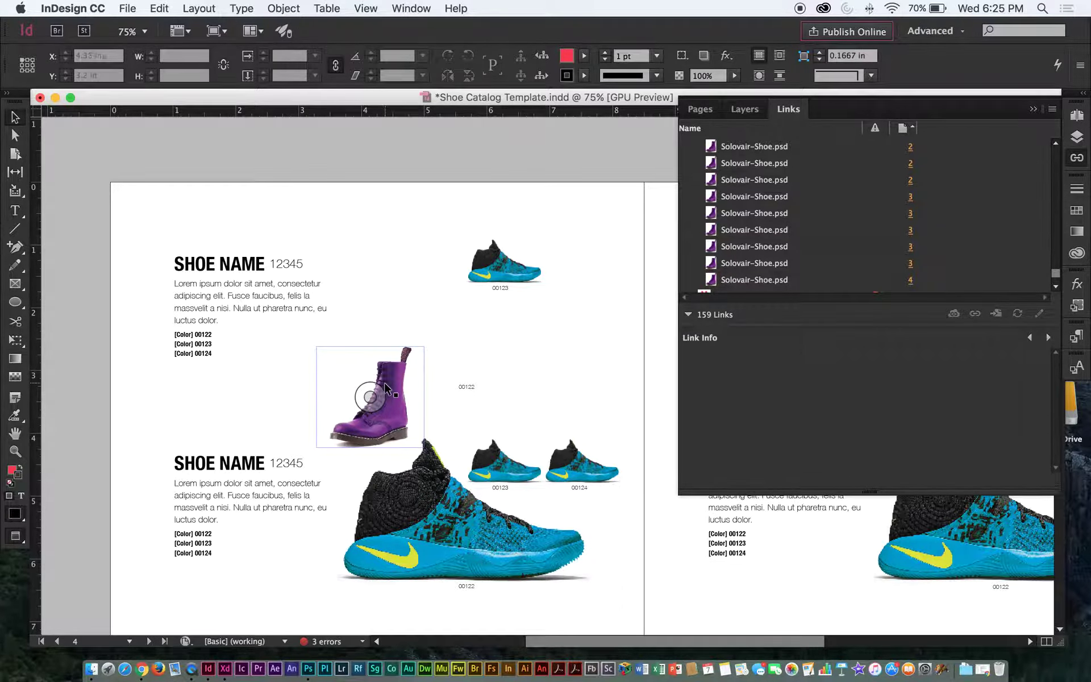
key(super+z)
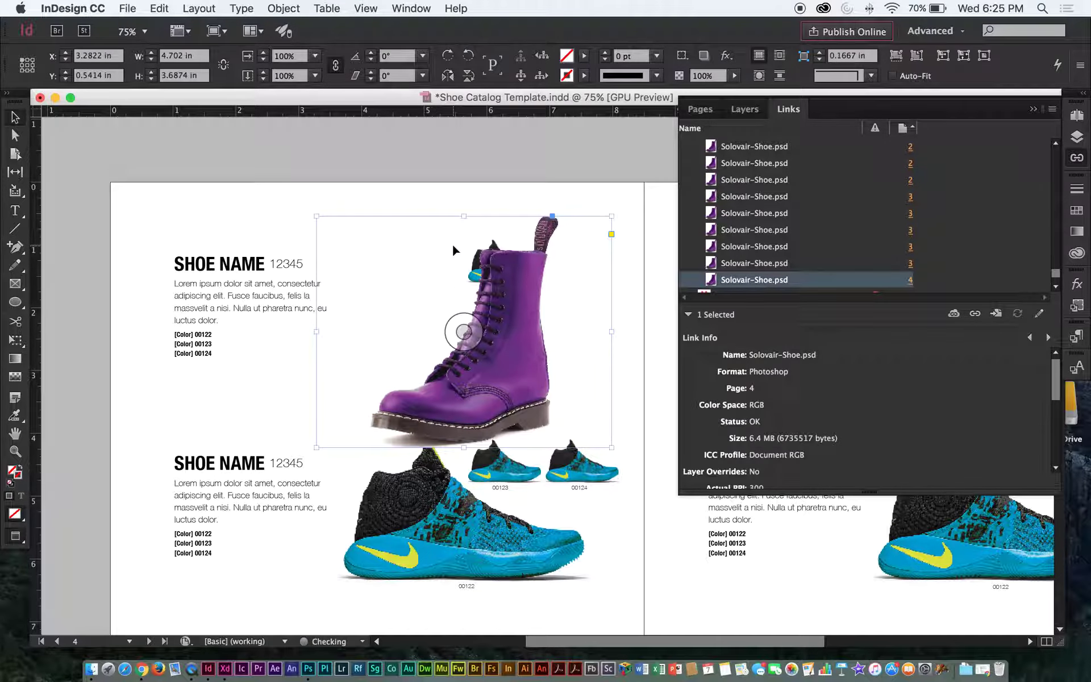
key(super+z)
key(super+z)
key(super+z)
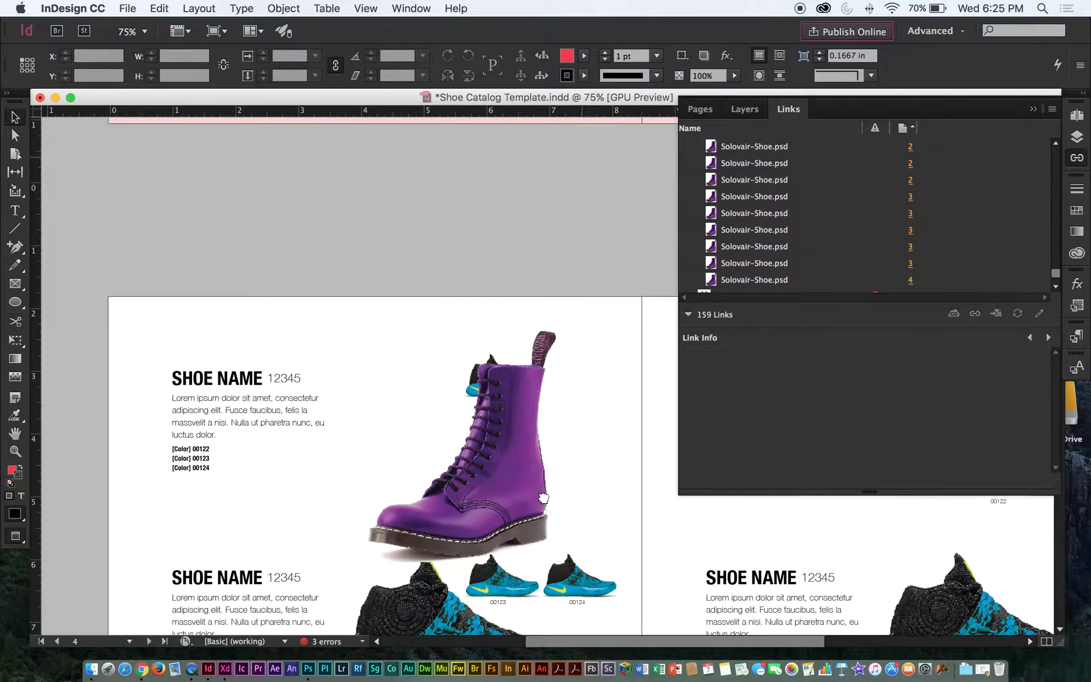
Step: Bring the page 2–3 spread into view, and narrow and collapse the links list so the whole spread is uncovered
drag(488, 313, 449, 290)
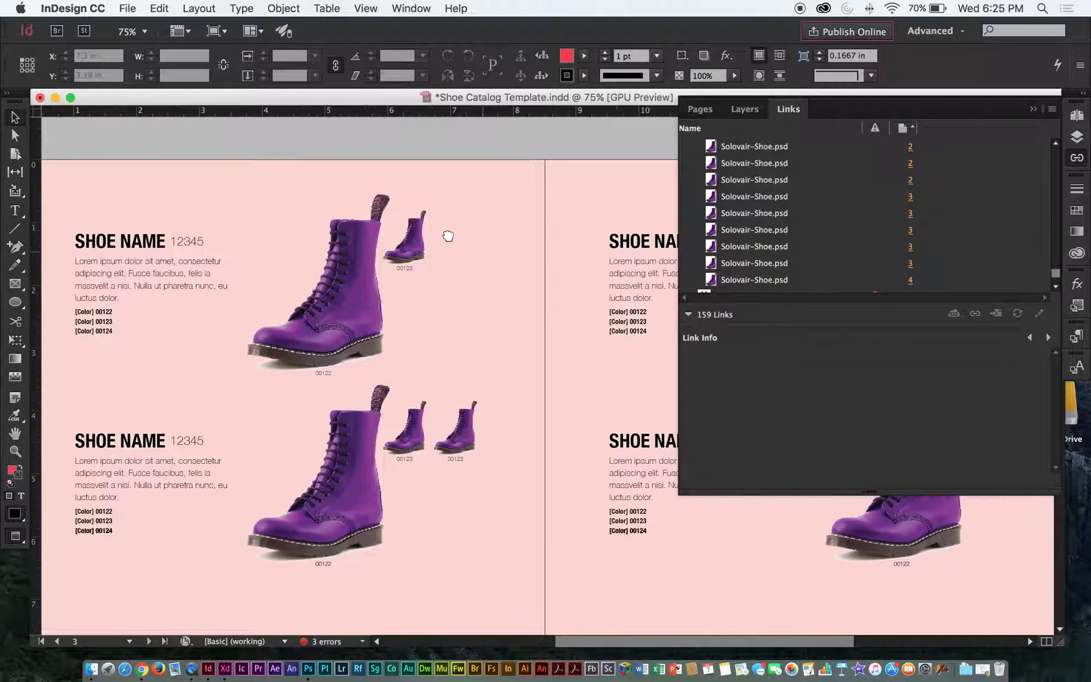
drag(679, 149, 881, 151)
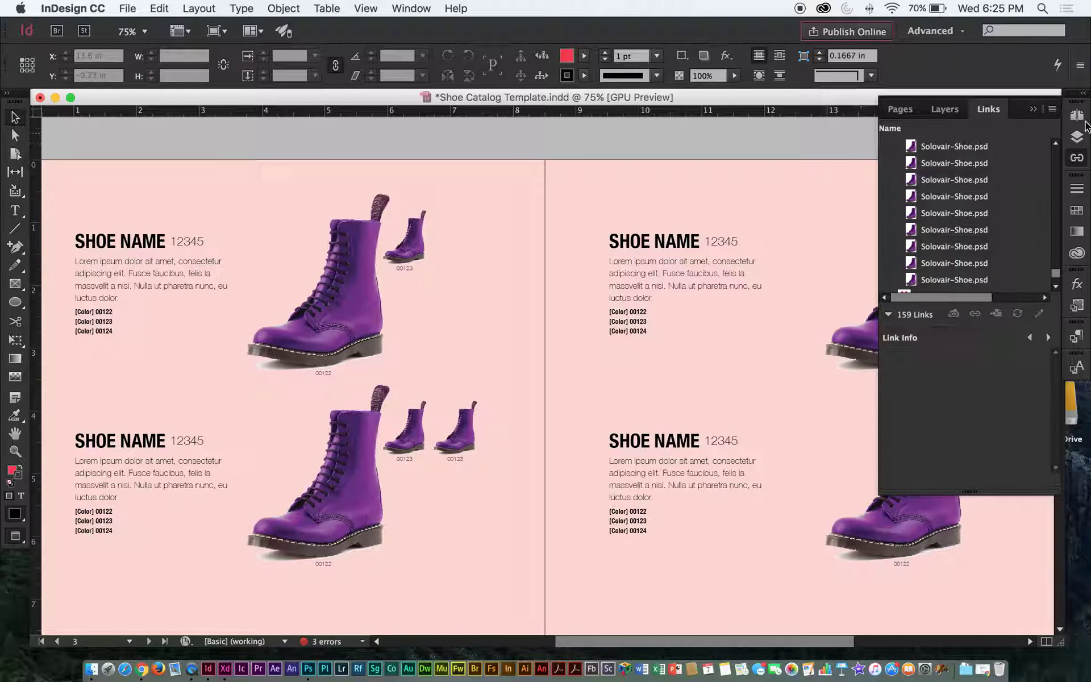
click(1033, 109)
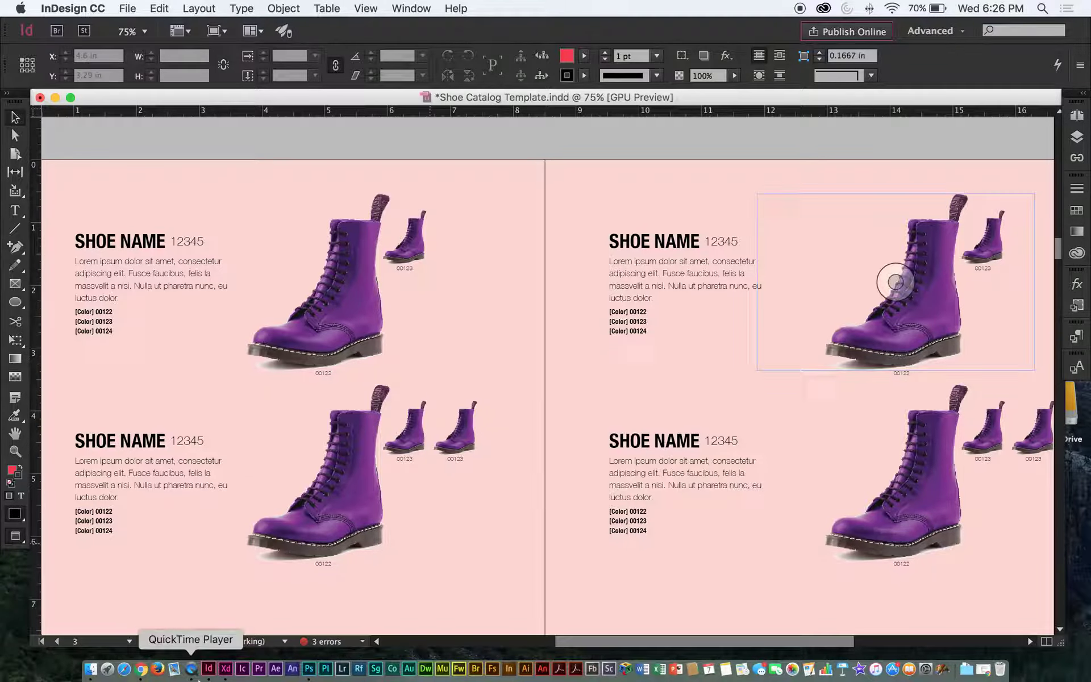
Step: Switch to Chrome to glance at the class itinerary document, and minimize its window to return to the catalog
click(143, 668)
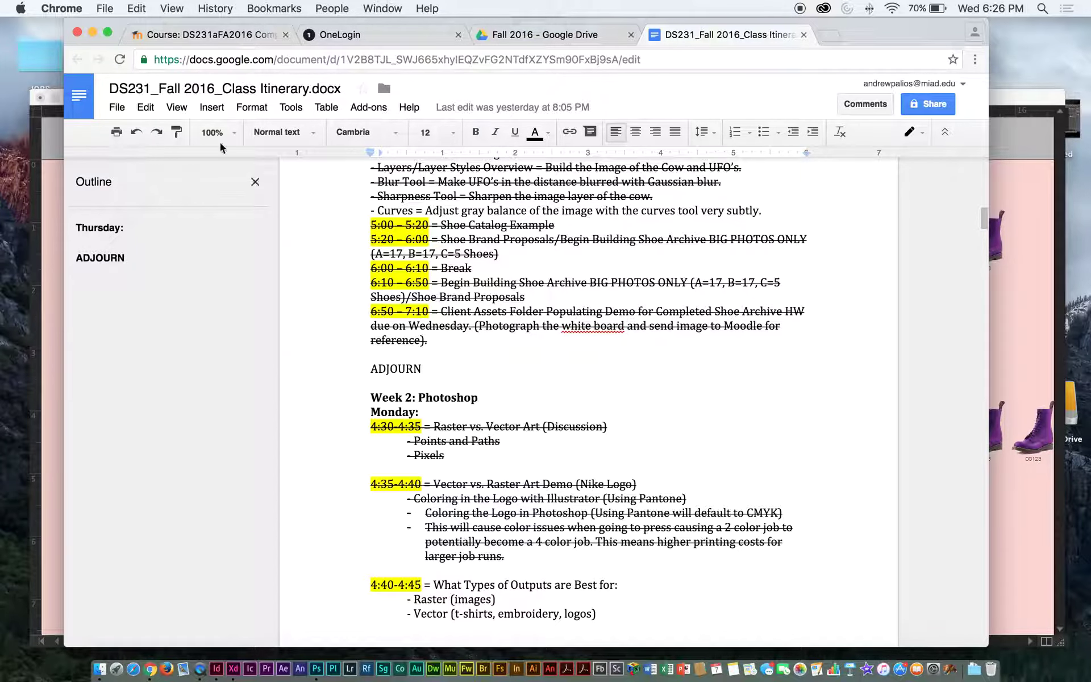
click(93, 32)
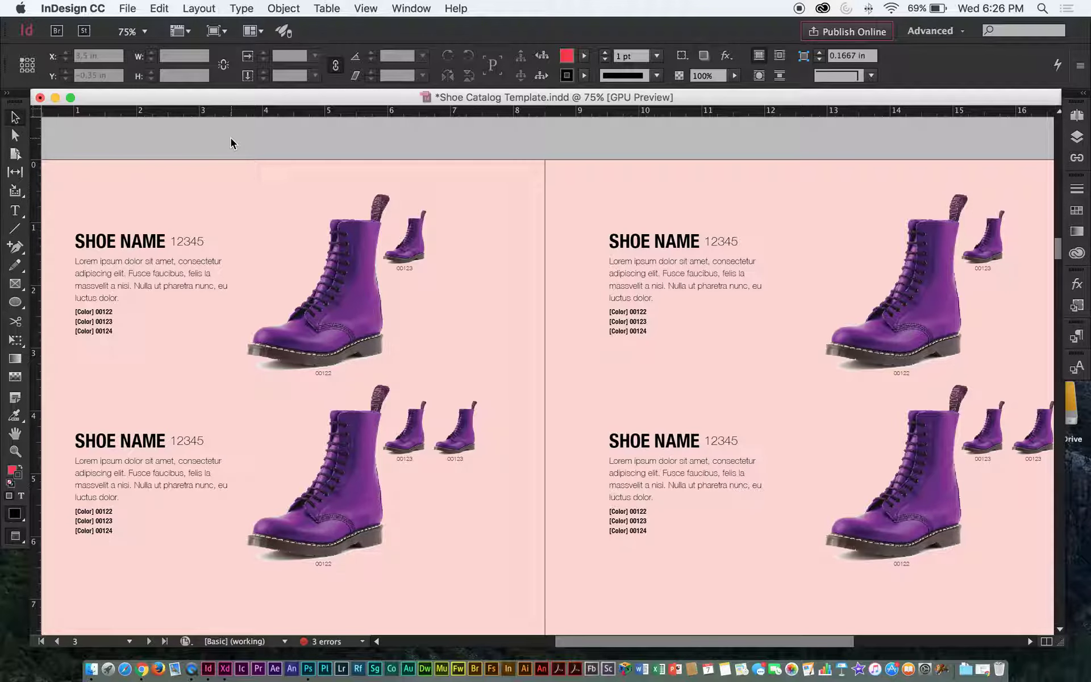
Step: Examine how the large boots and their smaller color variants sit on the page 2–3 spread, up to 100% zoom
scroll(268, 146, left, 2)
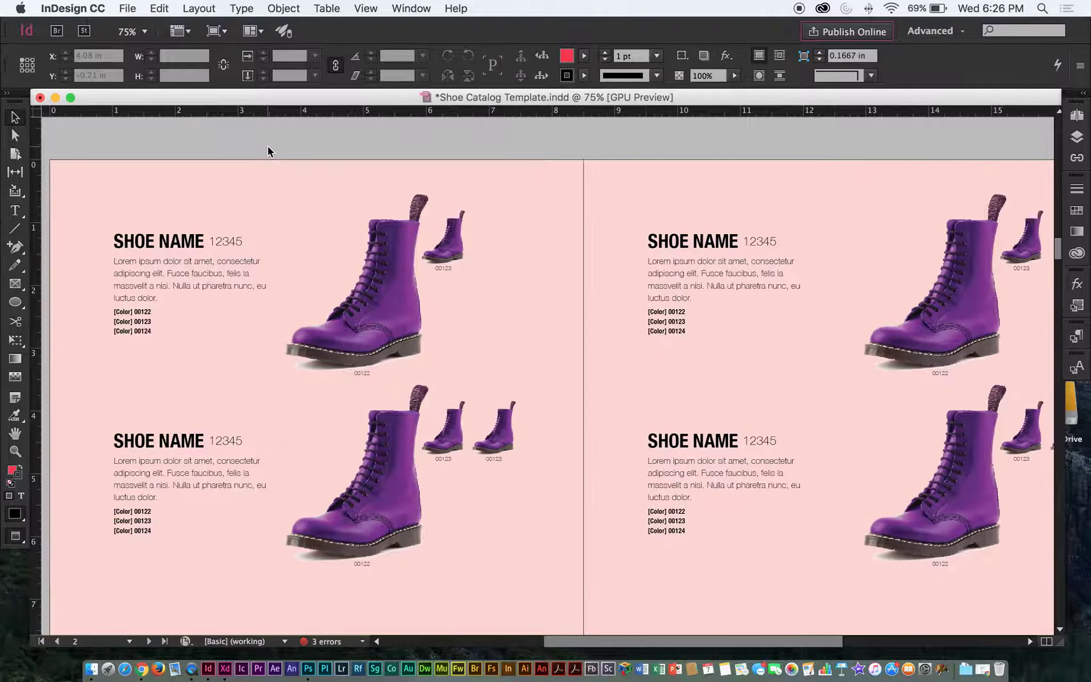
scroll(272, 149, down, 1)
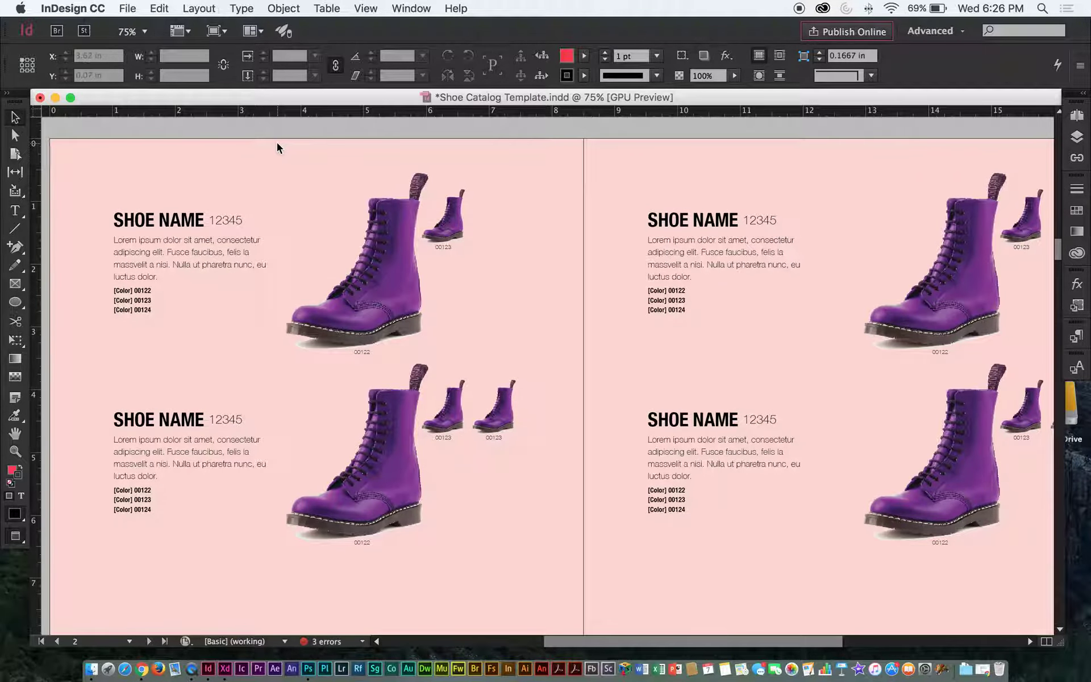
drag(482, 317, 477, 286)
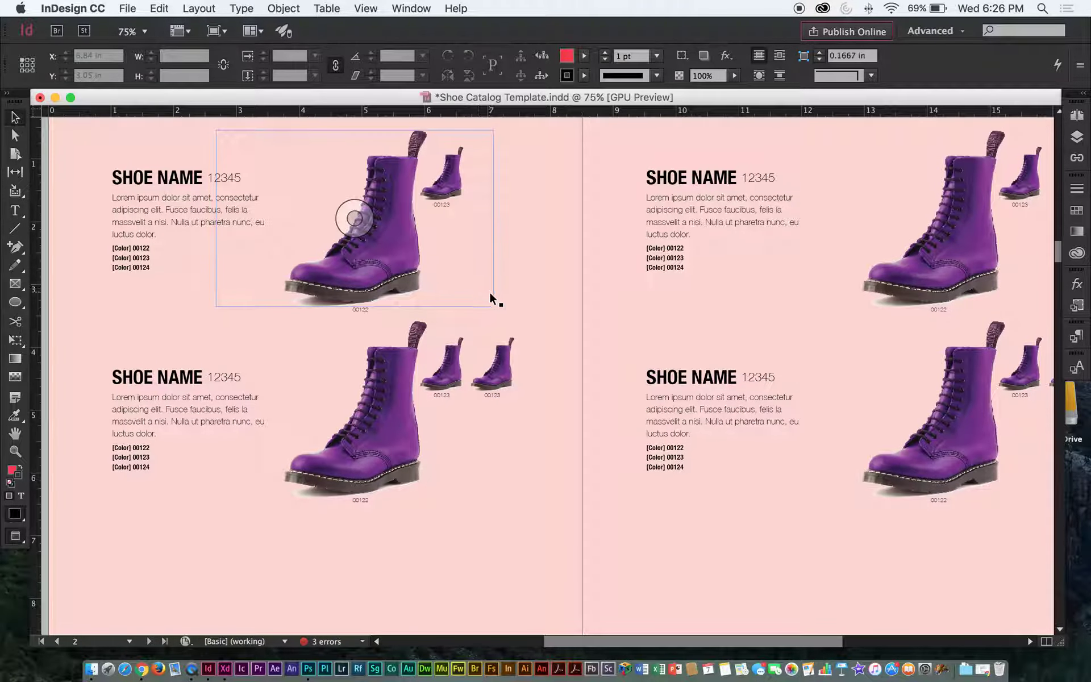
drag(554, 258, 572, 275)
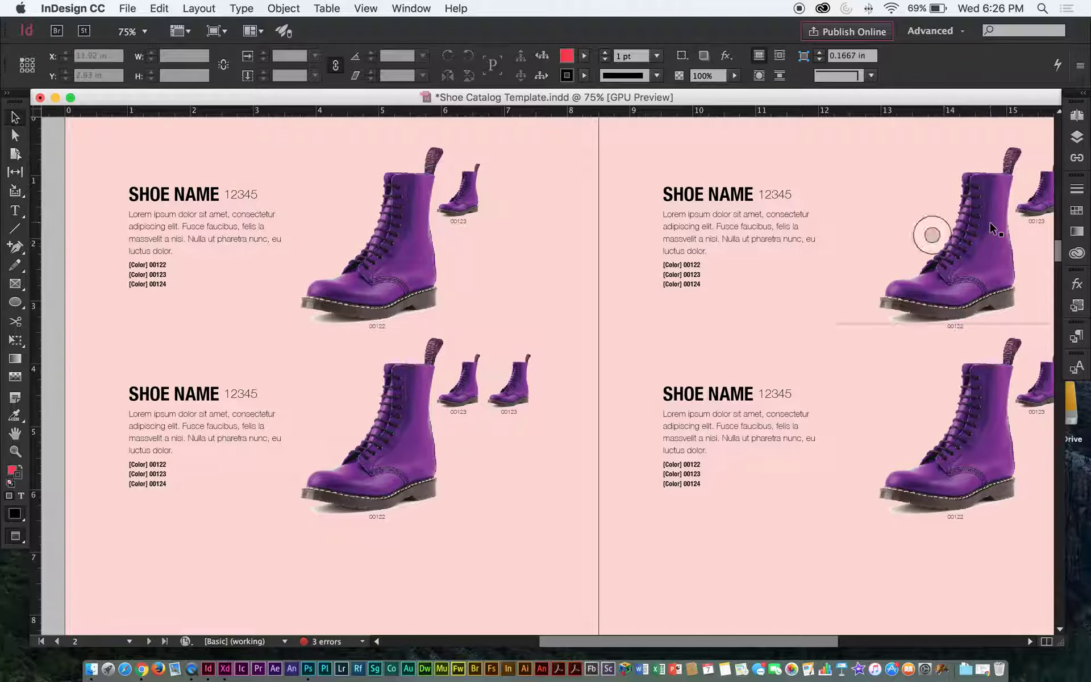
key(super+equal)
scroll(597, 318, up, 5)
scroll(597, 319, left, 4)
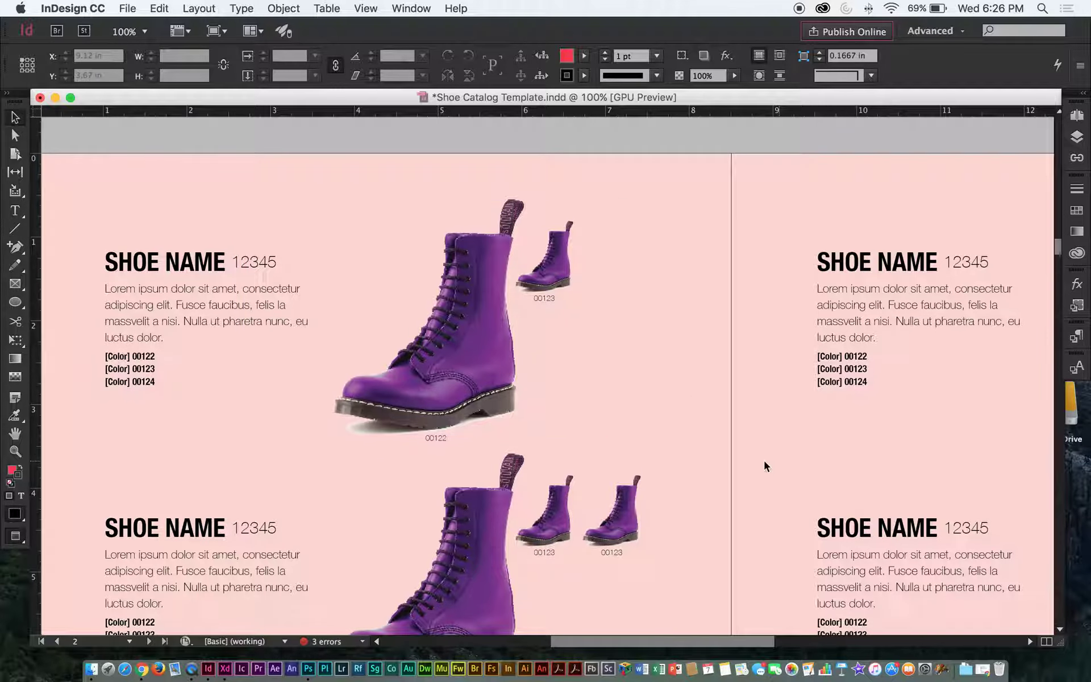
drag(682, 431, 699, 146)
drag(447, 275, 433, 310)
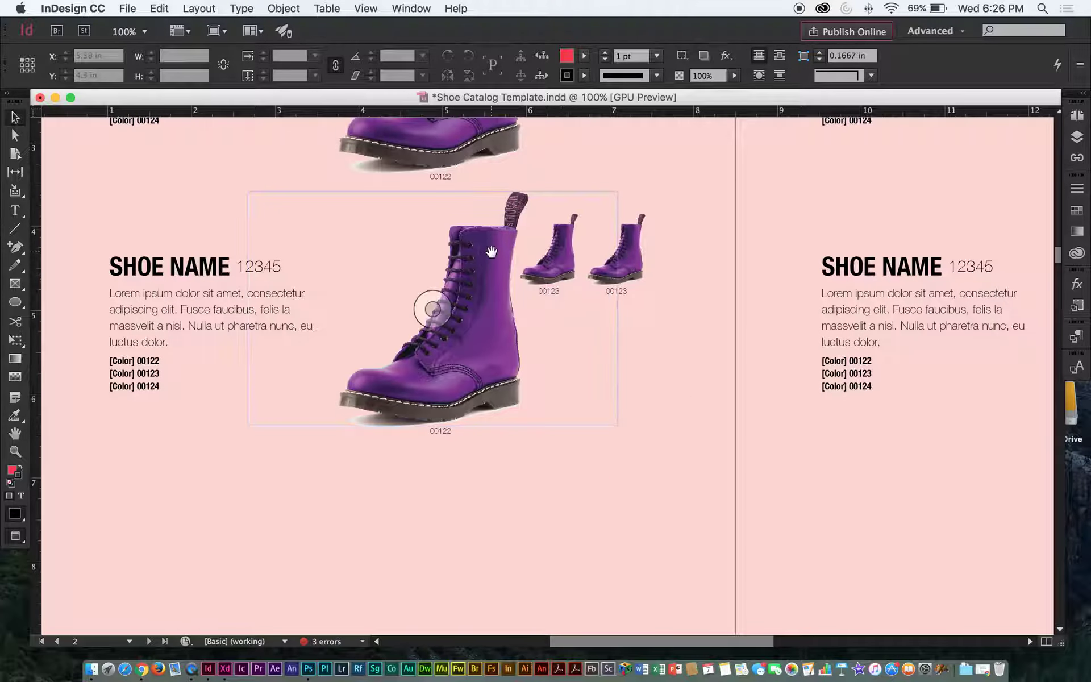
Step: Examine which linked file the lower large boot and its two small color variants on page 2 use, widening the links list to show page numbers
click(555, 243)
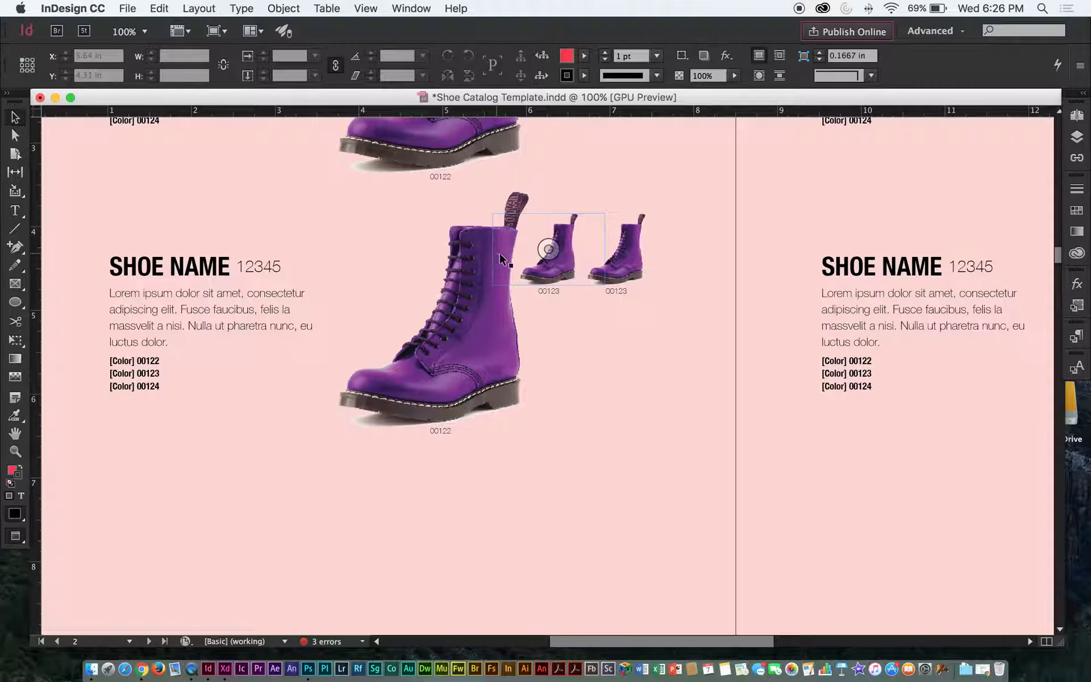
click(616, 249)
click(548, 246)
click(432, 309)
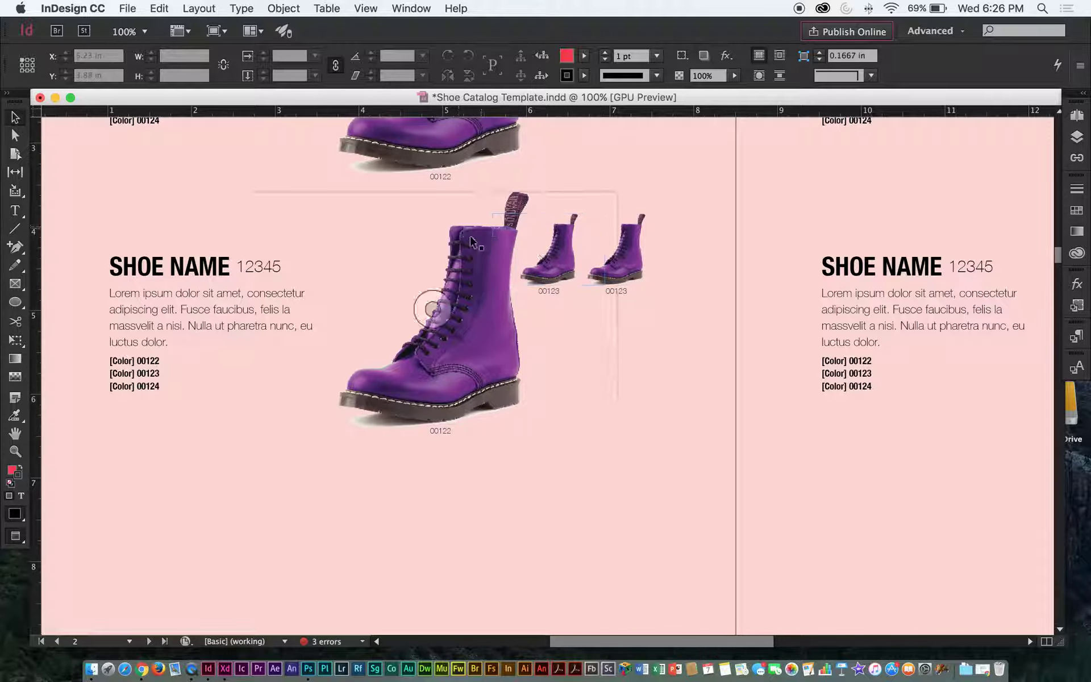
click(1077, 158)
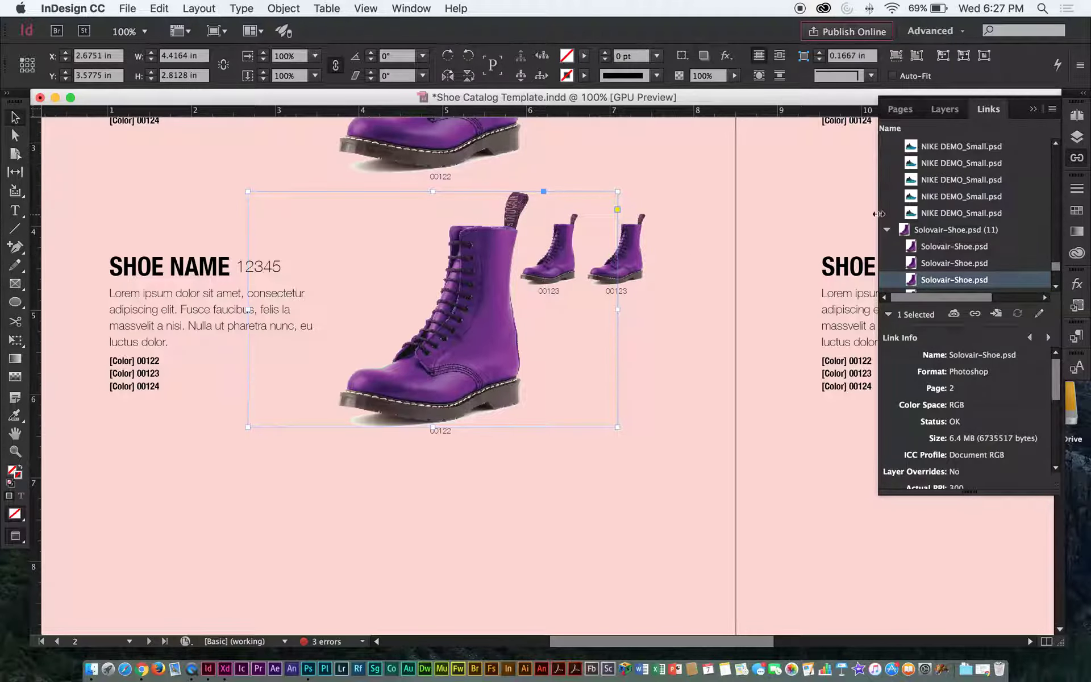
drag(880, 219, 809, 217)
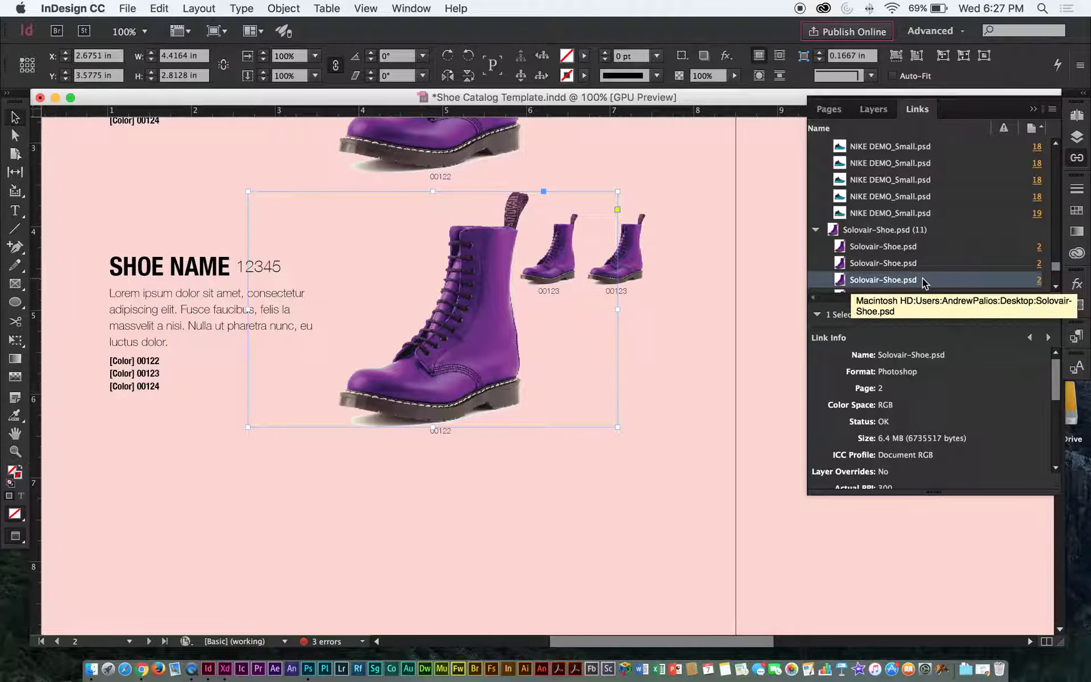
click(642, 230)
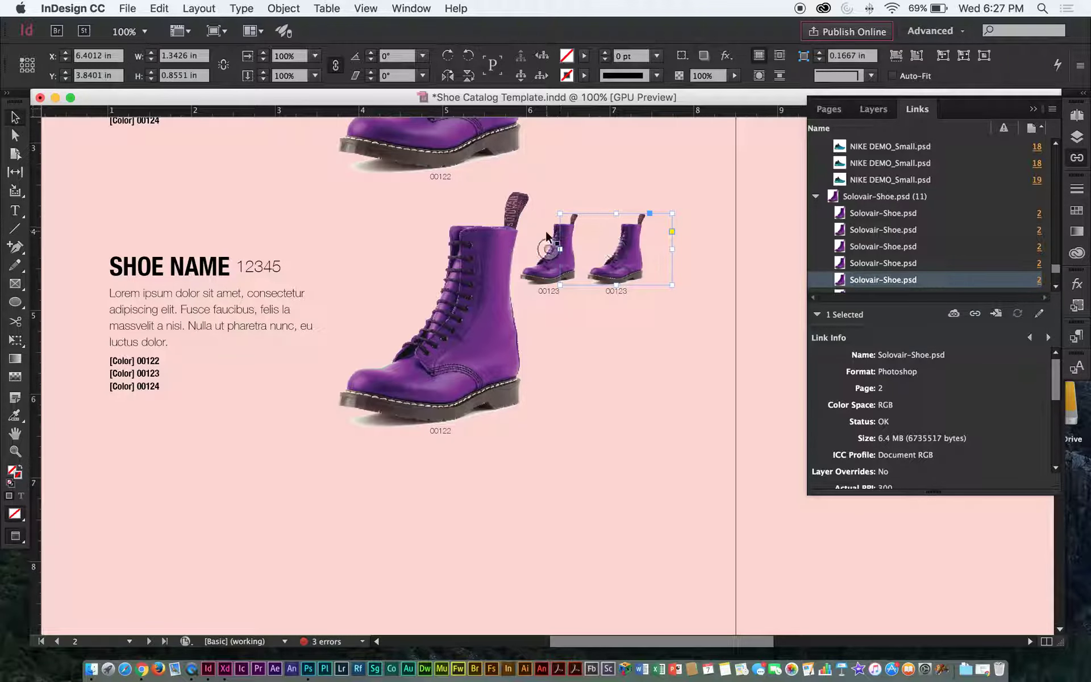
click(776, 178)
drag(777, 178, 580, 214)
drag(302, 368, 559, 310)
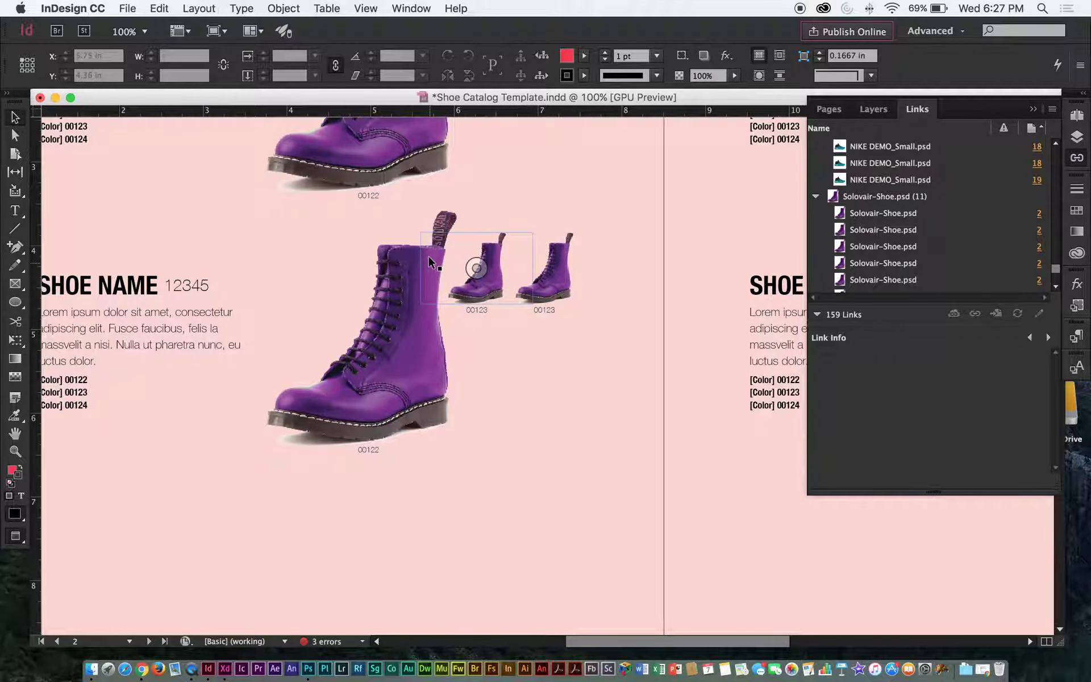
Step: Open the object layer options of the lower large boot on page 2, and move and enlarge the dialog so all layers are listed
click(409, 262)
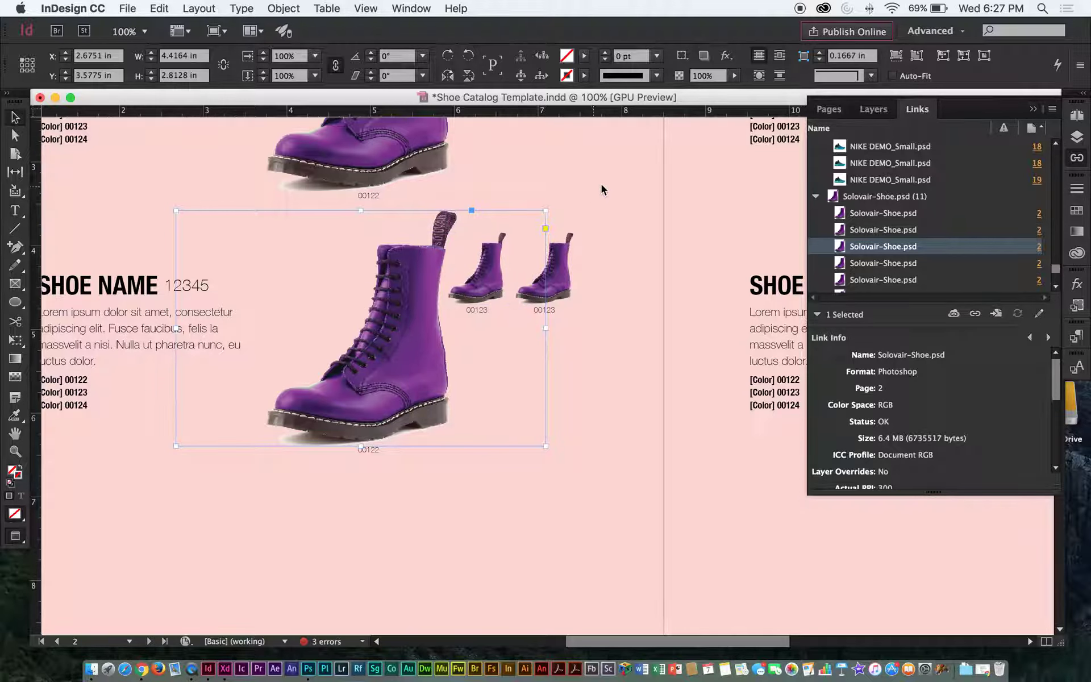
click(512, 210)
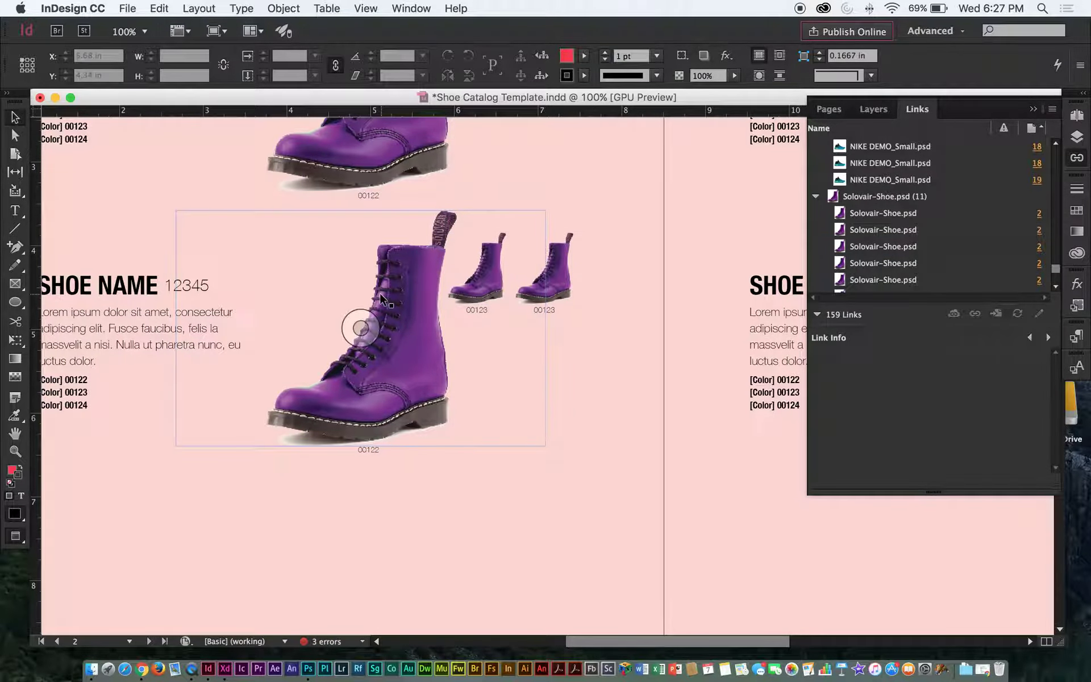
click(398, 287)
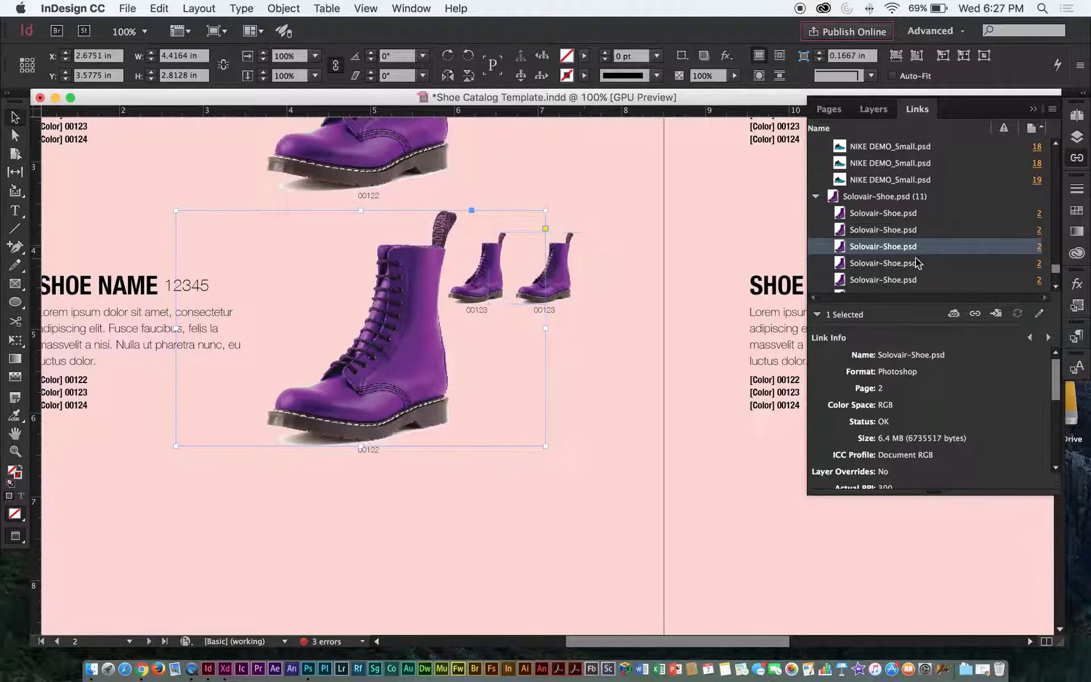
click(241, 8)
mouse_move(221, 7)
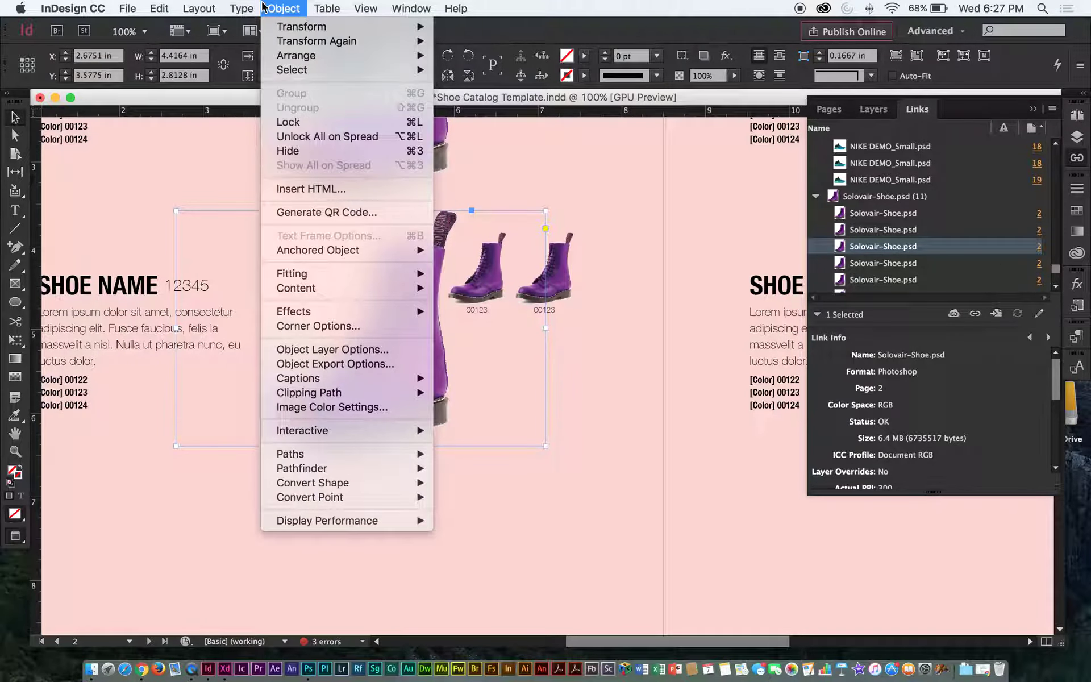
mouse_move(157, 9)
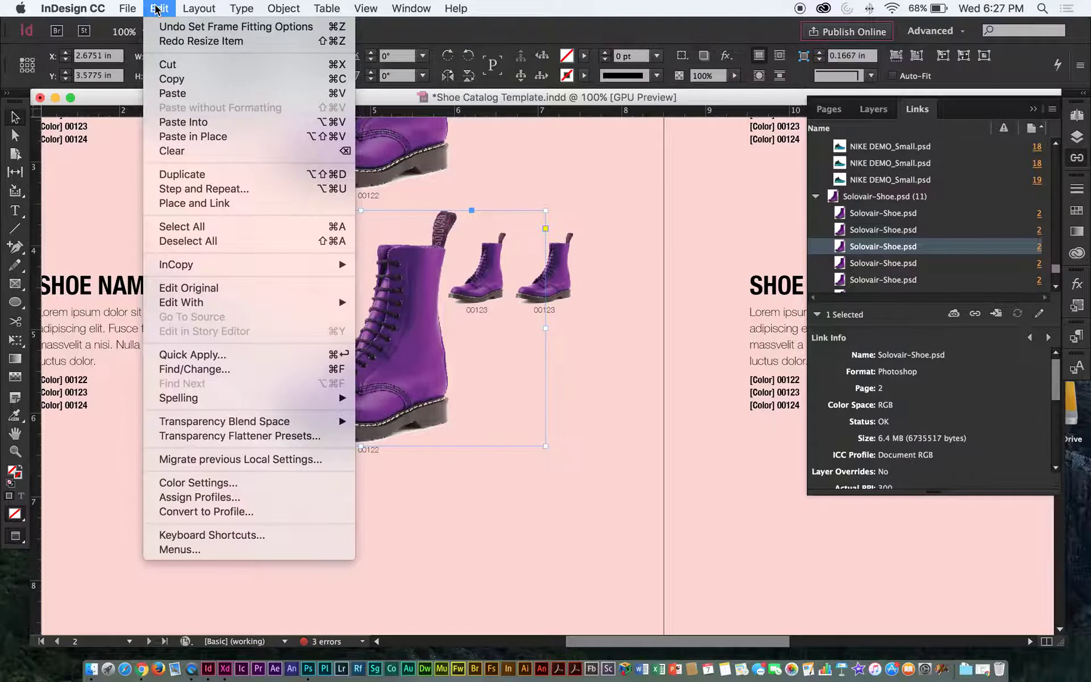
mouse_move(283, 10)
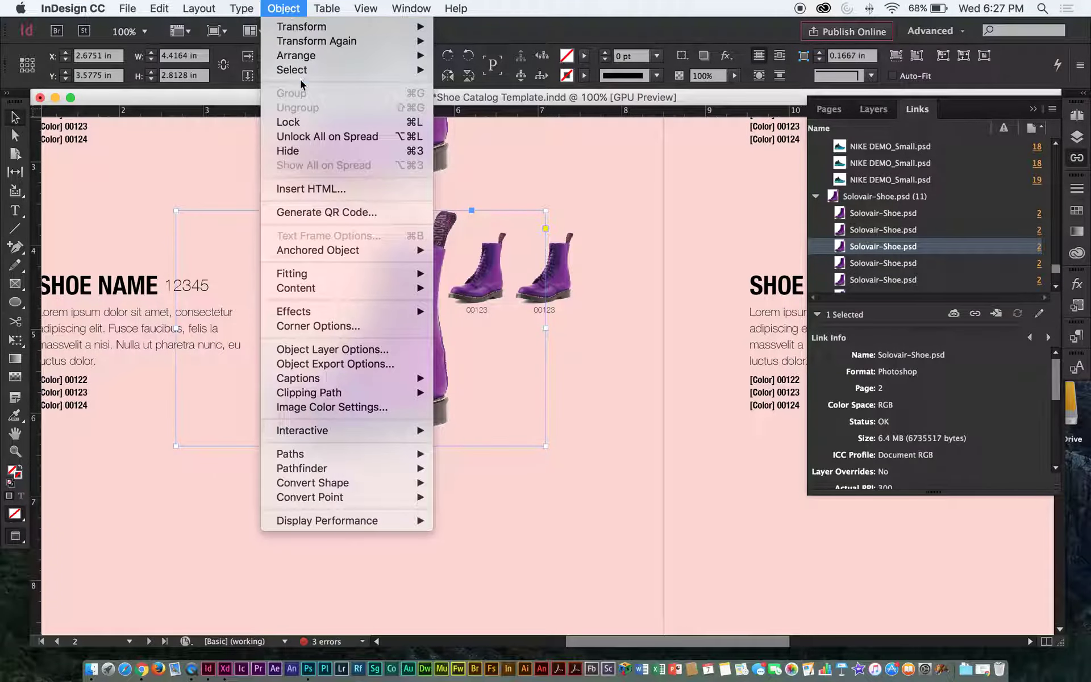
click(335, 350)
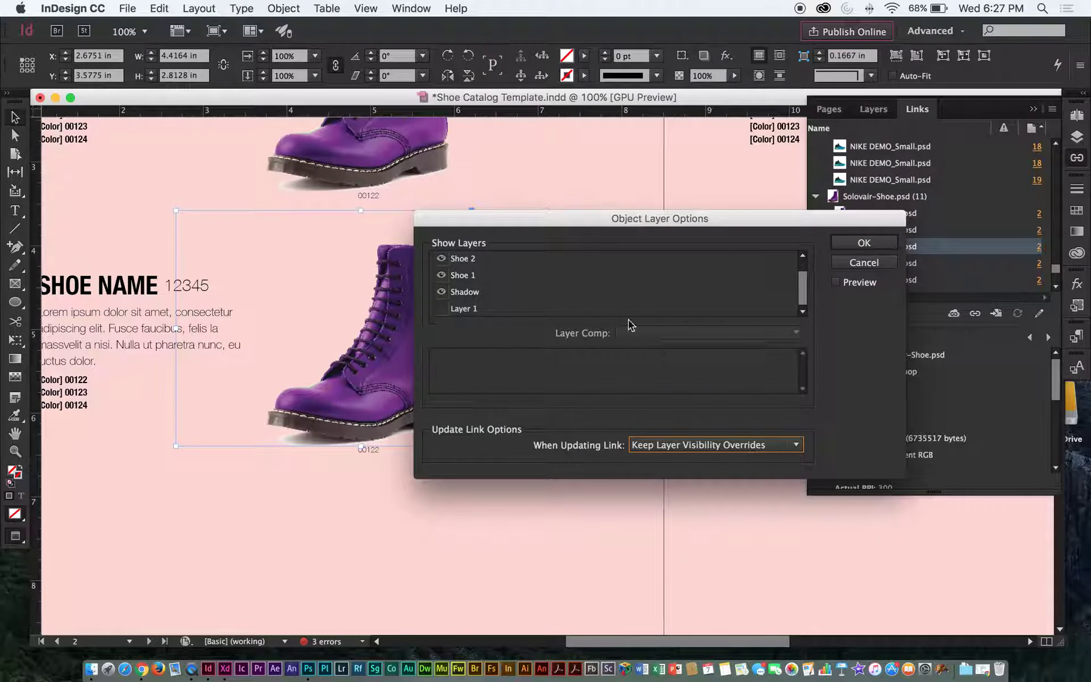
drag(552, 223, 685, 137)
drag(1037, 394, 991, 477)
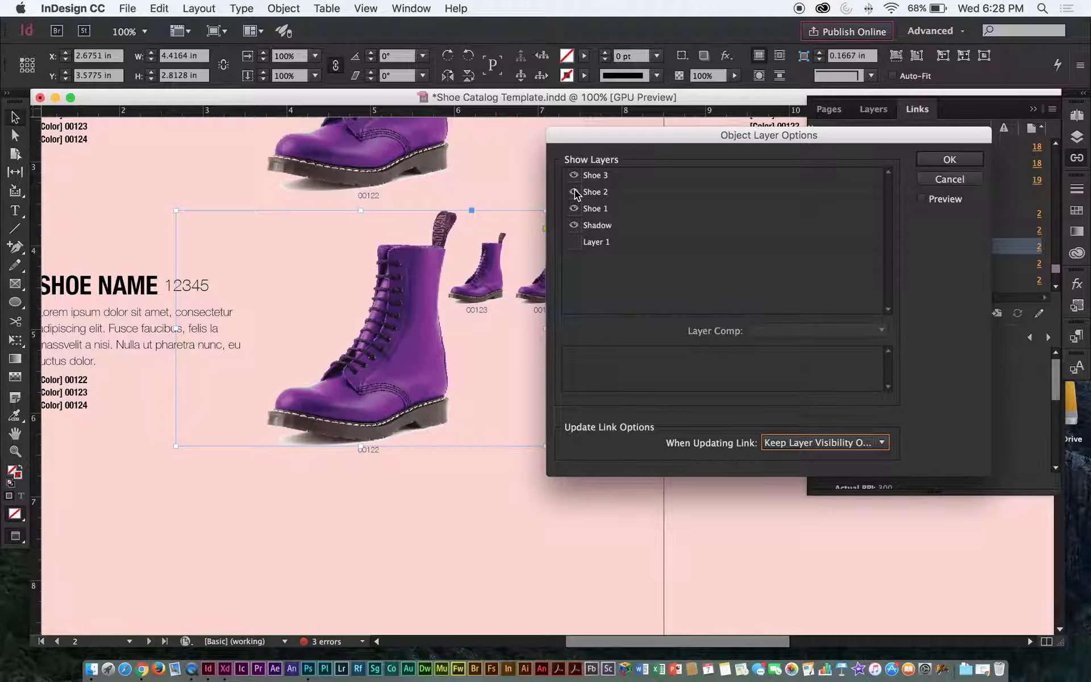
Step: Hide the Shoe 3 layer of the lower large boot with the preview turned on, and apply the layer override
click(574, 175)
click(921, 200)
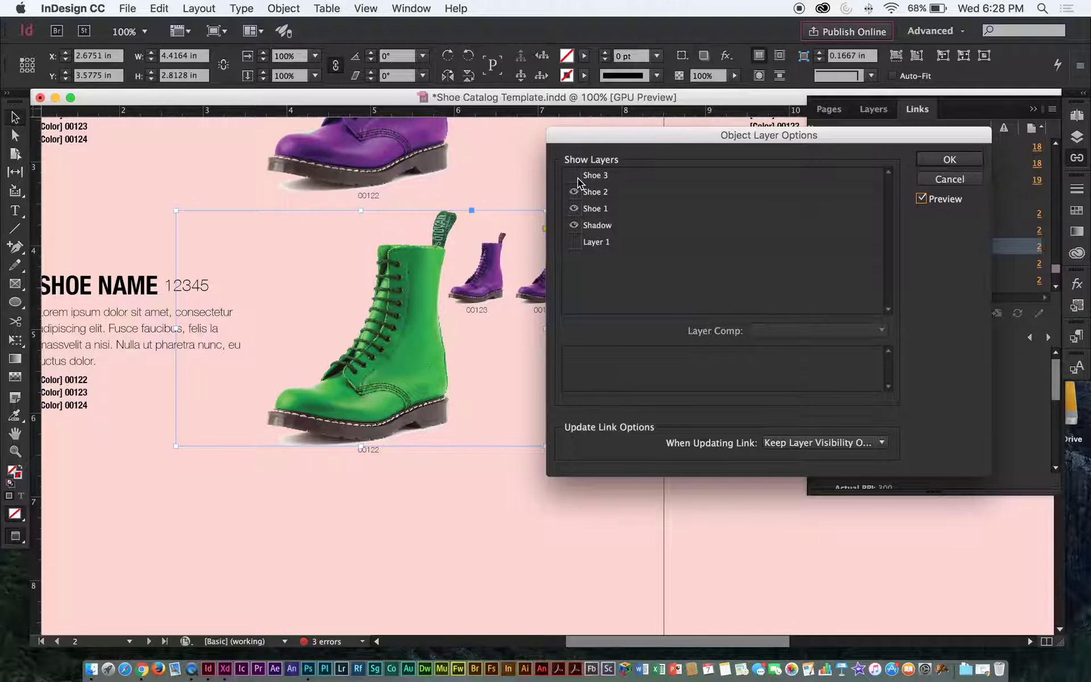
click(575, 176)
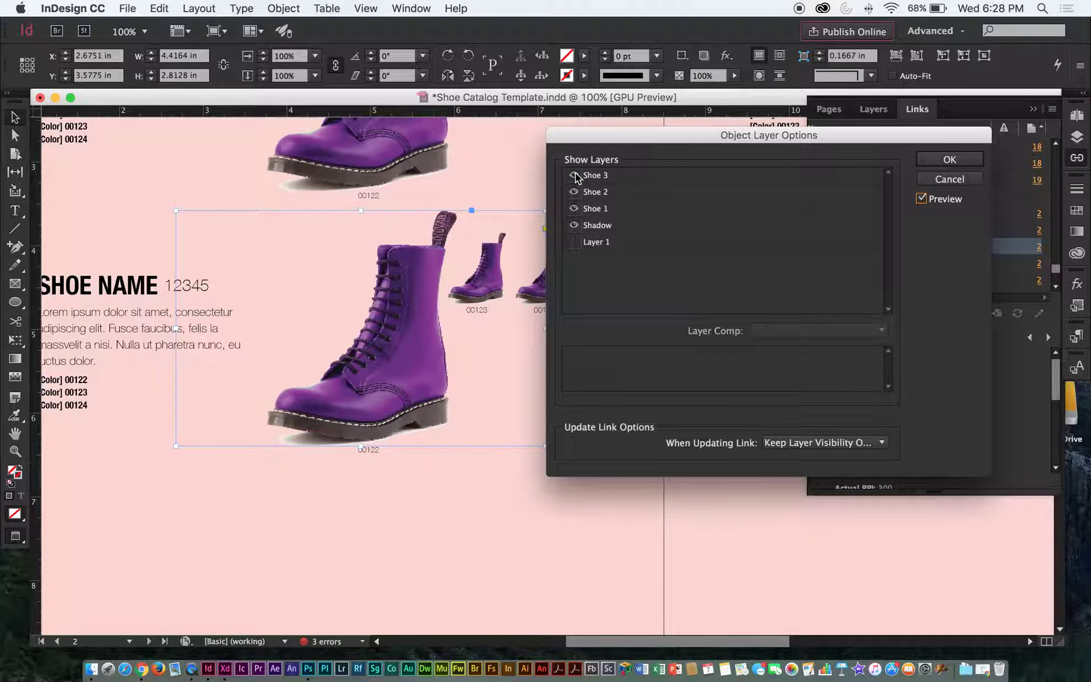
click(576, 177)
click(950, 159)
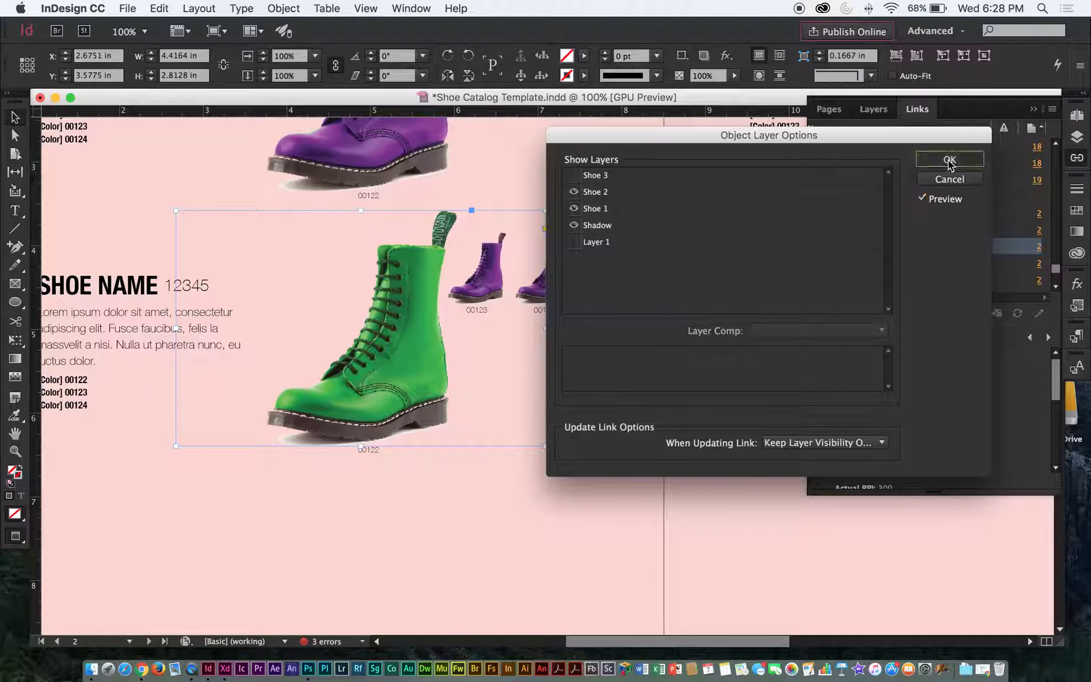
click(615, 432)
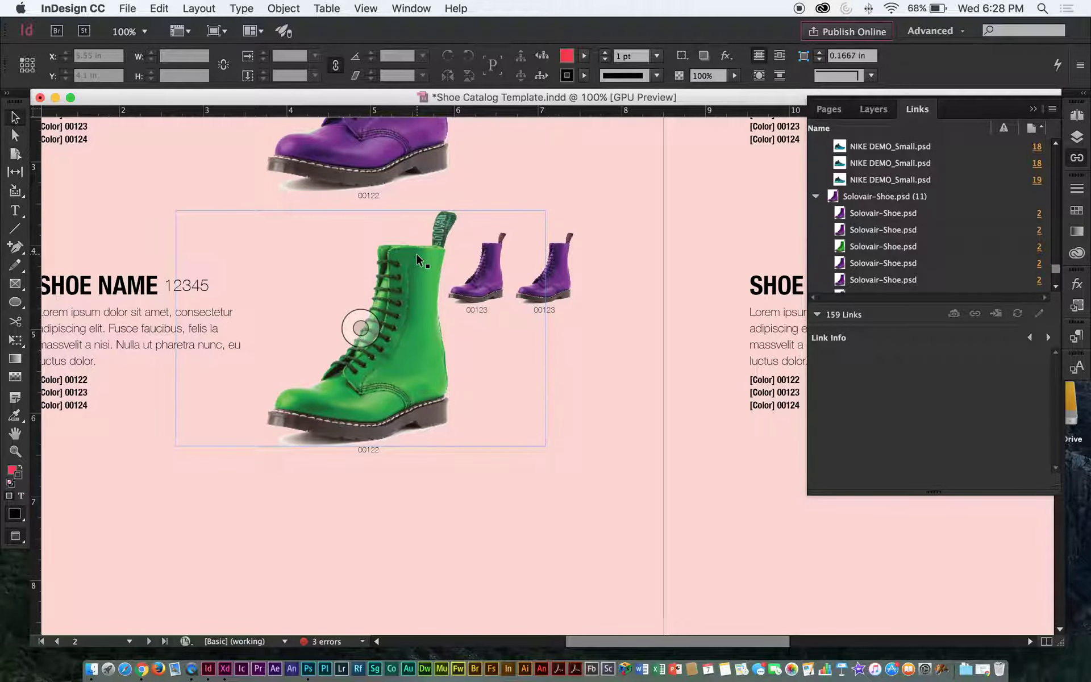
Step: Hide the Shoe 3 and Shoe 2 layers of the outer small boot beside the green boot through its object layer options
click(568, 250)
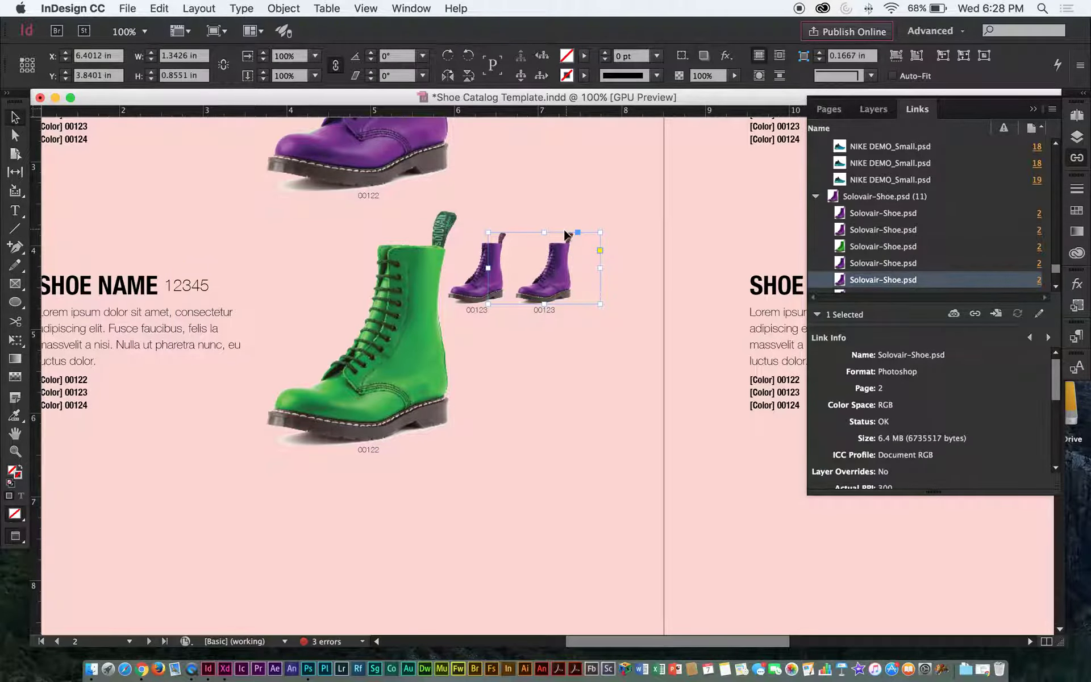
click(209, 7)
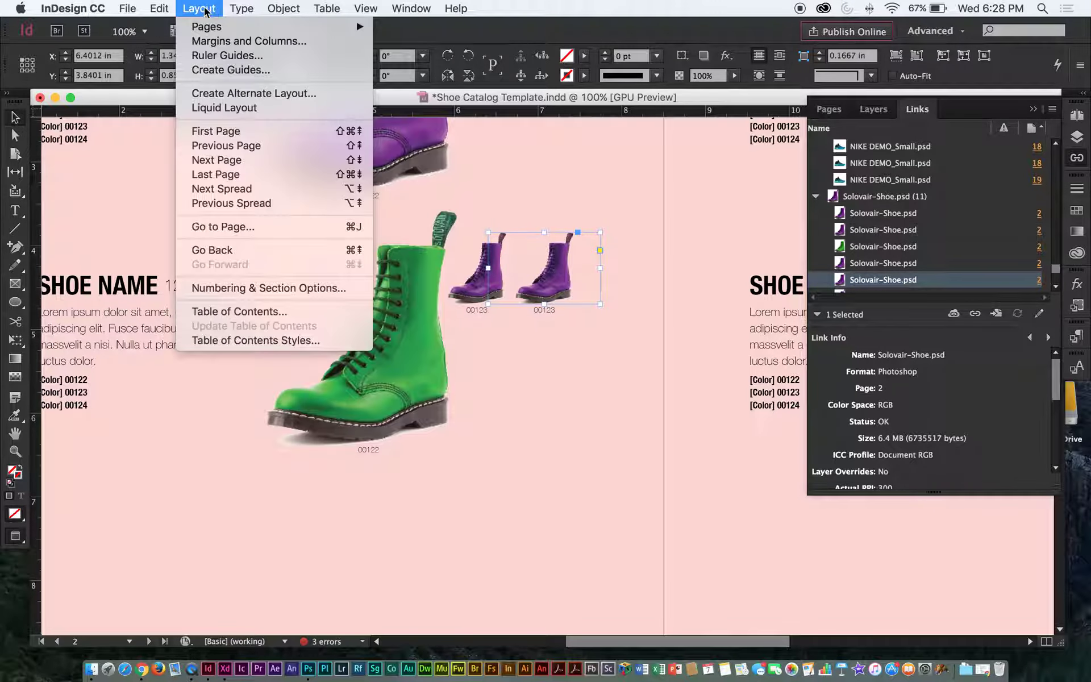
mouse_move(283, 8)
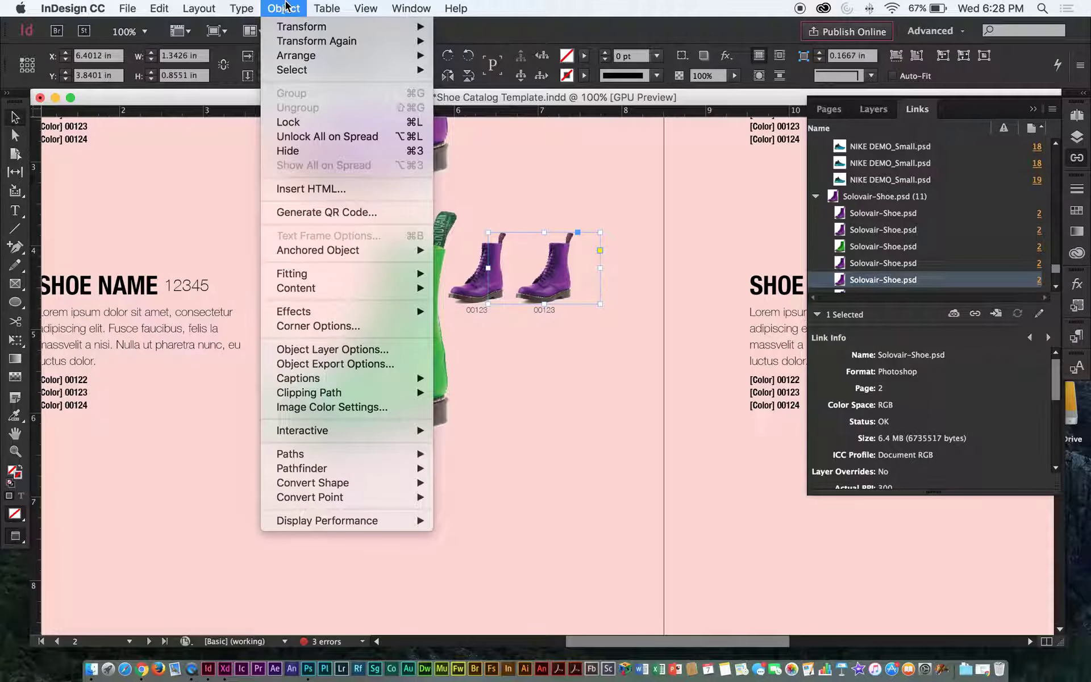
click(359, 349)
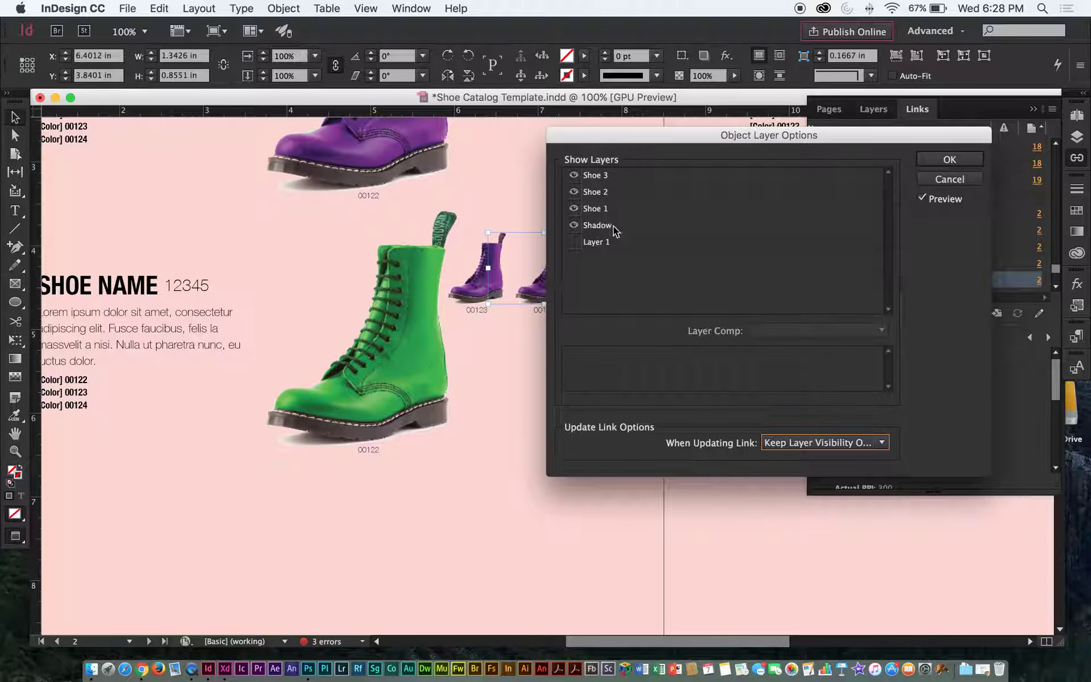
click(574, 175)
click(574, 192)
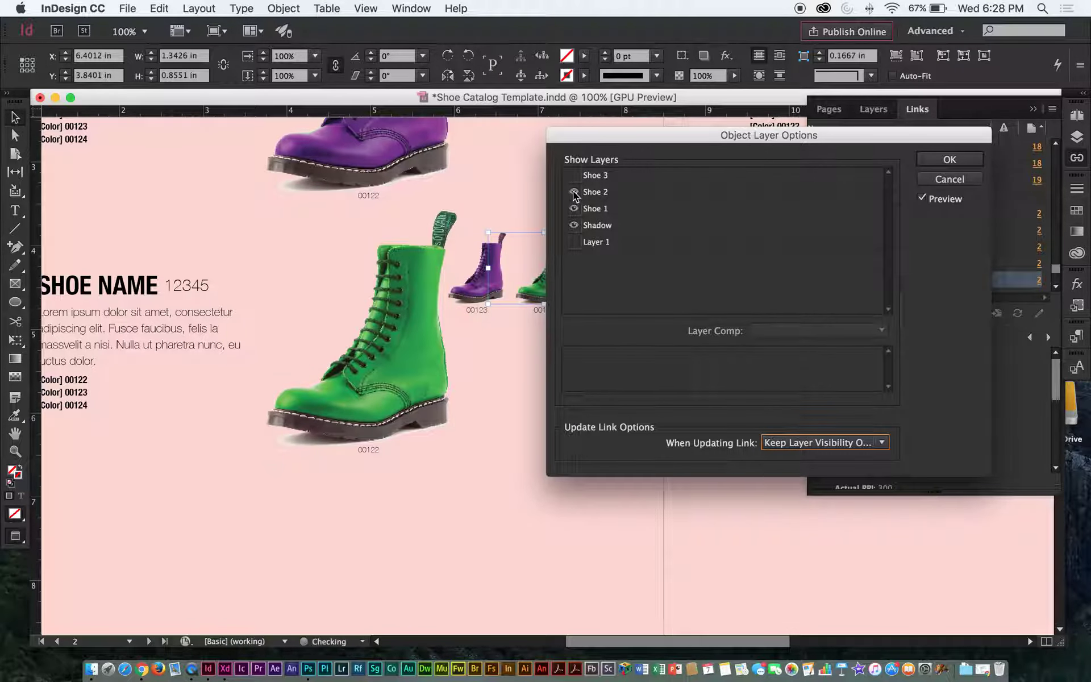
drag(711, 151, 795, 157)
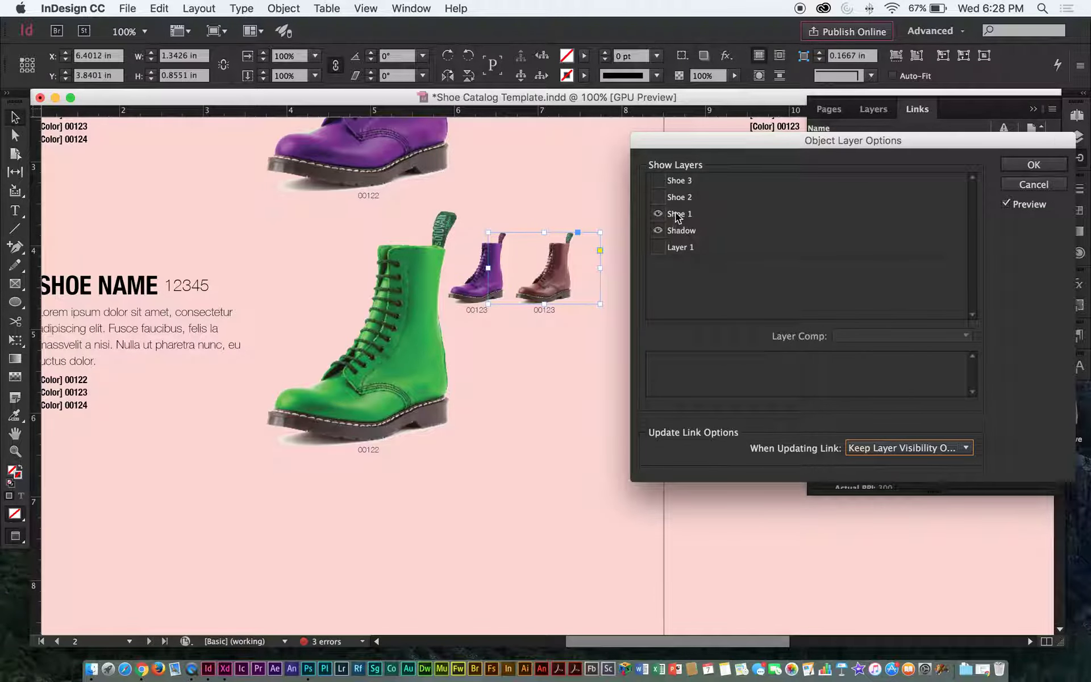
click(1043, 164)
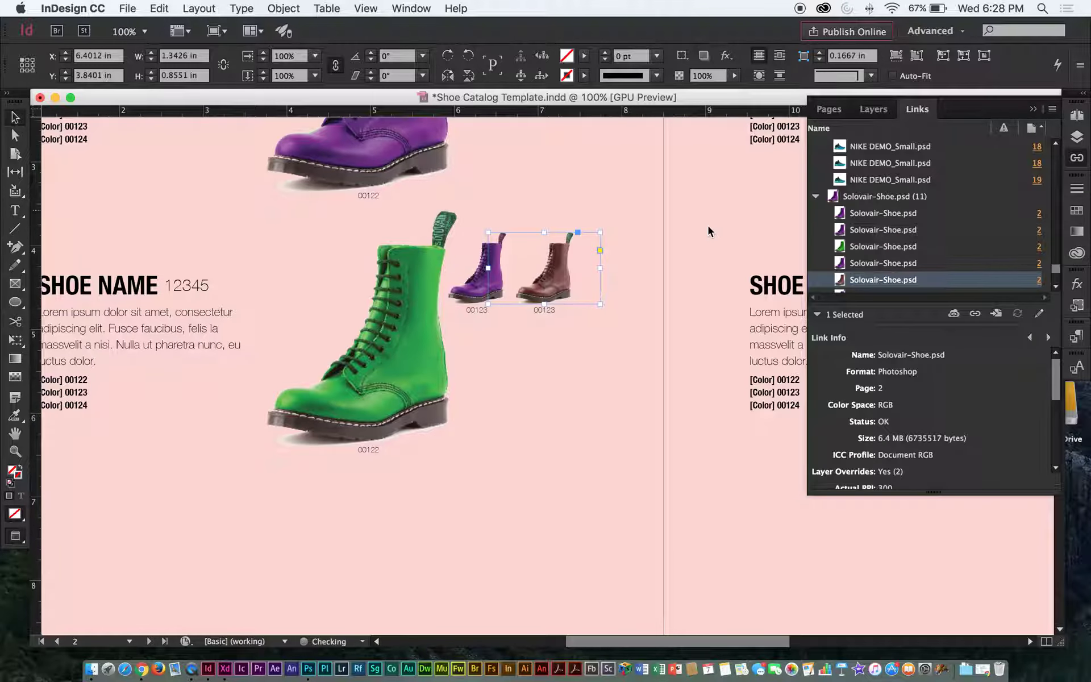
click(679, 203)
Step: Examine the differently colored boots on page 2, including the green boot's edges and shadow at 200% zoom
scroll(679, 219, down, 1)
scroll(679, 218, up, 5)
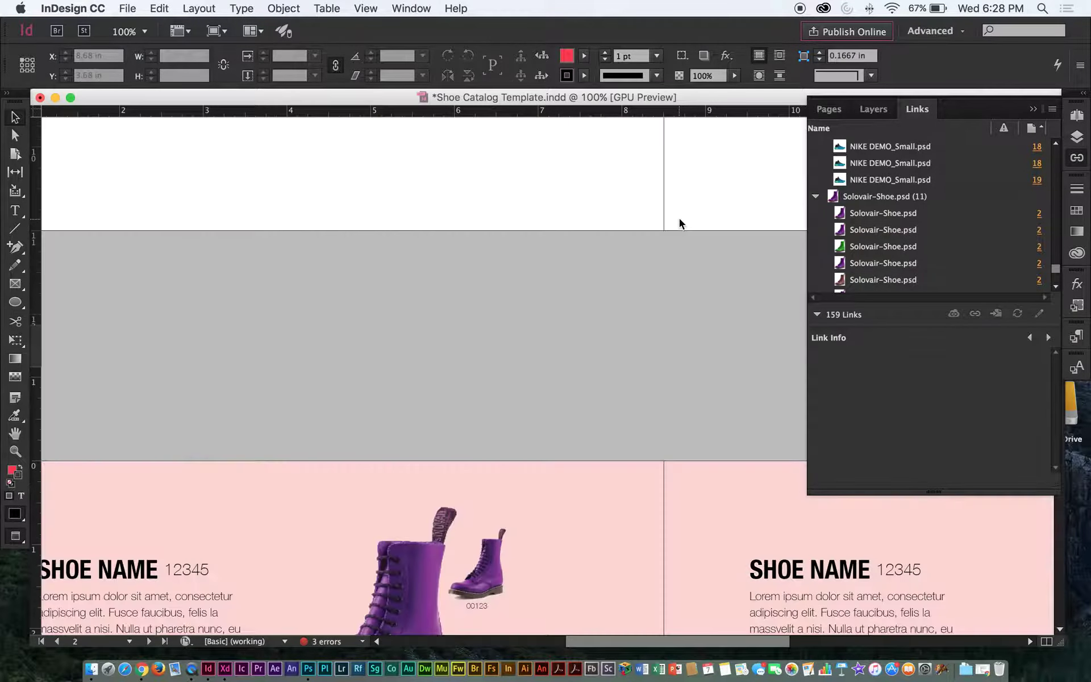
scroll(680, 218, down, 6)
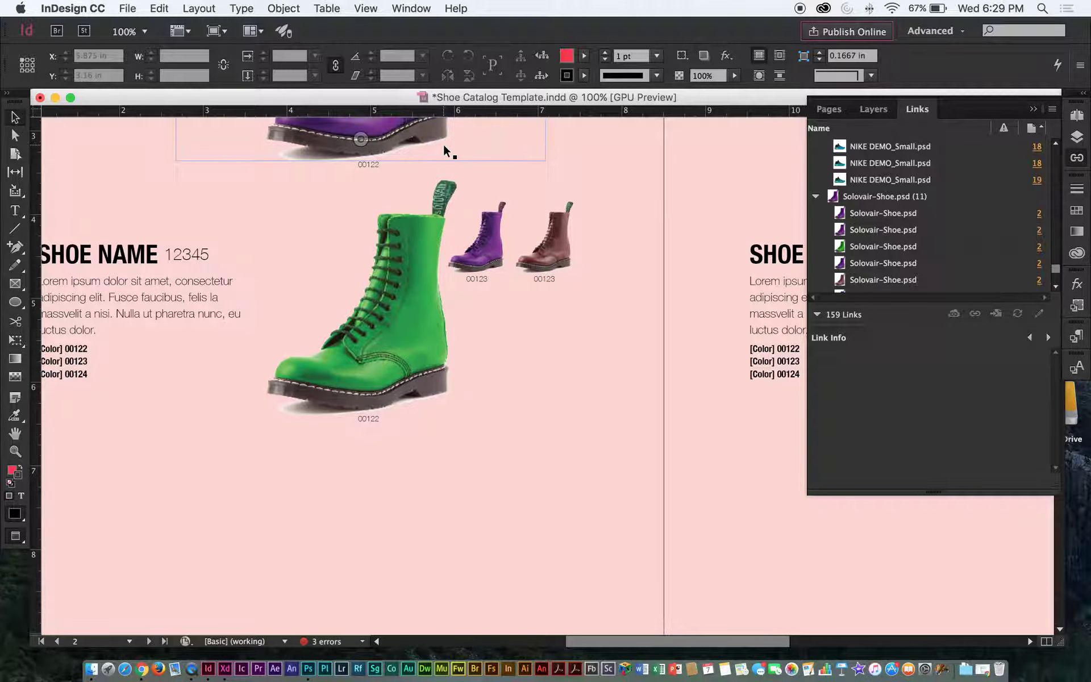
click(424, 247)
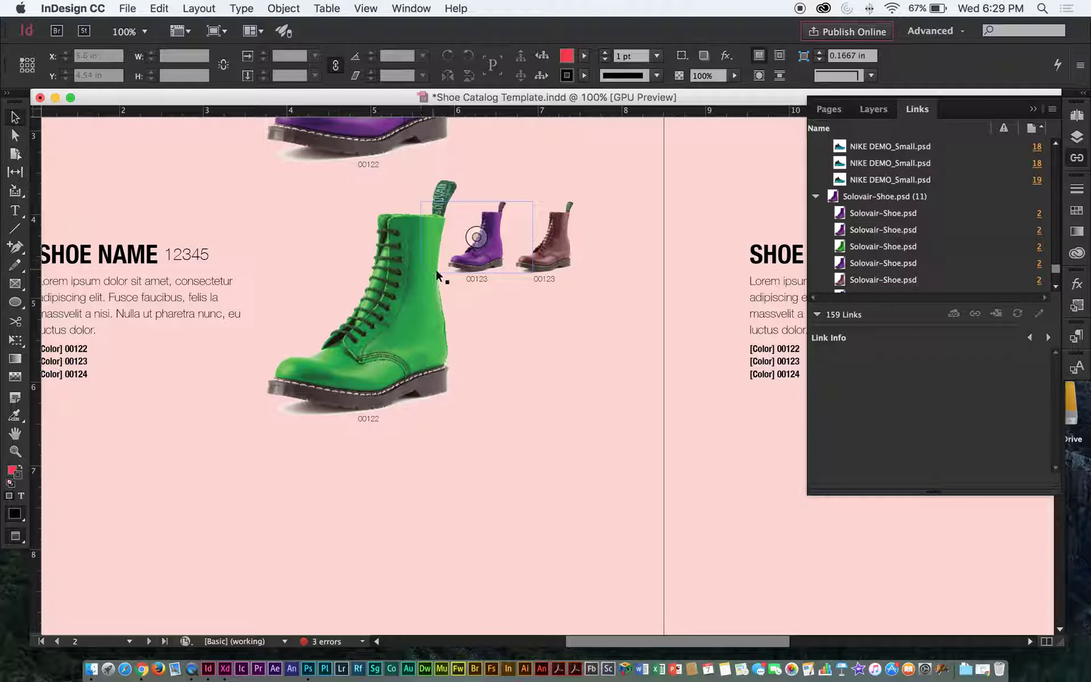
click(409, 294)
click(537, 483)
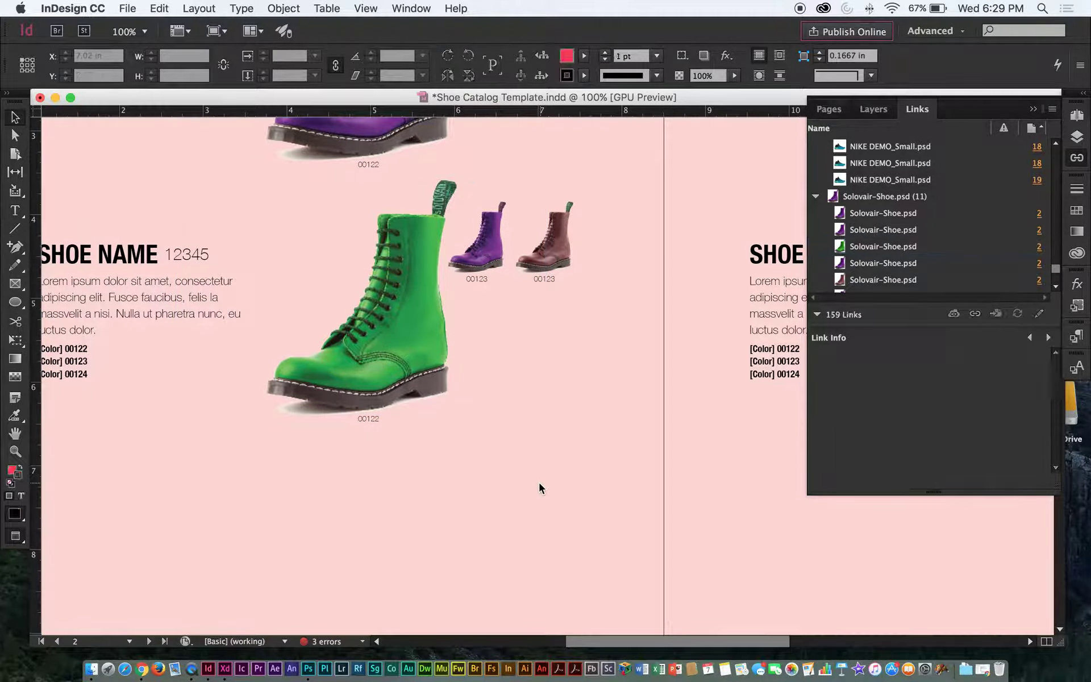
key(super+equal)
key(super+equal)
drag(441, 455, 606, 475)
key(super+equal)
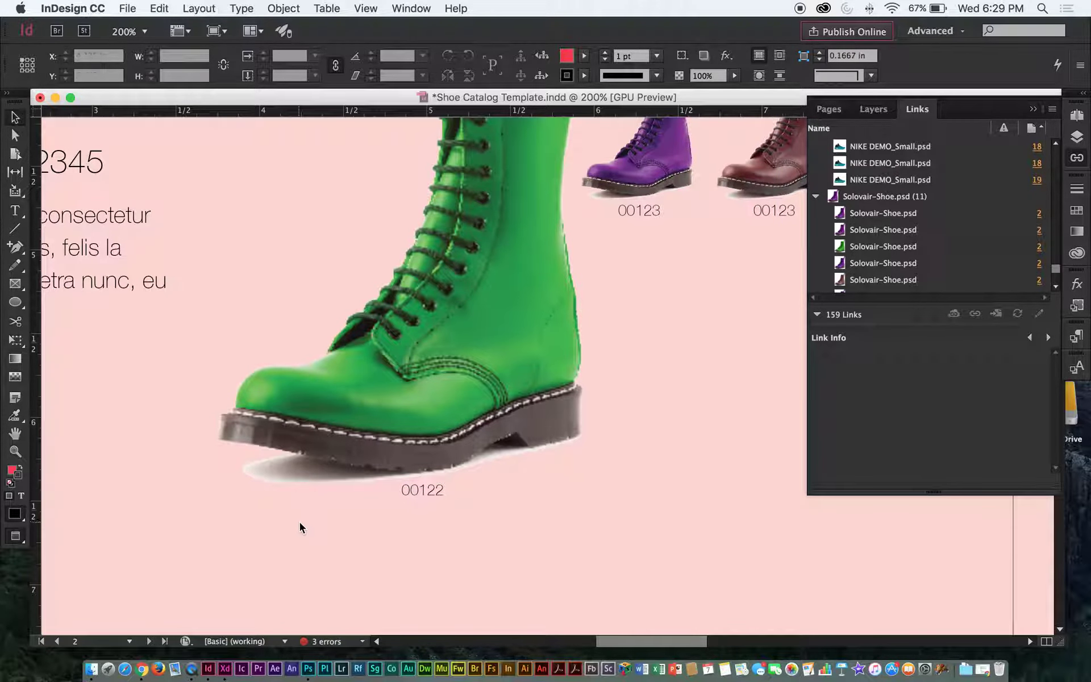
key(super+minus)
key(super+minus)
key(super+equal)
key(super+equal)
drag(499, 428, 551, 314)
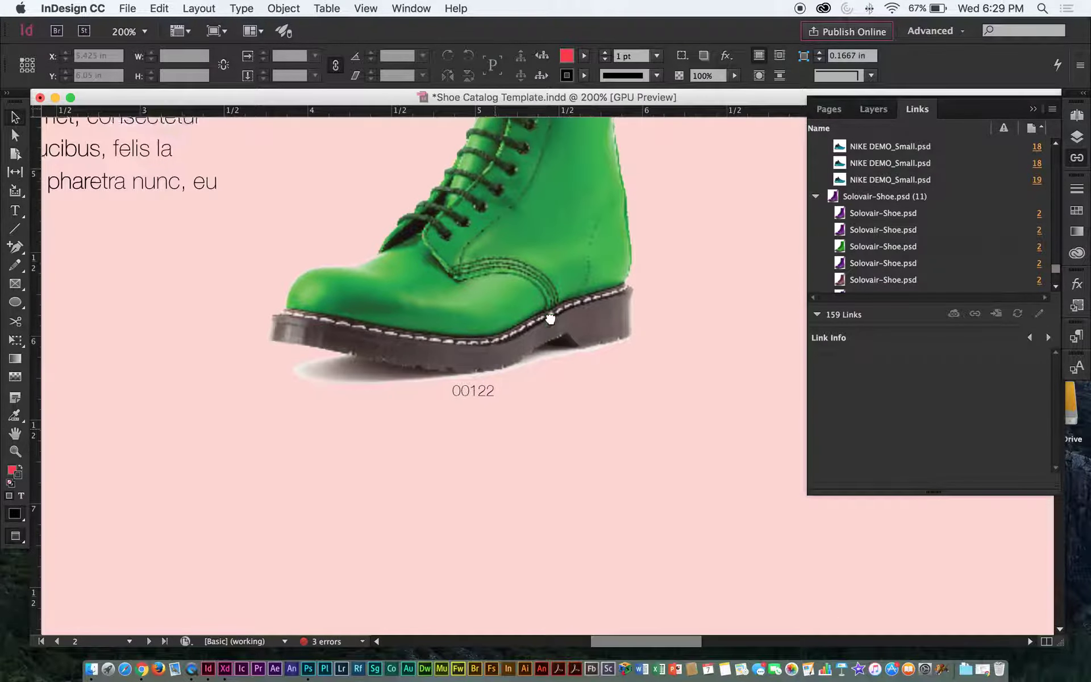
click(359, 292)
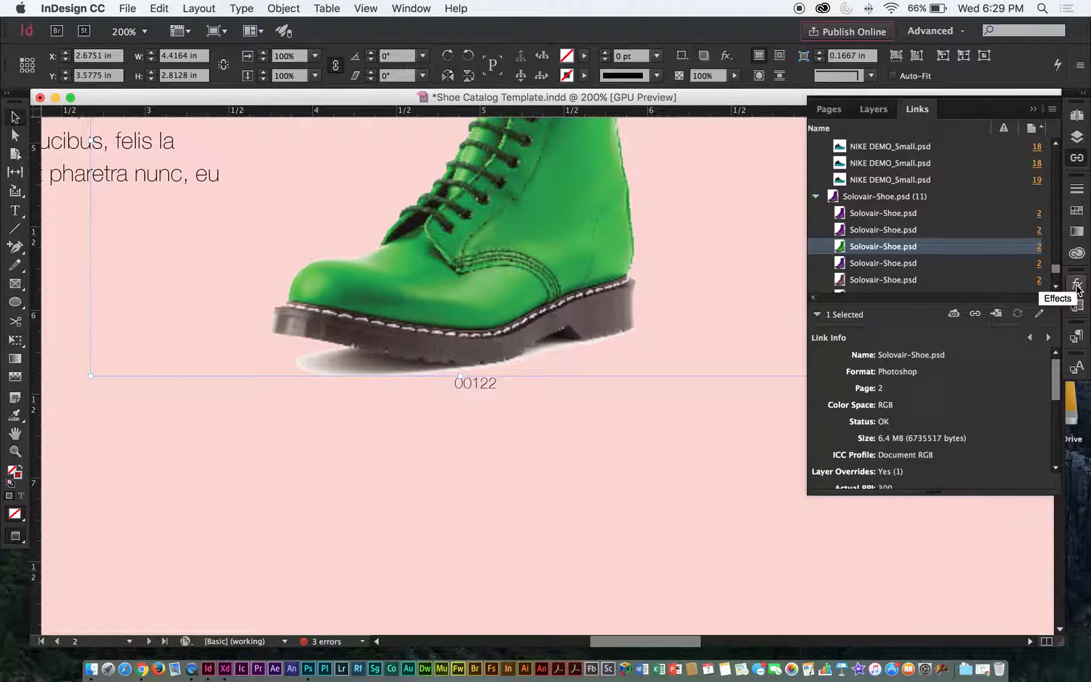
click(530, 461)
drag(643, 425, 660, 515)
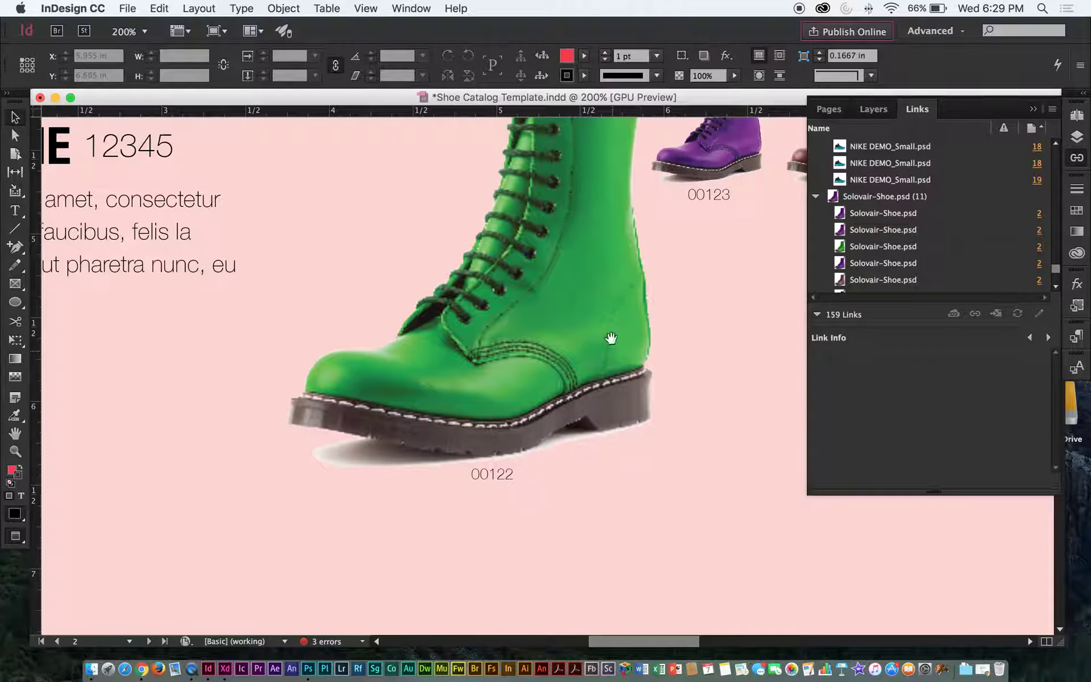
Step: Set the display performance of the large green boot on page 2 to High Quality Display
click(609, 331)
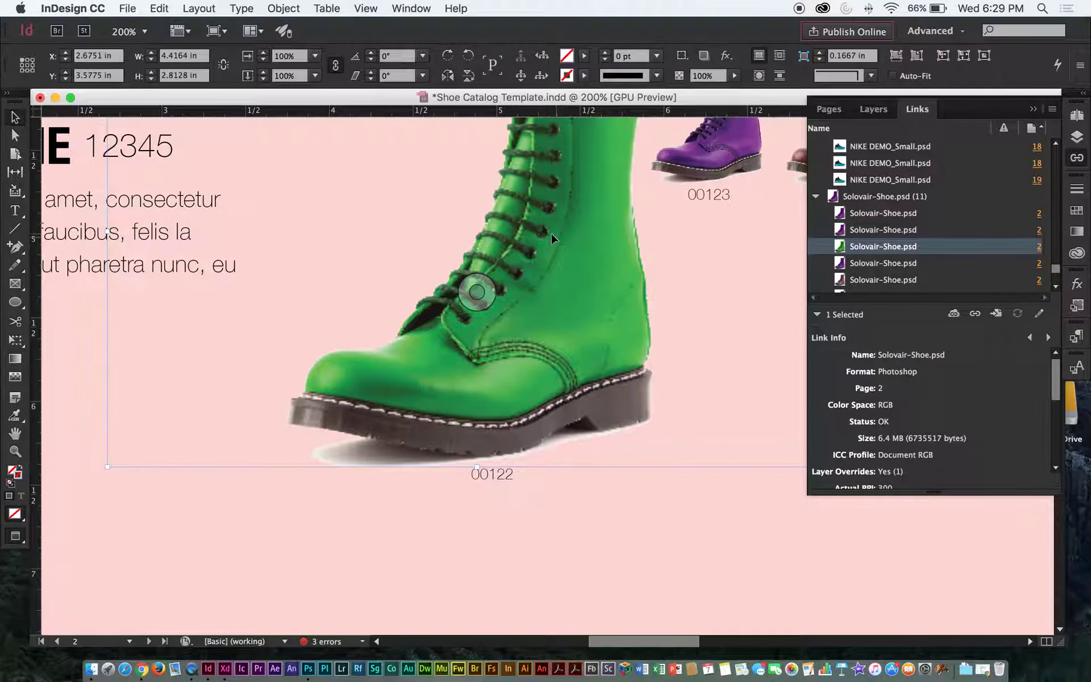
right_click(539, 162)
mouse_move(682, 607)
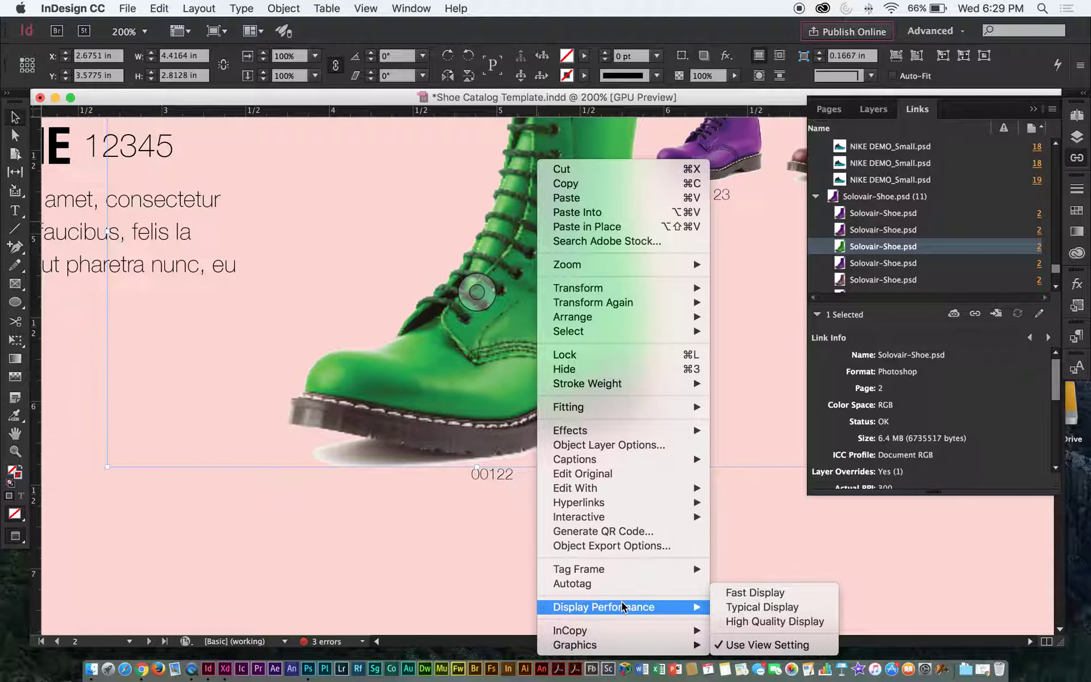
click(749, 622)
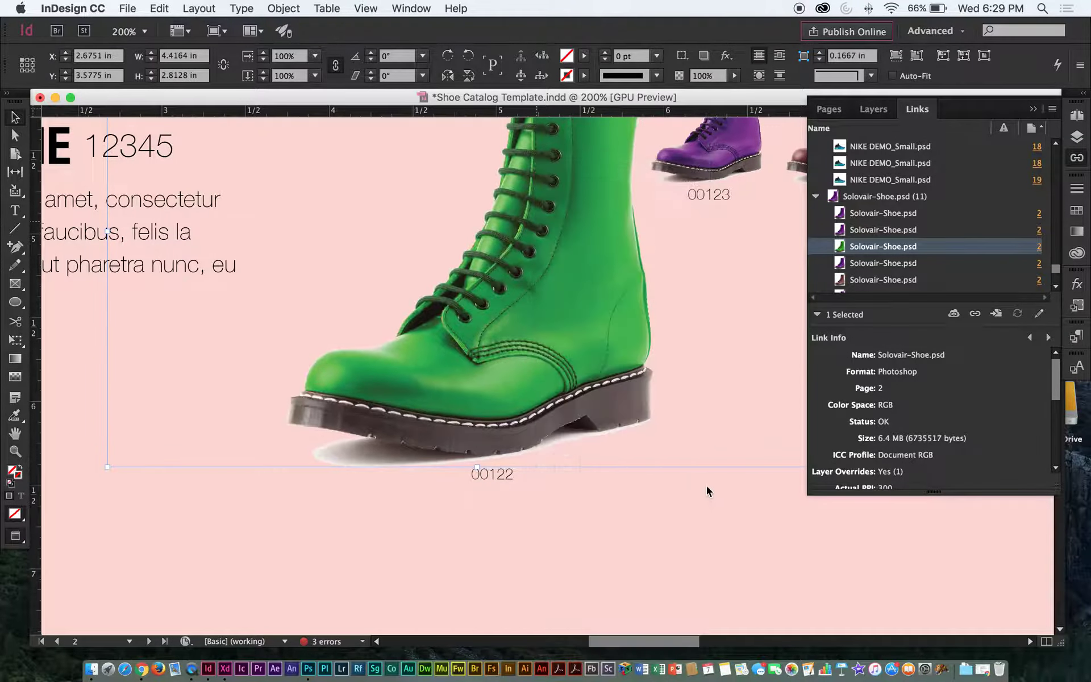
Step: Compare the edges and detail of the high-quality green boot with the large purple boot above it, at up to 300% zoom
scroll(656, 513, down, 10)
scroll(656, 513, right, 3)
scroll(539, 525, down, 4)
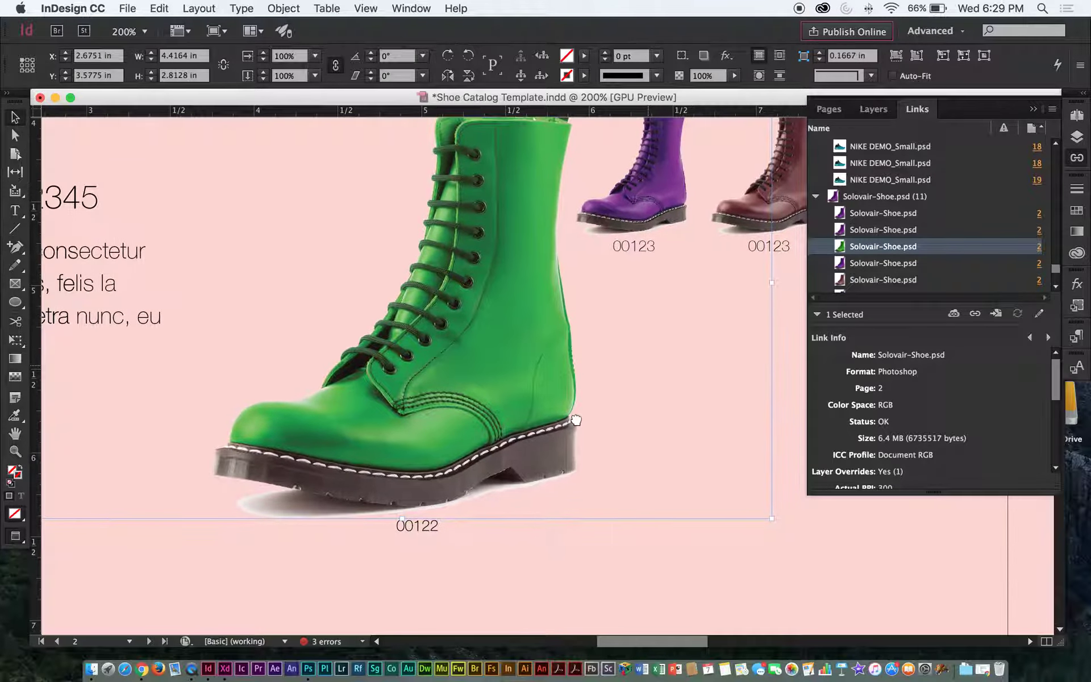
drag(608, 506, 687, 534)
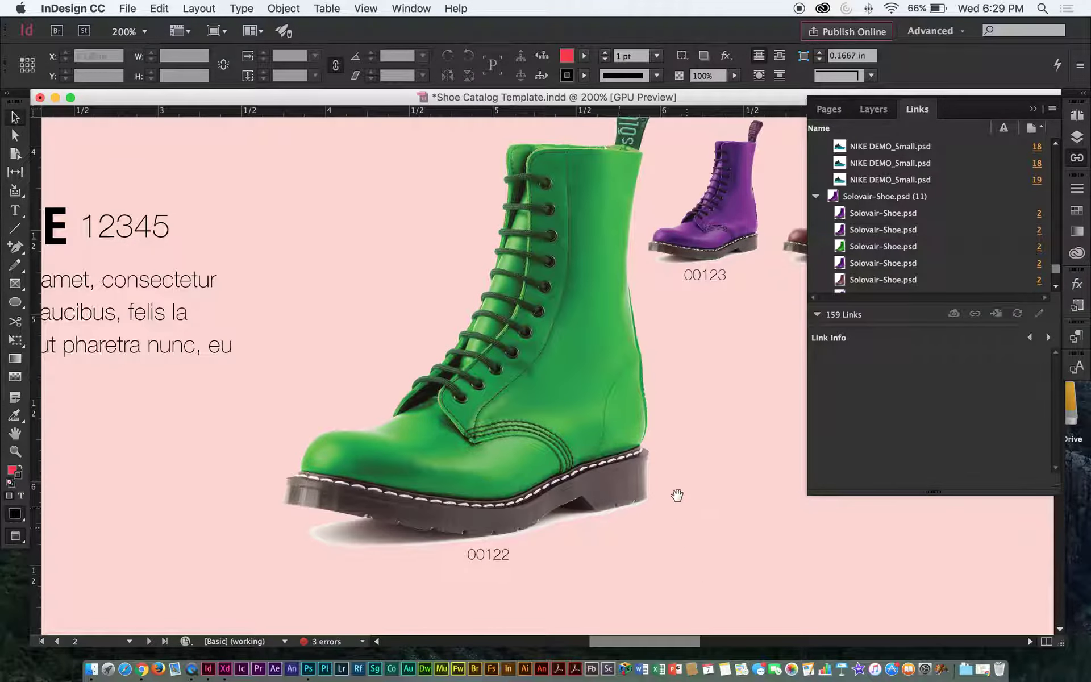
scroll(602, 274, down, 1)
scroll(594, 259, up, 5)
scroll(572, 333, up, 6)
scroll(572, 333, right, 3)
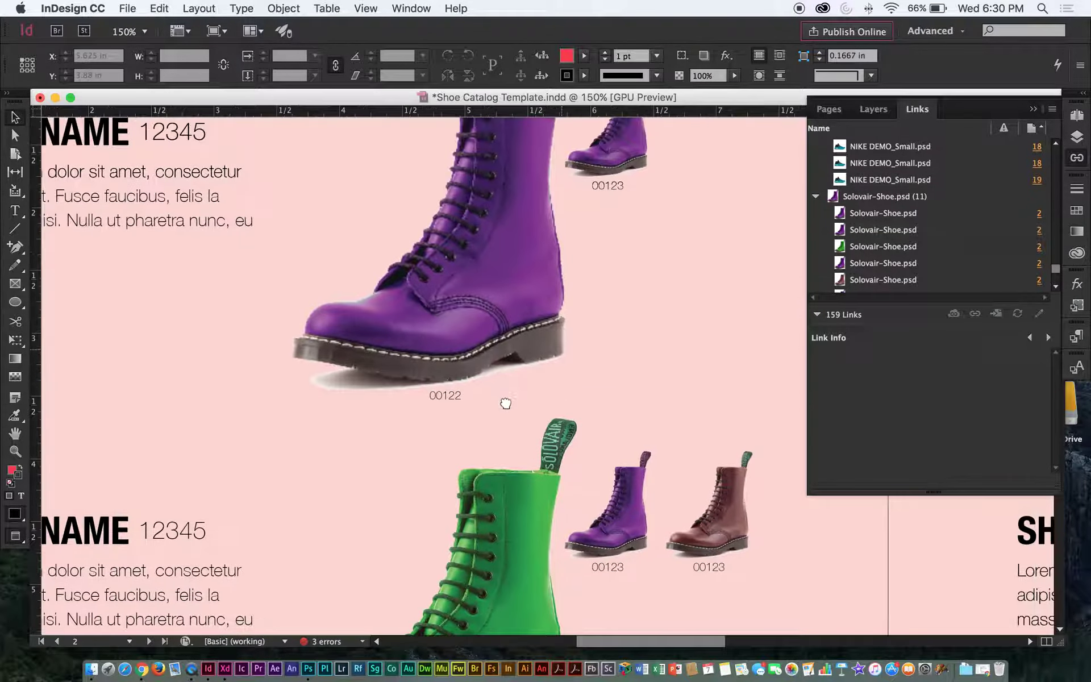
scroll(615, 299, up, 1)
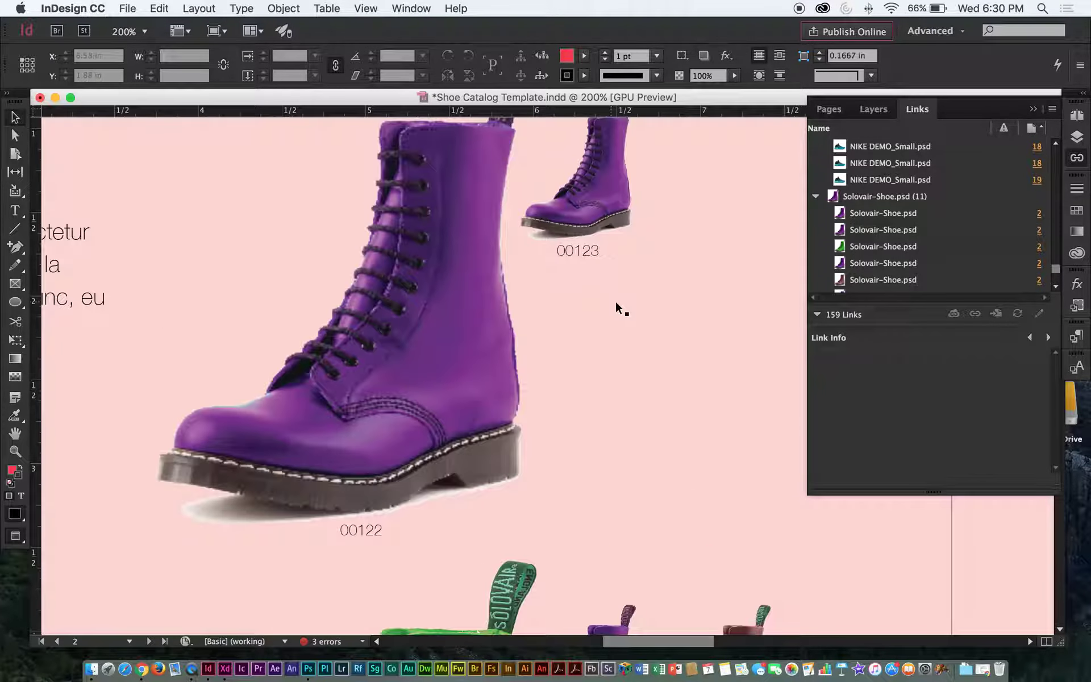
scroll(552, 325, up, 1)
drag(611, 406, 770, 444)
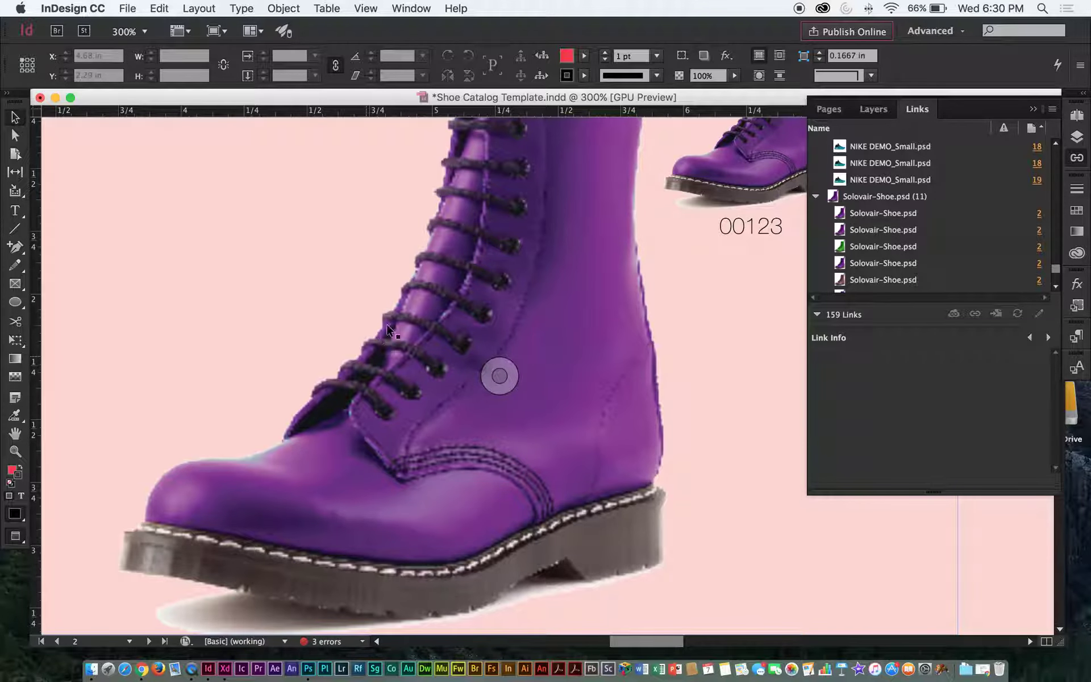
click(449, 254)
key(super+minus)
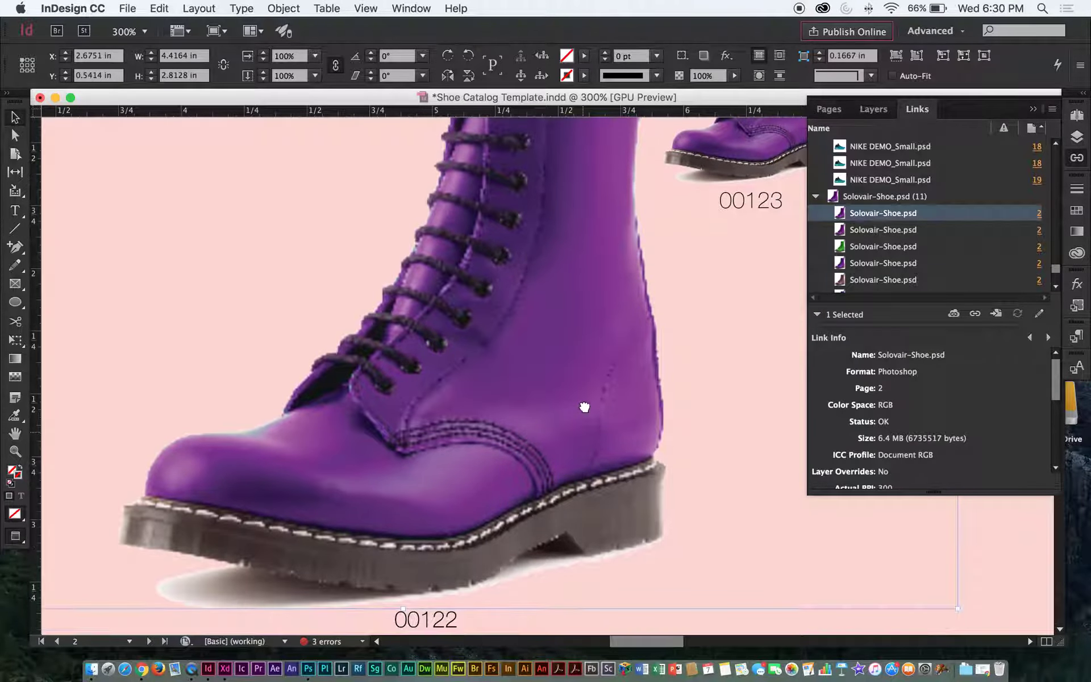
key(super+minus)
key(super+minus)
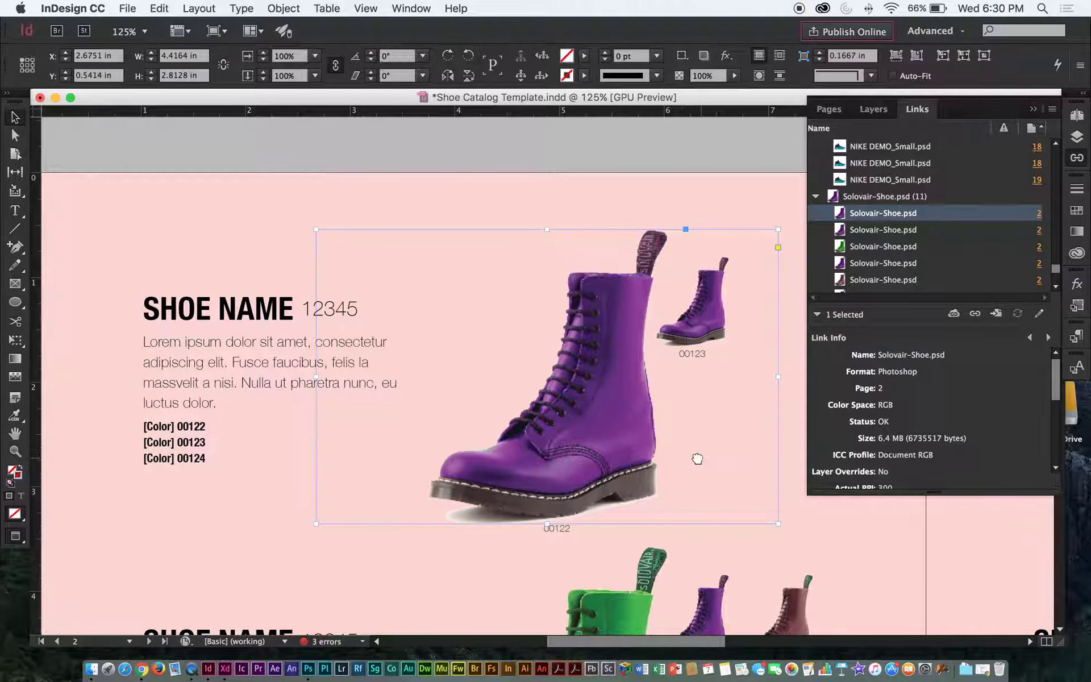
Step: Examine the purple and green boots on page 2 once more at 125% to 200% zoom, and select the large green boot
drag(699, 458, 549, 212)
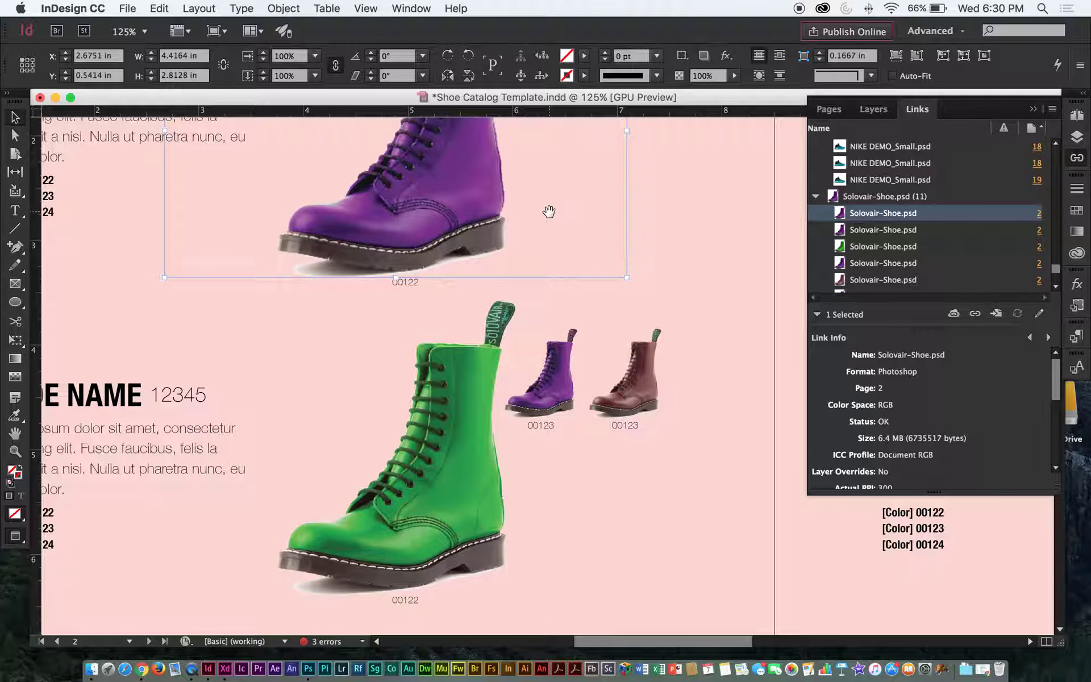
scroll(530, 241, down, 3)
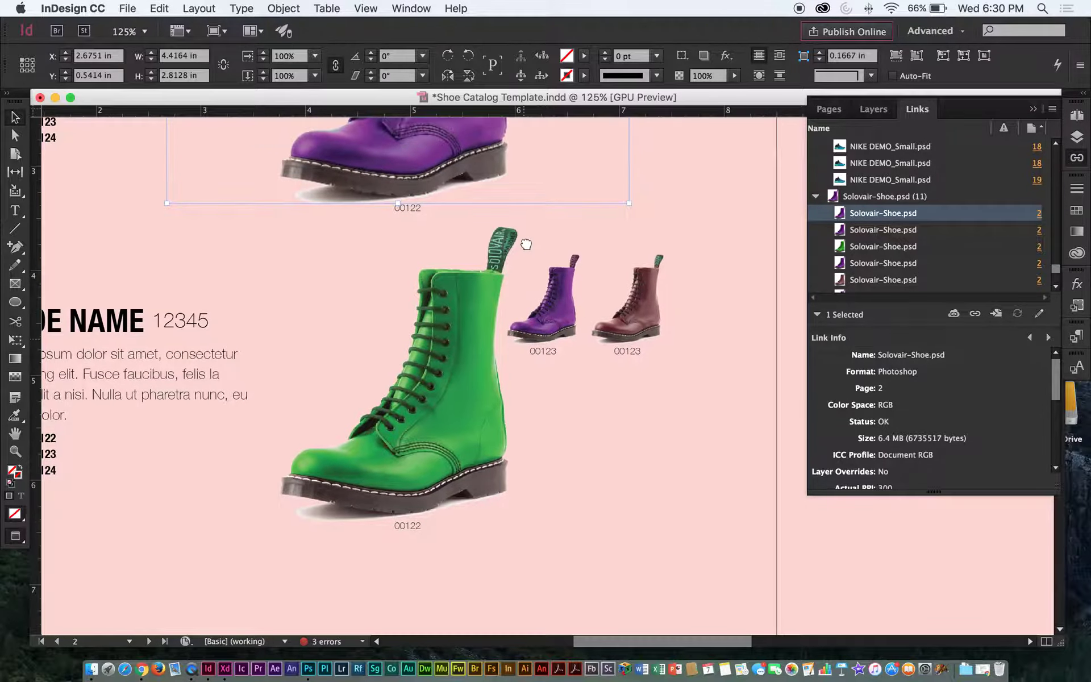
key(super+equal)
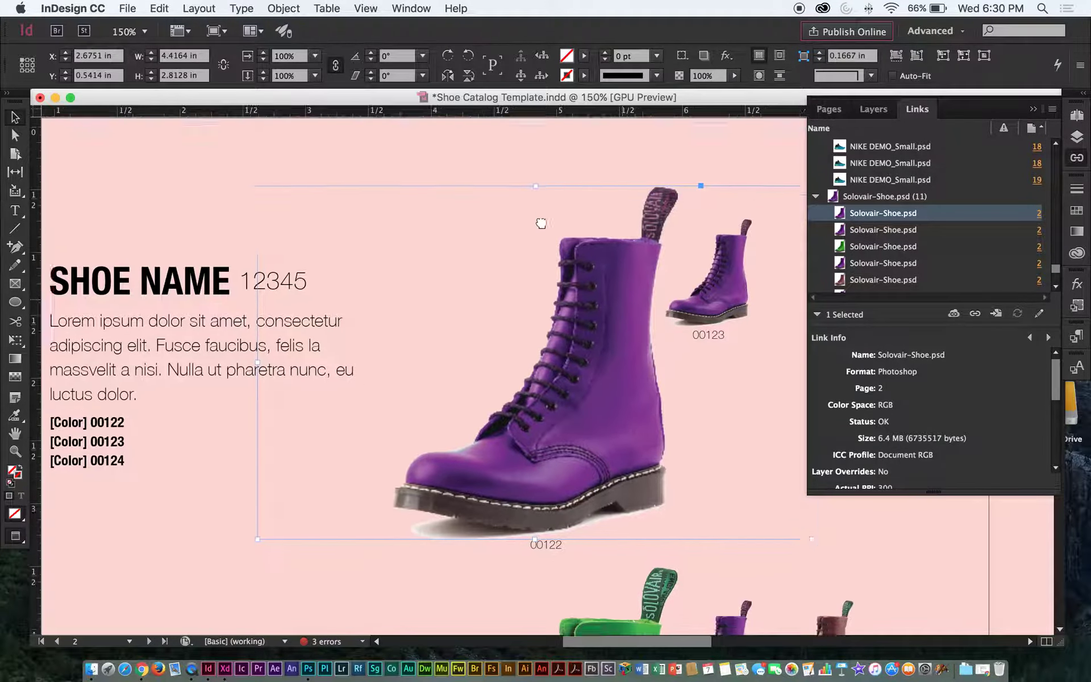
scroll(541, 223, down, 10)
scroll(541, 224, right, 6)
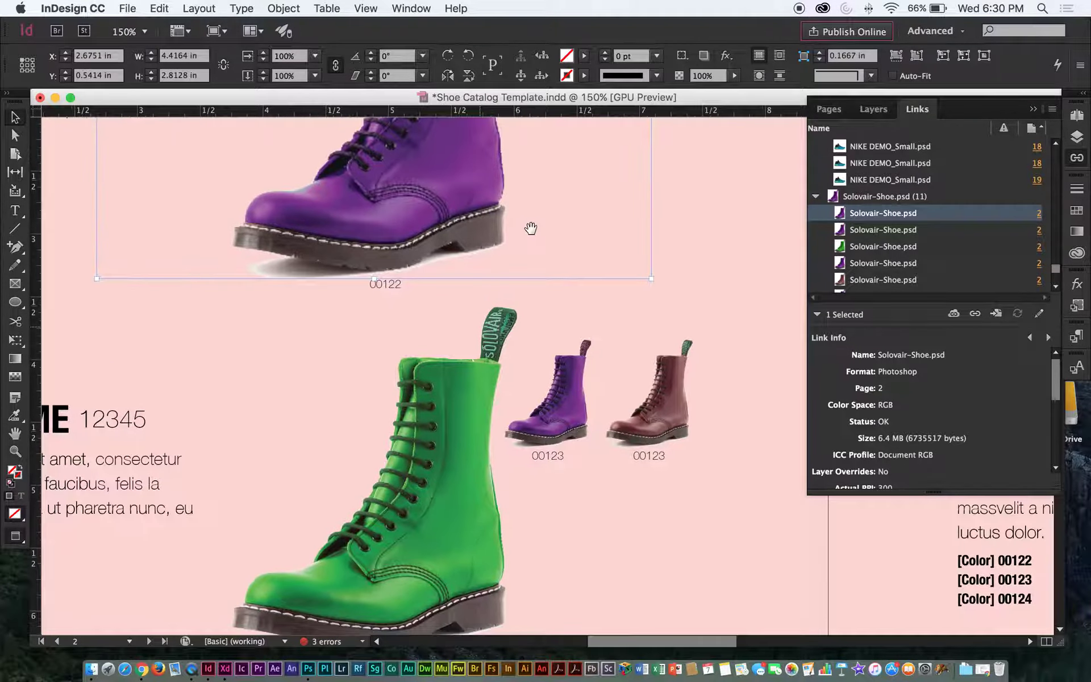
scroll(523, 301, down, 8)
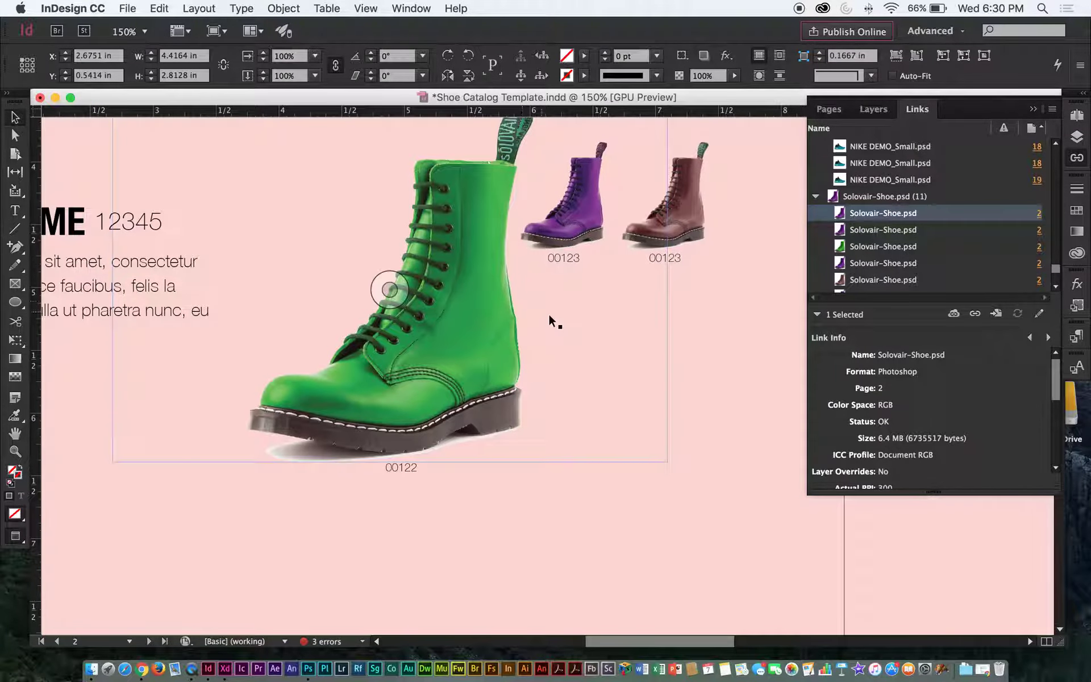
key(super+equal)
scroll(568, 335, up, 2)
scroll(568, 335, left, 3)
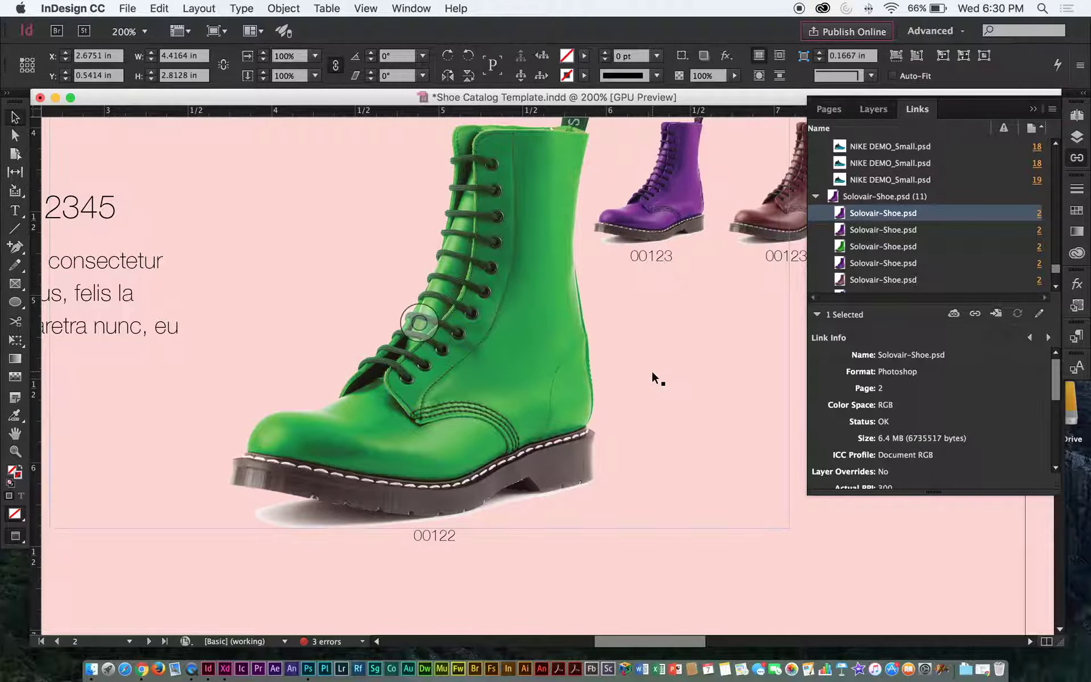
scroll(574, 375, left, 3)
scroll(574, 375, up, 1)
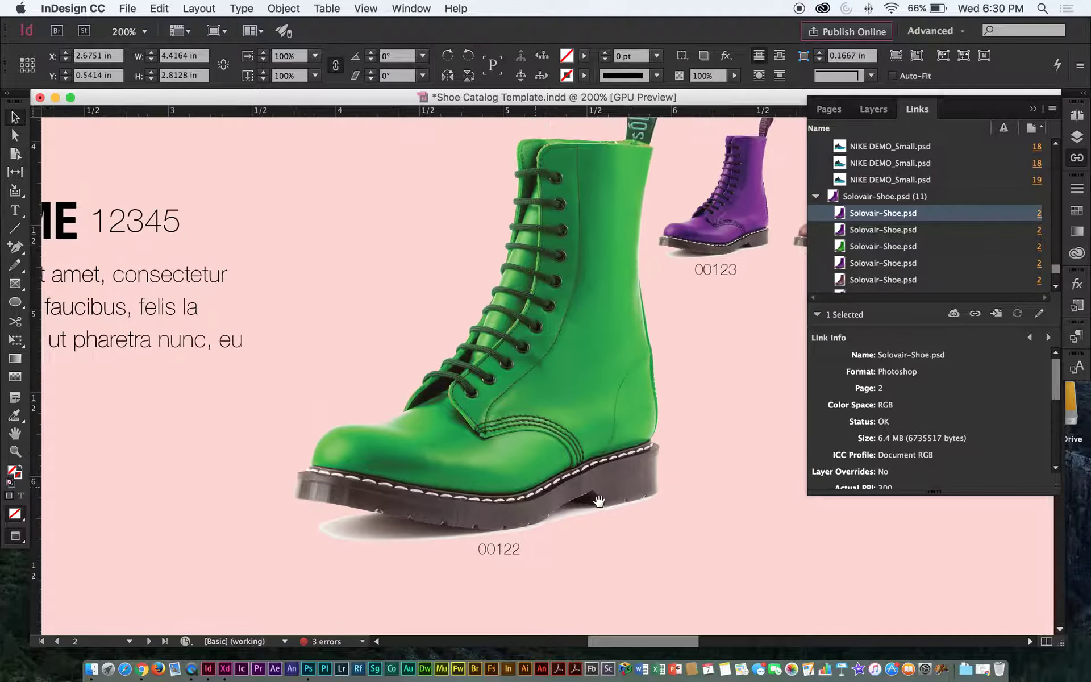
click(598, 315)
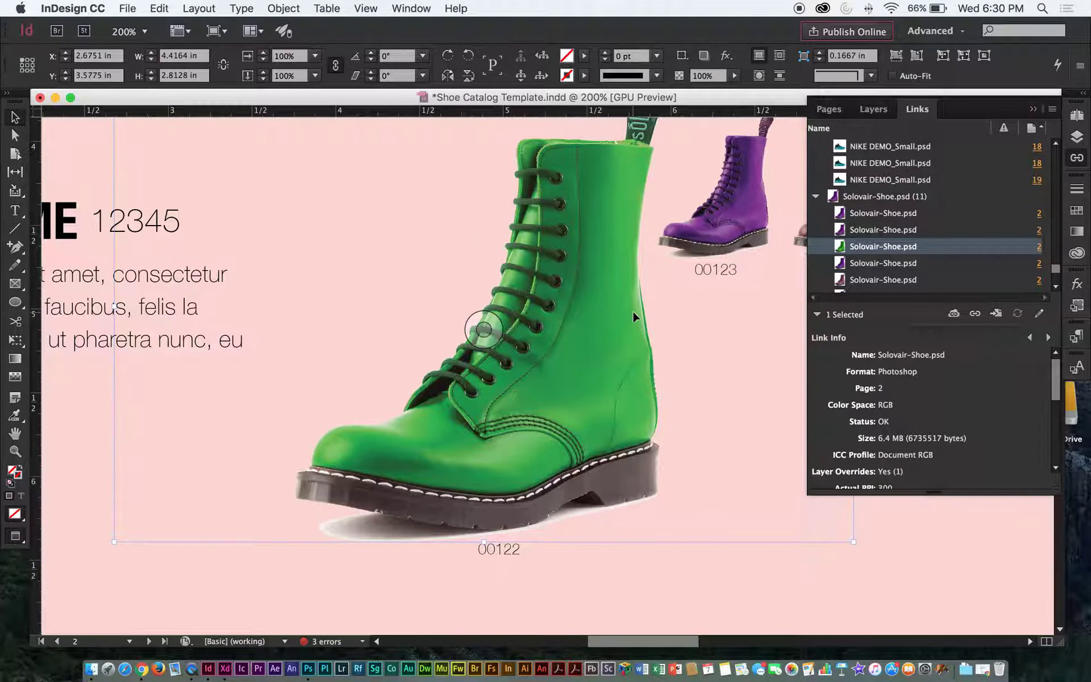
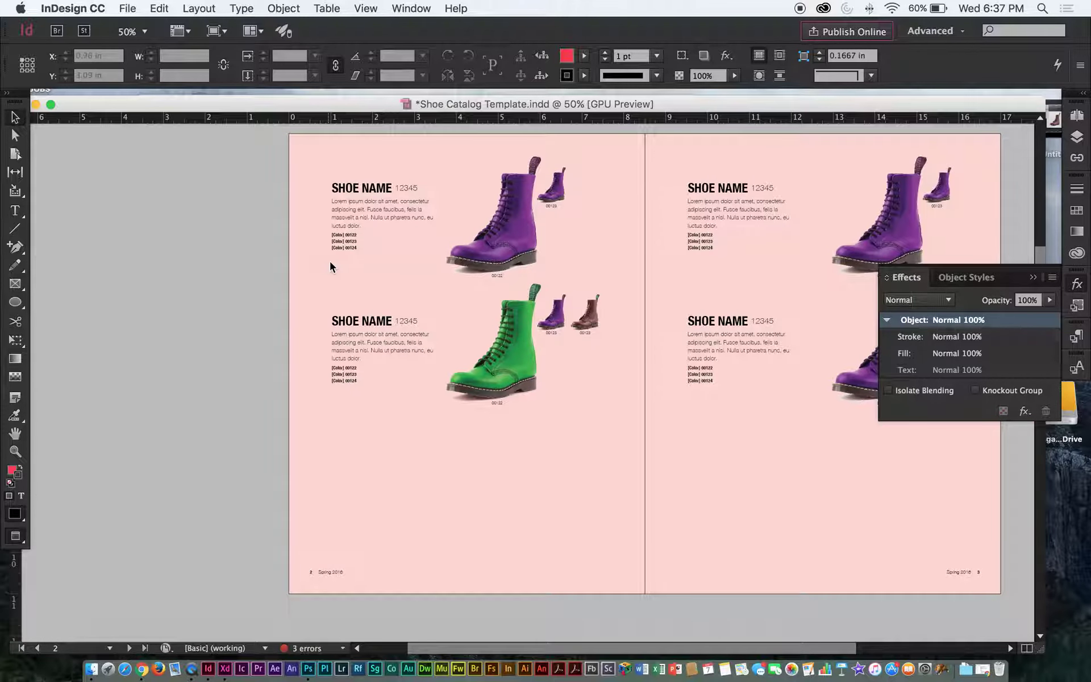
Step: Highlight the SHOE NAME header text of the upper shoe entry on page 2 at 100% zoom, and deselect it
click(352, 206)
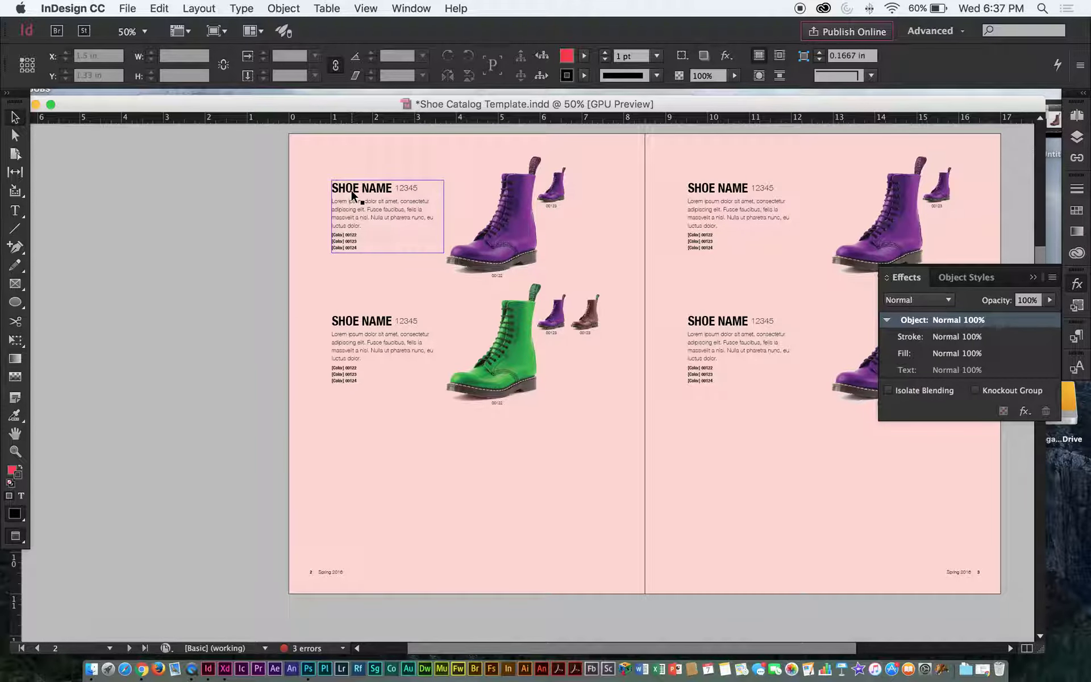
double_click(352, 188)
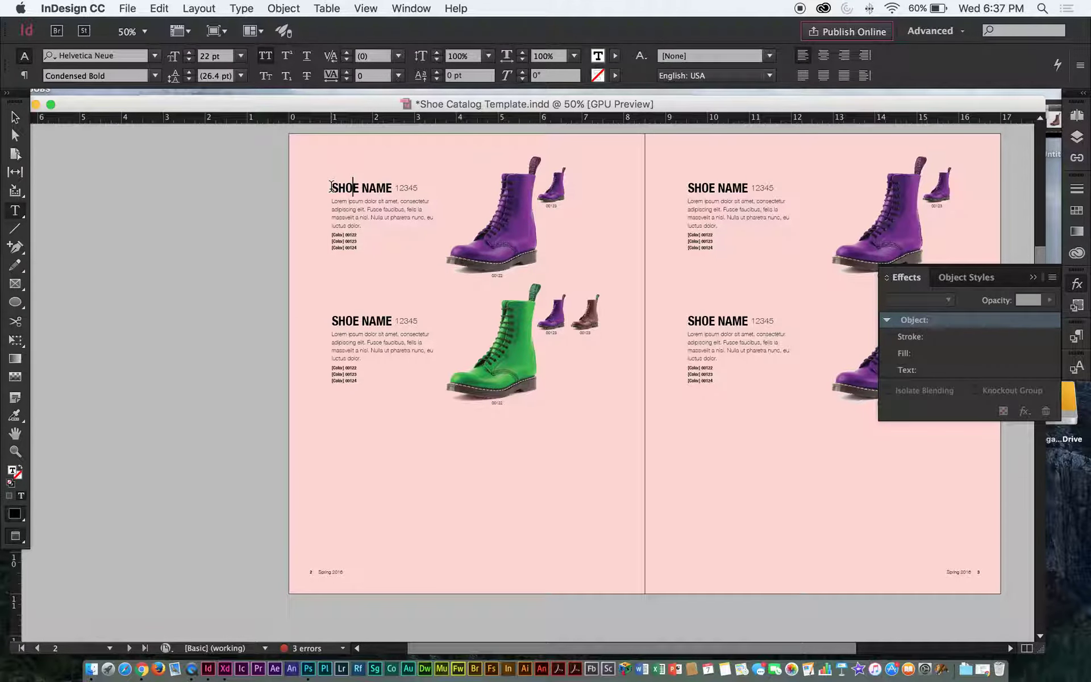
key(super+equal)
key(super+equal)
key(Escape)
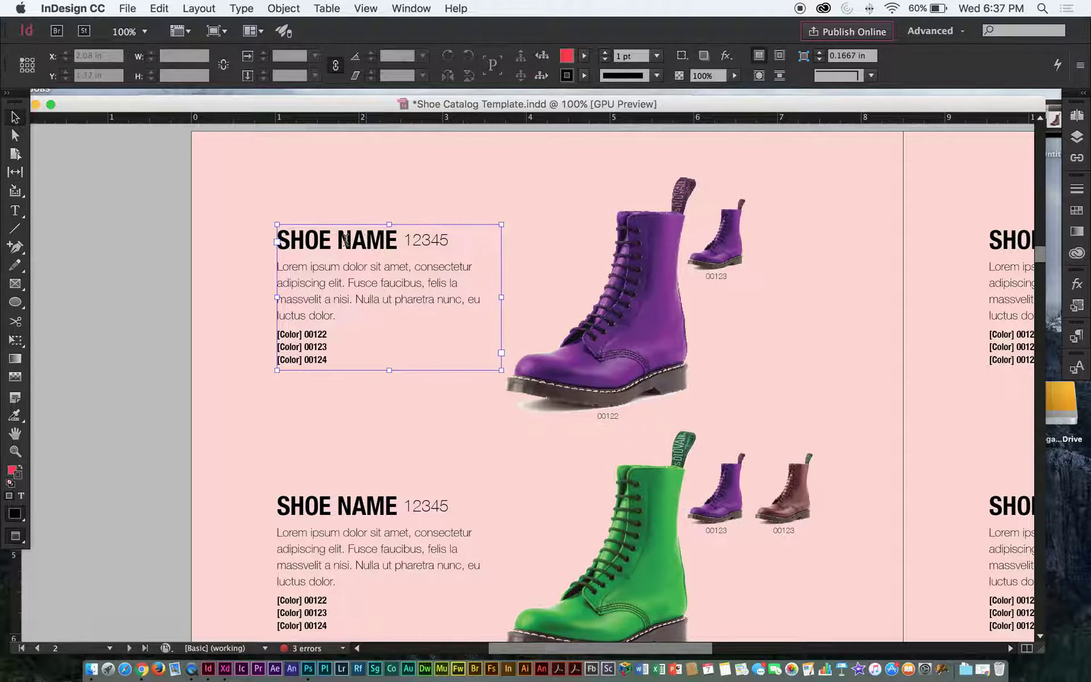
double_click(367, 245)
drag(277, 238, 403, 238)
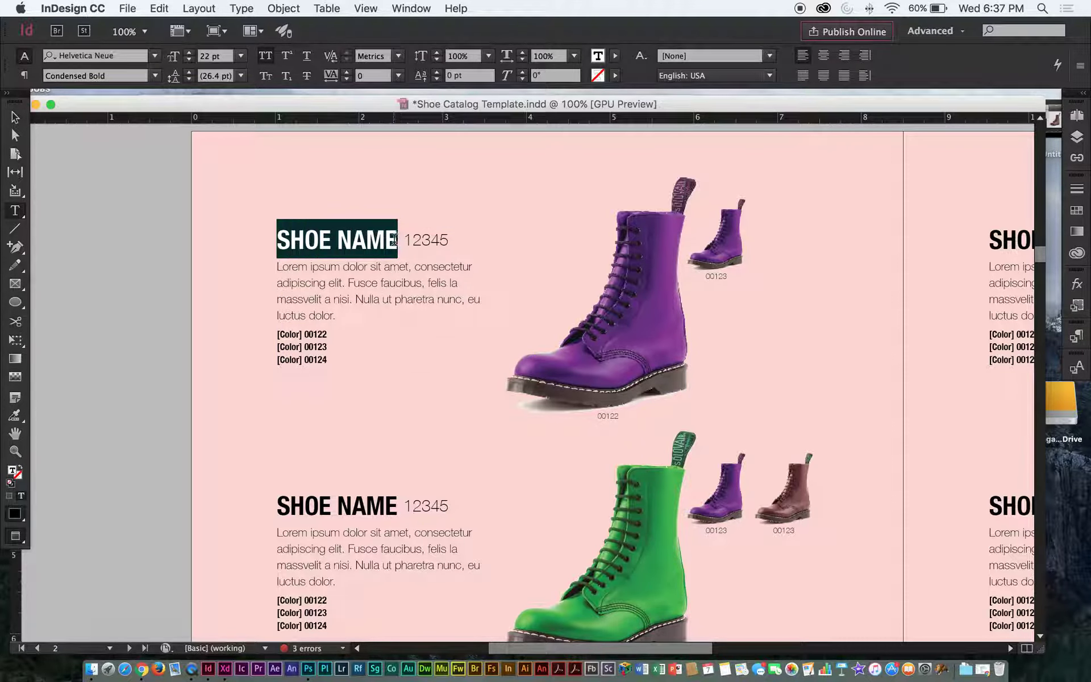
click(16, 118)
click(250, 242)
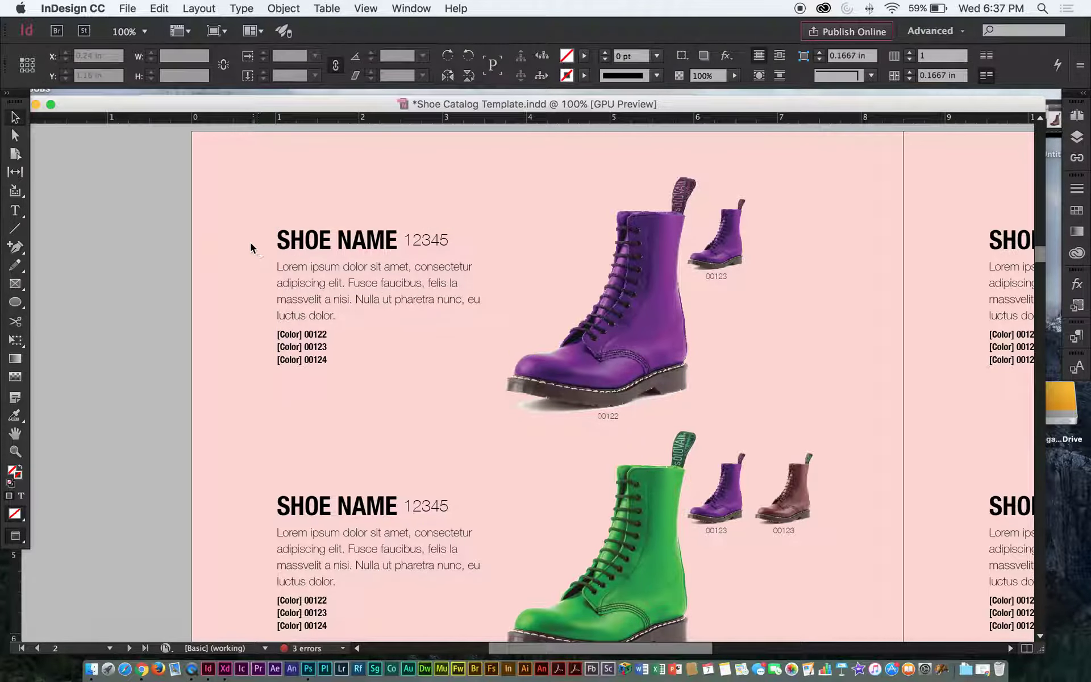
Step: Inspect the SHOE NAME header of the lower shoe entry on page 2, and enlarge the document window to fill the workspace
scroll(241, 234, down, 6)
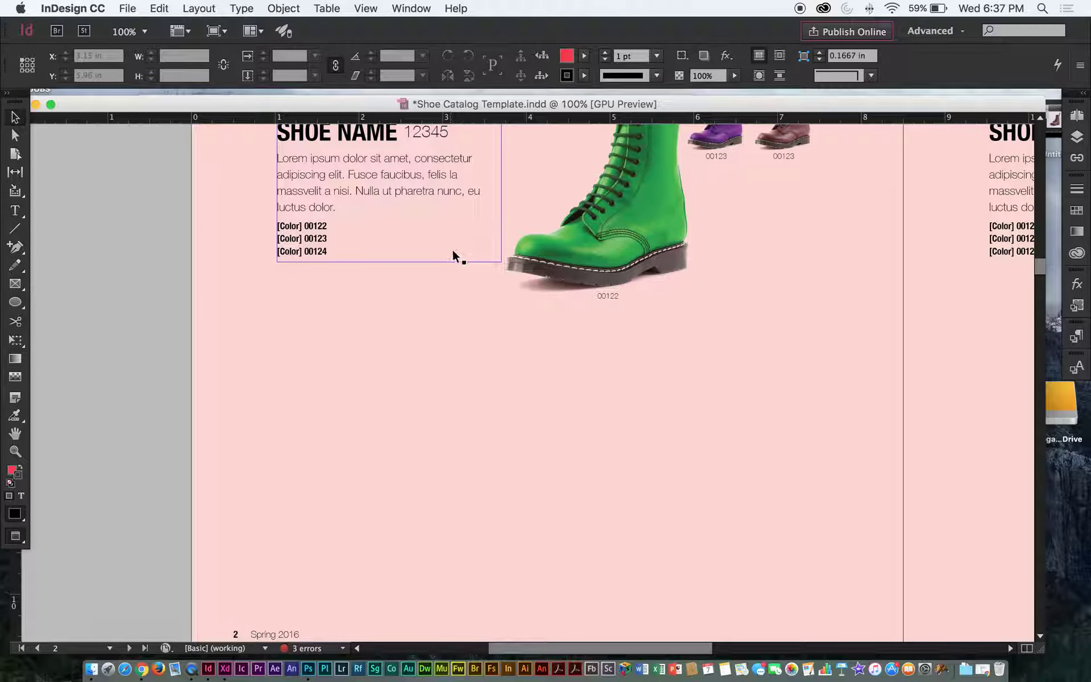
scroll(381, 370, up, 4)
scroll(380, 370, right, 2)
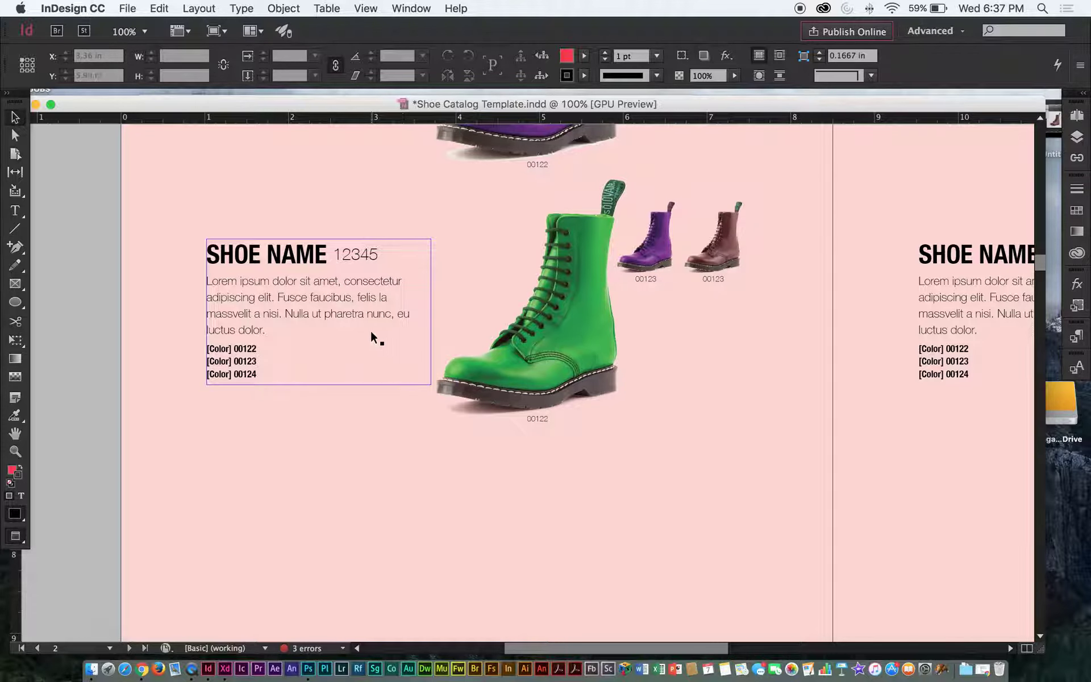
double_click(296, 254)
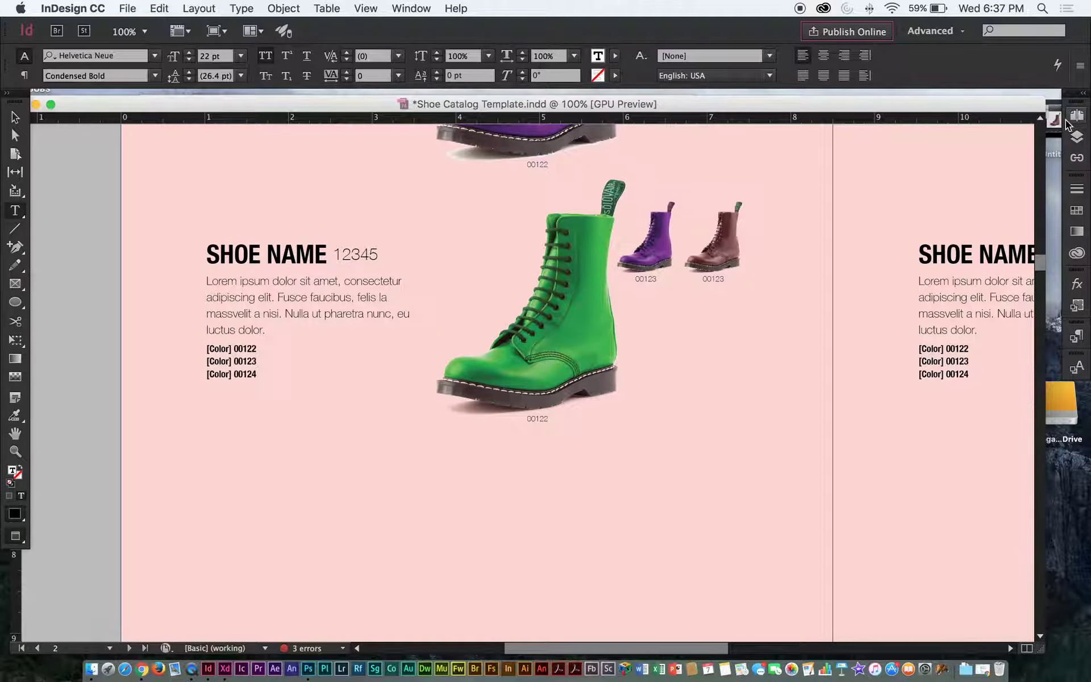
double_click(970, 104)
key(Escape)
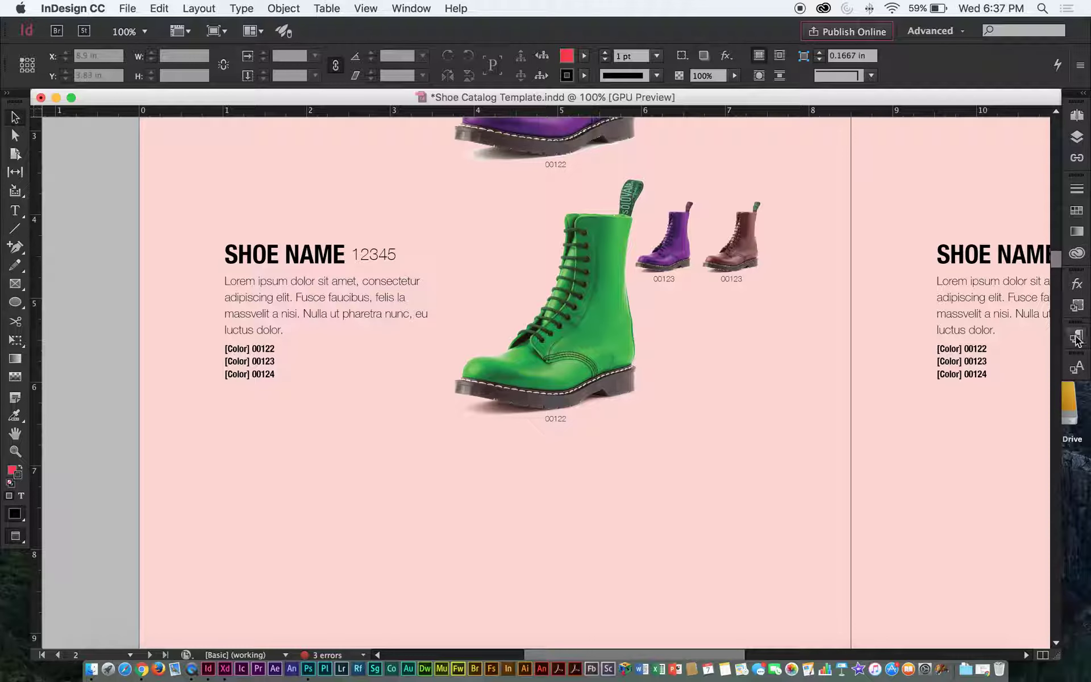
click(1077, 337)
drag(945, 333, 870, 159)
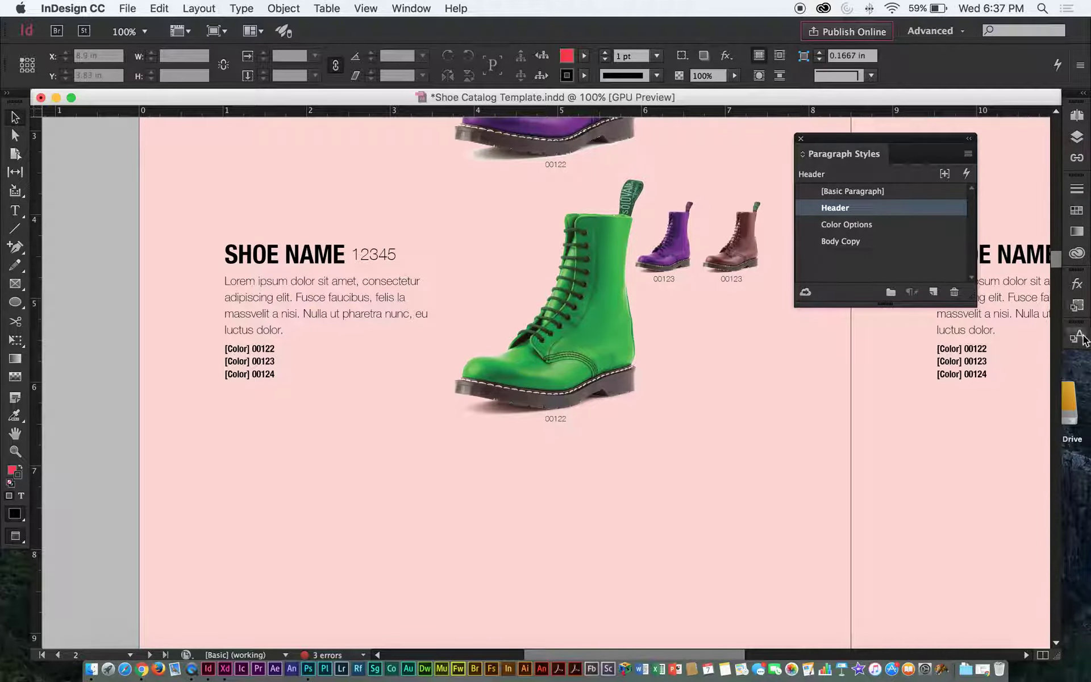
drag(839, 153, 1082, 358)
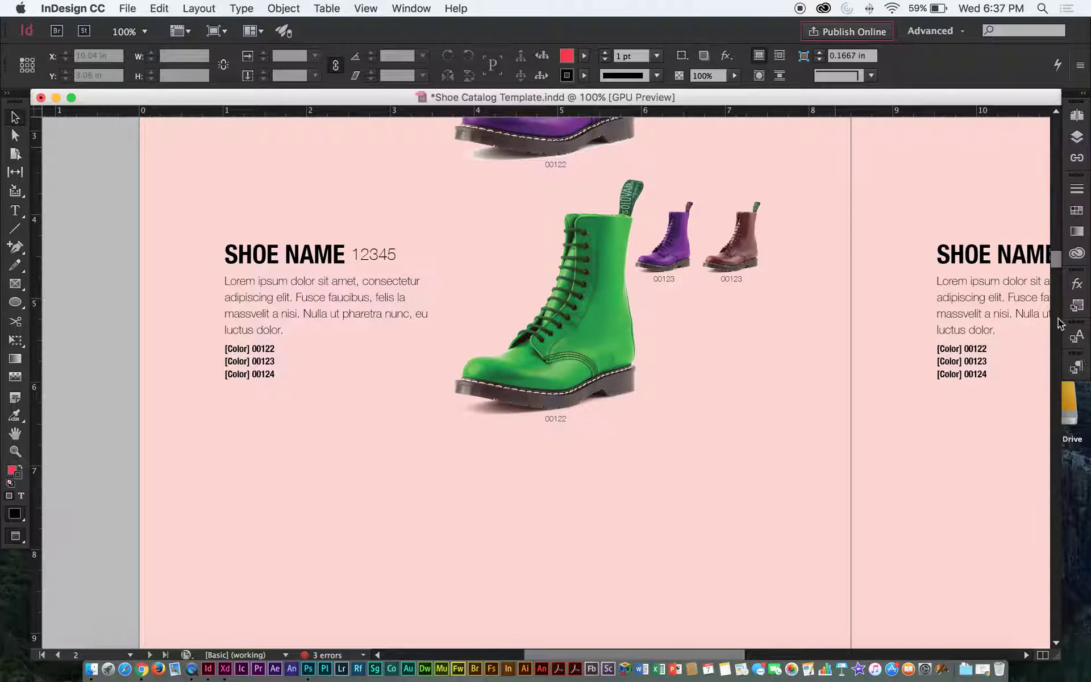
Step: Float the Paragraph Styles and Character Styles lists over the page and arrange them side by side next to the upper shoe entry
click(1078, 366)
drag(955, 364, 746, 360)
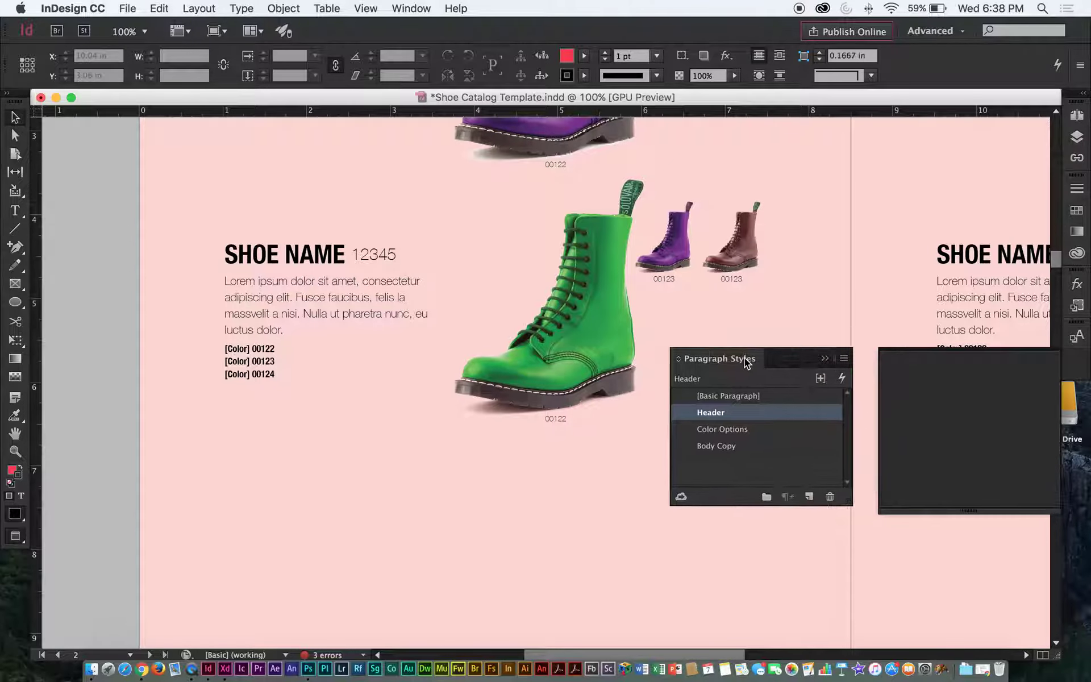
click(1076, 337)
drag(948, 331, 870, 181)
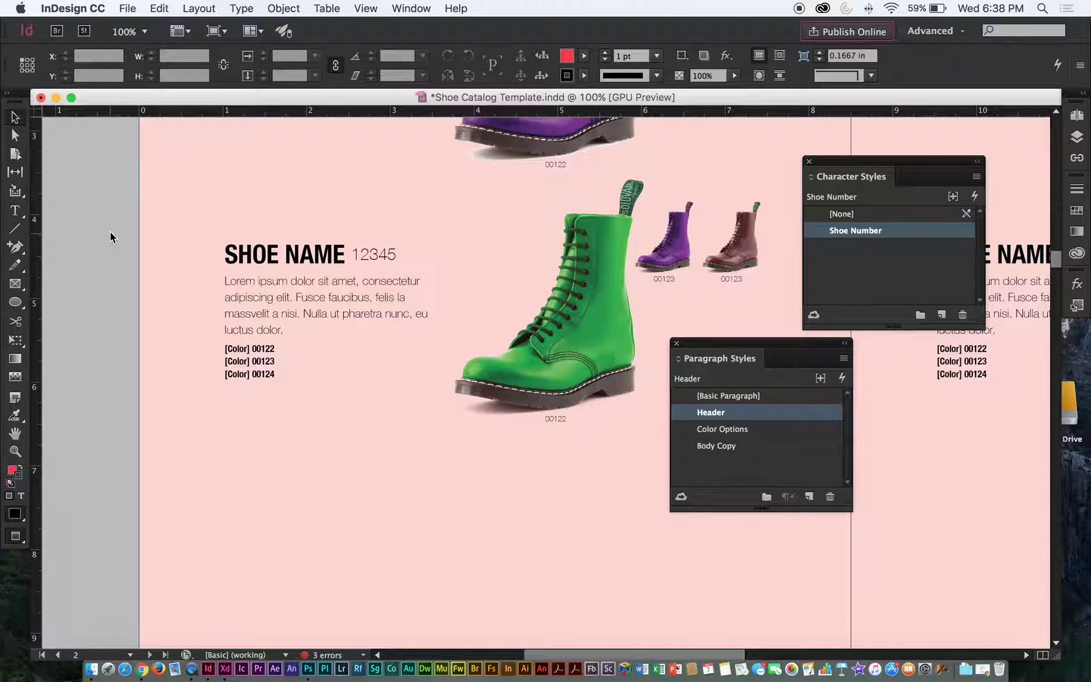
scroll(151, 336, up, 5)
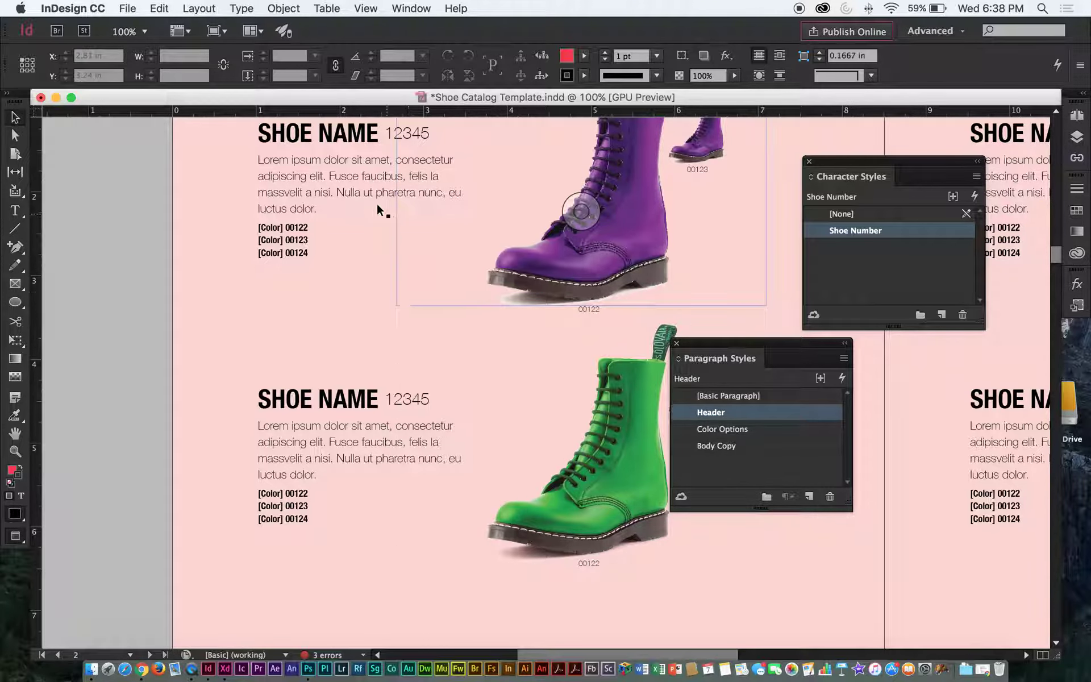
scroll(341, 341, up, 6)
drag(333, 376, 381, 276)
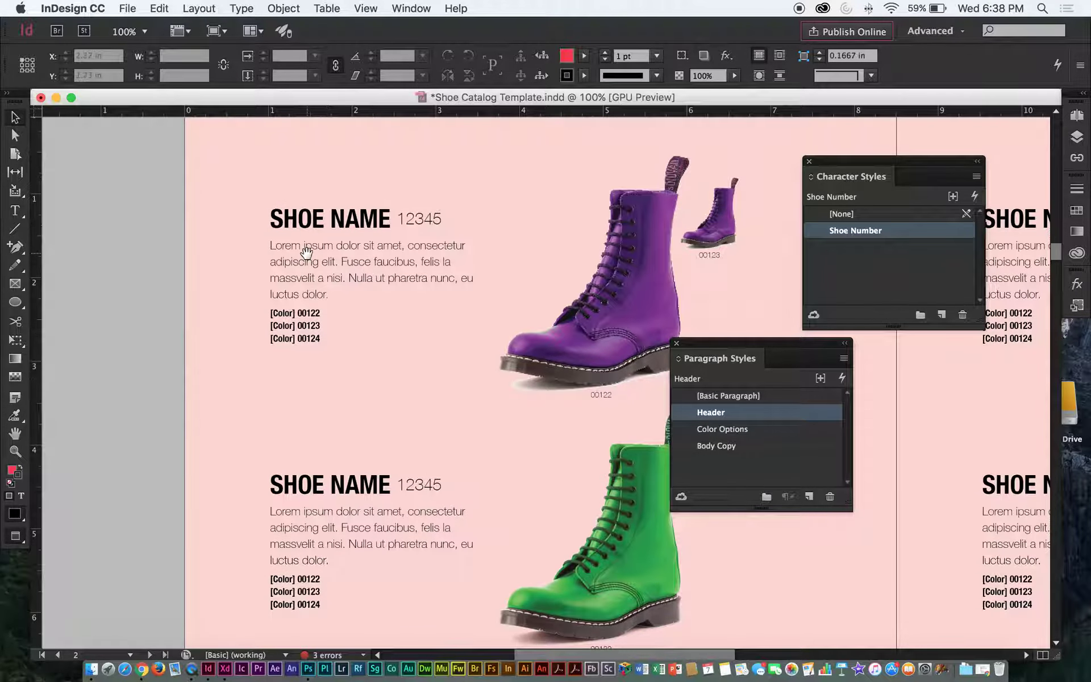
drag(710, 343, 658, 206)
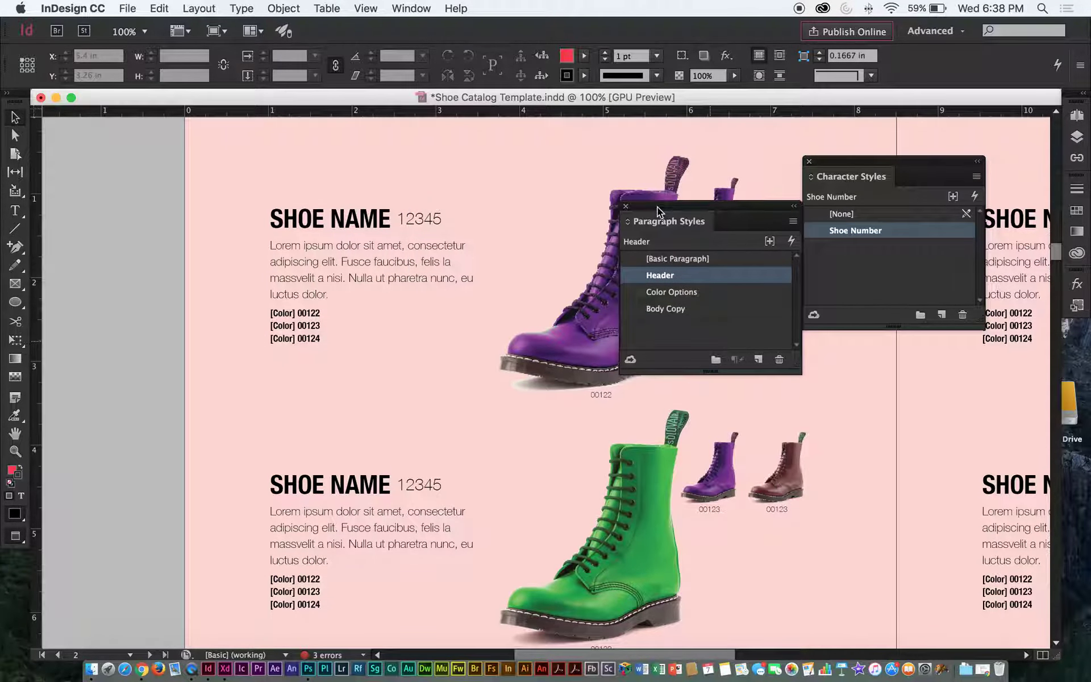
Step: Dock the Character Styles list flush beside the Paragraph Styles list, and highlight the SHOE NAME text of the upper entry
drag(834, 163, 836, 203)
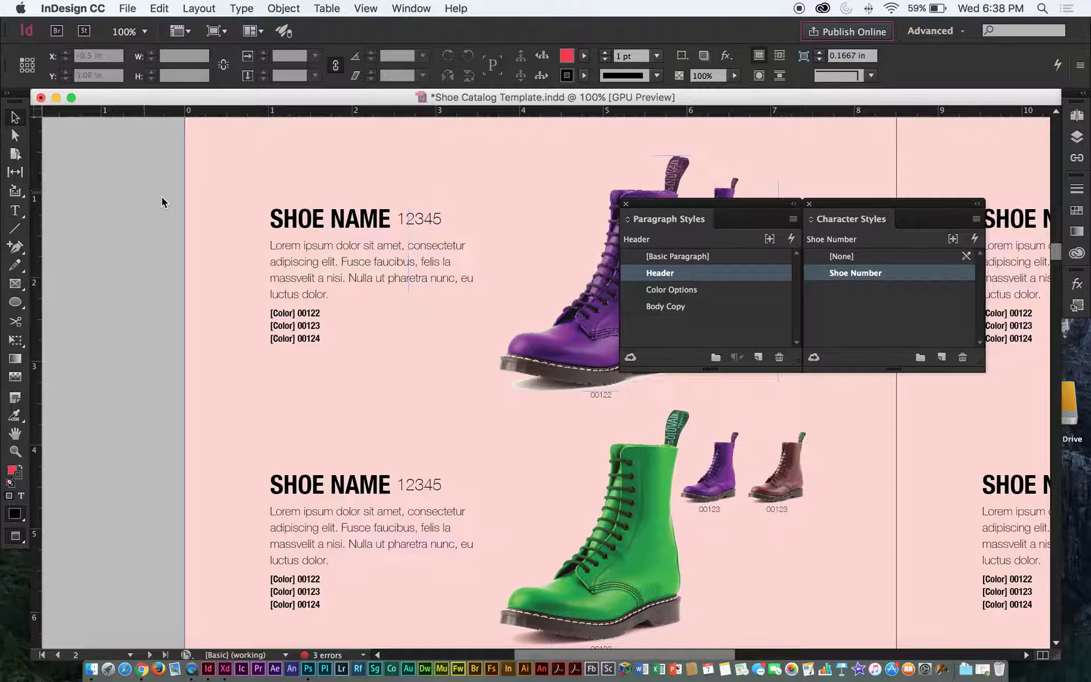
double_click(332, 221)
drag(276, 212, 387, 213)
click(307, 247)
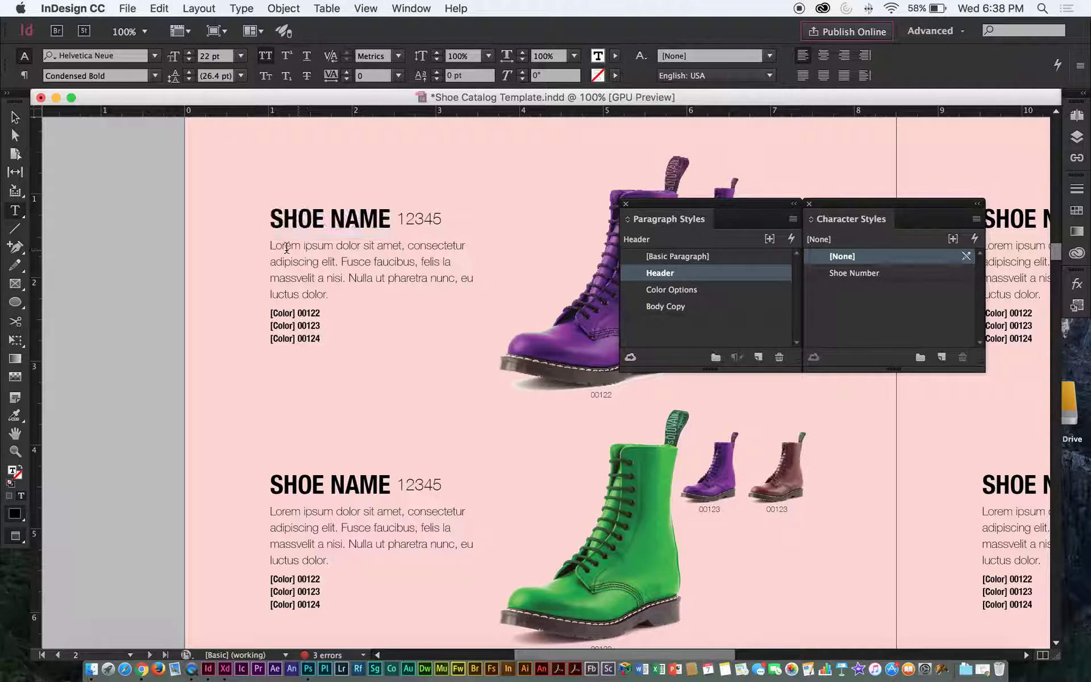
Step: Highlight the upper entry's description and its SHOE NAME header to compare the paragraph styles they use
drag(271, 245, 473, 272)
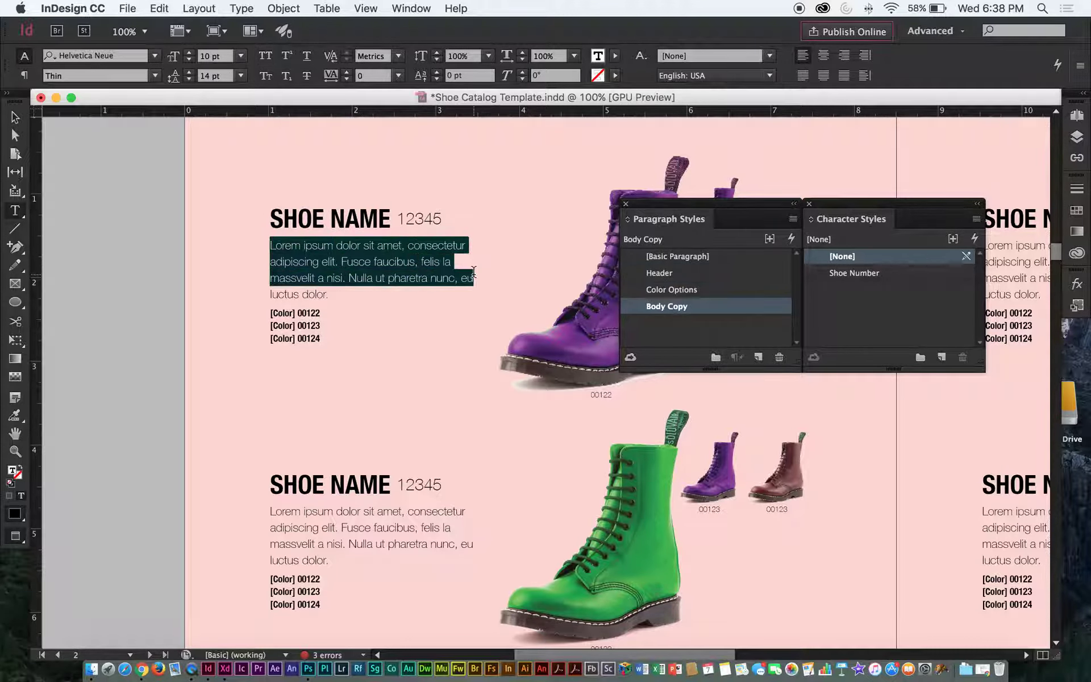
double_click(368, 261)
double_click(368, 262)
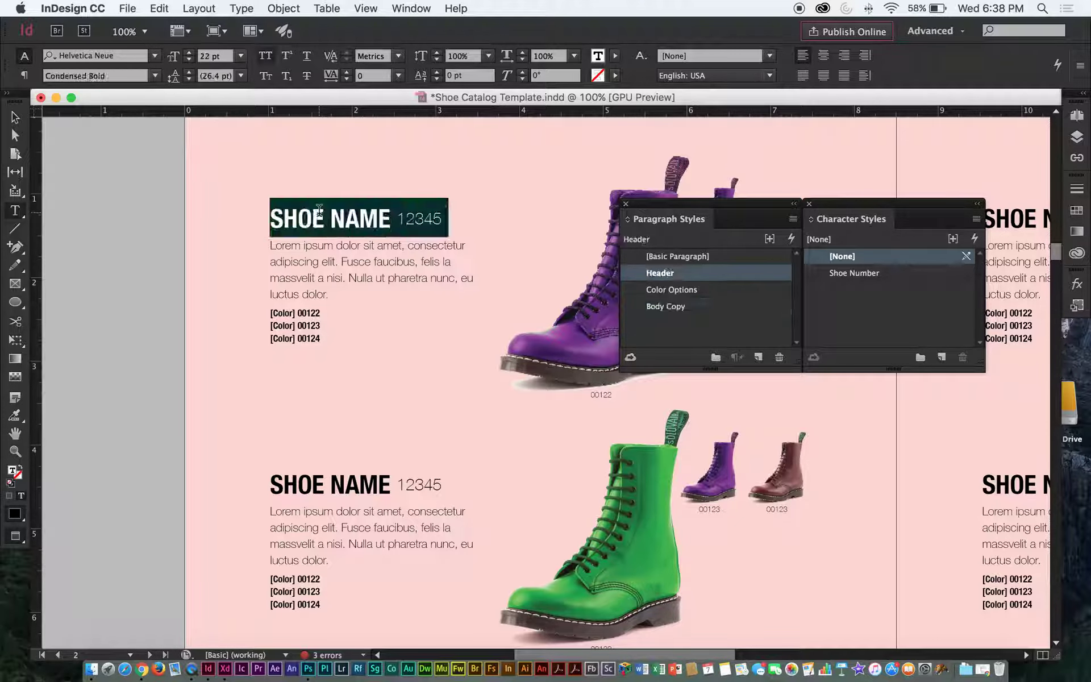
triple_click(346, 215)
double_click(347, 216)
click(347, 216)
click(295, 216)
Step: Highlight single lines of the upper entry's description to check their paragraph style, and clear the text selection
triple_click(283, 276)
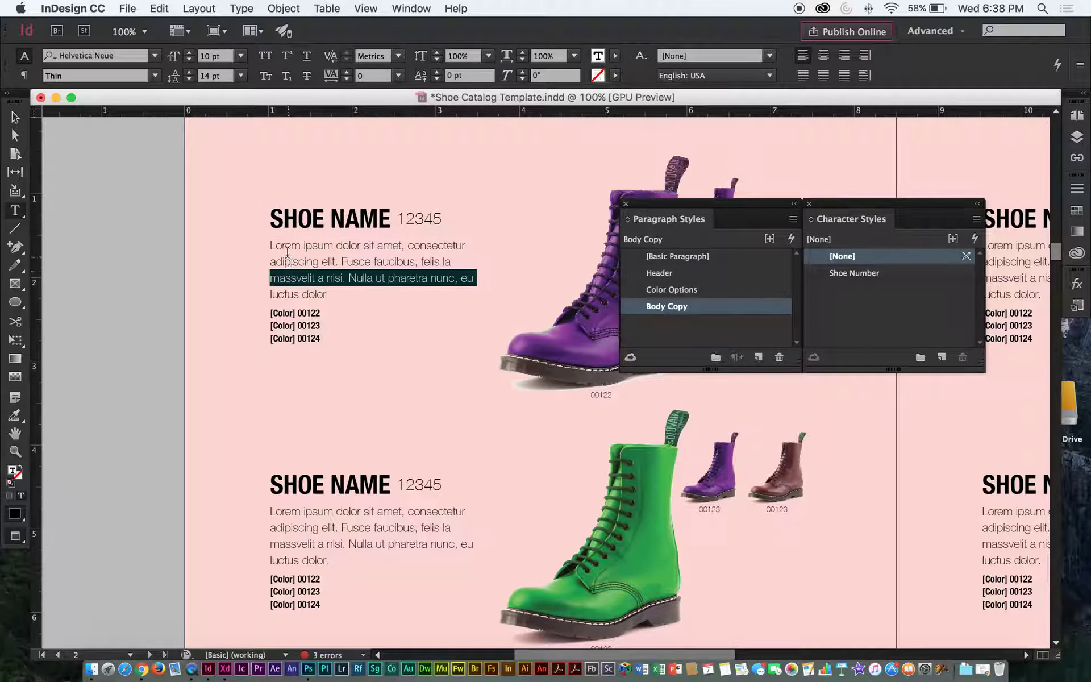
double_click(289, 252)
double_click(288, 253)
click(15, 117)
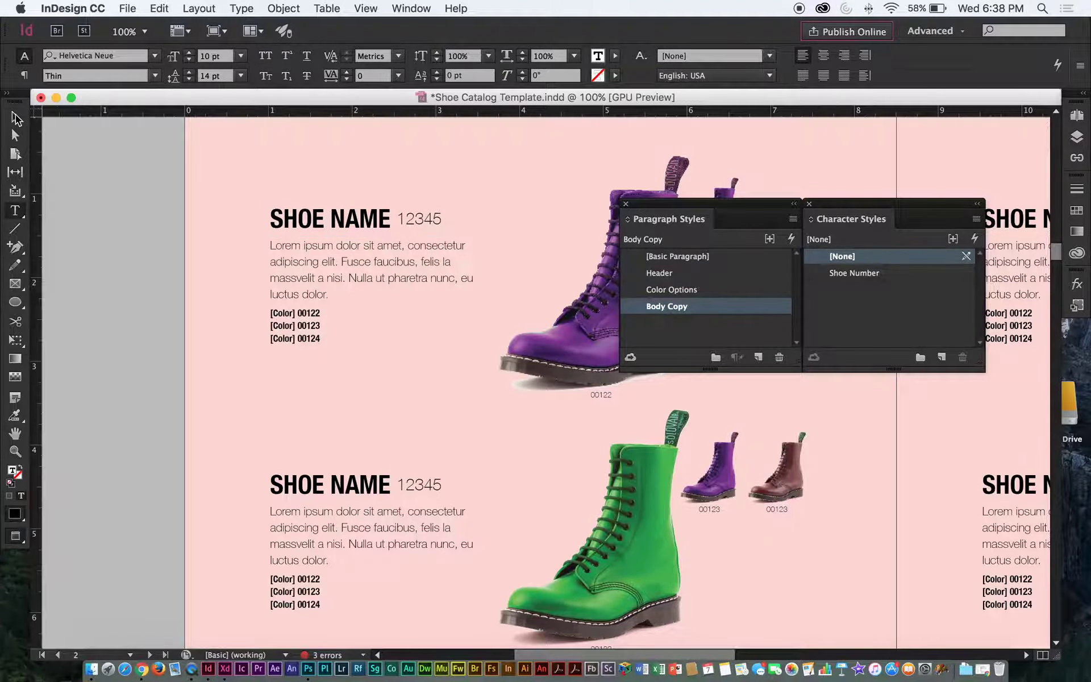
Step: Highlight the three [Color] lines under the upper entry's description to check their paragraph style
double_click(300, 321)
triple_click(284, 313)
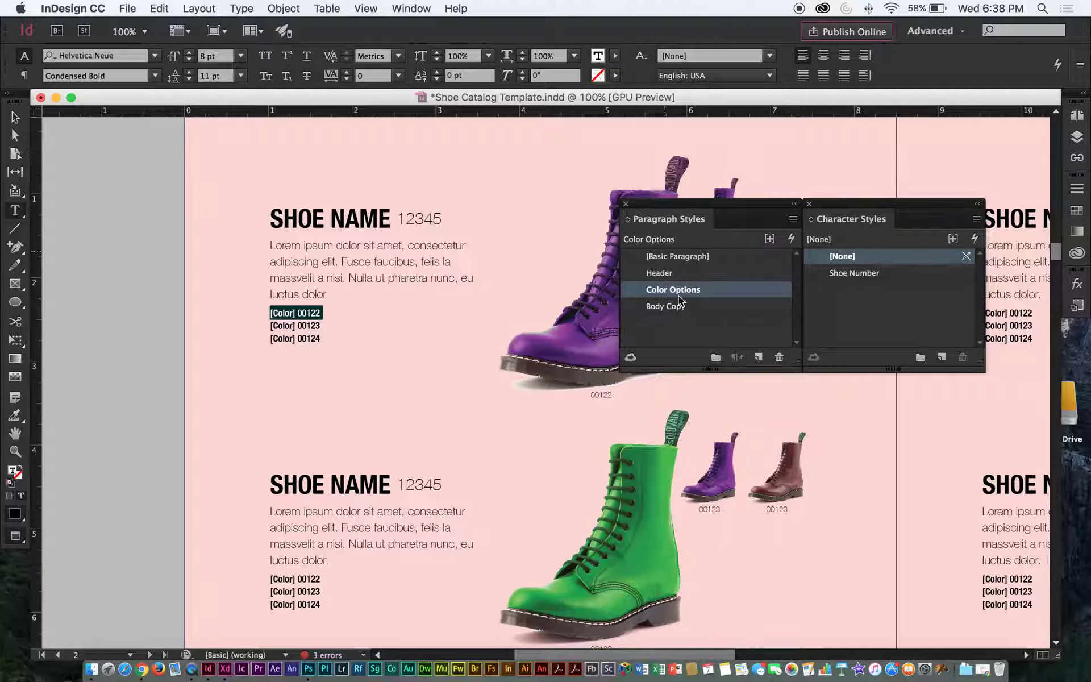
triple_click(282, 313)
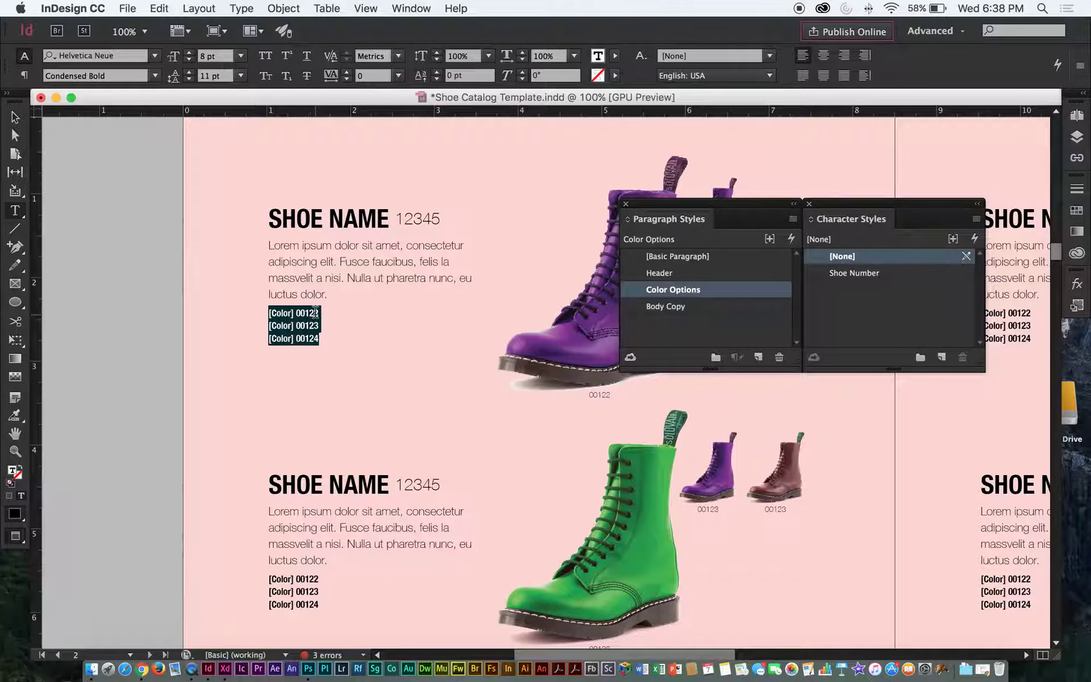
scroll(310, 314, right, 1)
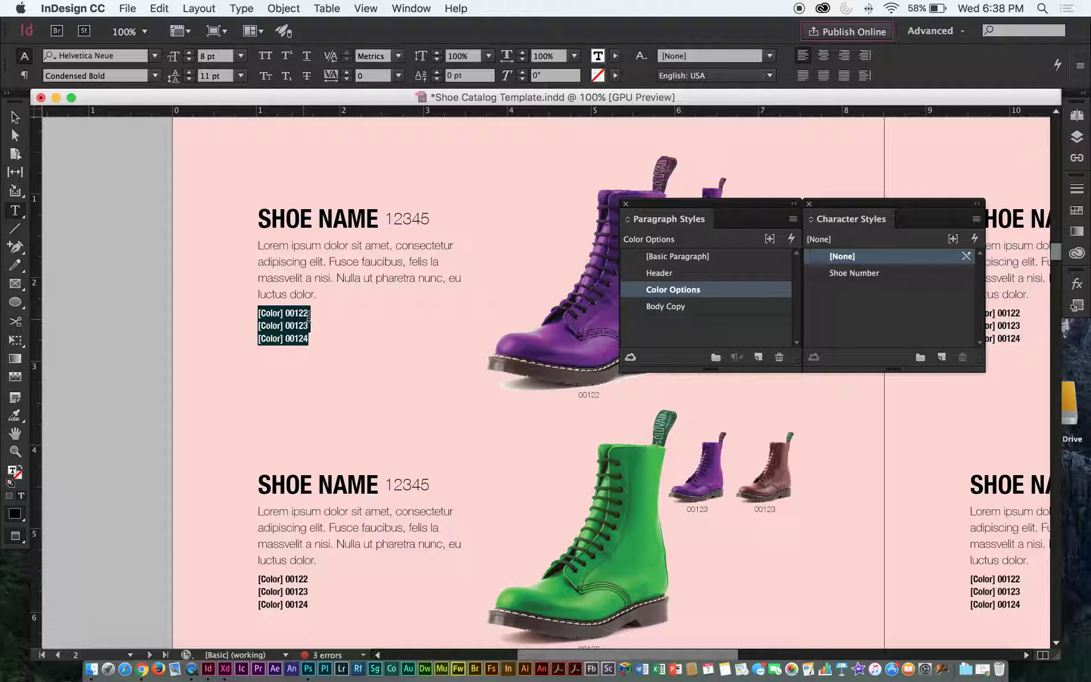
scroll(581, 369, right, 1)
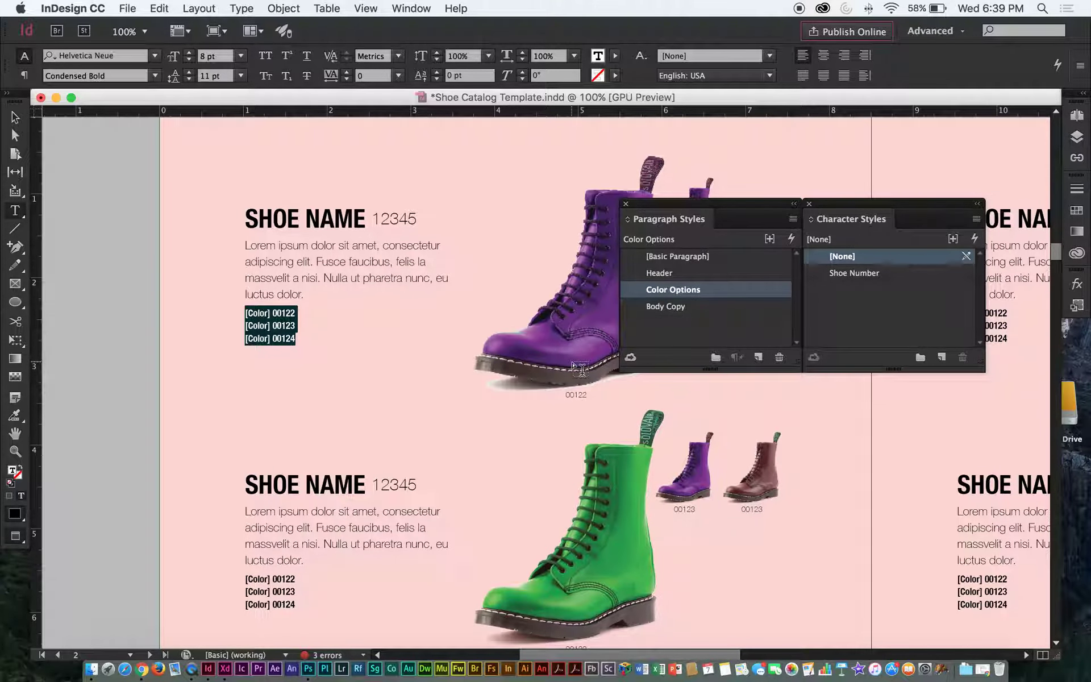
Step: Highlight the whole description paragraph of the upper entry and point out its Body Copy style
triple_click(297, 277)
click(294, 273)
triple_click(273, 249)
click(273, 249)
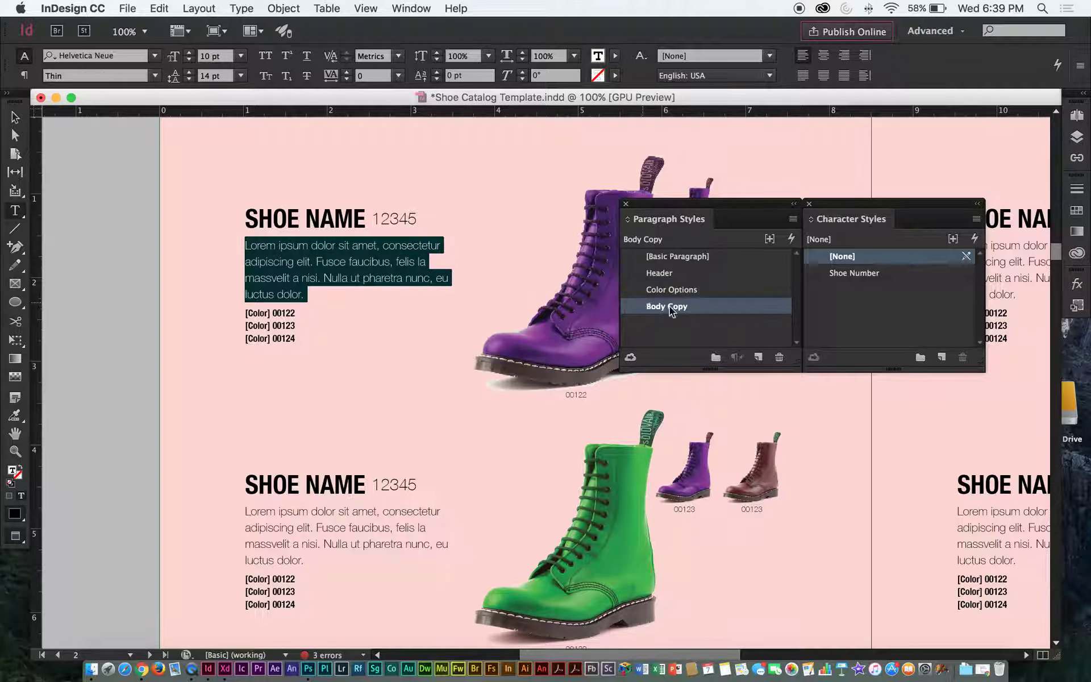
click(650, 310)
Step: Highlight the words and number in the upper entry's header line to examine their paragraph and character styles
triple_click(294, 215)
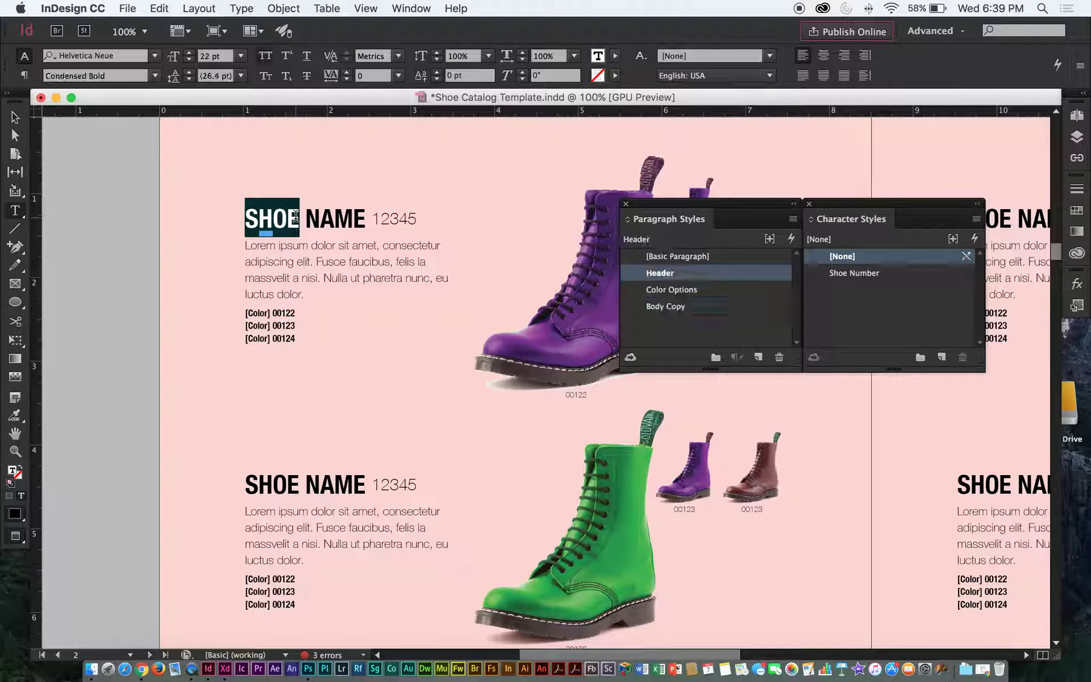
click(334, 219)
triple_click(334, 219)
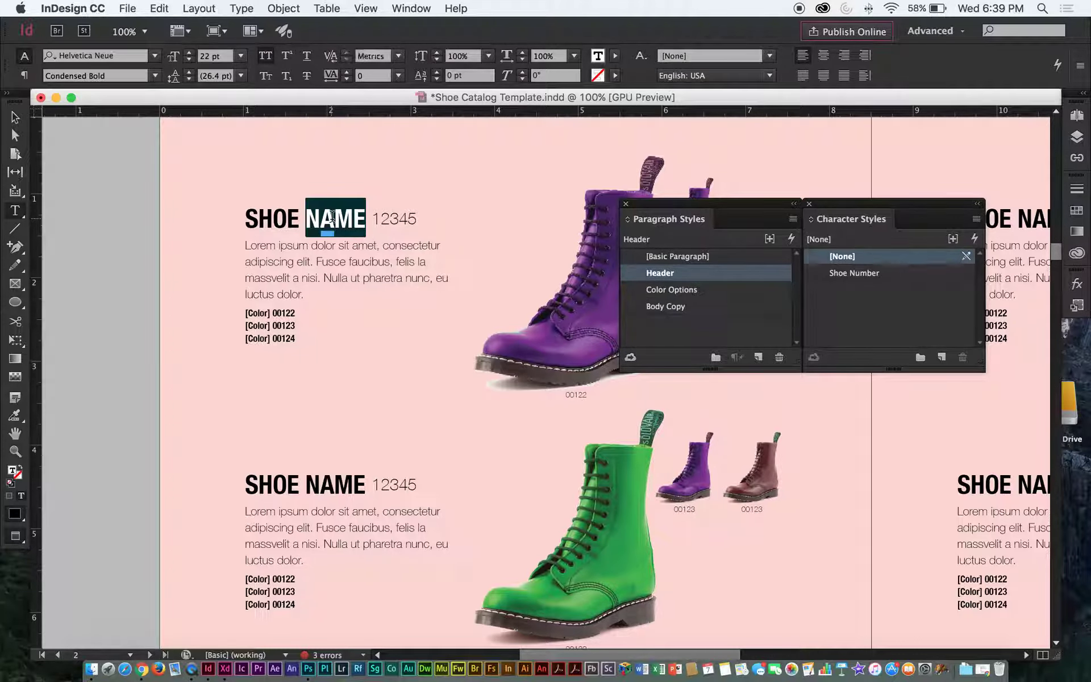
drag(354, 219, 422, 219)
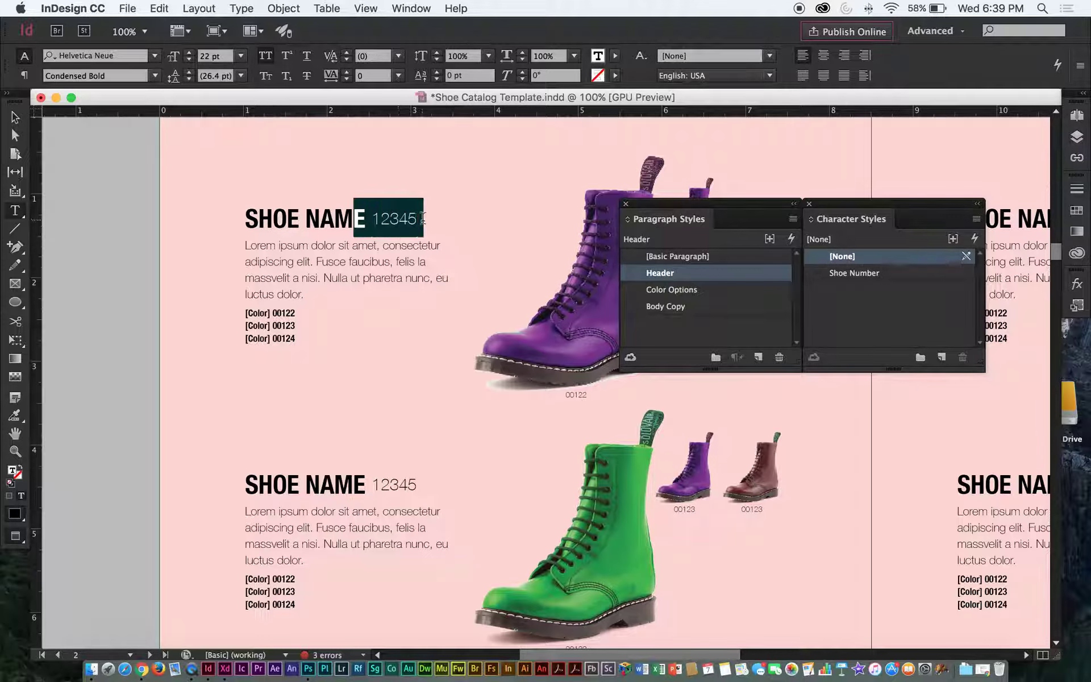
triple_click(322, 217)
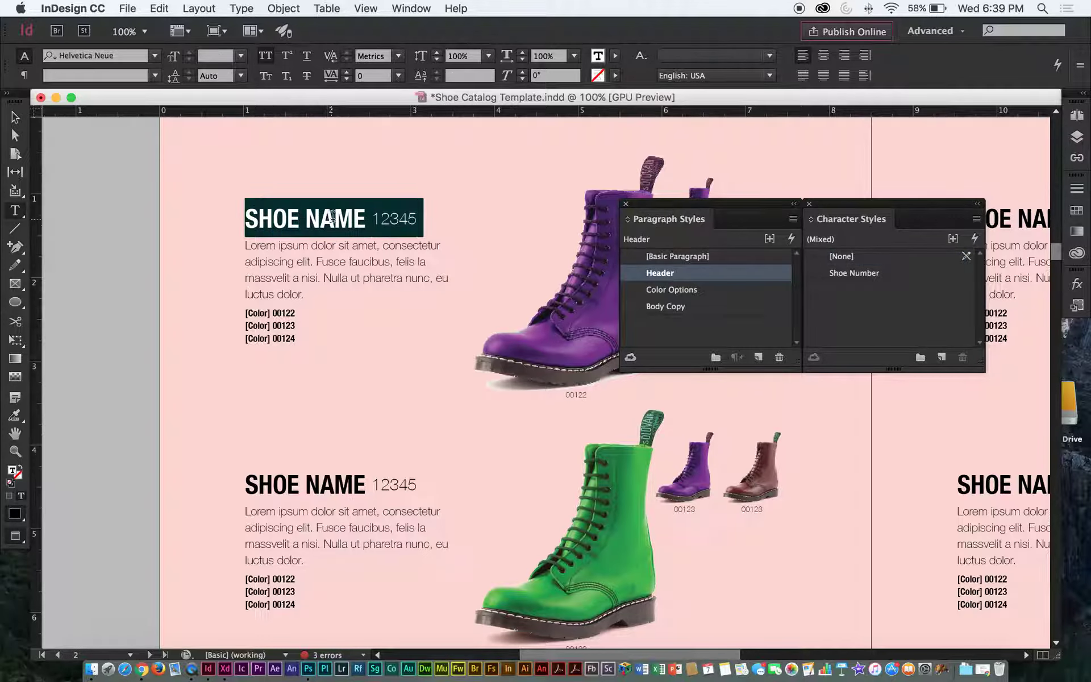
triple_click(333, 217)
drag(245, 218, 355, 216)
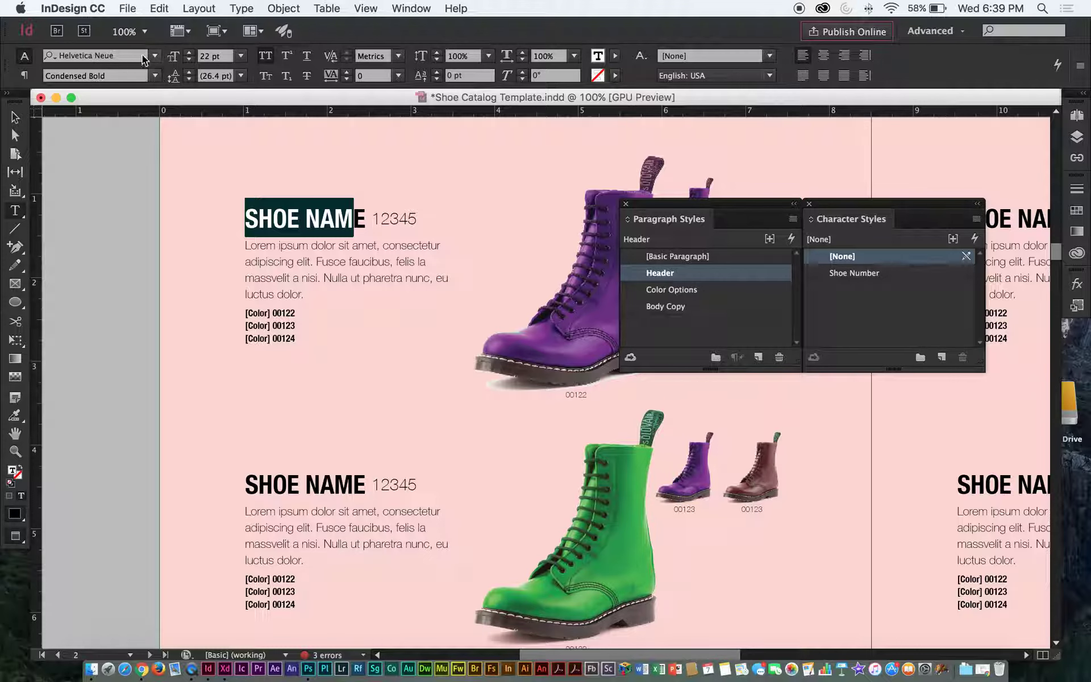
Step: Highlight the number 12345 in the upper entry's header to examine its Shoe Number character style, and deselect it
double_click(392, 218)
click(399, 214)
drag(373, 218, 418, 219)
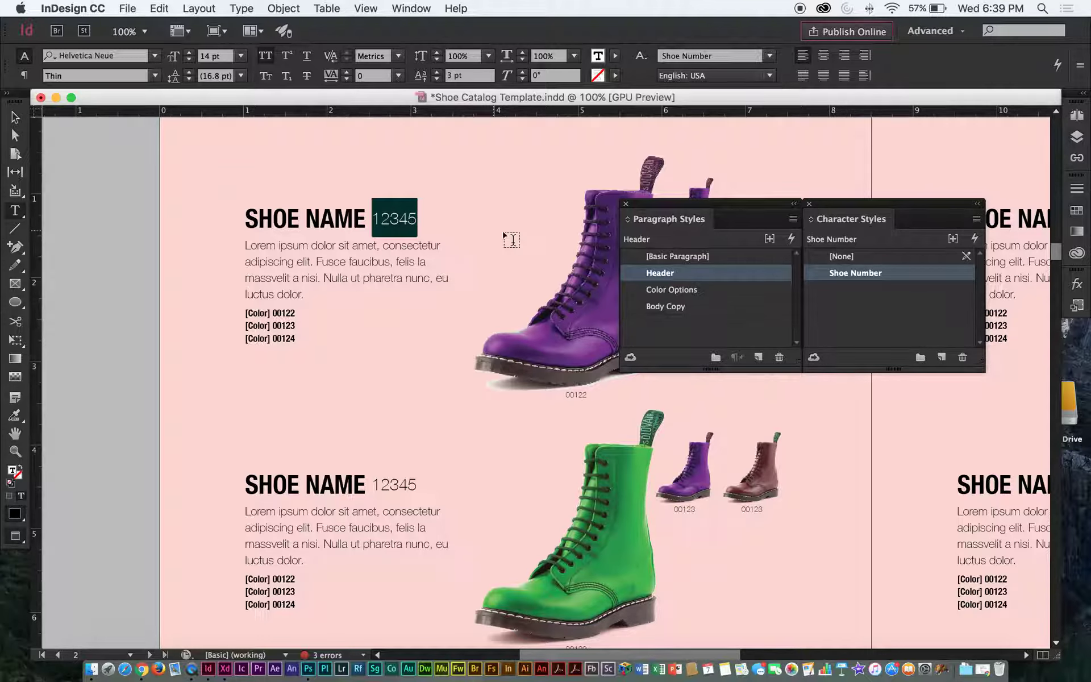
click(373, 219)
drag(372, 218, 417, 219)
click(15, 117)
click(132, 171)
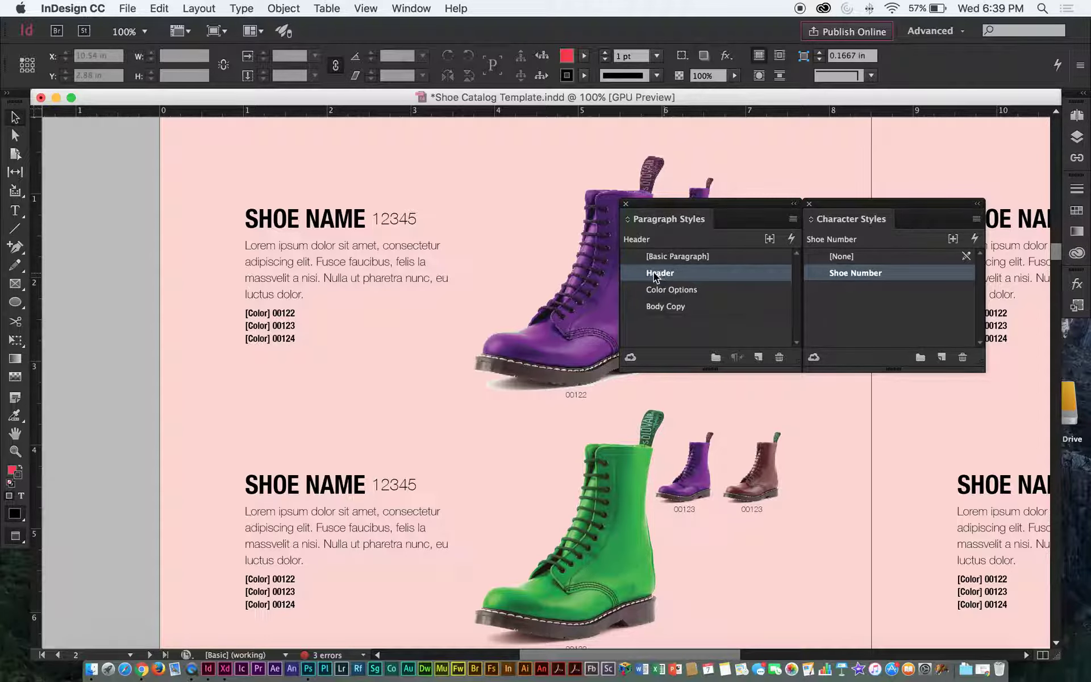
Step: Open the options of the Header paragraph style, enable the preview, and place the dialog clear of the shoe text
super+click(699, 278)
double_click(699, 278)
drag(514, 111, 621, 111)
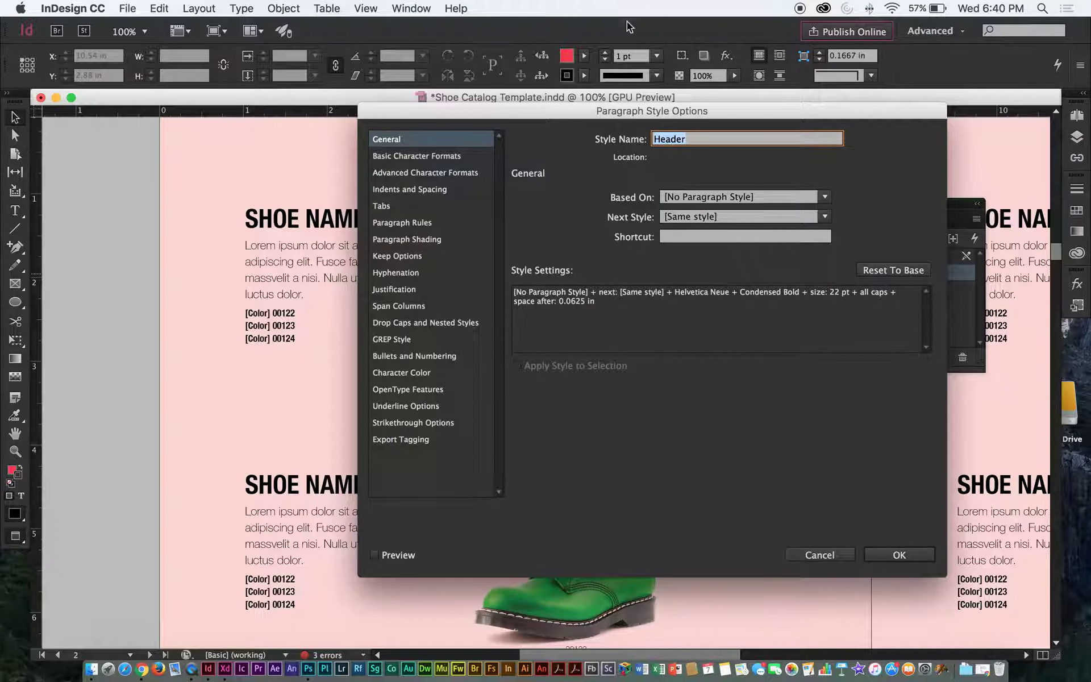
drag(631, 110, 693, 119)
click(435, 561)
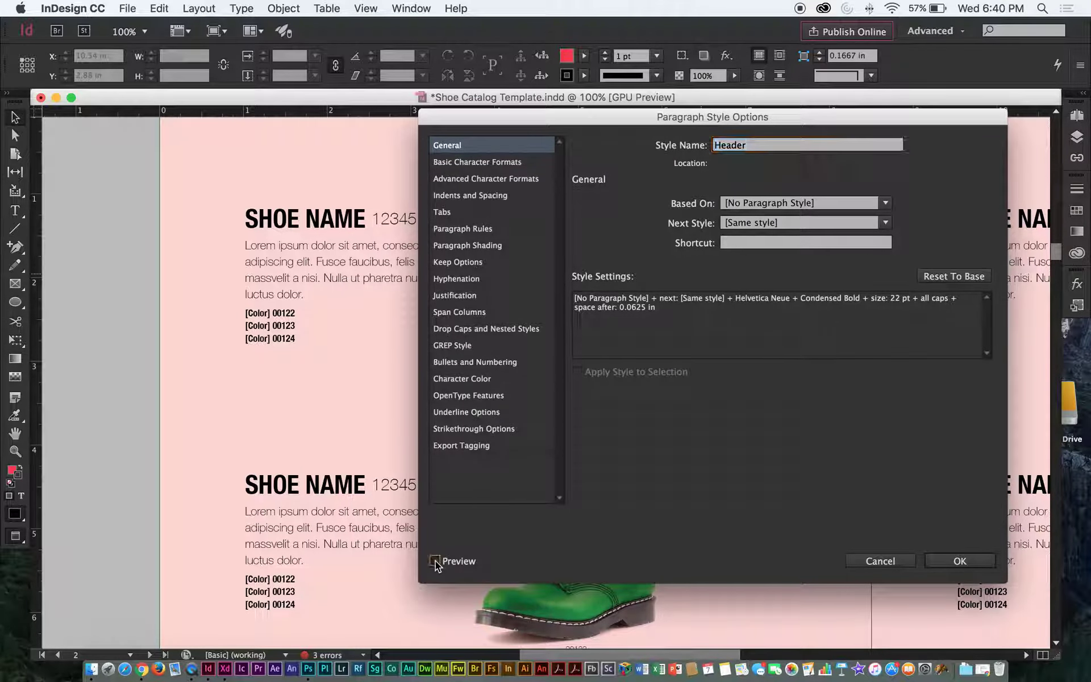
mouse_move(559, 124)
mouse_down()
mouse_move(539, 115)
mouse_move(573, 117)
mouse_up()
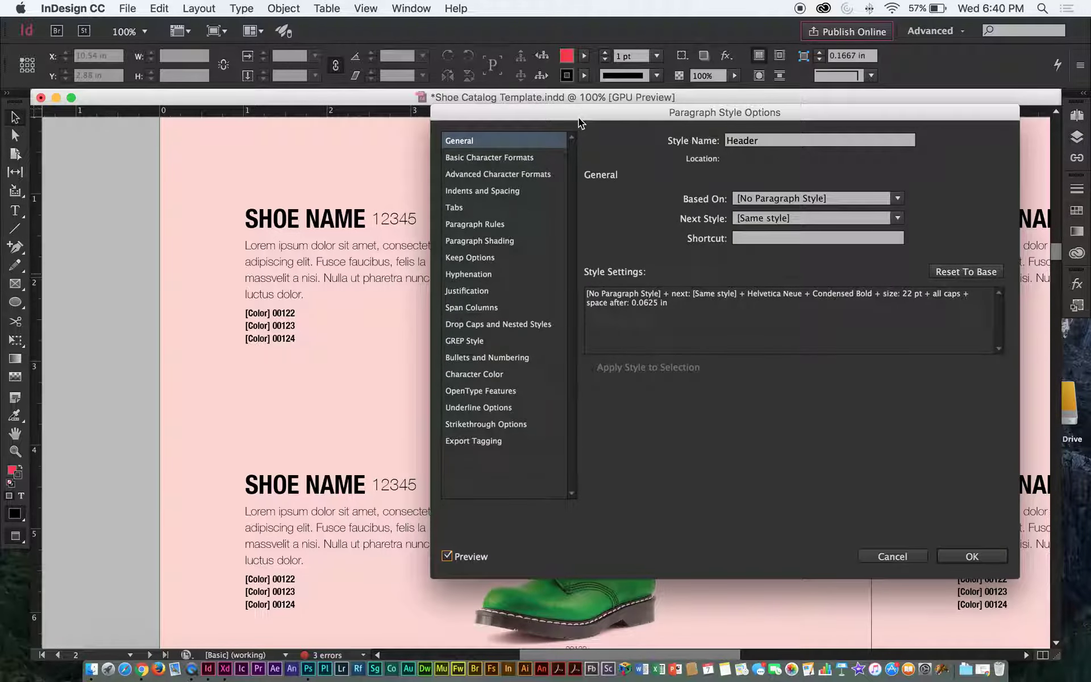
Step: Review the Header style's basic and advanced character formats, and move the dialog further off the description text
click(516, 157)
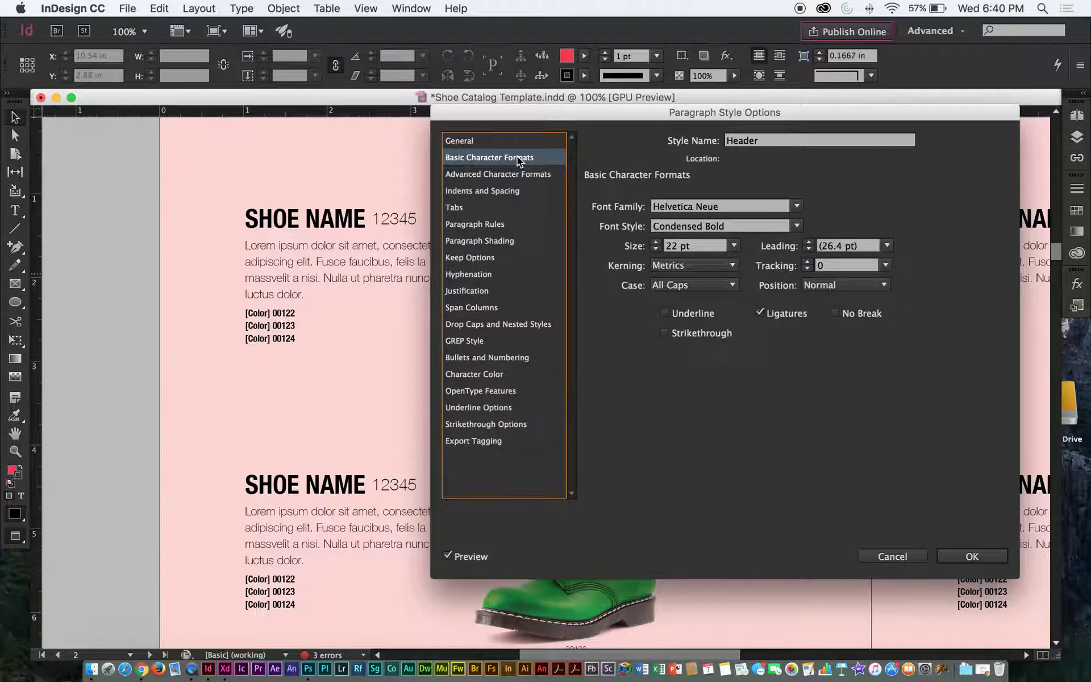
click(488, 174)
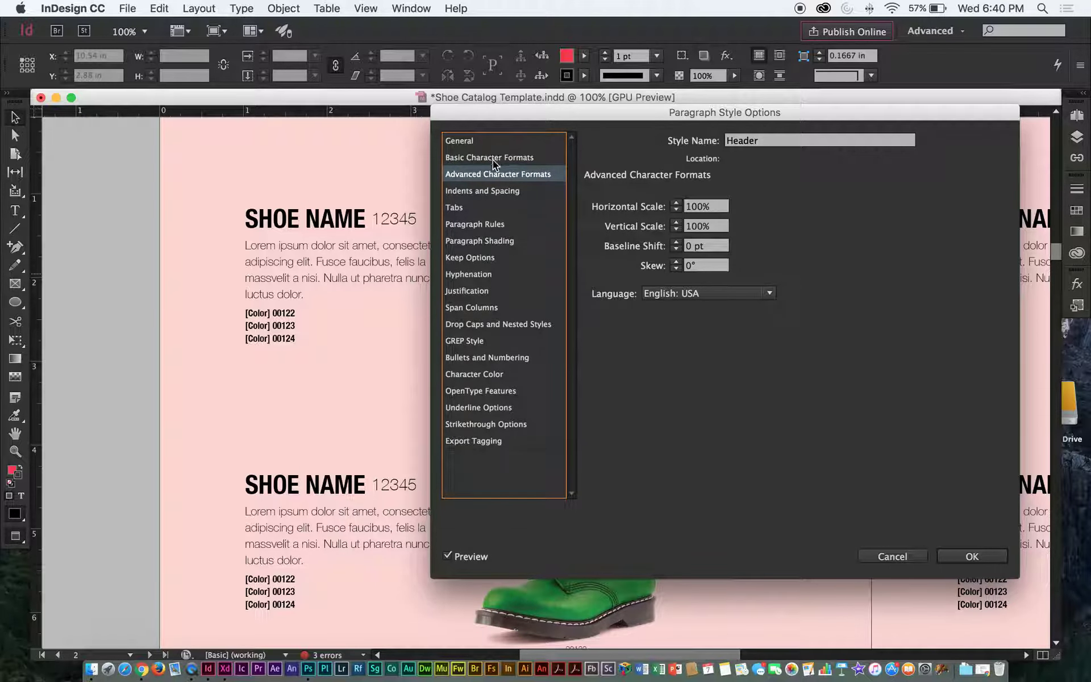
click(493, 159)
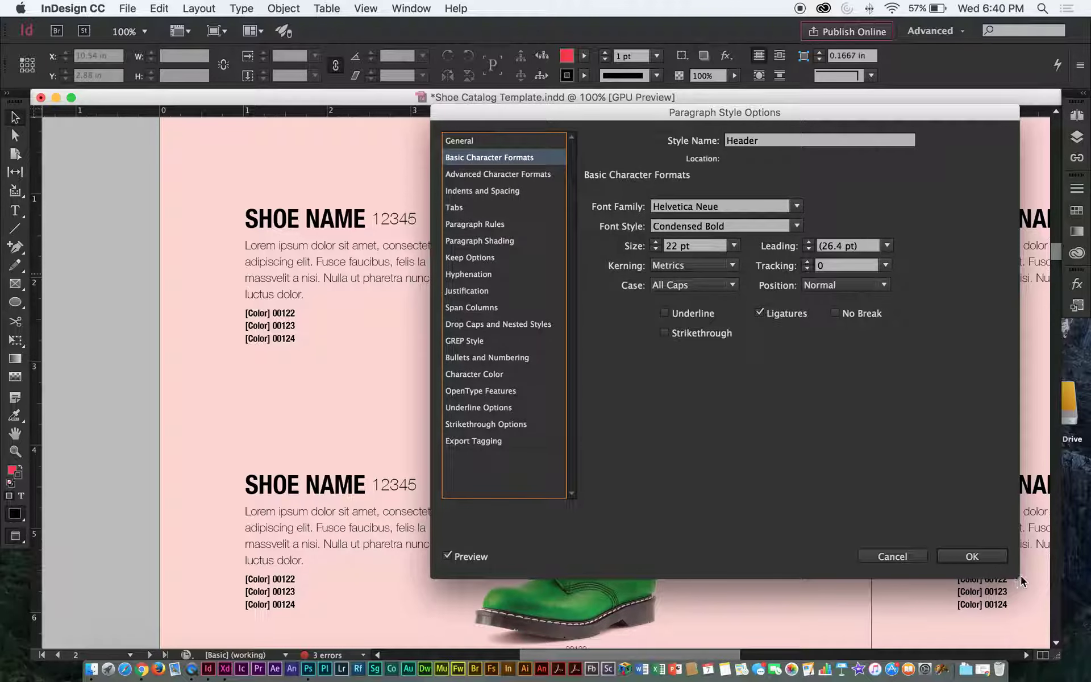
drag(780, 329, 554, 124)
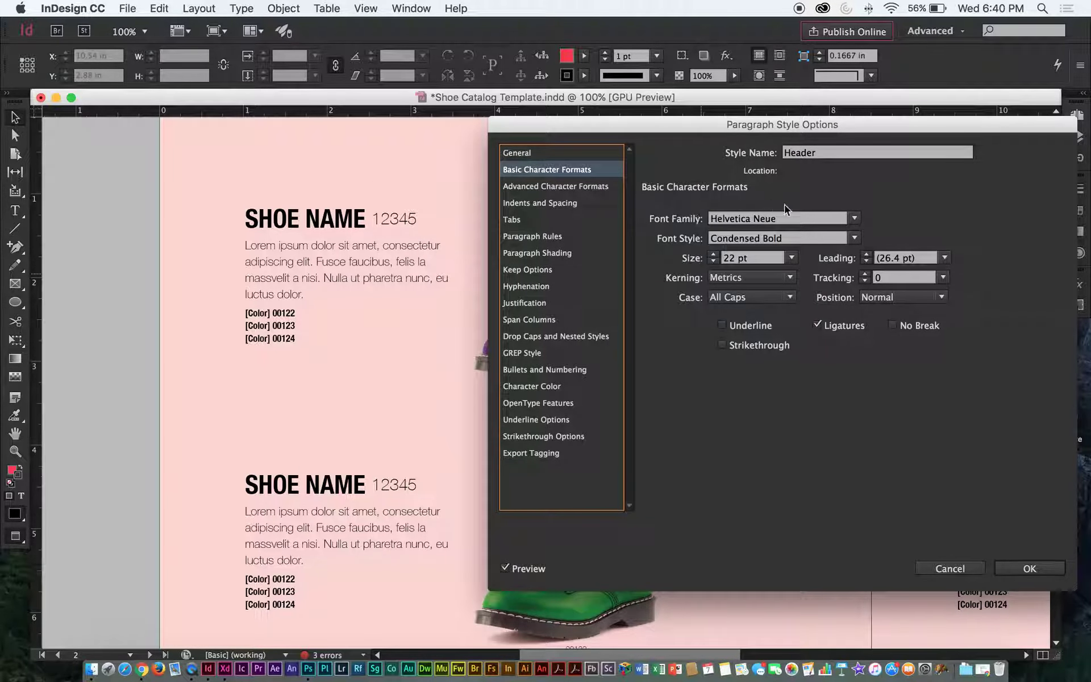
Step: Try basing the Header style on Body Copy, and return its base to [No Paragraph Style]
click(528, 153)
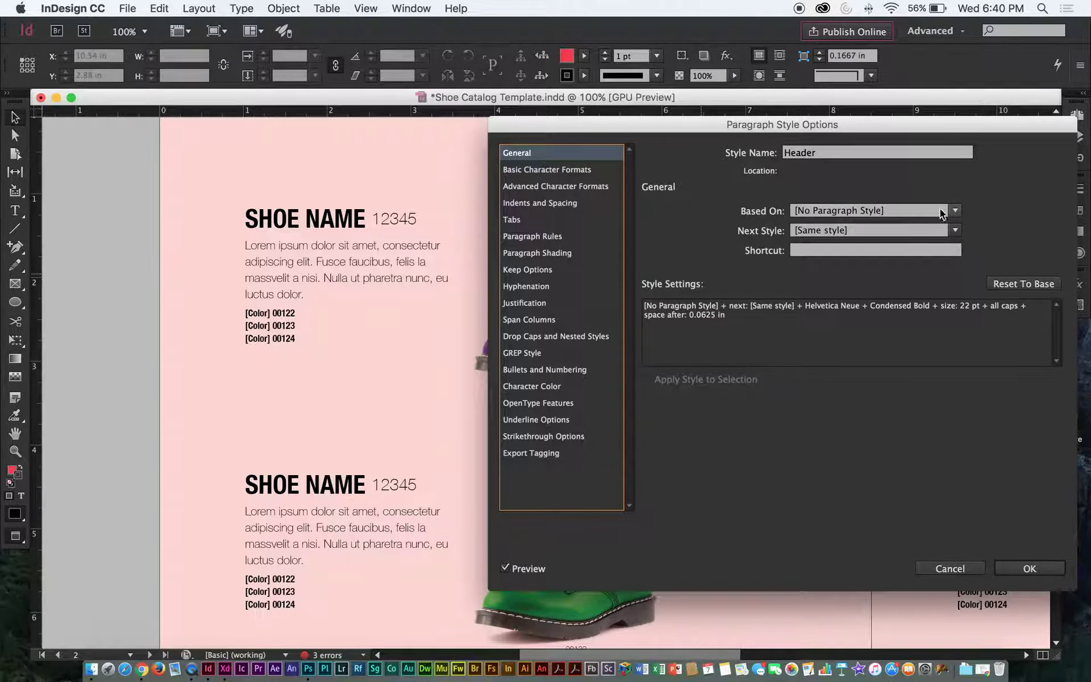
click(956, 212)
click(959, 213)
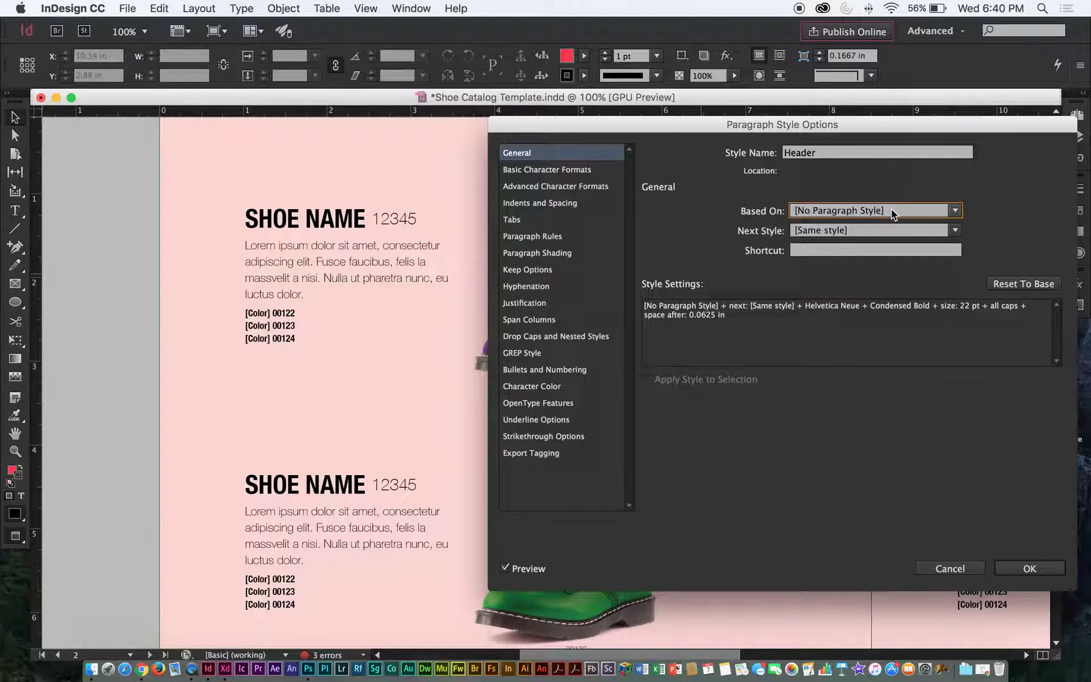
click(956, 211)
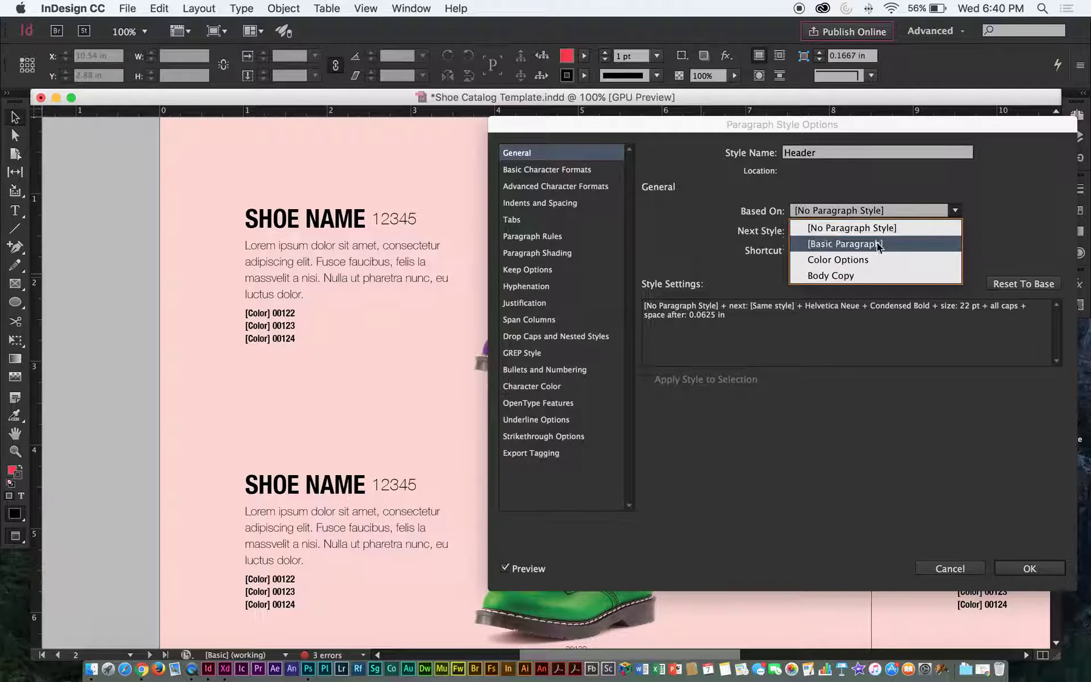
click(856, 272)
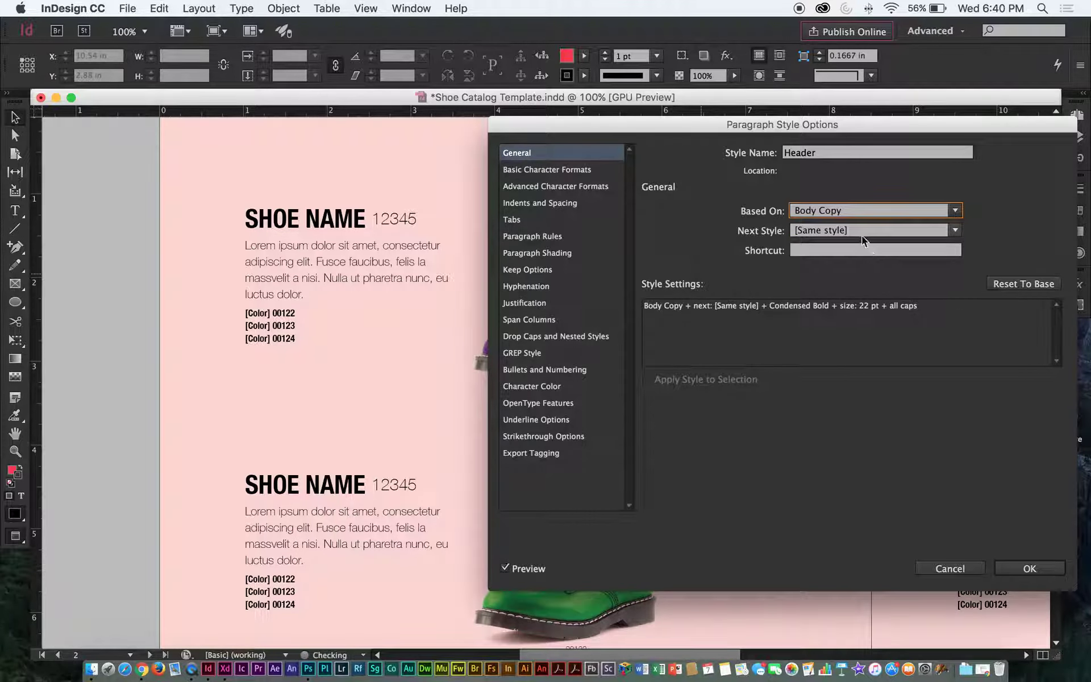
click(955, 211)
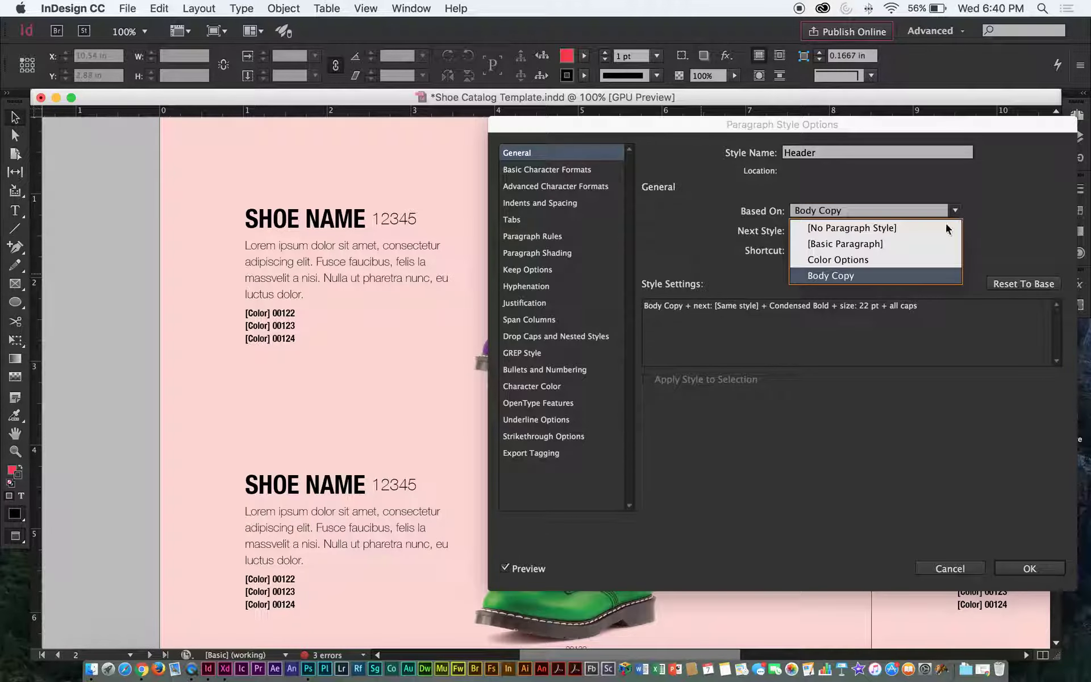
click(895, 228)
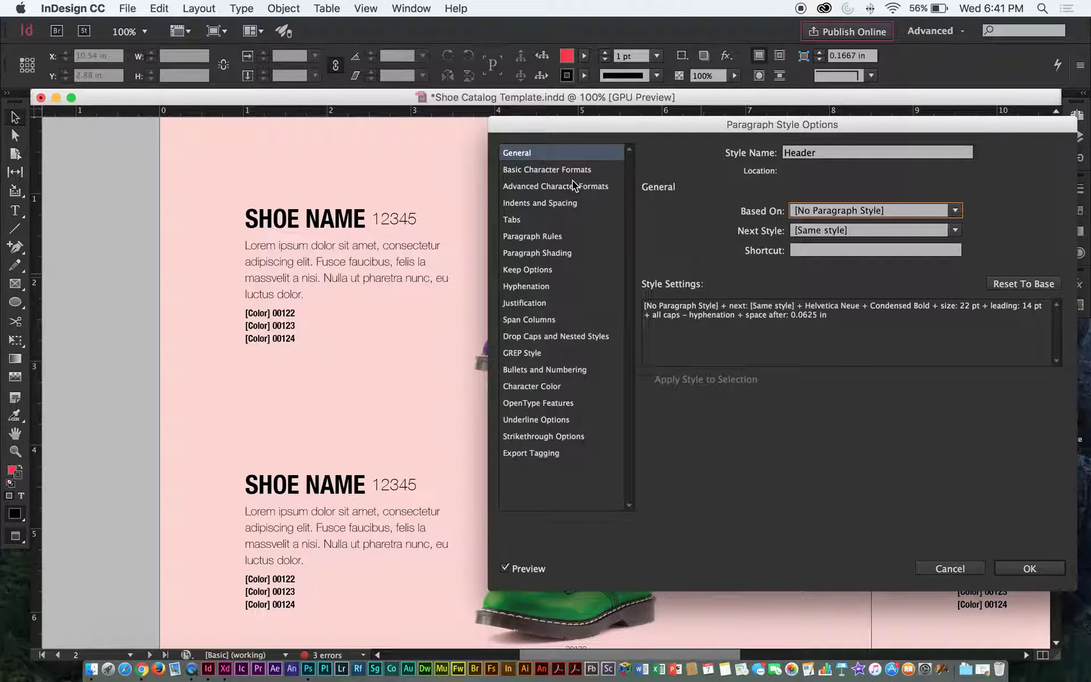
Step: Set the Header style's font family to Avenir in its basic character formats
click(554, 169)
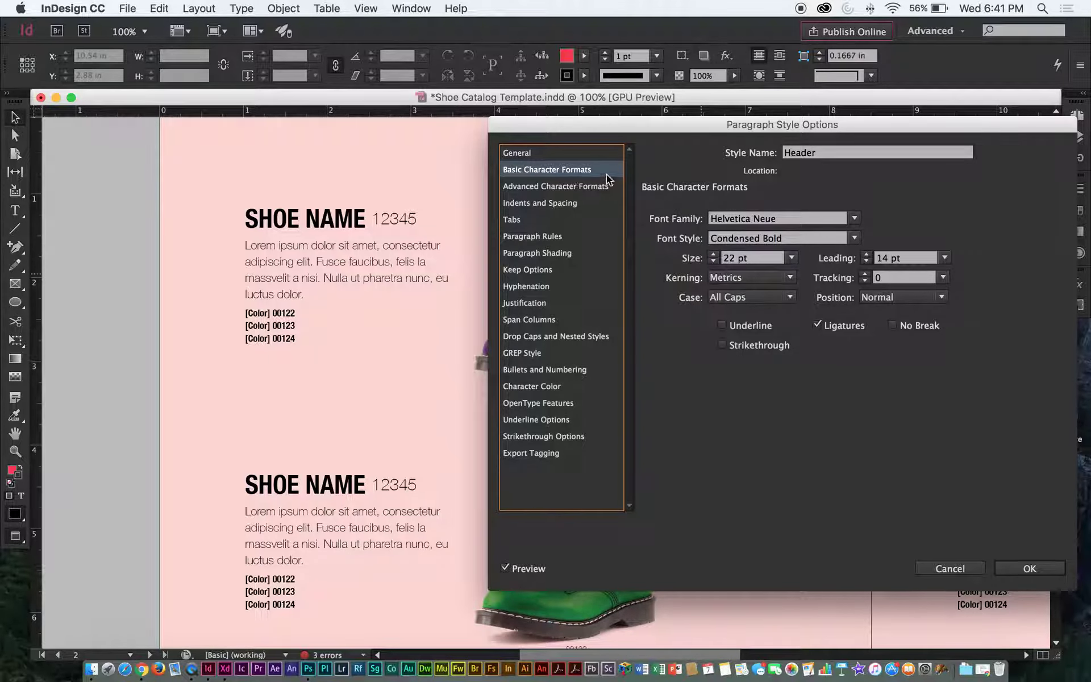
click(855, 219)
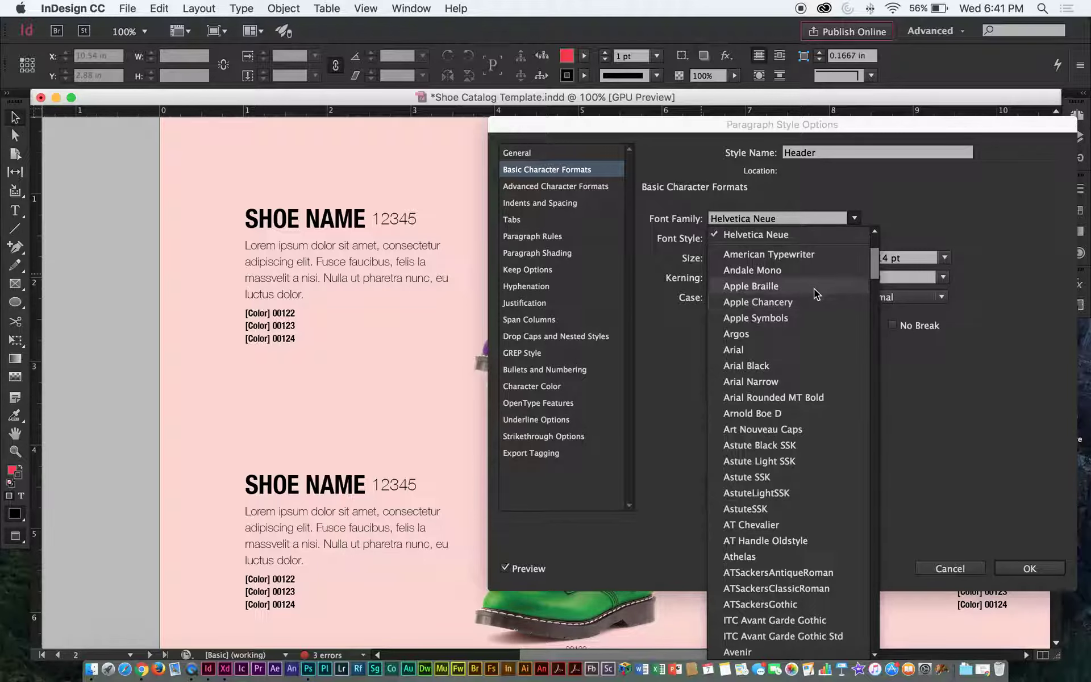
scroll(797, 377, down, 3)
scroll(801, 455, down, 1)
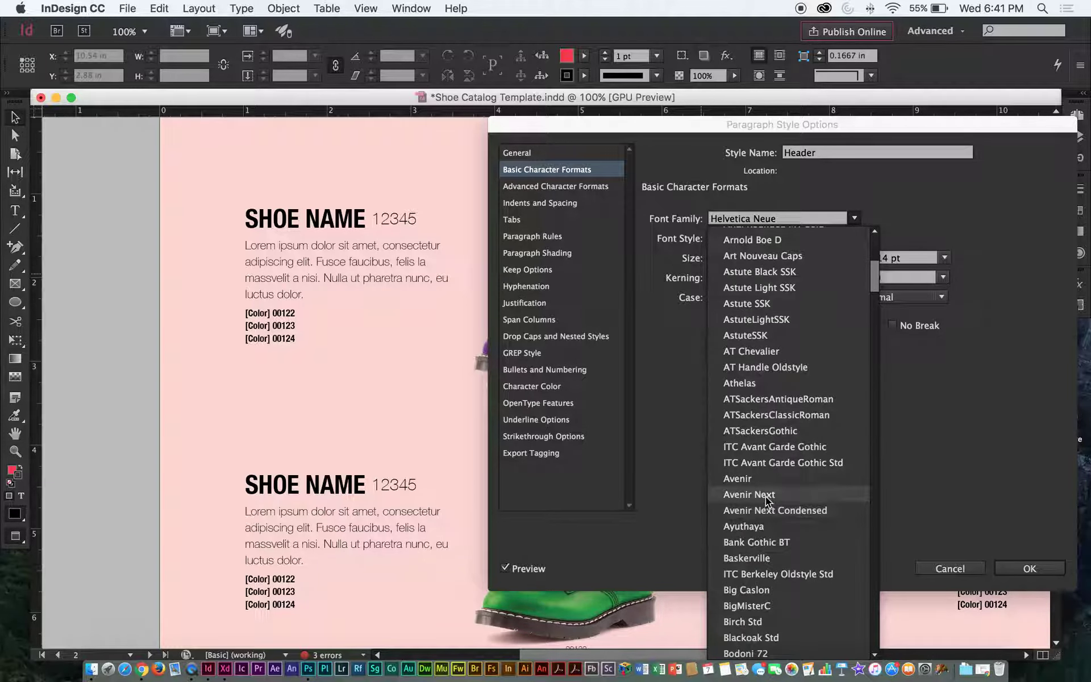
click(752, 479)
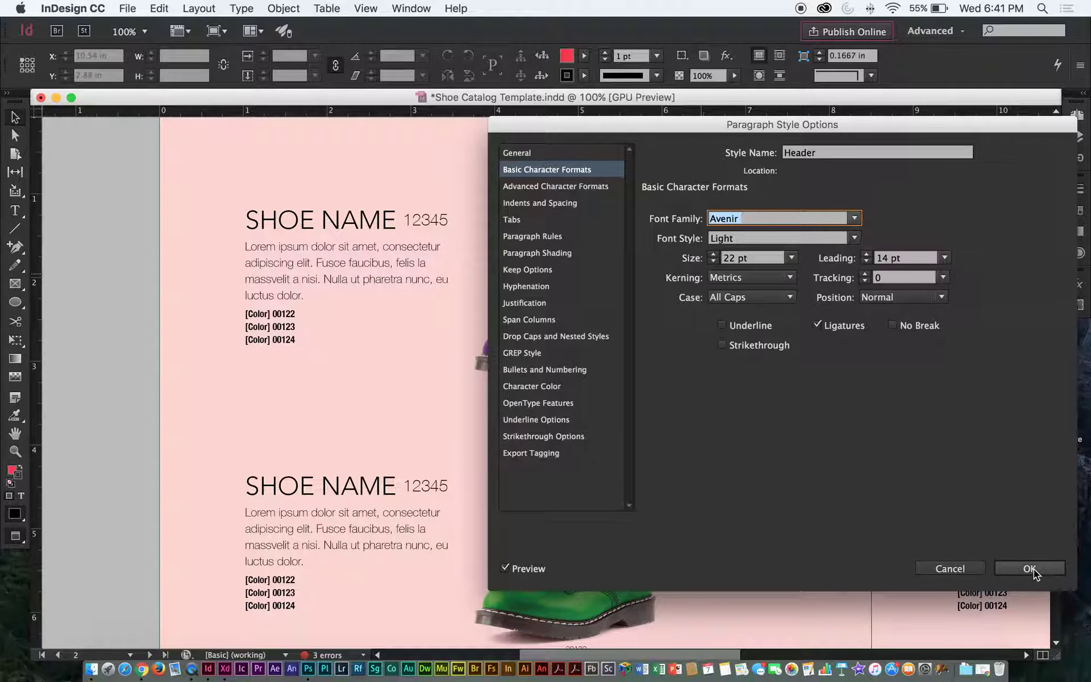
Step: Compare the shoe headings with the preview switched off and on, and apply the Header style changes
click(505, 567)
click(504, 567)
click(505, 567)
click(505, 566)
click(505, 566)
click(506, 567)
click(505, 567)
click(505, 567)
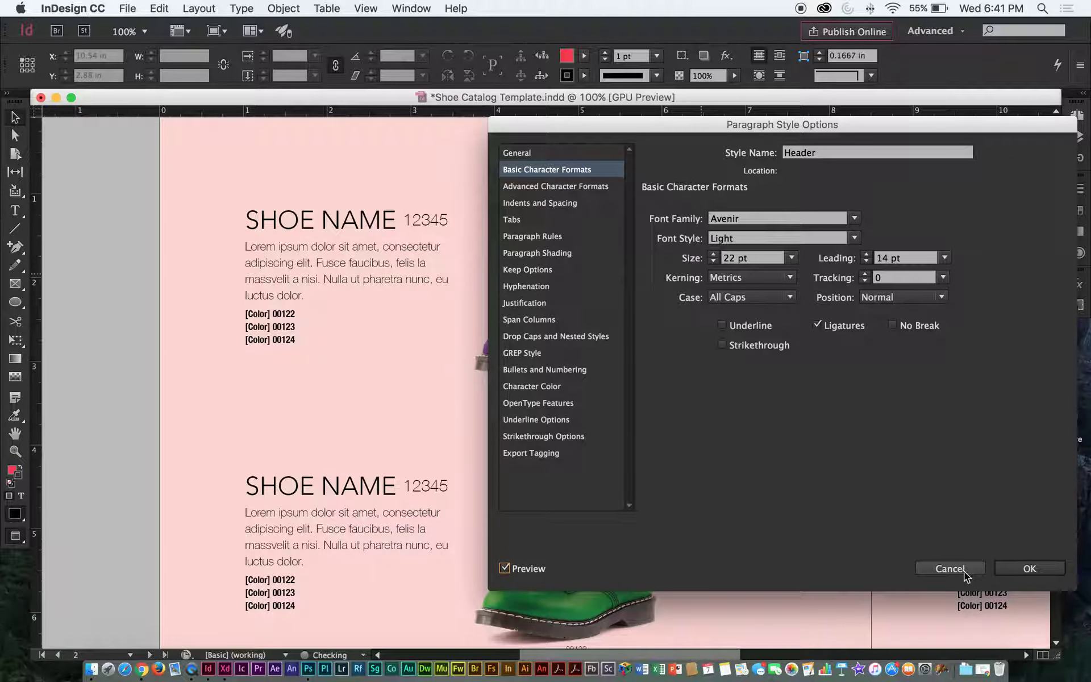
click(1008, 567)
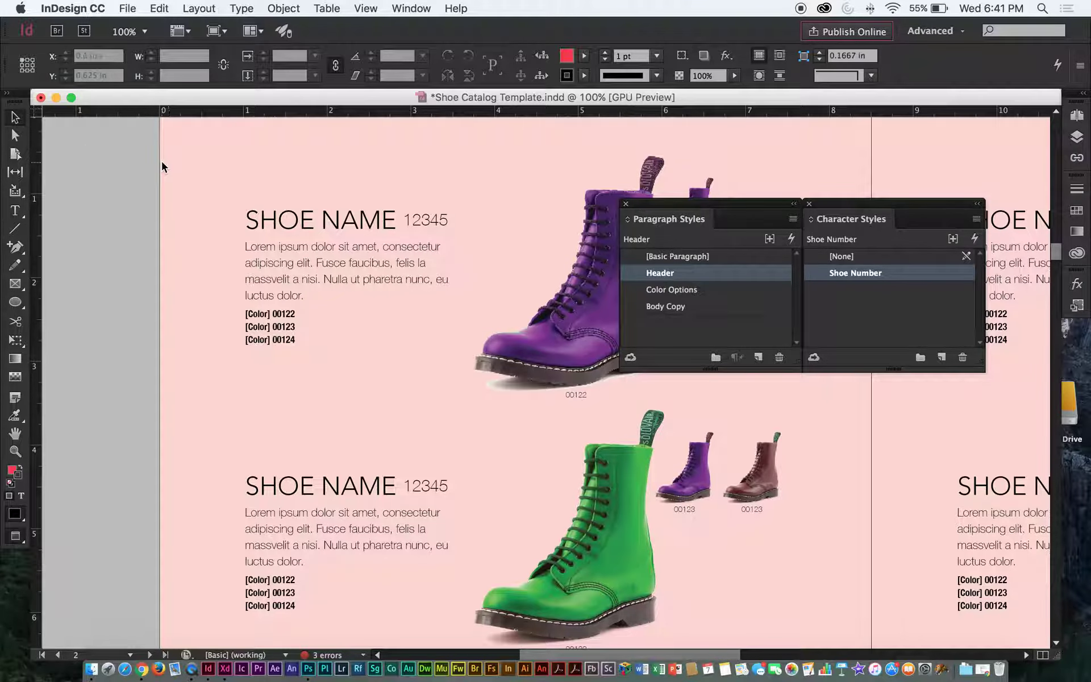
Step: Check the shoe headings across the boot and sneaker spreads, and return to the first pink boot spread
key(super+minus)
key(super+minus)
scroll(555, 324, right, 10)
scroll(555, 324, down, 5)
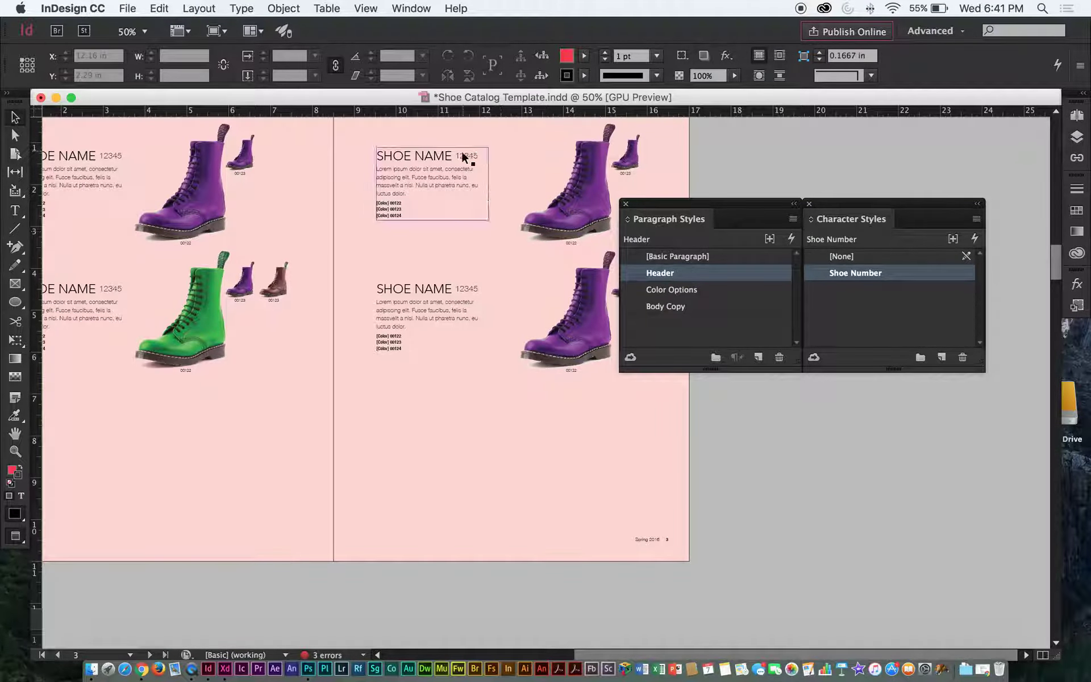
scroll(424, 421, down, 20)
scroll(424, 421, left, 4)
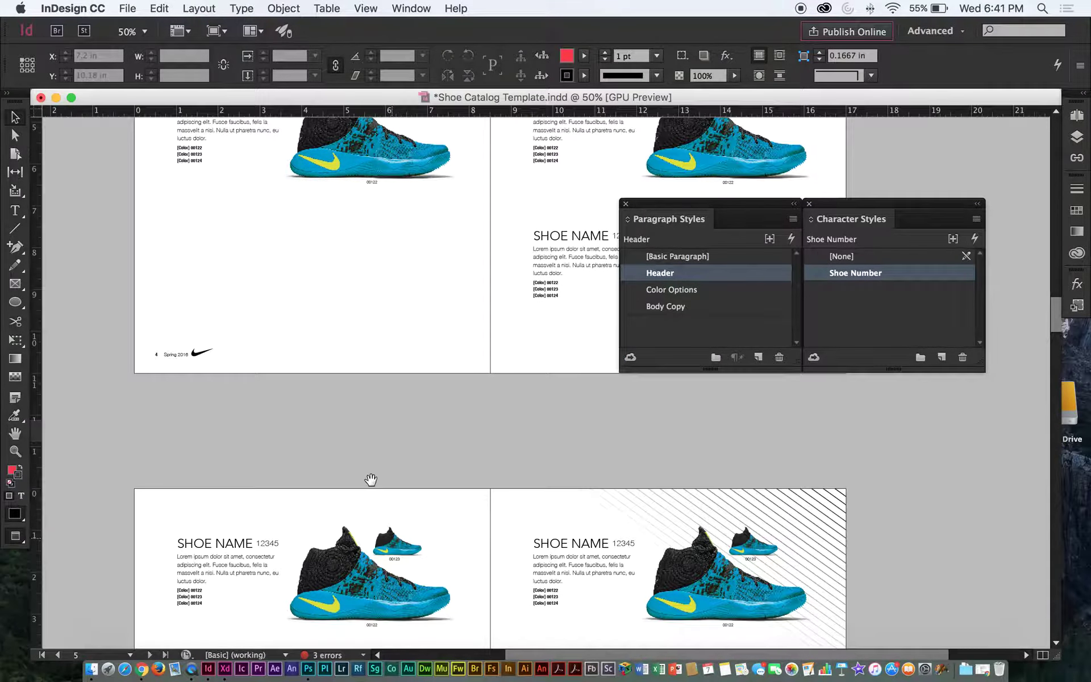
scroll(369, 416, up, 20)
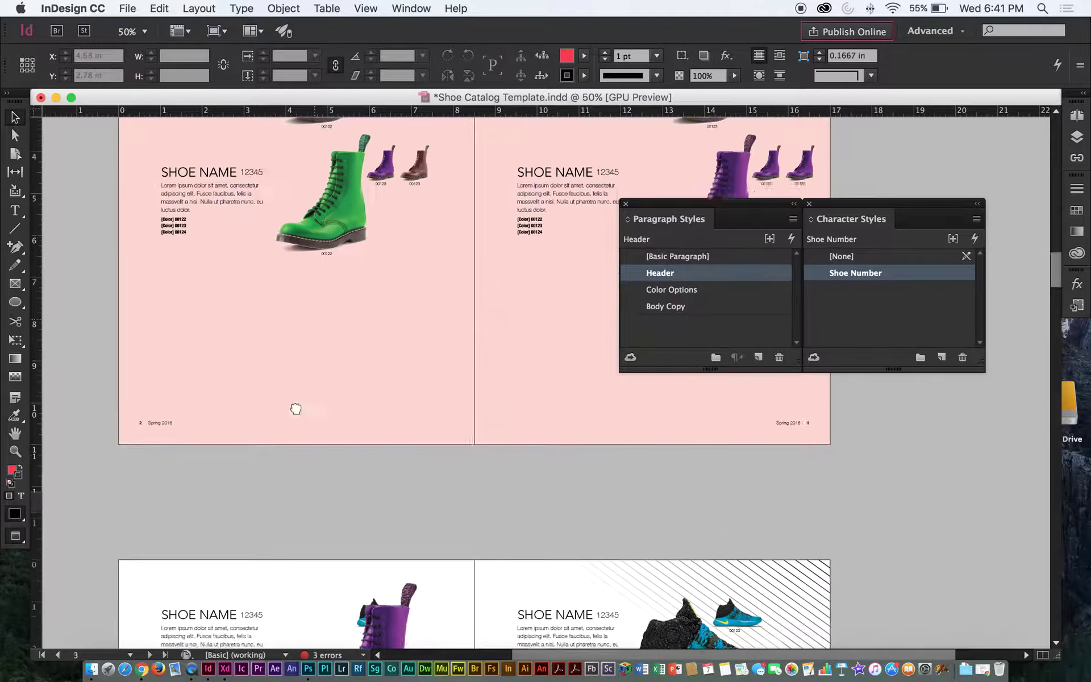
scroll(302, 325, up, 5)
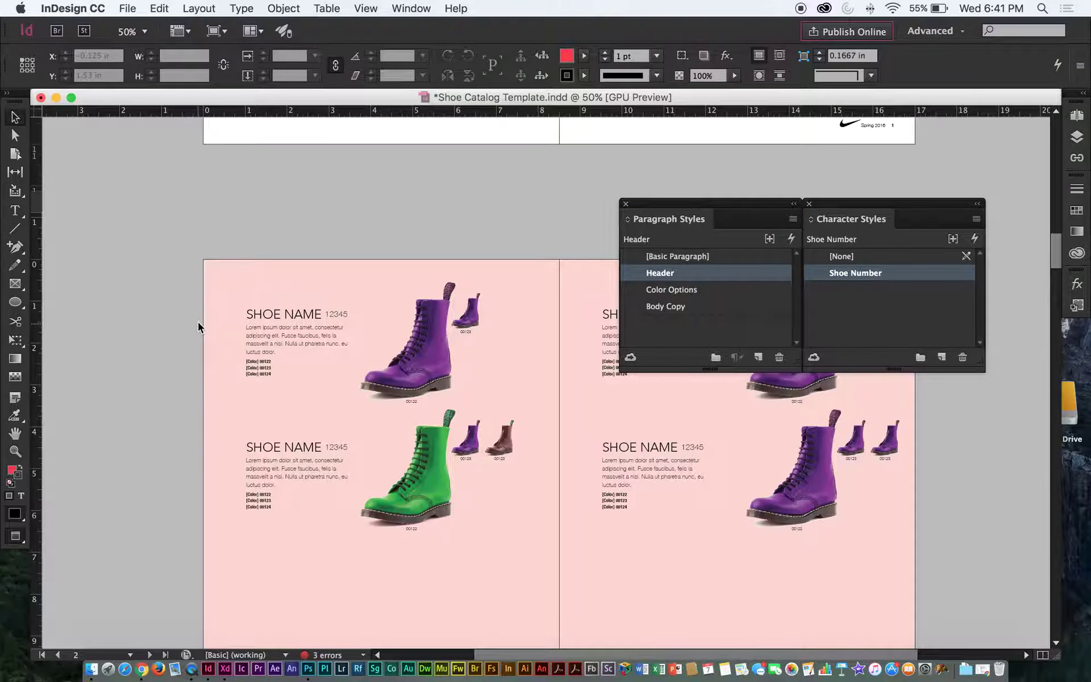
key(super+equal)
scroll(235, 281, right, 3)
scroll(534, 307, left, 6)
key(super+equal)
key(super+minus)
drag(258, 227, 170, 204)
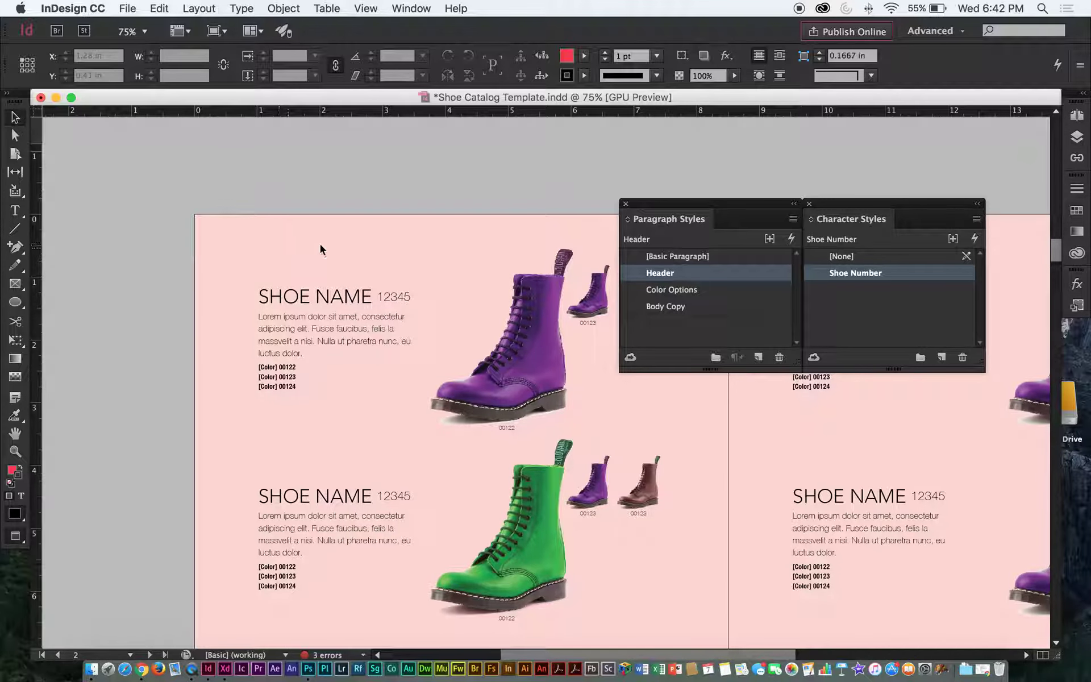
drag(444, 243, 370, 153)
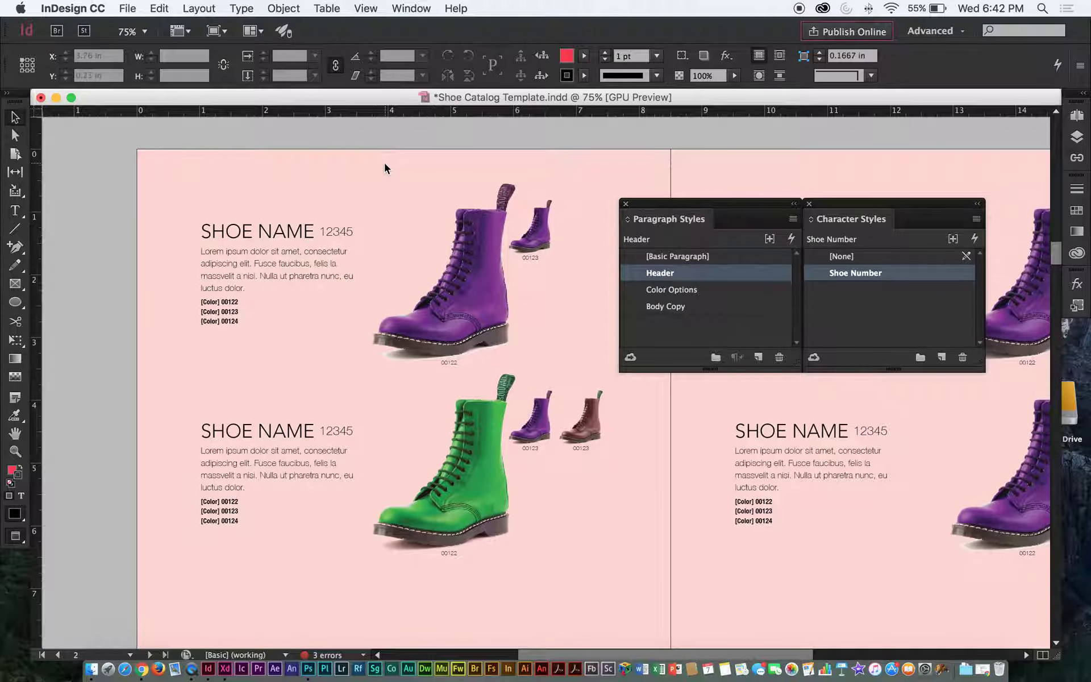
Step: Reopen the Header paragraph style and set its size to 29 pt and leading to 38 pt in the basic character formats
double_click(734, 274)
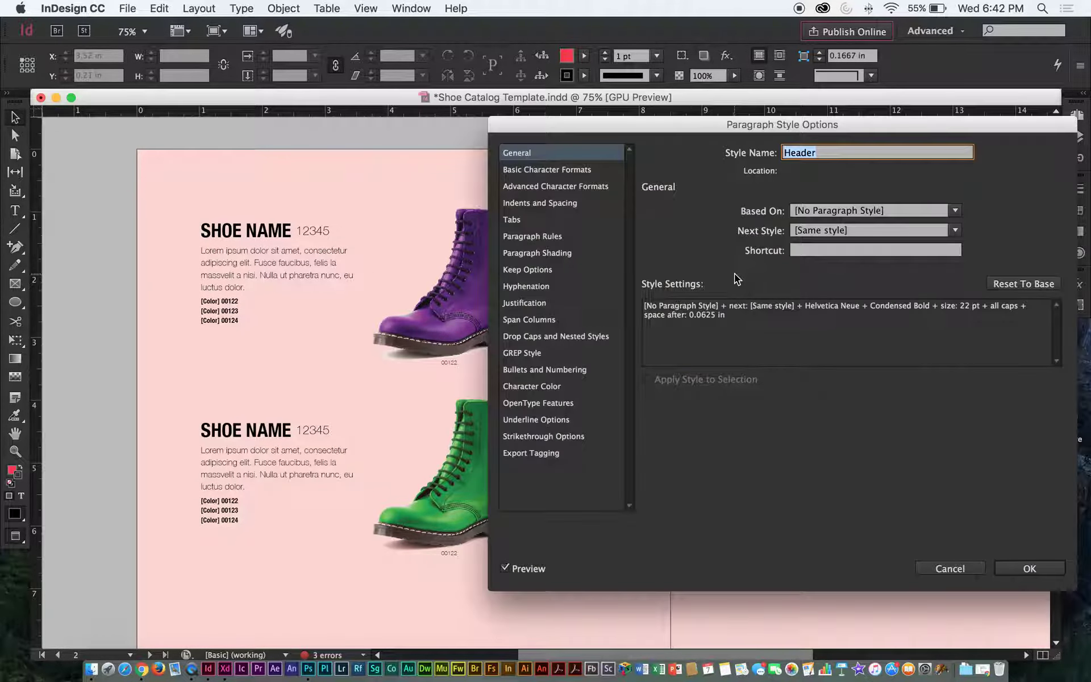
click(525, 186)
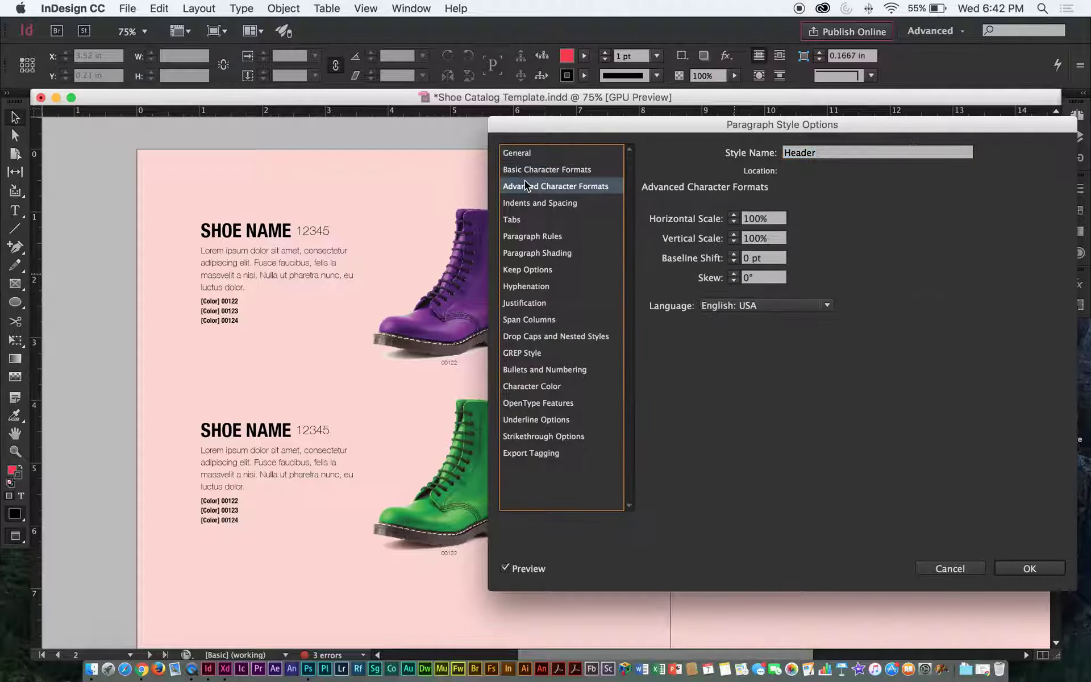
click(526, 169)
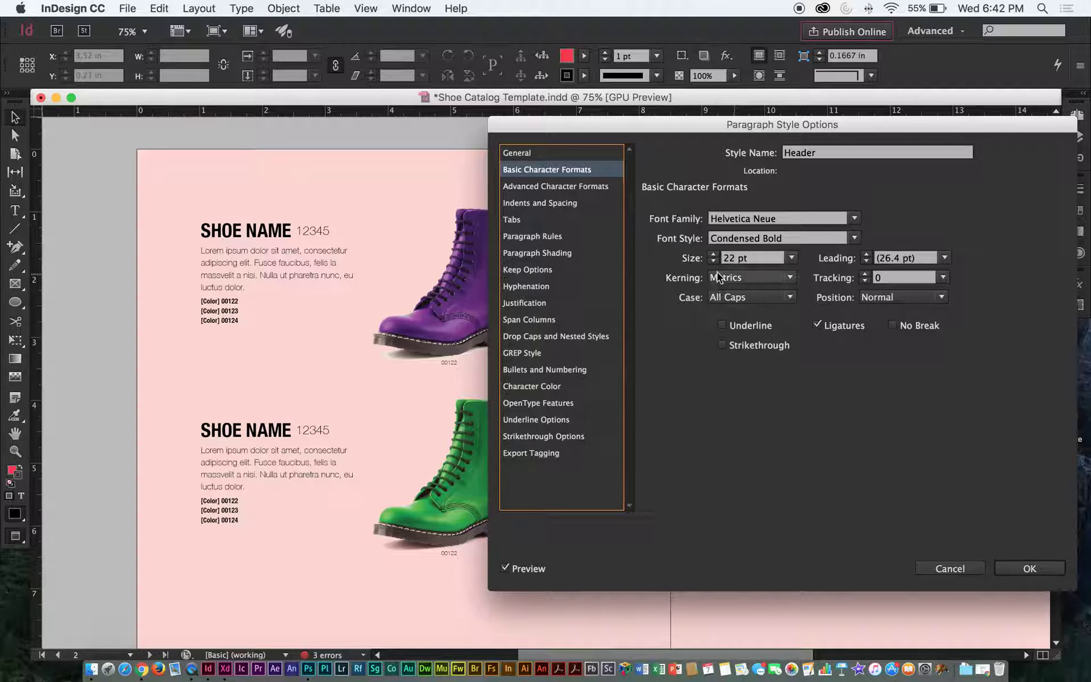
click(715, 253)
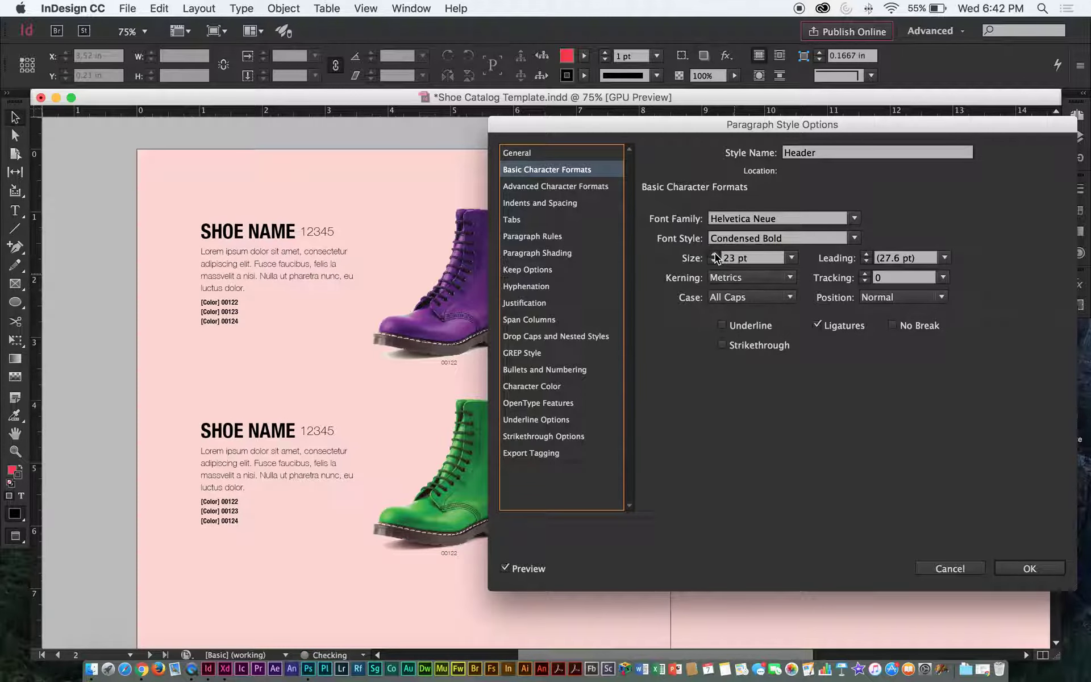
click(715, 254)
click(714, 254)
click(714, 253)
click(714, 254)
click(715, 253)
click(715, 254)
click(715, 253)
click(715, 253)
click(715, 253)
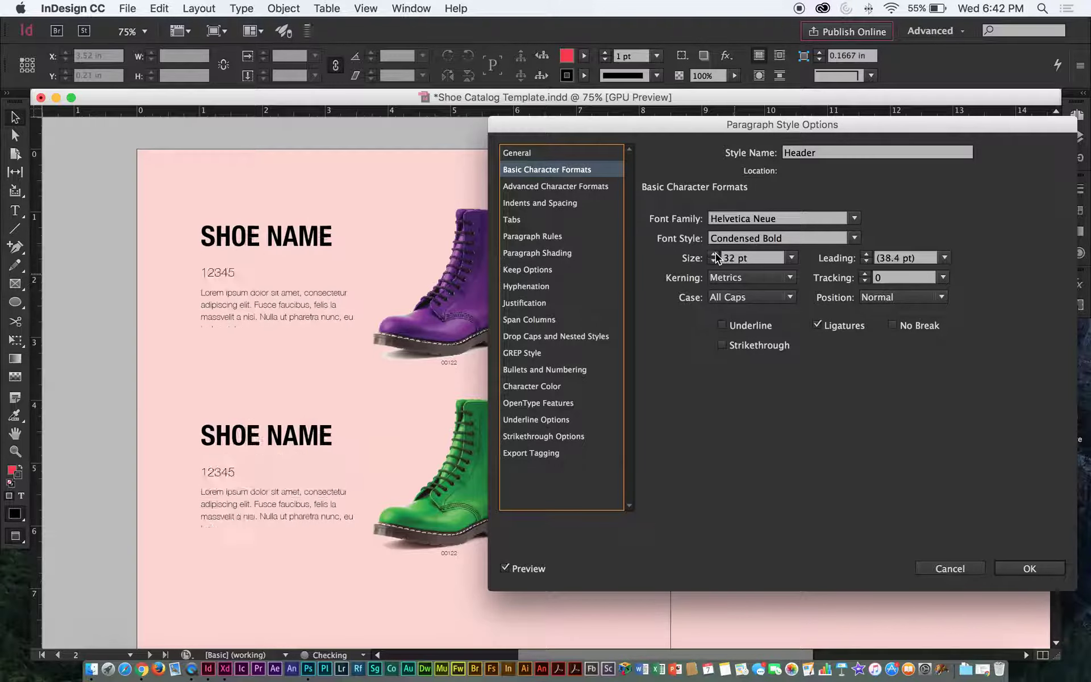
click(714, 262)
click(714, 261)
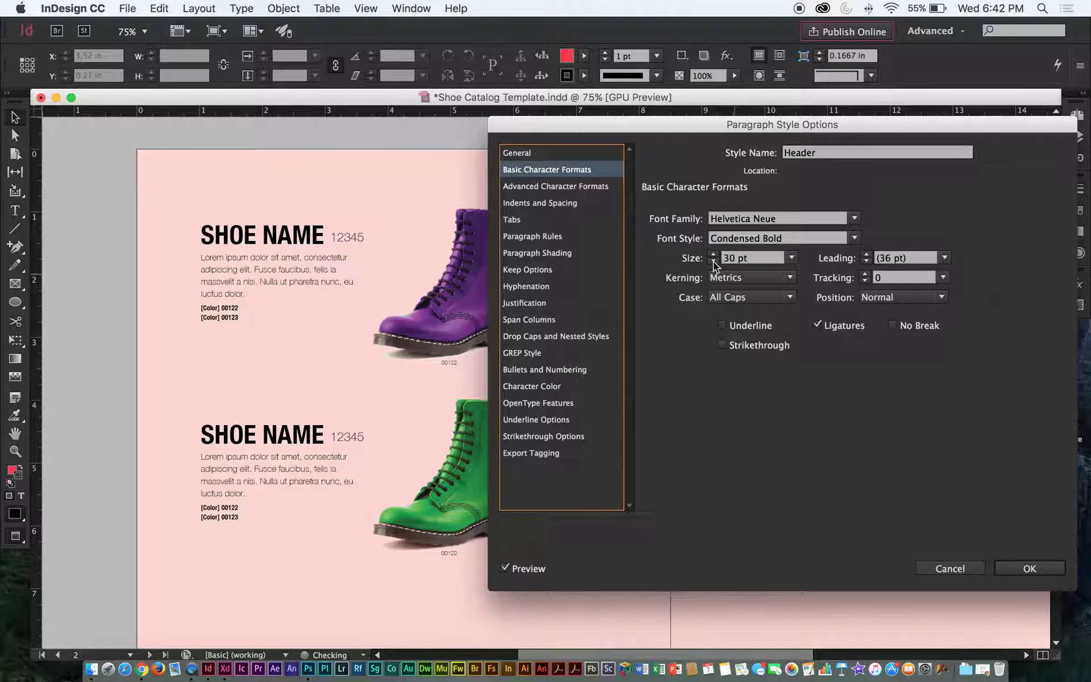
click(714, 262)
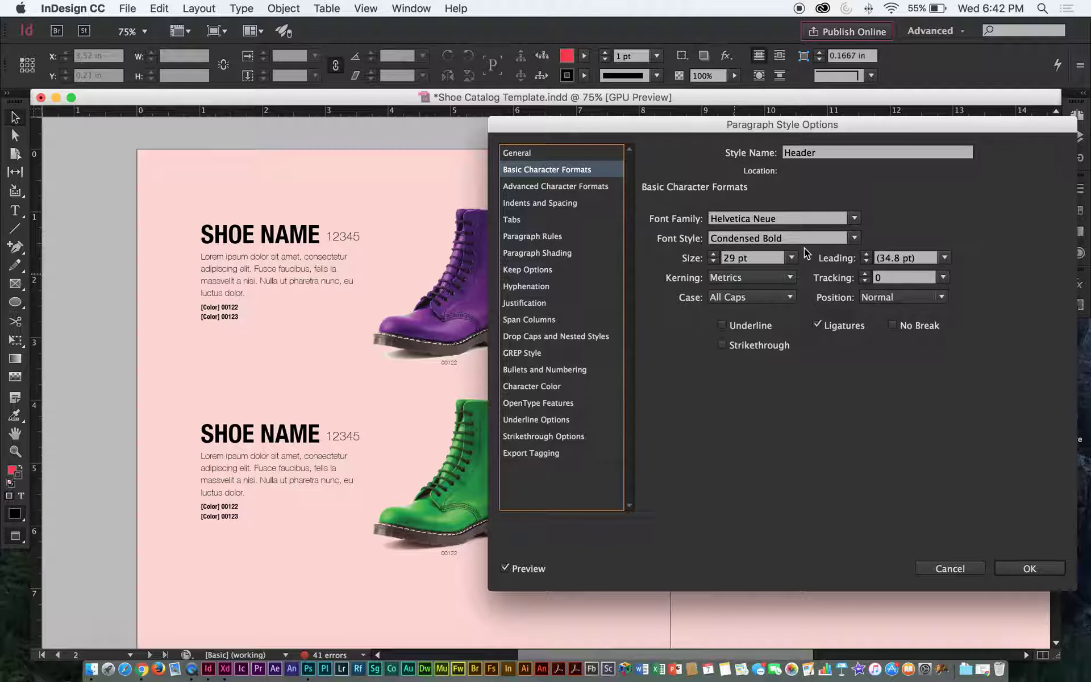
click(868, 256)
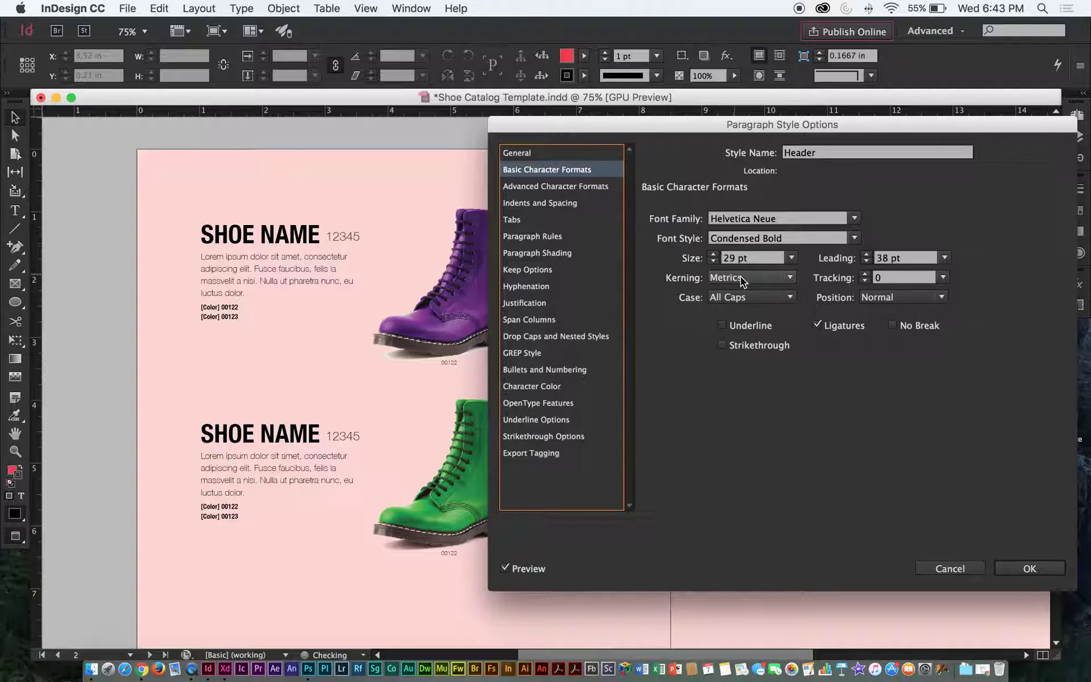
Step: Try the Header style's case as Normal, Small Caps and OpenType All Small Caps, and set it back to Normal
click(771, 298)
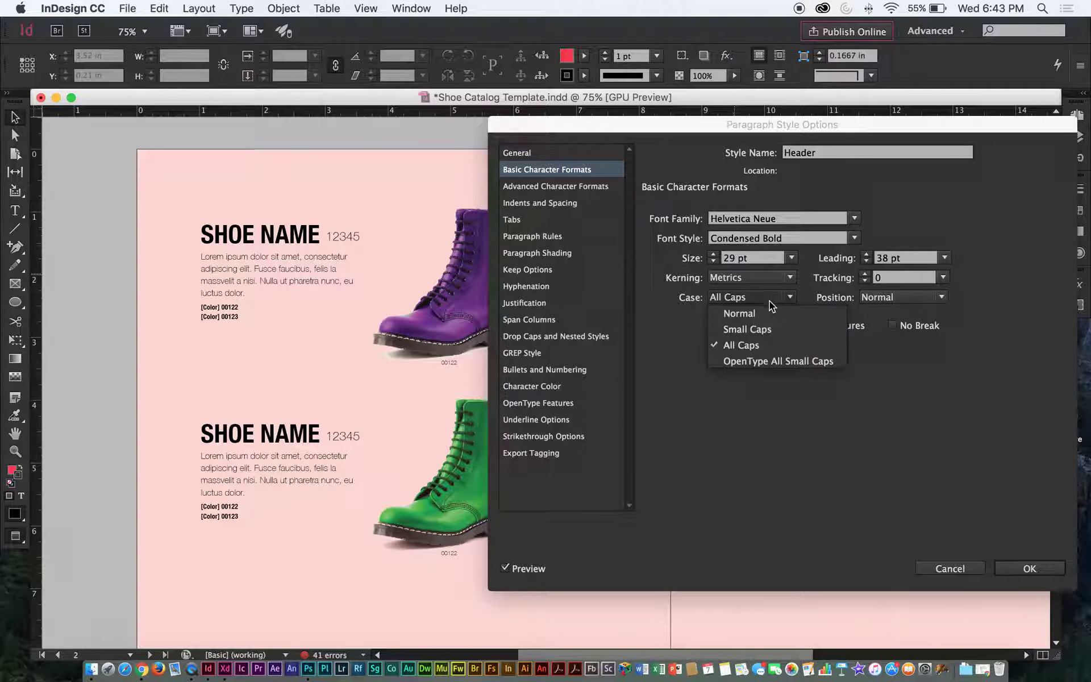
click(747, 314)
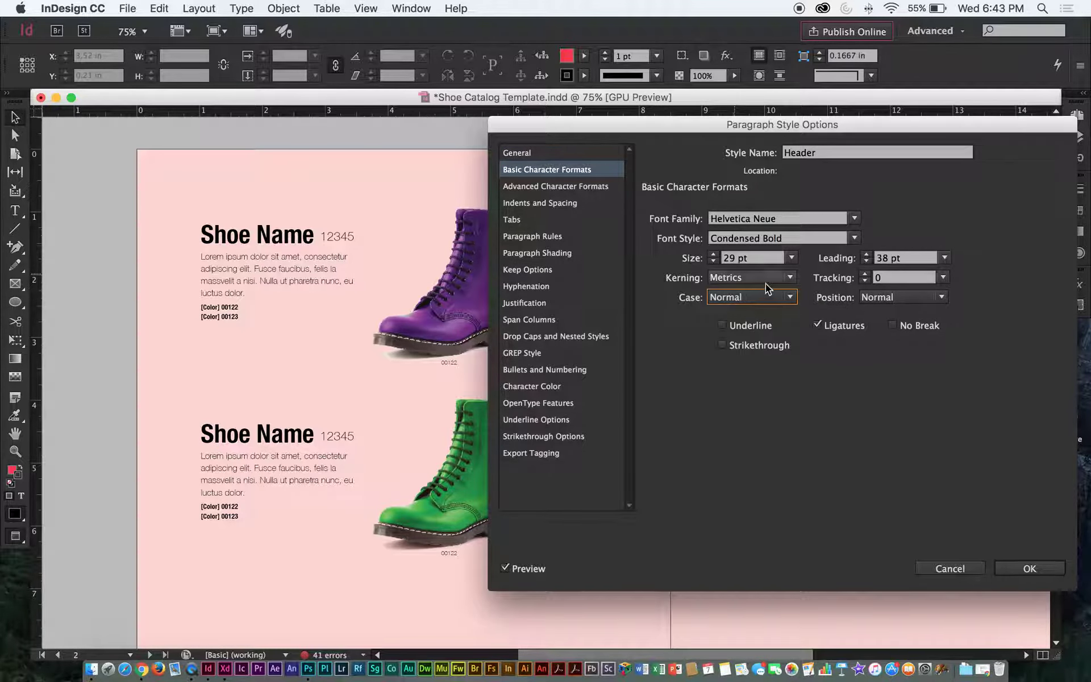
click(761, 297)
click(759, 329)
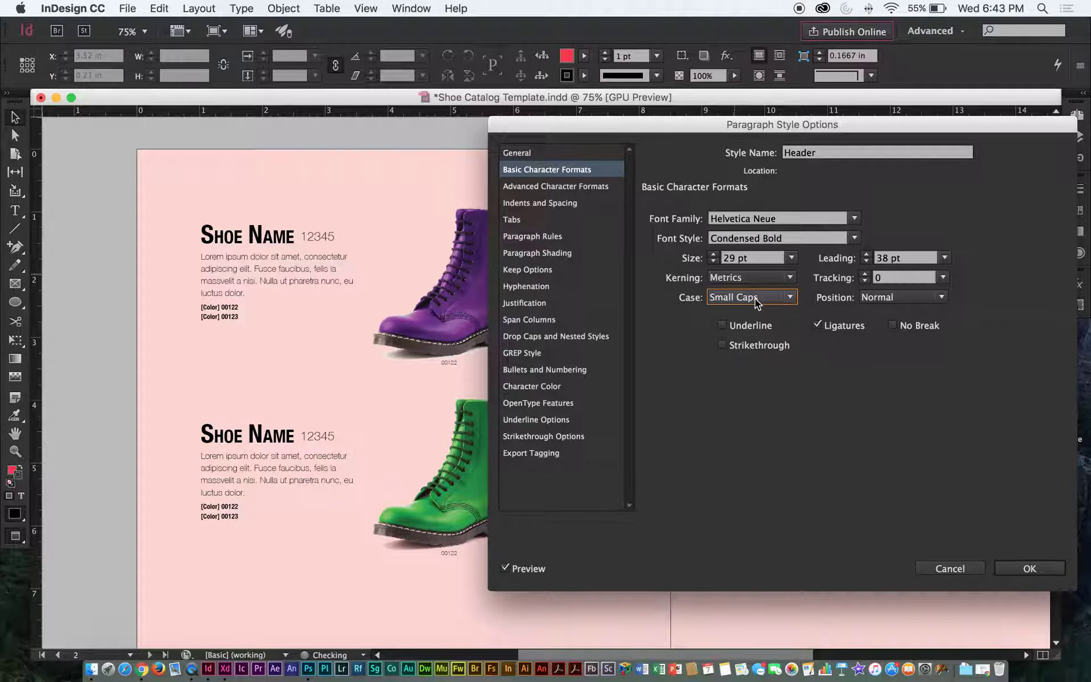
click(757, 301)
click(748, 363)
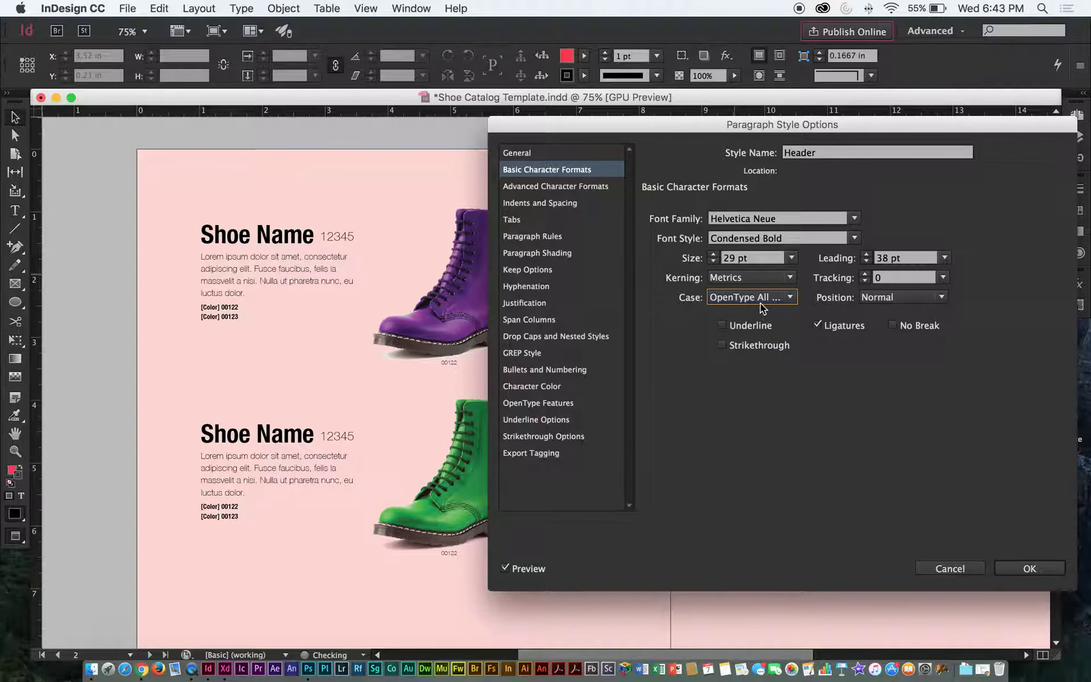
click(762, 299)
click(746, 314)
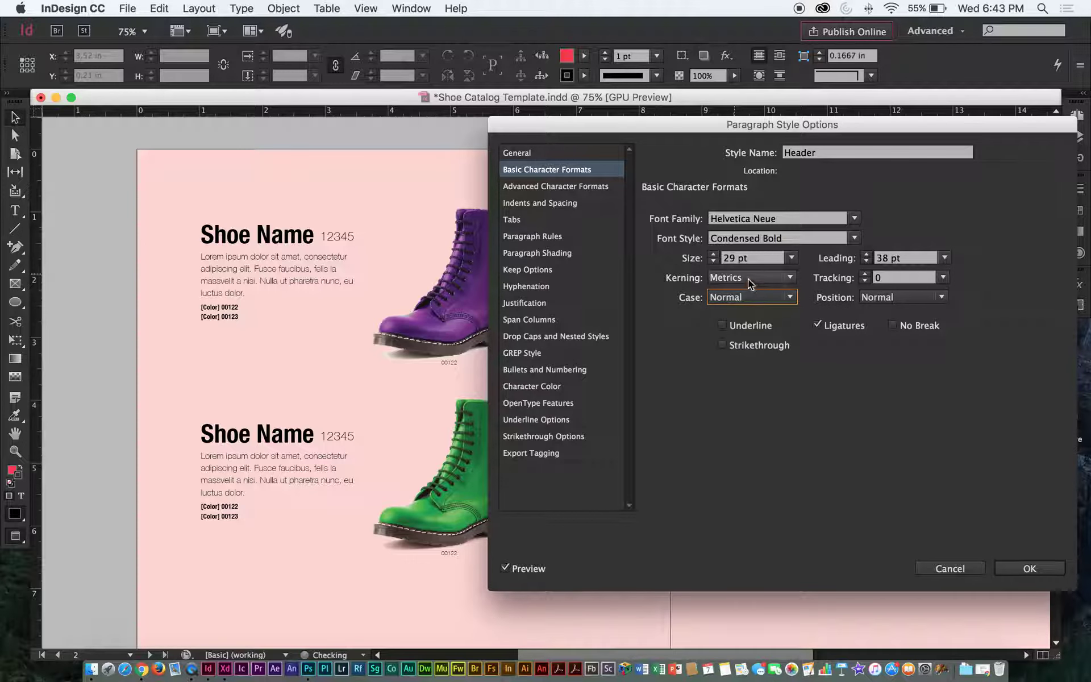
Step: Try underlining the Header style, reposition the dialog to view the first shoe entry, and remove the underline
click(750, 279)
click(884, 319)
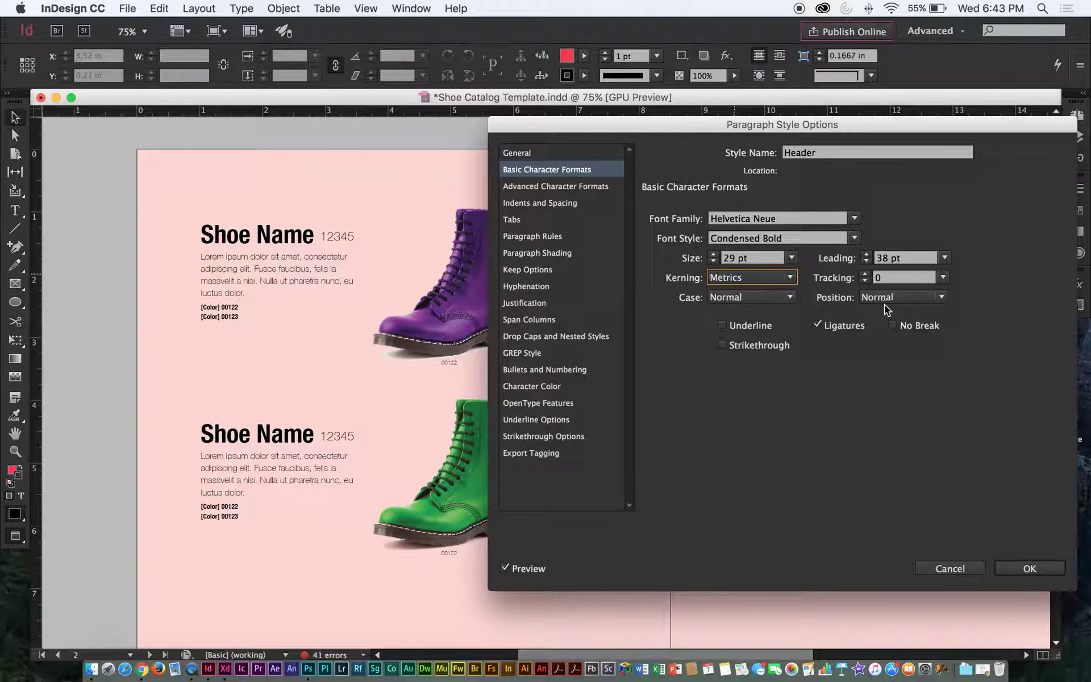
click(722, 325)
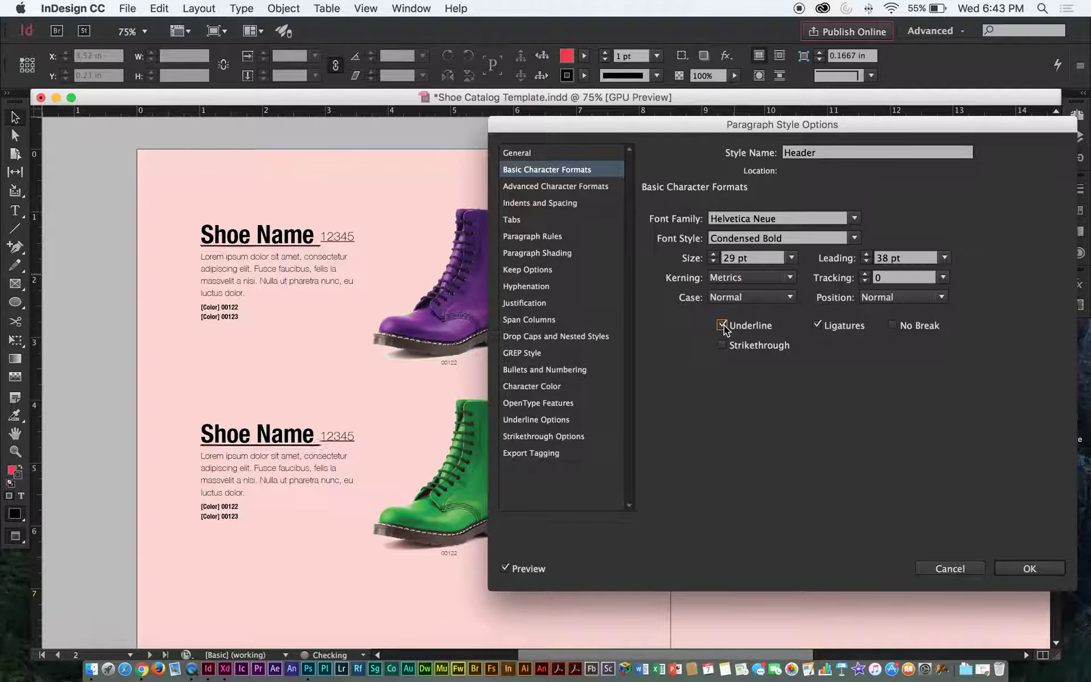
click(723, 325)
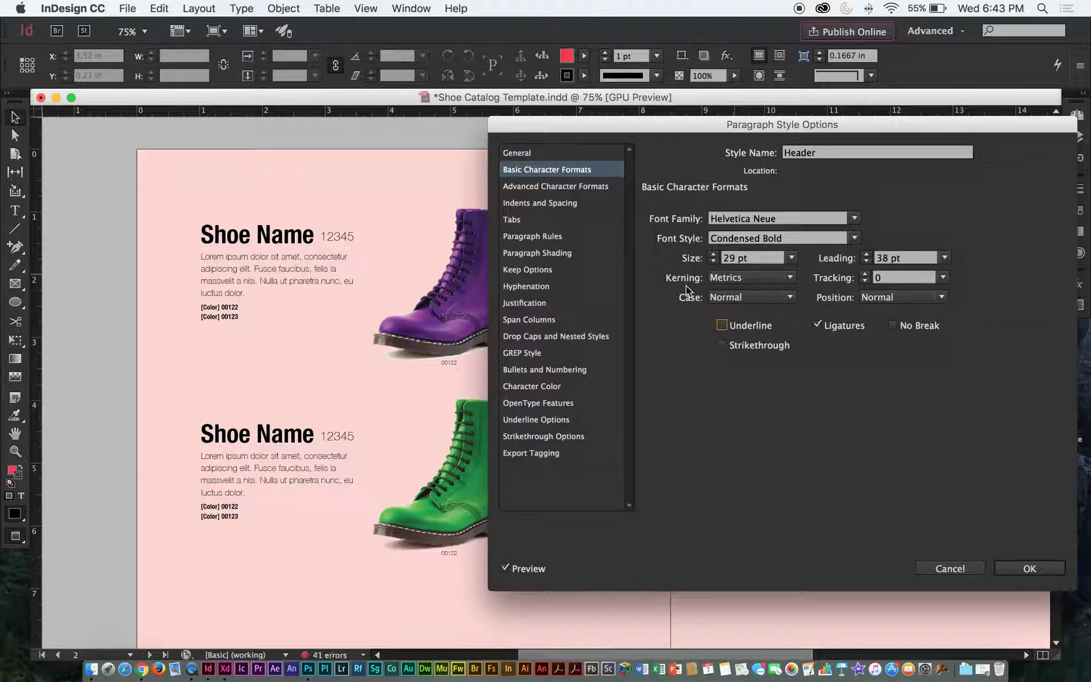
click(723, 325)
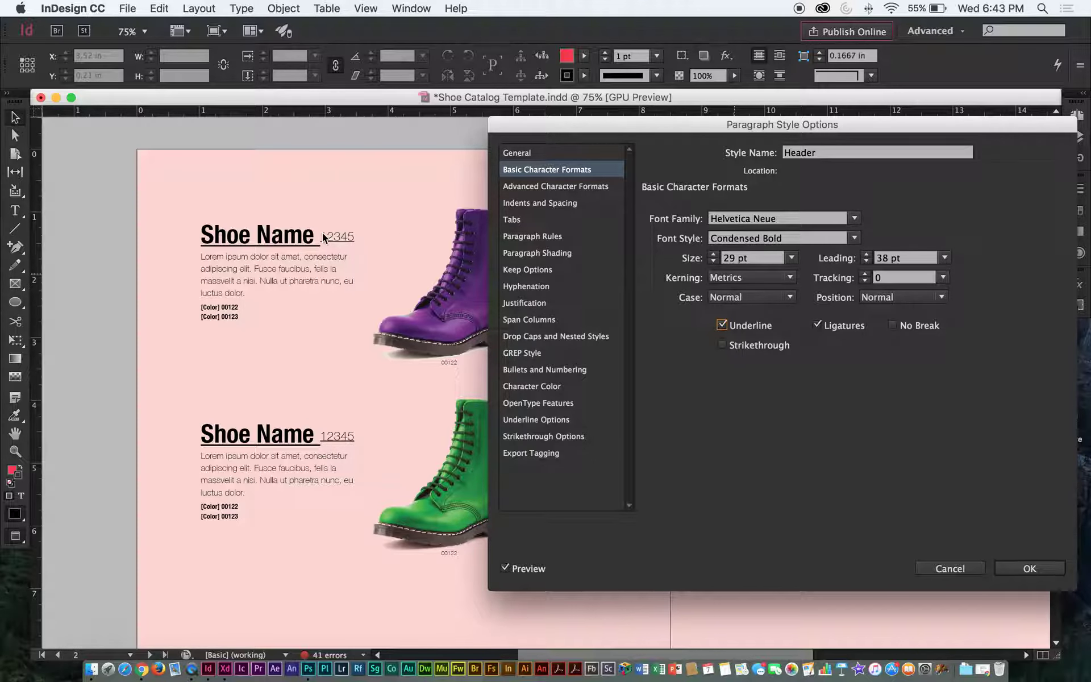
drag(550, 121, 528, 389)
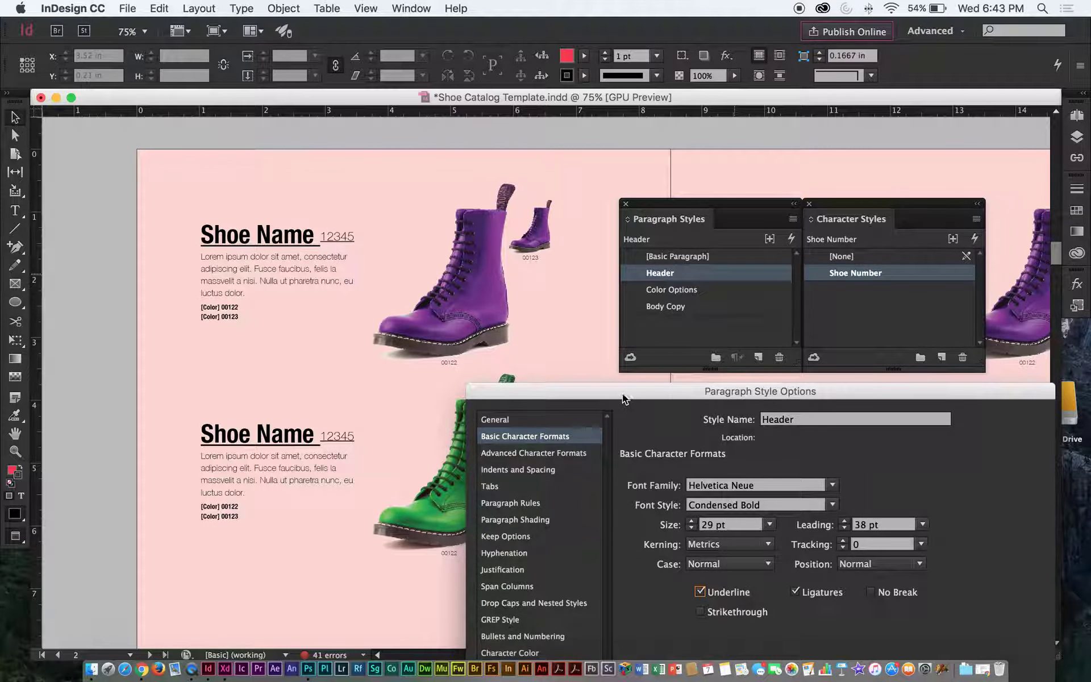
drag(604, 401, 580, 374)
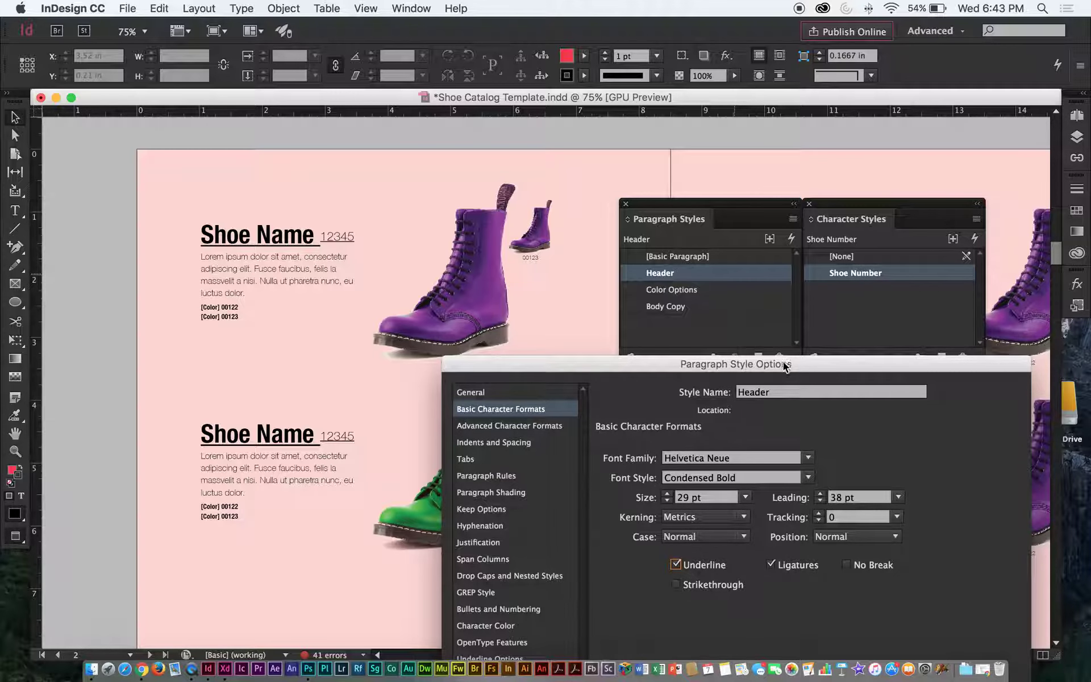
drag(780, 366, 765, 297)
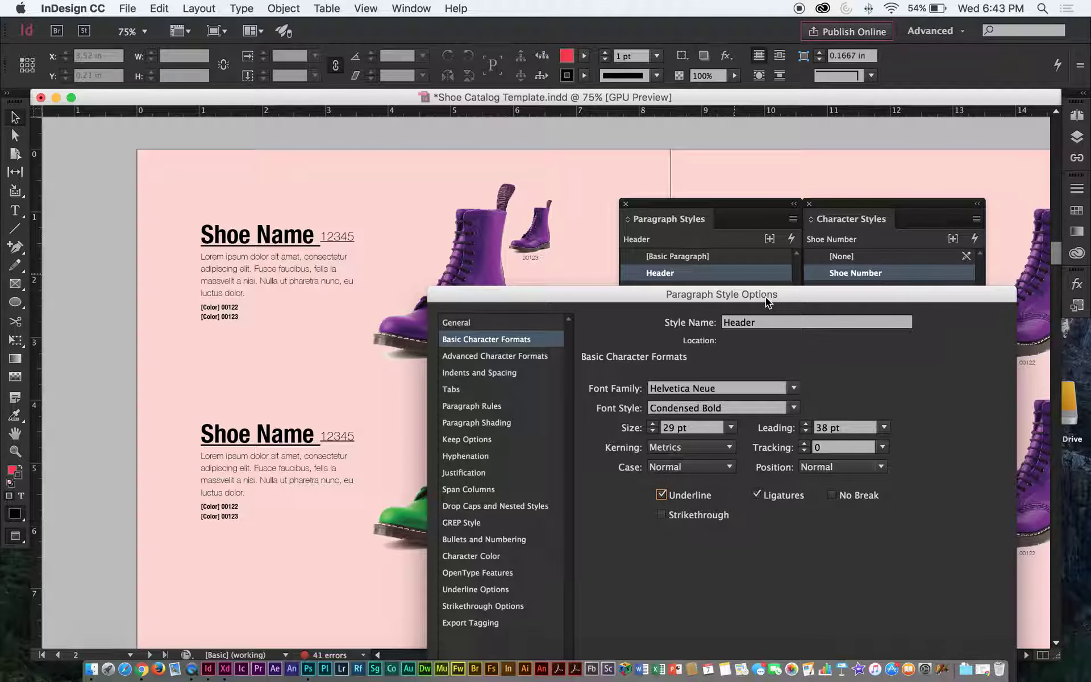
drag(579, 298, 557, 150)
click(637, 347)
Step: Look through the Header style's indents and spacing, advanced and basic character formats, paragraph rules and tabs
click(452, 244)
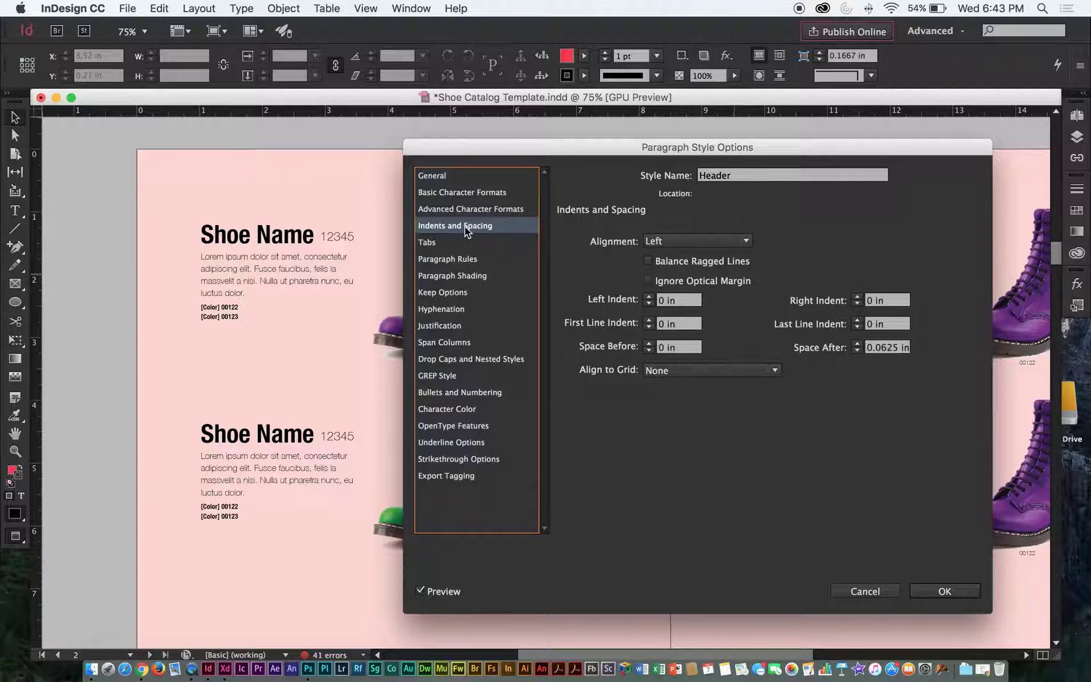
click(486, 211)
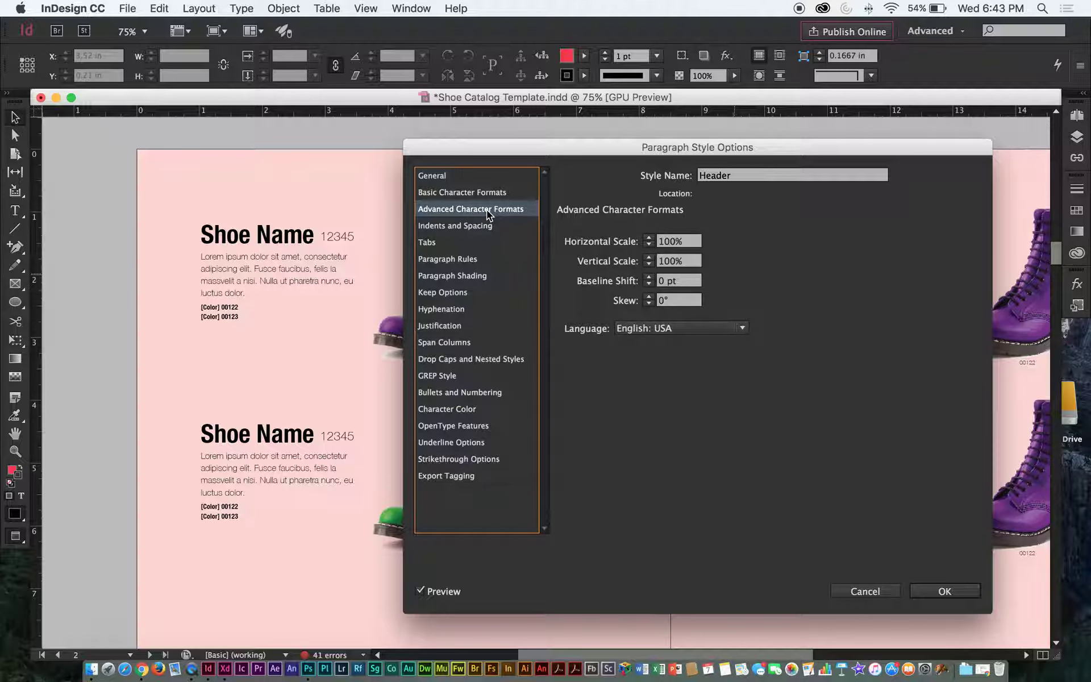
click(478, 194)
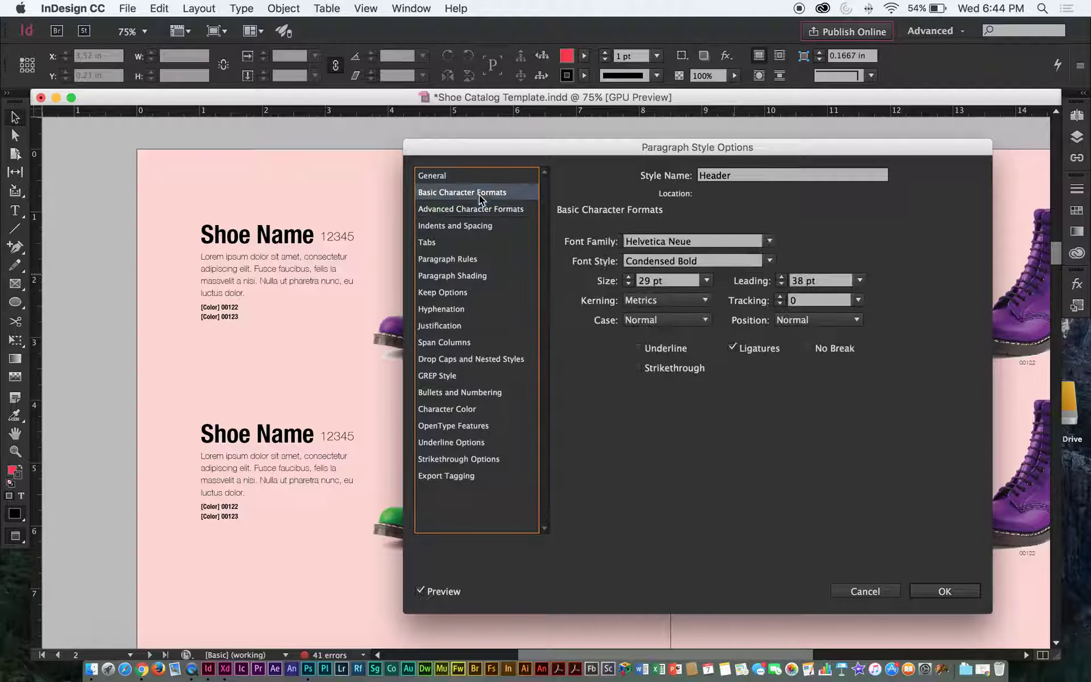
click(455, 260)
click(455, 242)
Step: Try Center and Right alignment in the Header style's indents and spacing, and return the alignment to Left
click(458, 226)
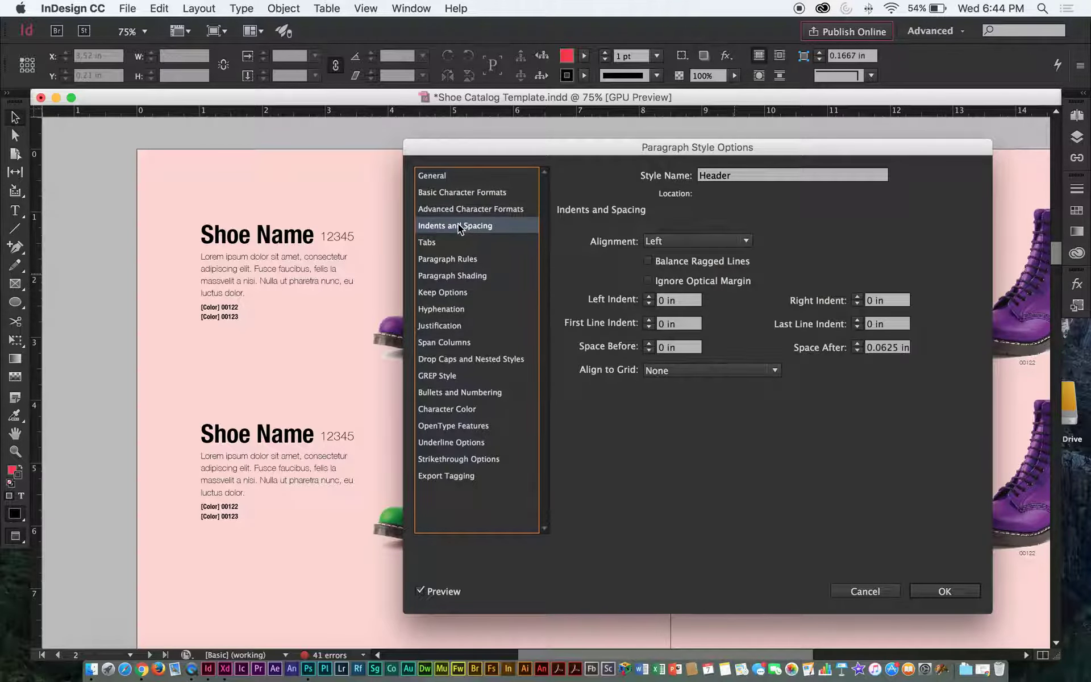
click(711, 240)
click(686, 261)
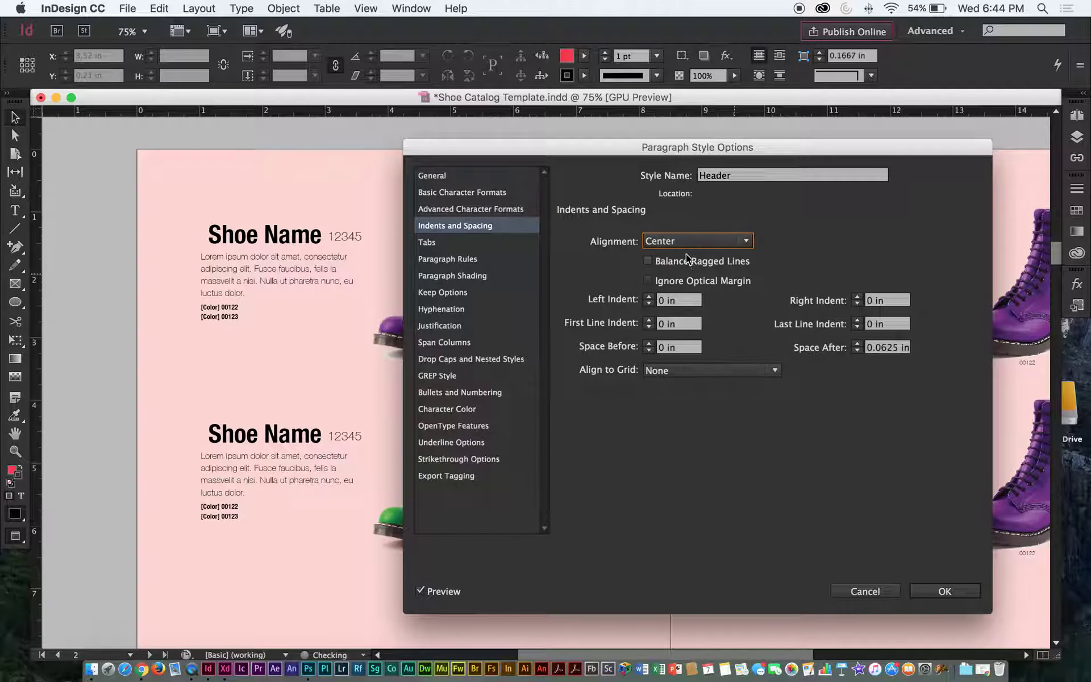
click(684, 240)
click(679, 288)
click(681, 242)
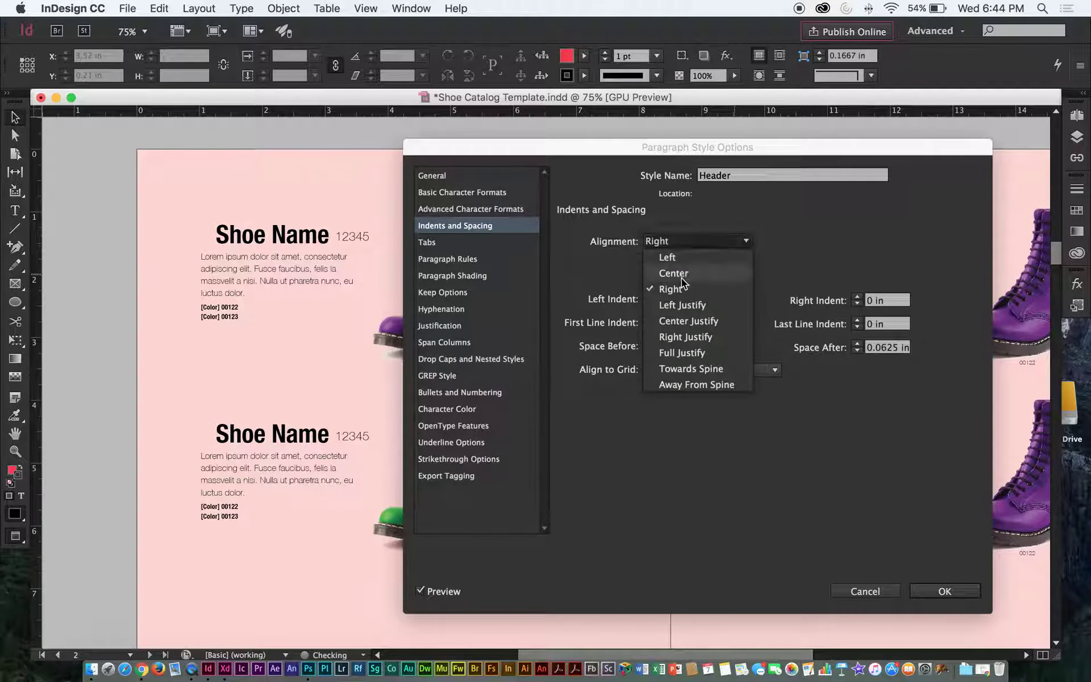
click(676, 257)
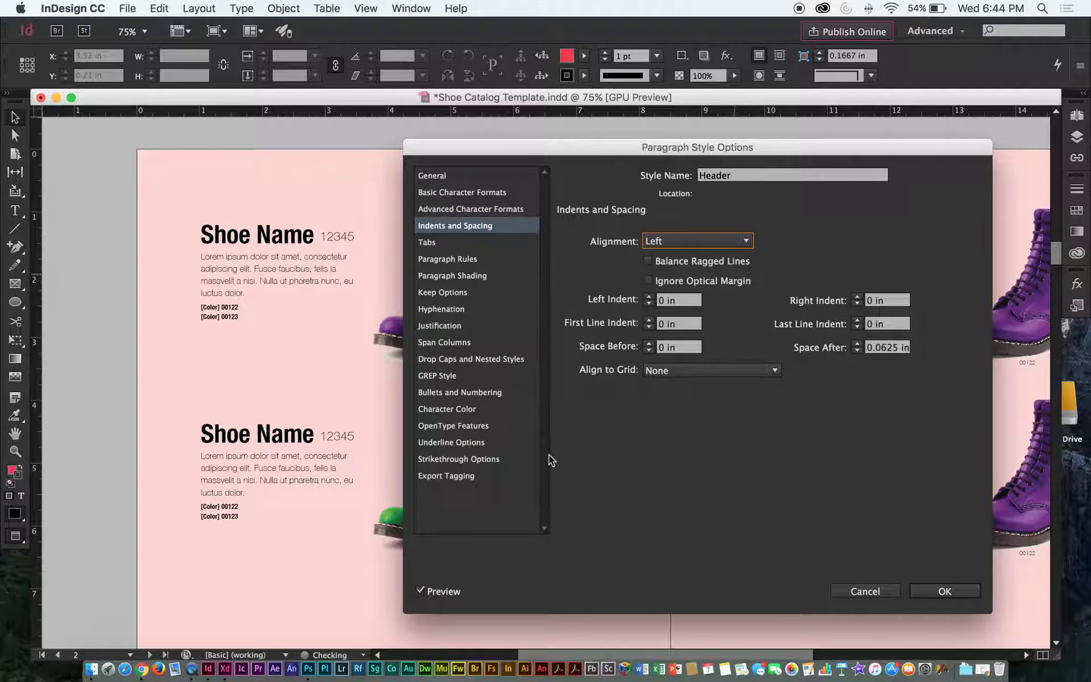
Step: Create a process CMYK swatch C=31 M=66 Y=52 K=28 from the Header style's character color and add it to My Library
click(462, 423)
click(459, 411)
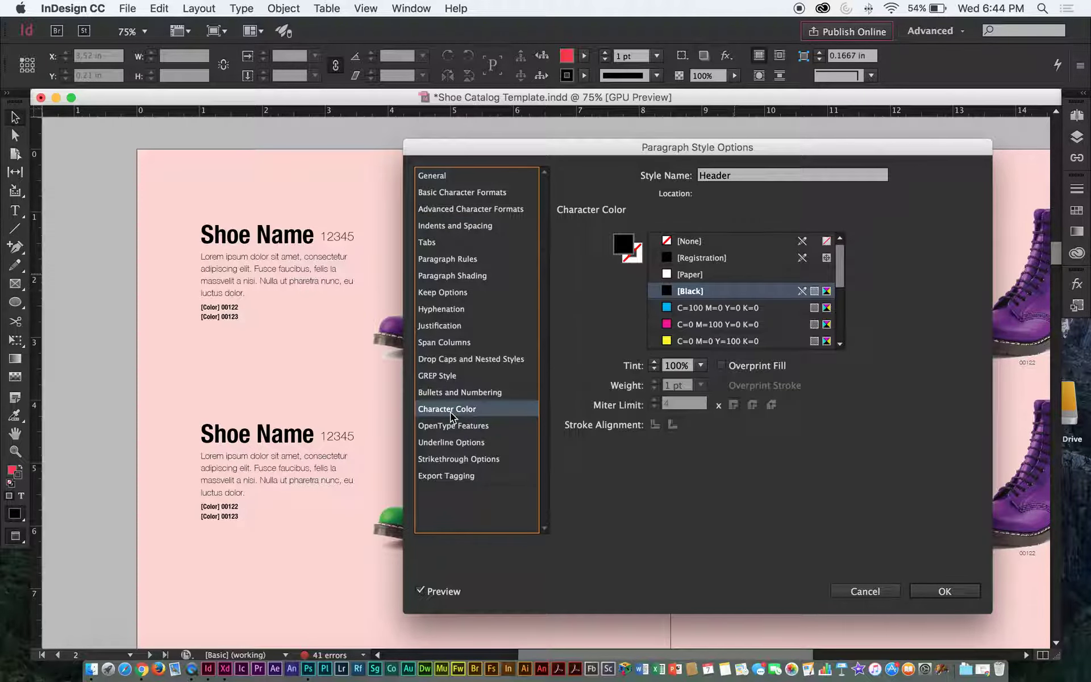
scroll(817, 314, down, 5)
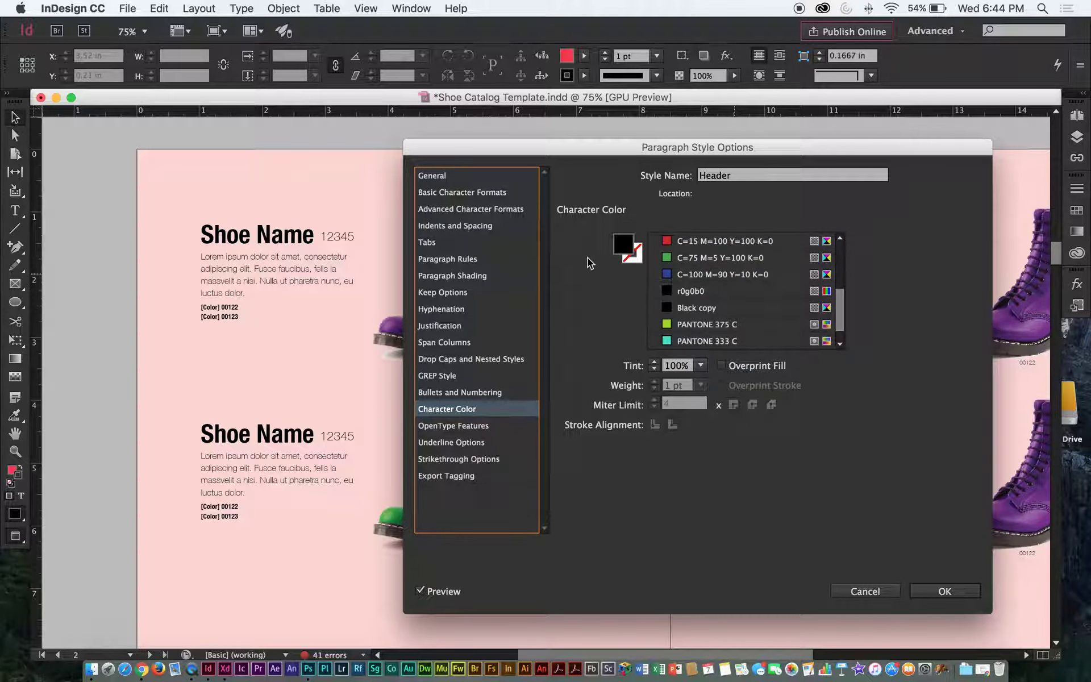
double_click(628, 241)
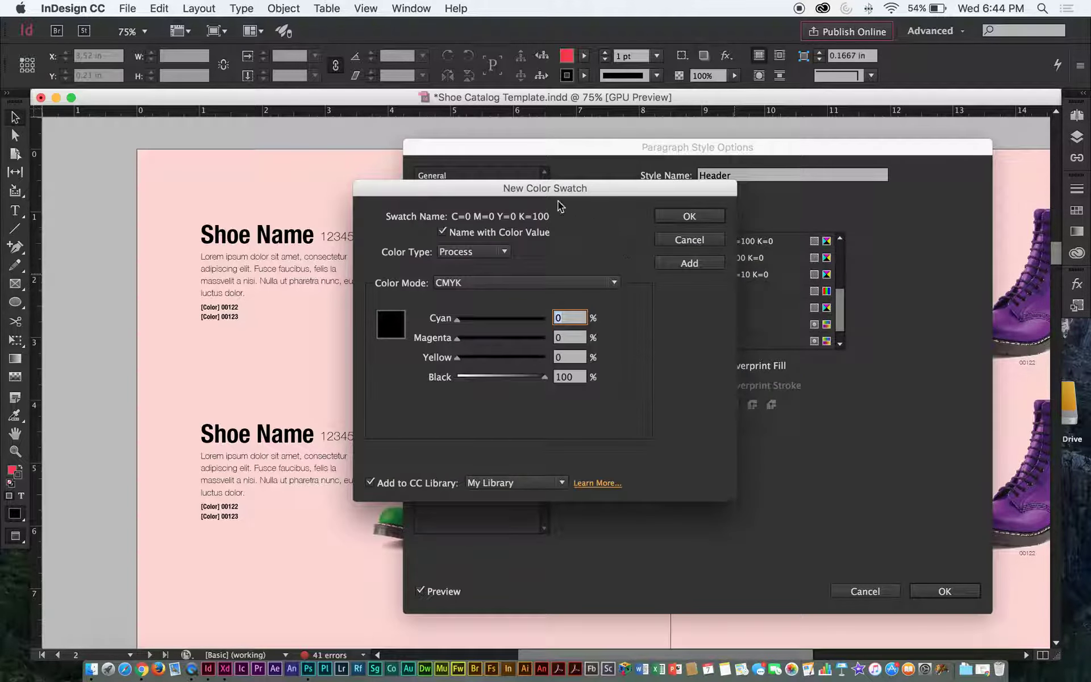
drag(550, 188, 684, 318)
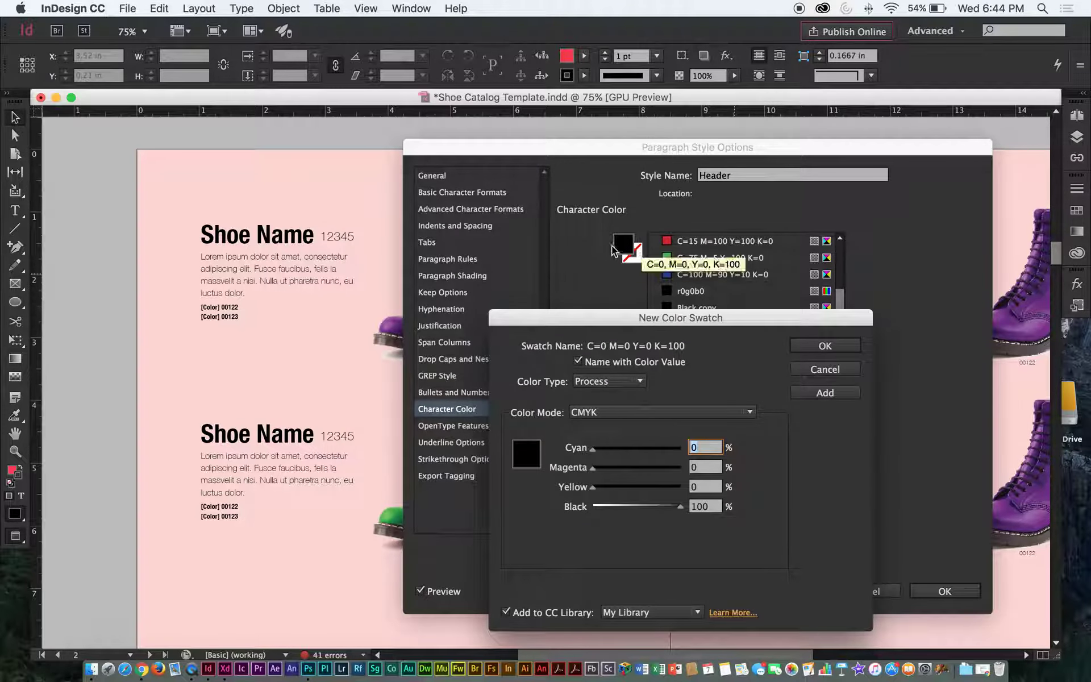
drag(619, 322, 676, 164)
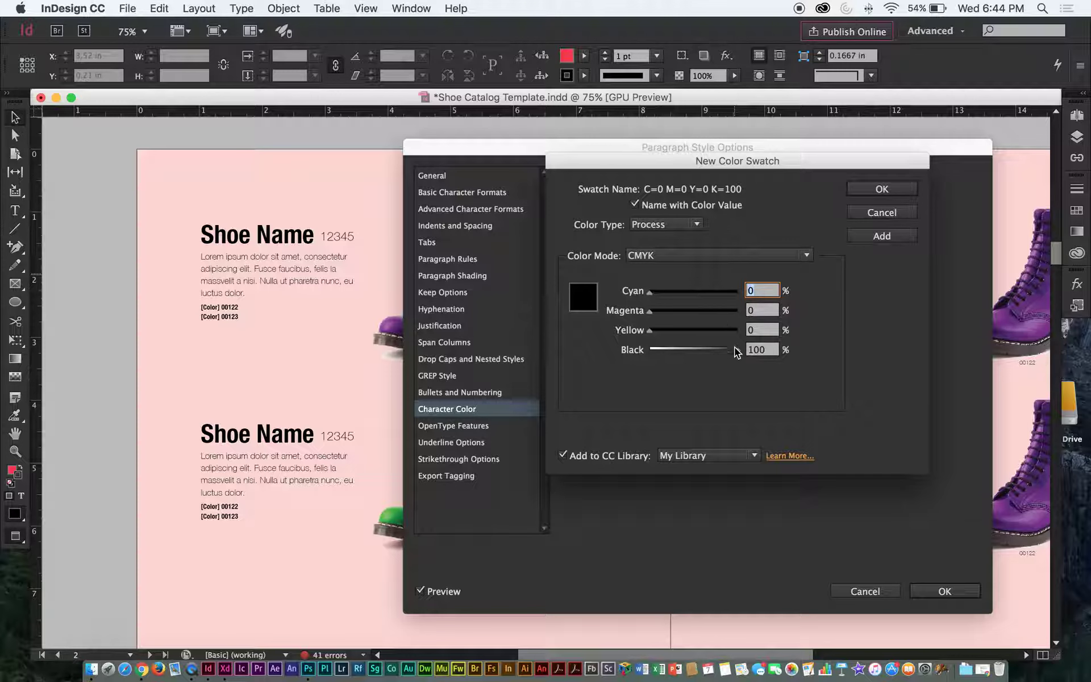
drag(690, 331, 674, 351)
drag(666, 293, 676, 292)
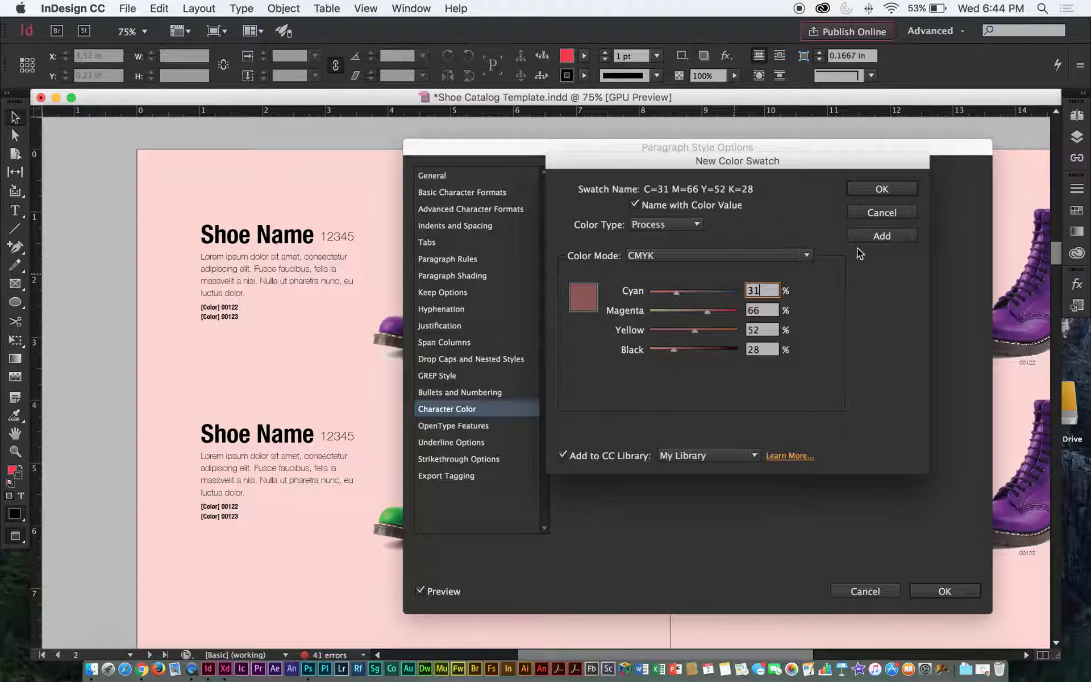
click(892, 192)
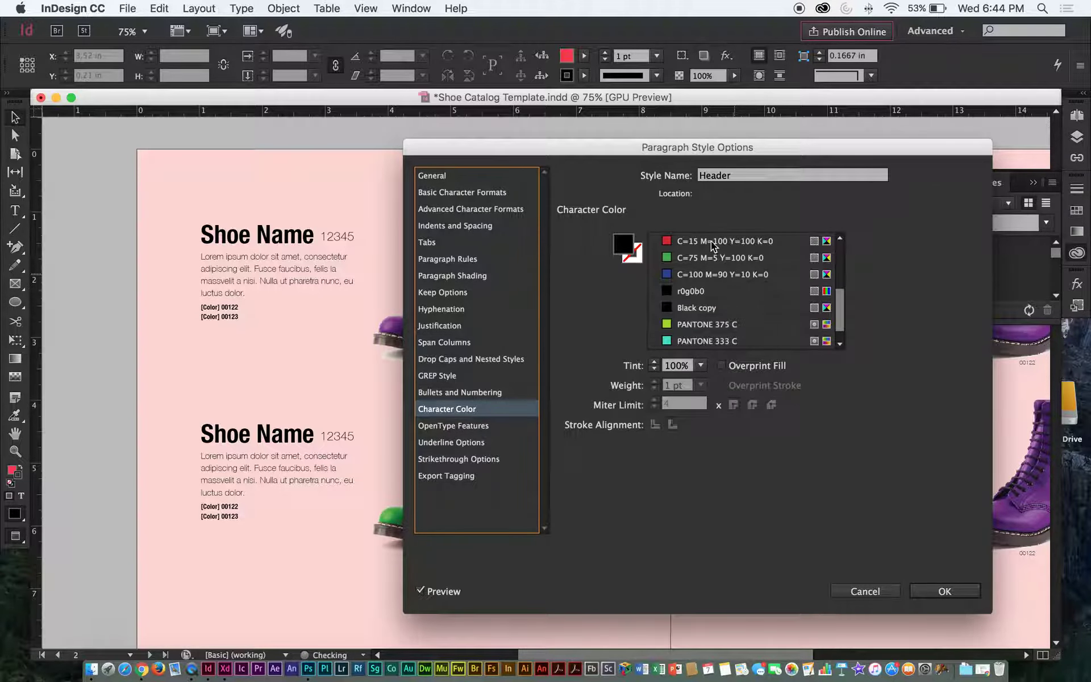
Step: Create another process CMYK swatch C=83 M=15 Y=37 K=6 from the Header style's character color and add it to My Library
scroll(846, 318, up, 4)
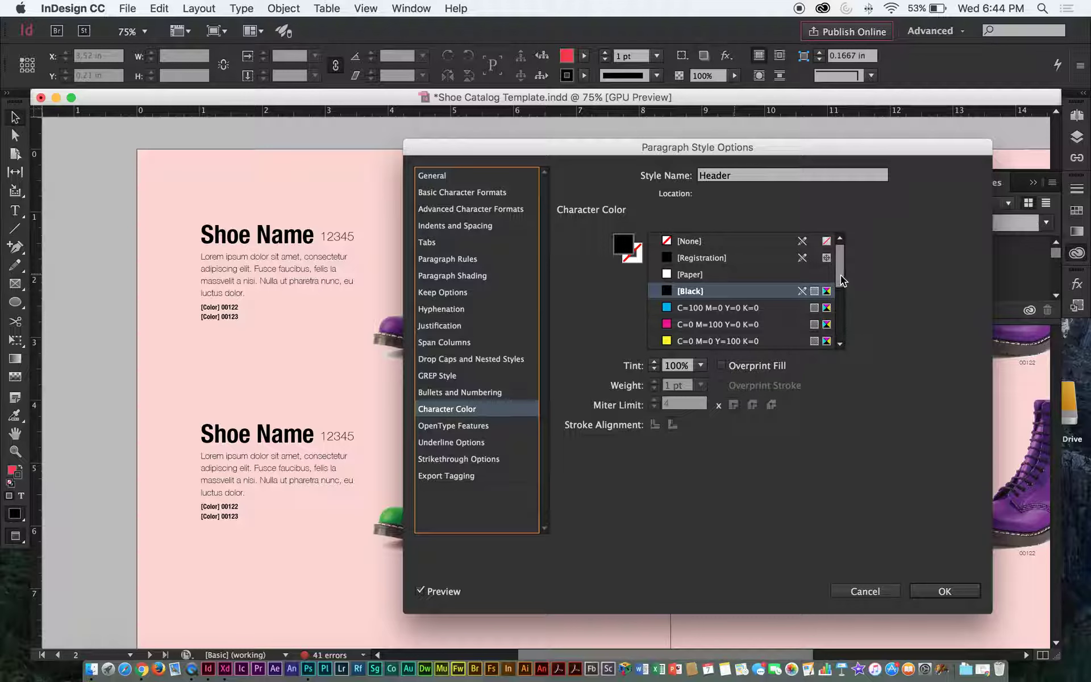
drag(840, 275, 847, 355)
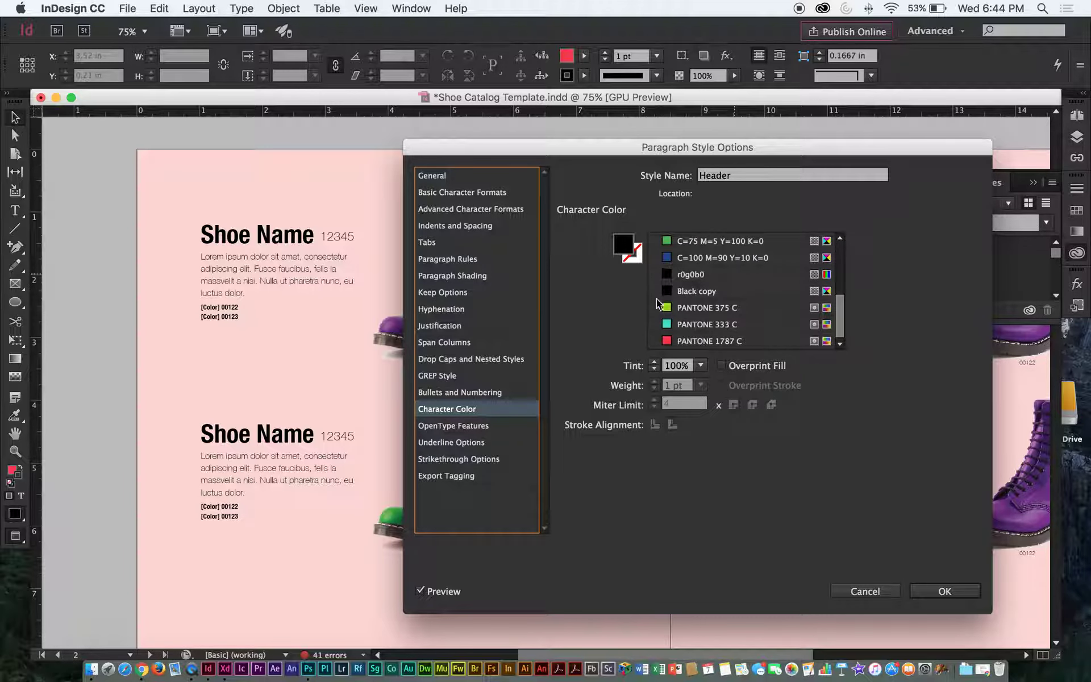
double_click(625, 245)
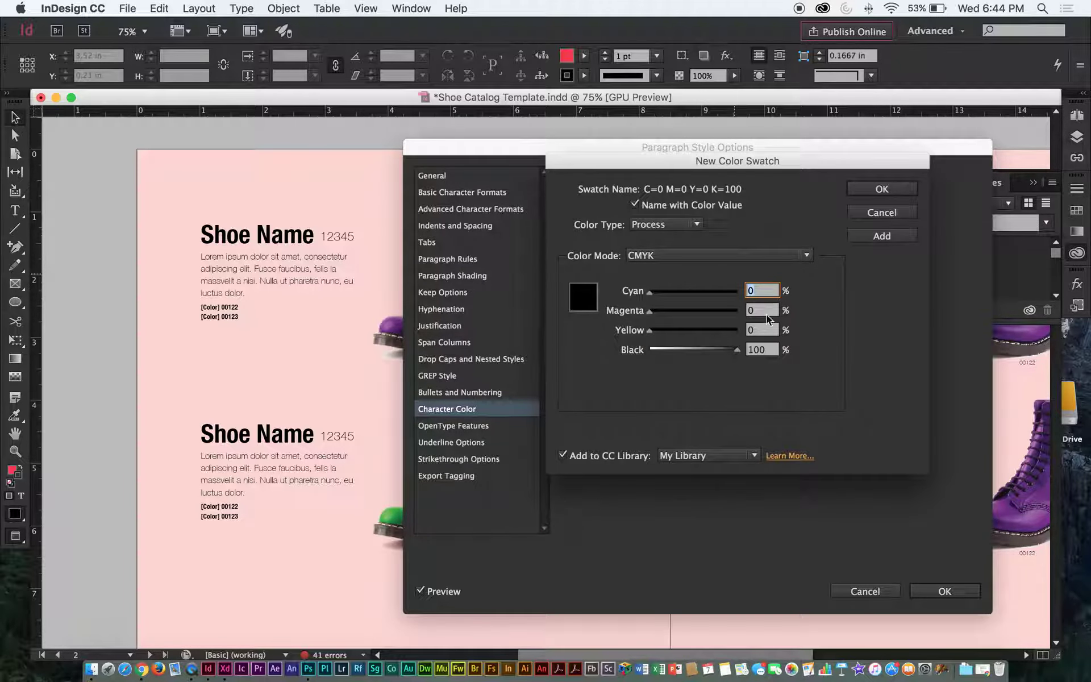
drag(737, 349, 701, 348)
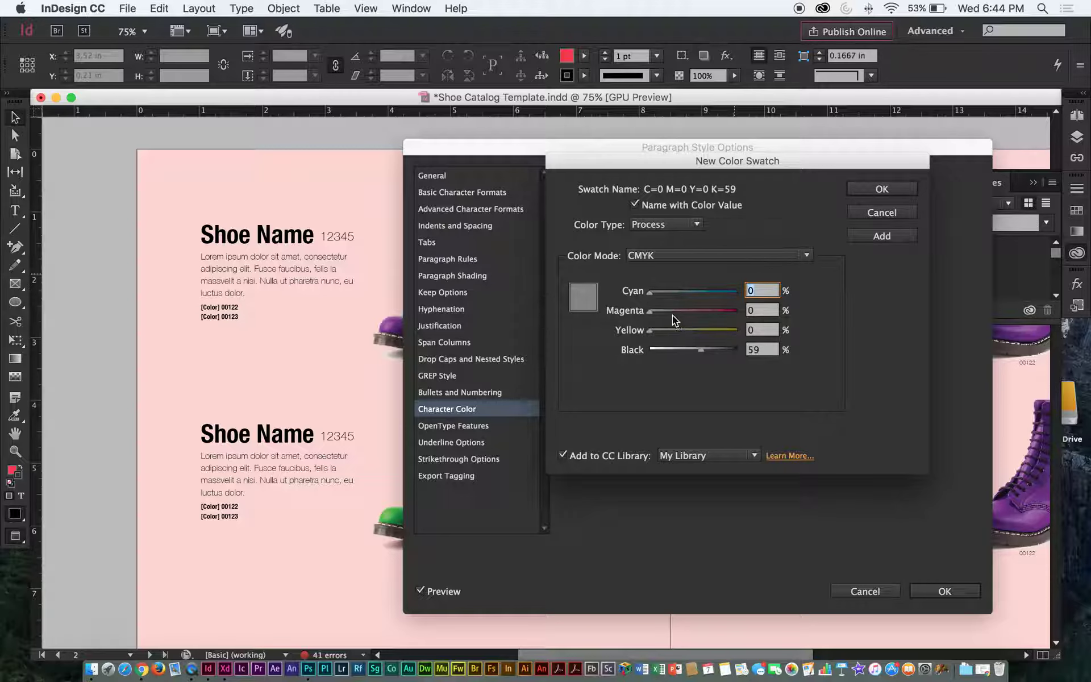
drag(673, 312, 723, 311)
mouse_move(650, 331)
mouse_down()
mouse_move(682, 330)
mouse_move(654, 351)
mouse_up()
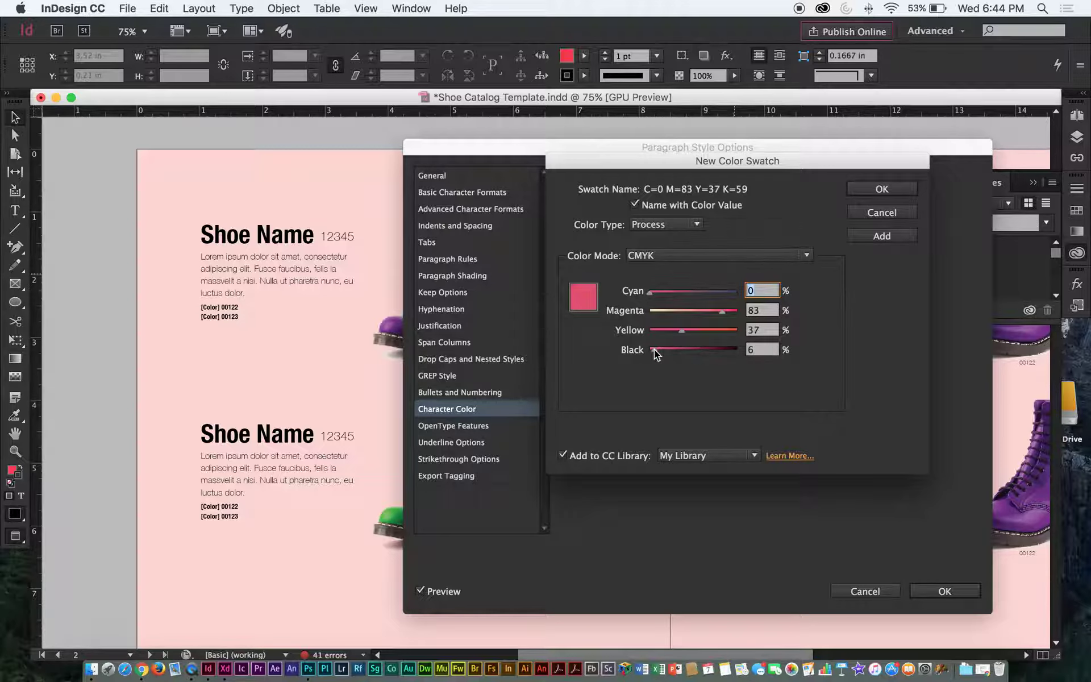
click(661, 313)
text(83)
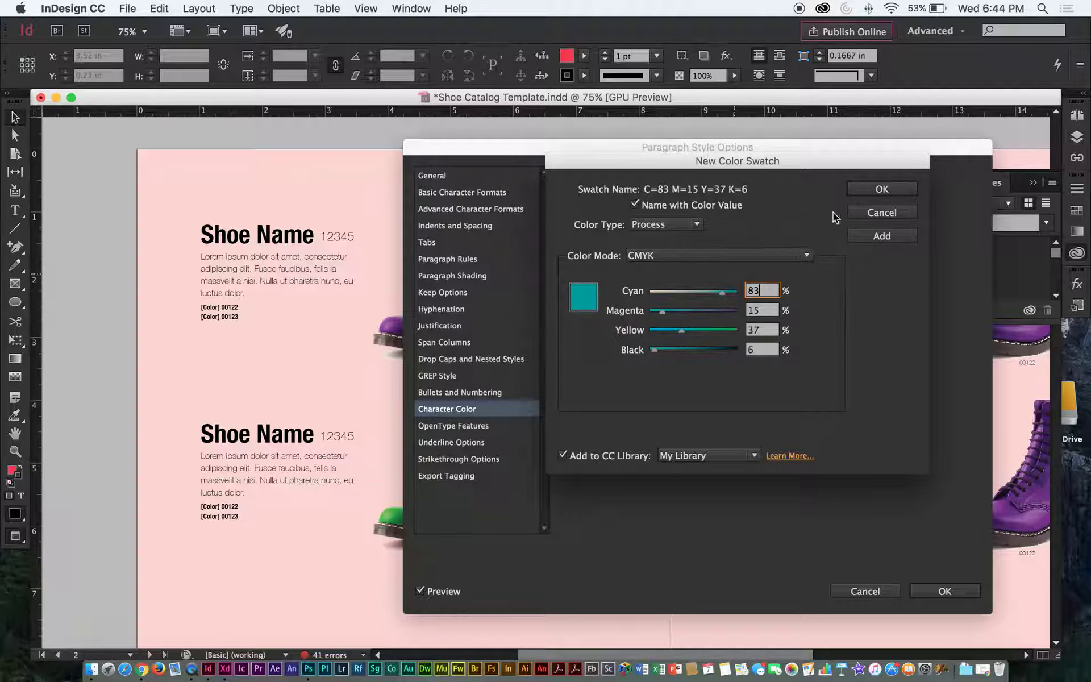
click(873, 234)
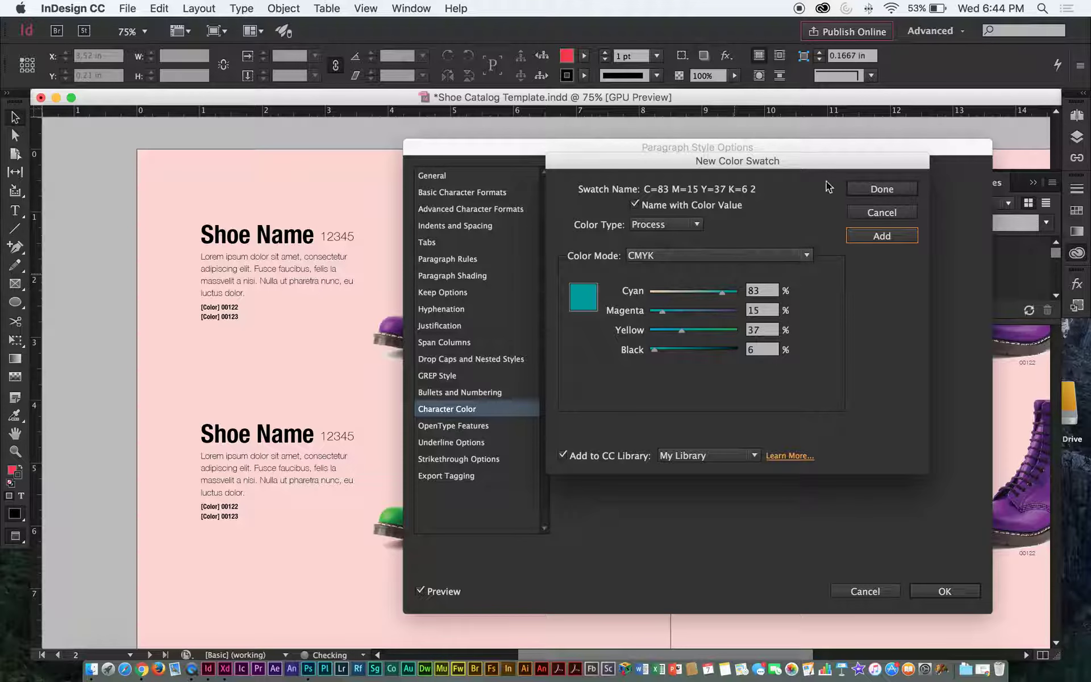
click(866, 189)
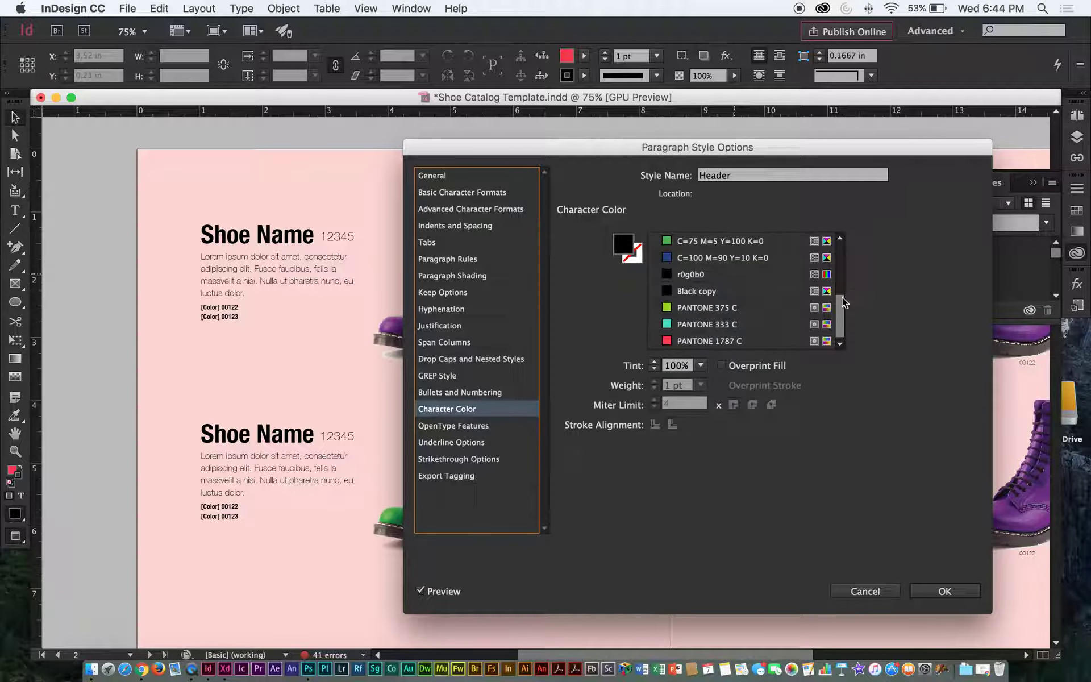
Step: Set the Header style's character color to PANTONE 333 C
mouse_move(837, 319)
mouse_down()
mouse_move(844, 241)
mouse_move(838, 318)
mouse_up()
drag(723, 145, 697, 142)
mouse_move(813, 296)
mouse_down()
mouse_move(816, 237)
mouse_move(820, 303)
mouse_up()
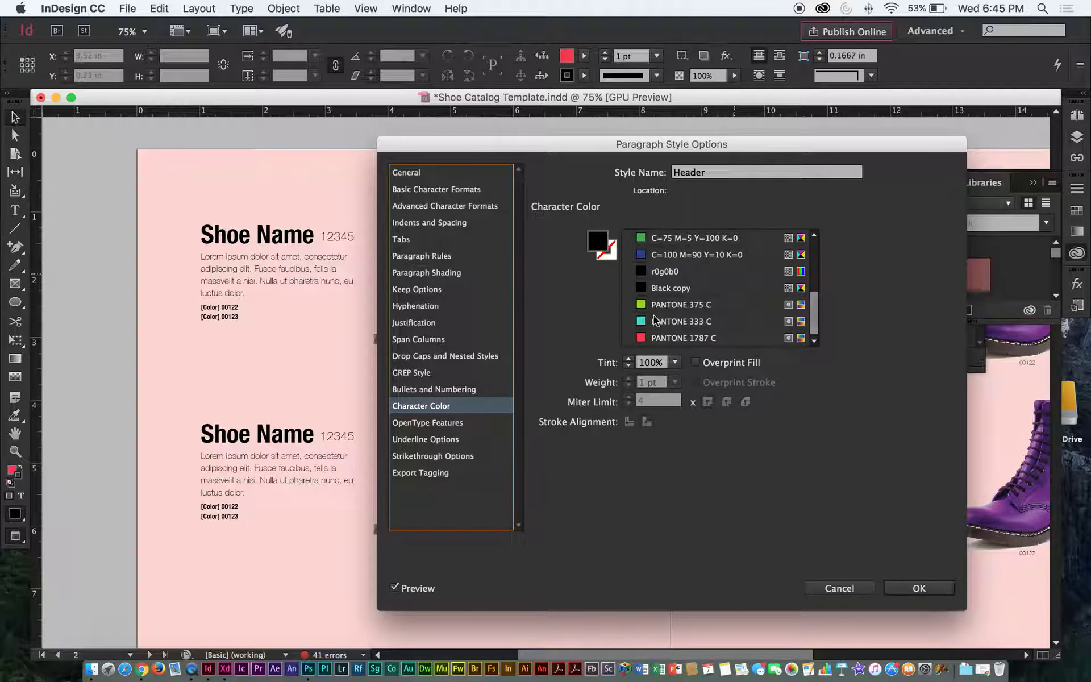
click(682, 321)
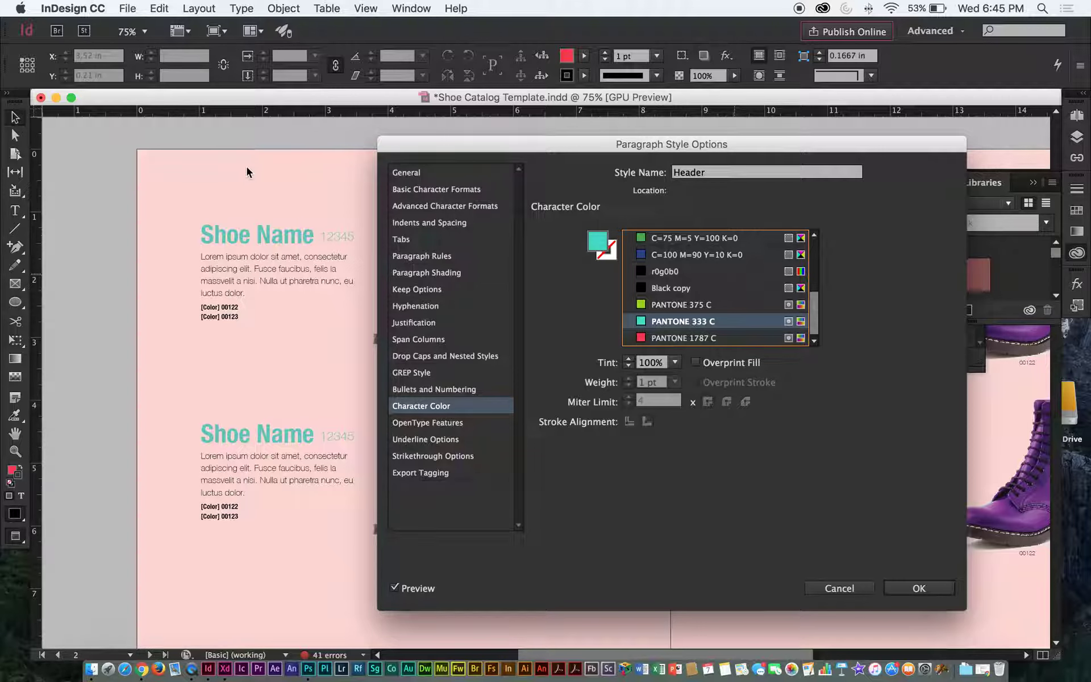
Step: Look through the Header style's OpenType features, strikethrough, paragraph shading and rules, tabs, indents and spacing, and advanced character formats
click(432, 422)
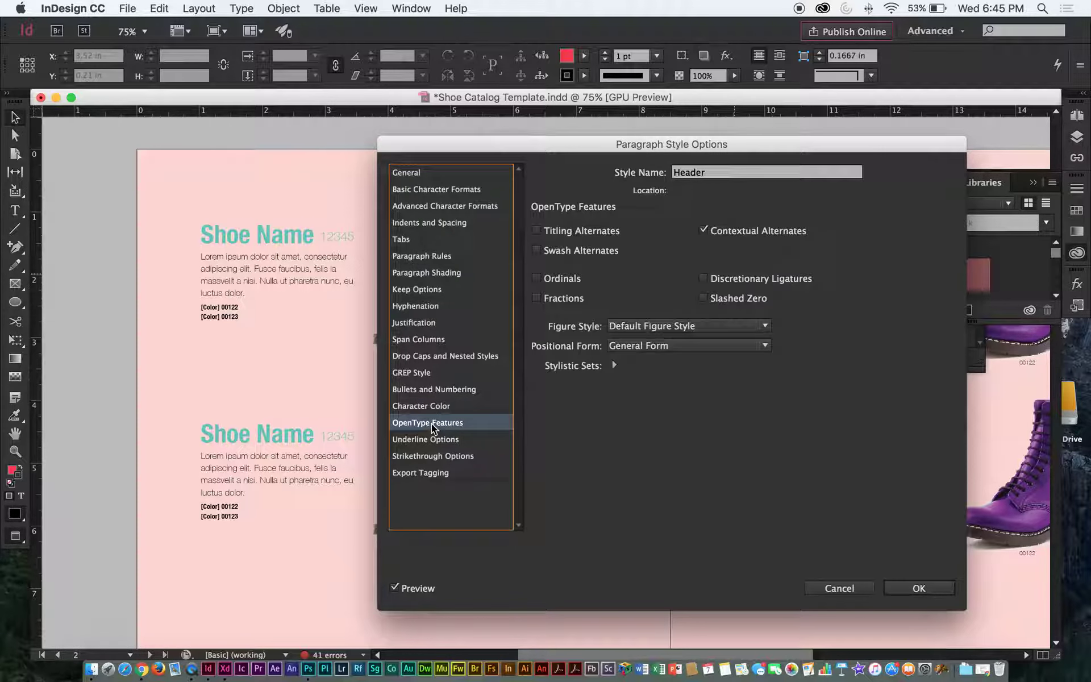
click(423, 455)
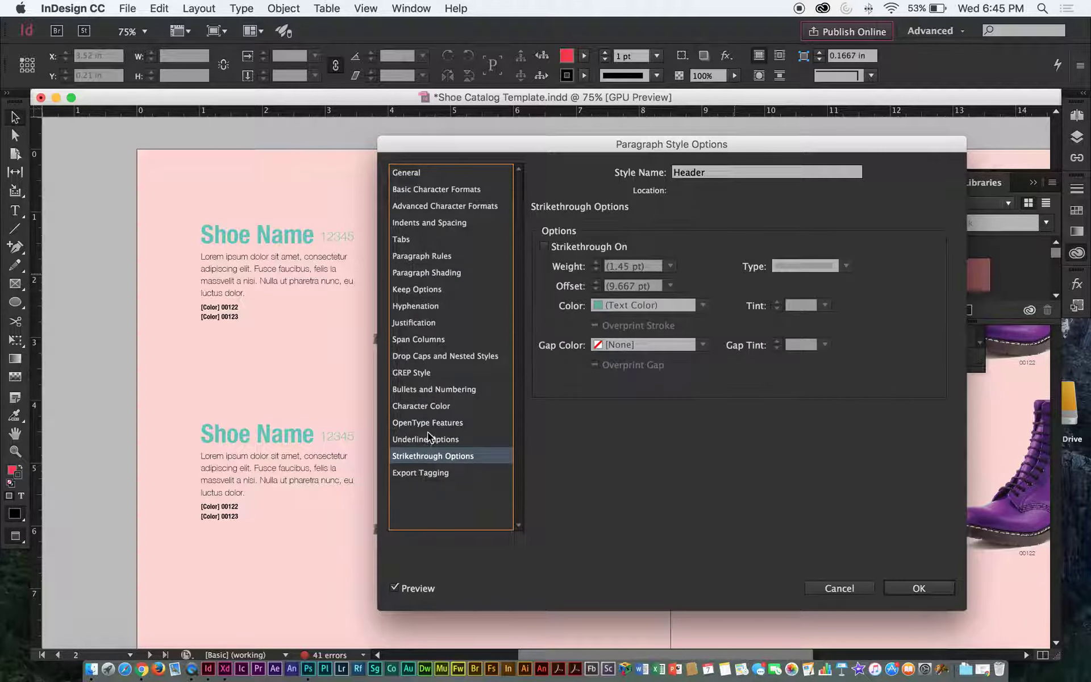
click(425, 273)
click(425, 254)
click(425, 238)
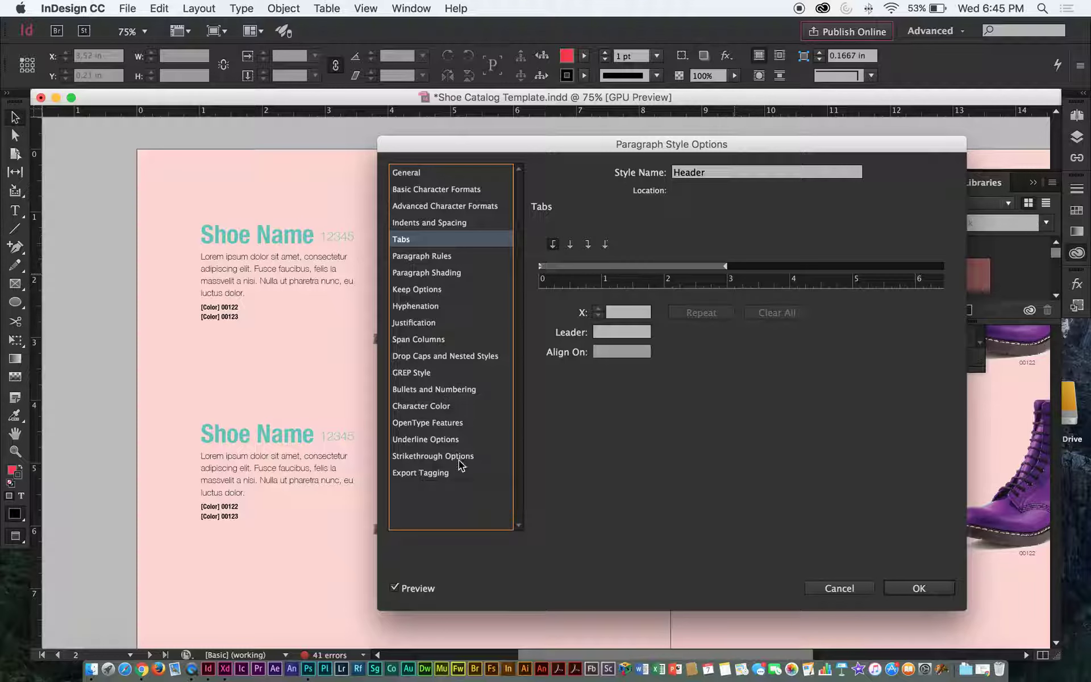
click(443, 223)
click(442, 206)
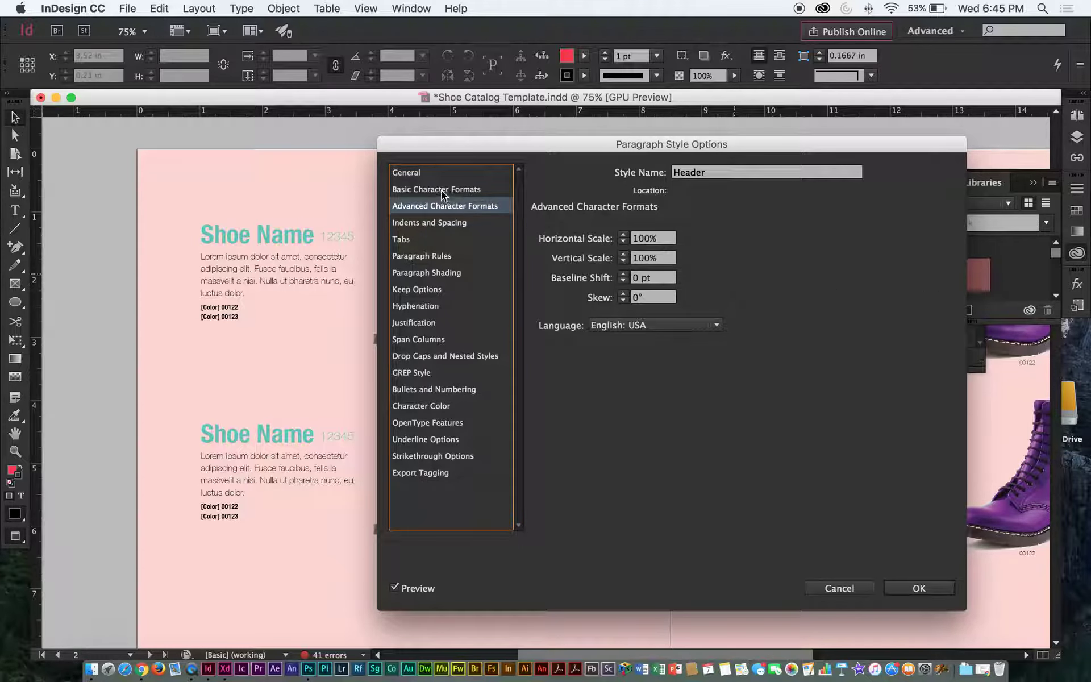
click(458, 229)
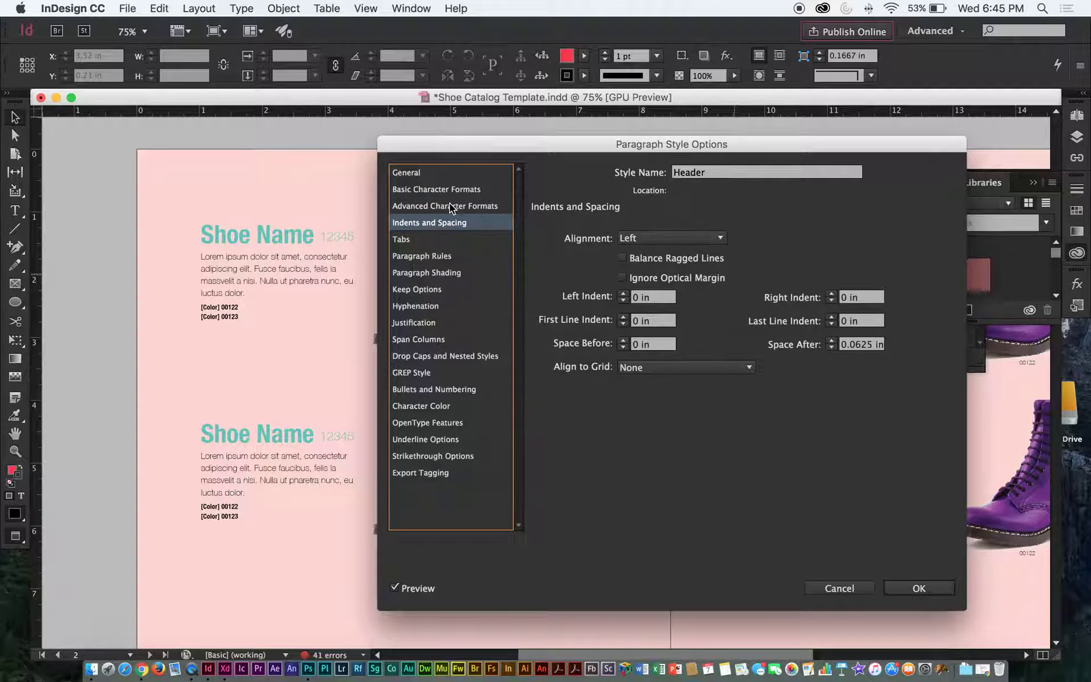
click(450, 204)
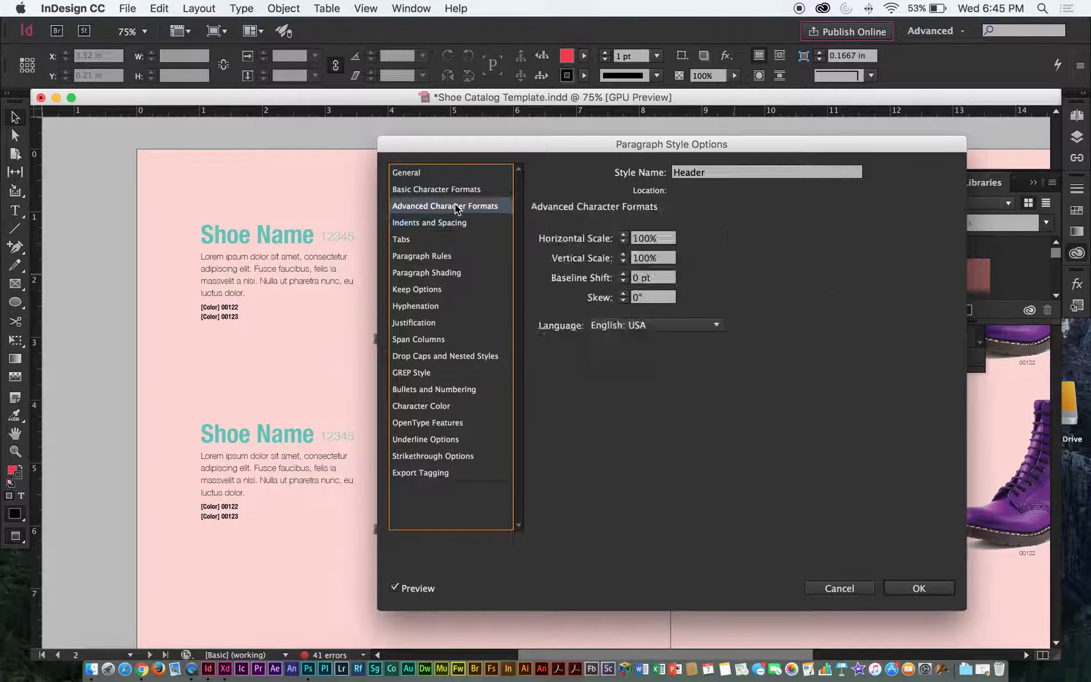
click(454, 222)
click(448, 204)
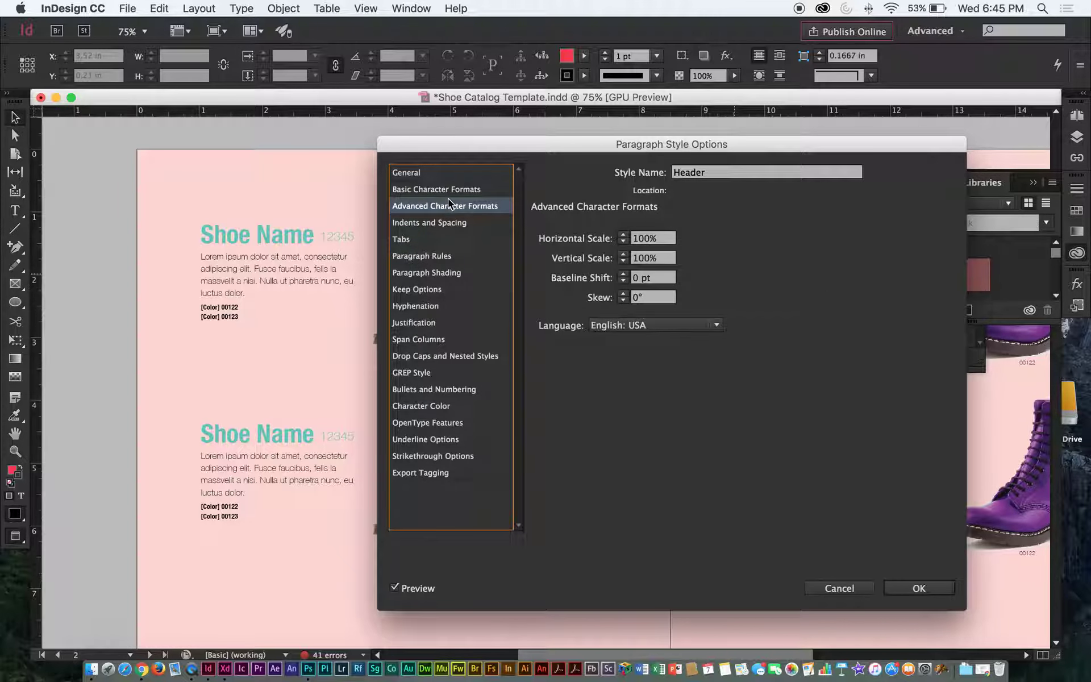
Step: Change the Header style's font family to ITC Clearface
click(451, 189)
click(666, 237)
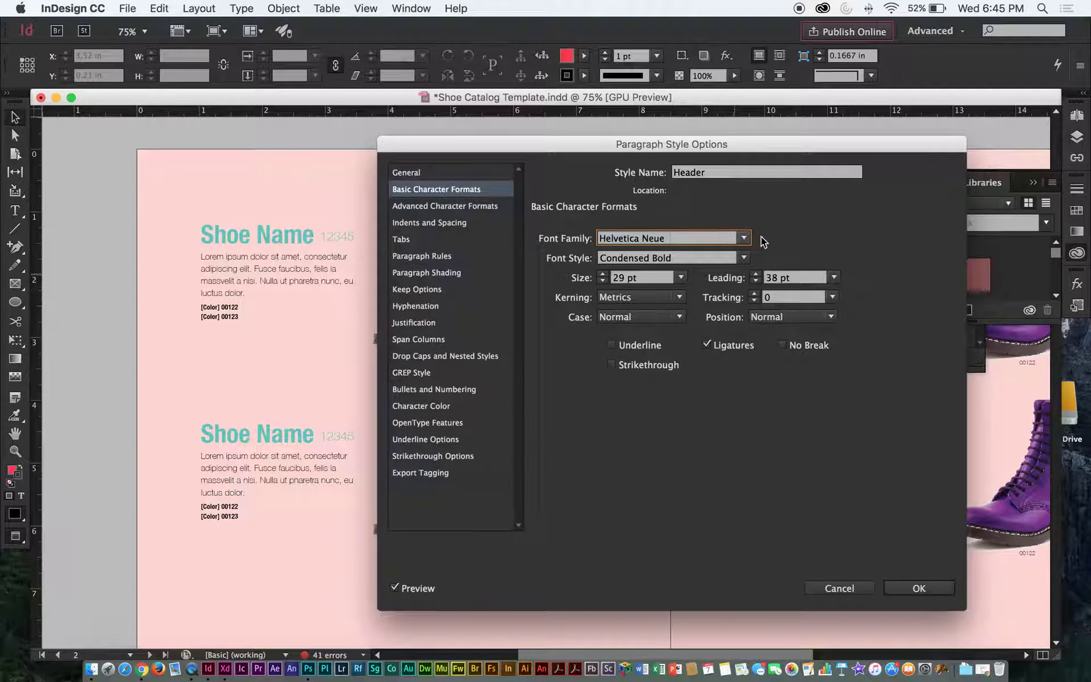
click(743, 238)
scroll(756, 335, down, 5)
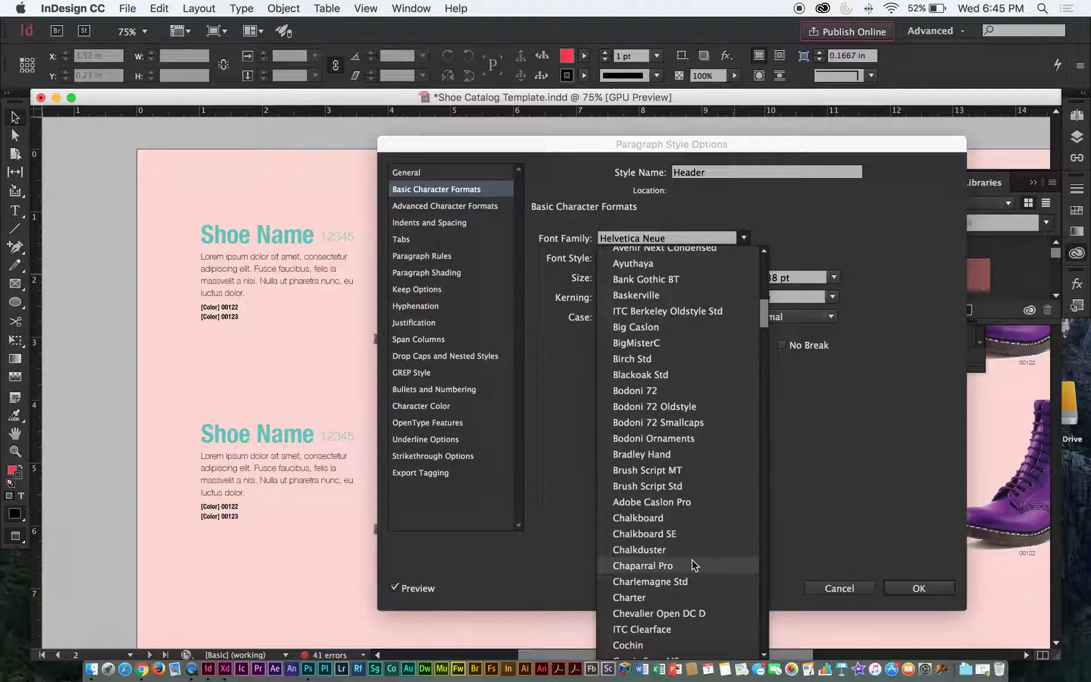
click(658, 629)
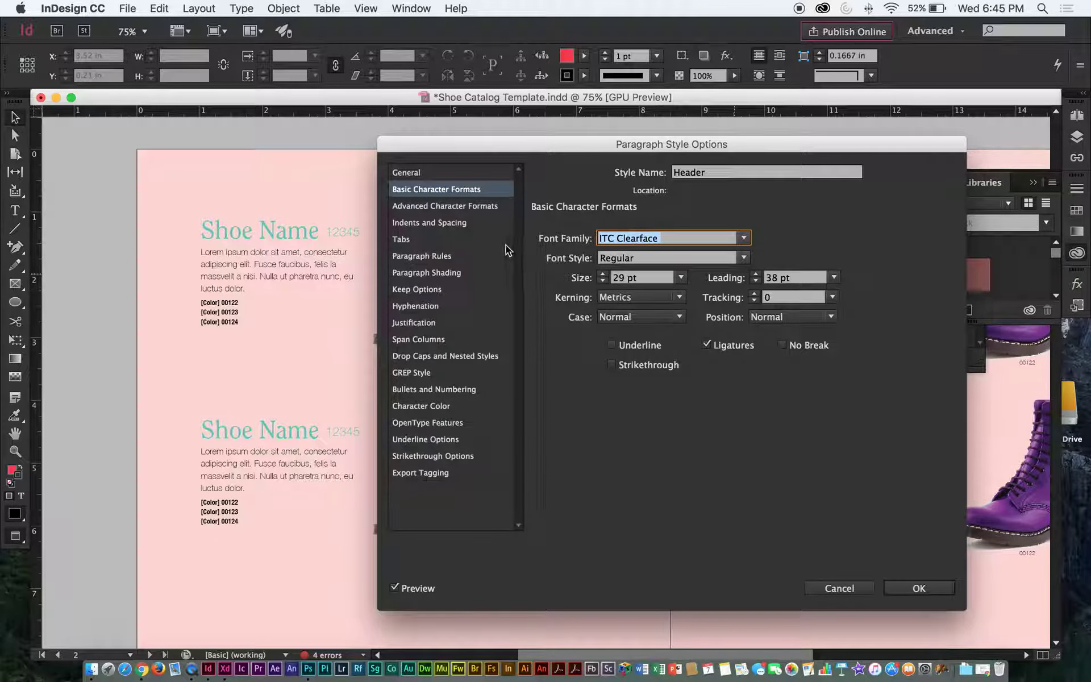
Step: Set the Header style's character color to Black copy and apply the style changes
click(421, 405)
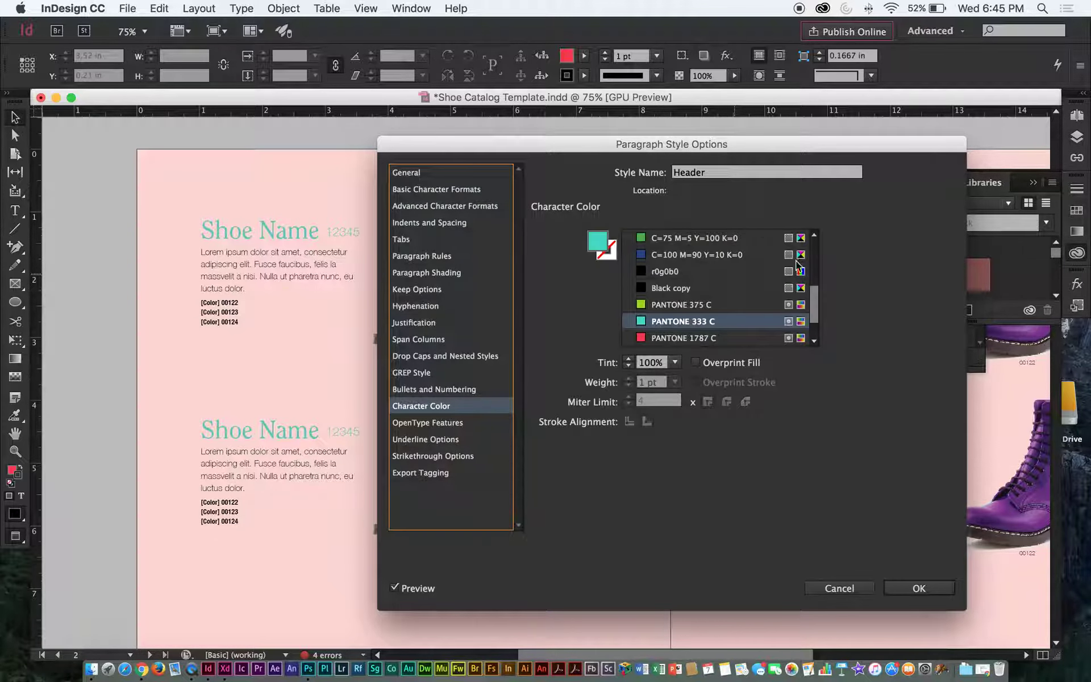
click(671, 299)
click(671, 288)
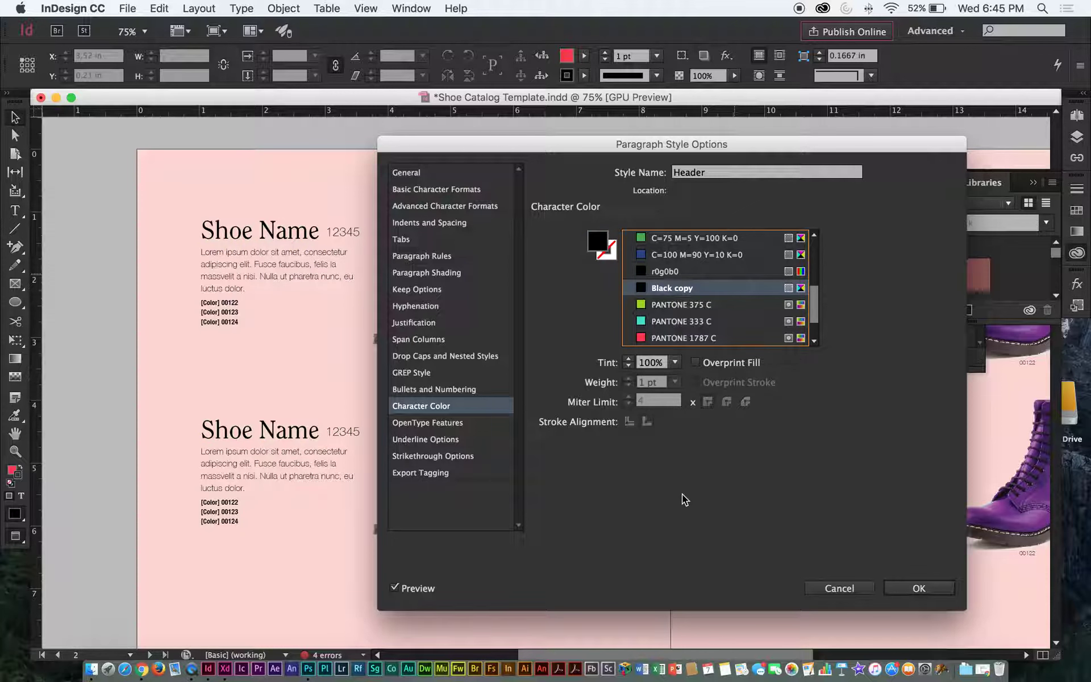
click(897, 588)
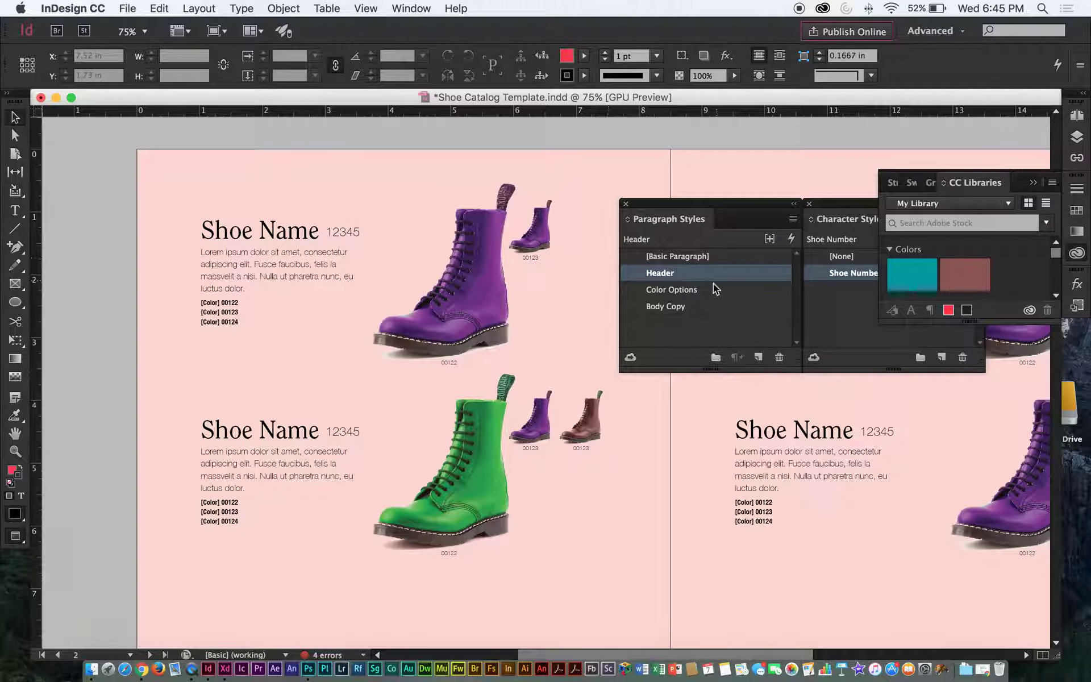
Step: Set the Color Options paragraph style's font style to Thin, keeping the color lines in view beside the dialog
double_click(677, 290)
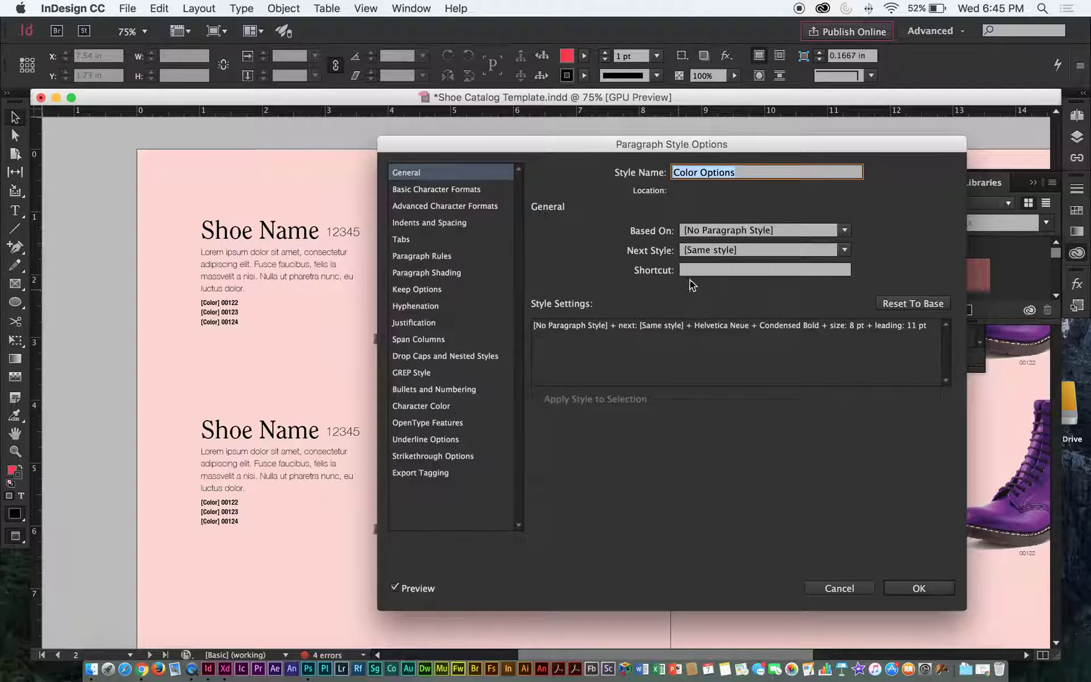
drag(559, 146, 597, 335)
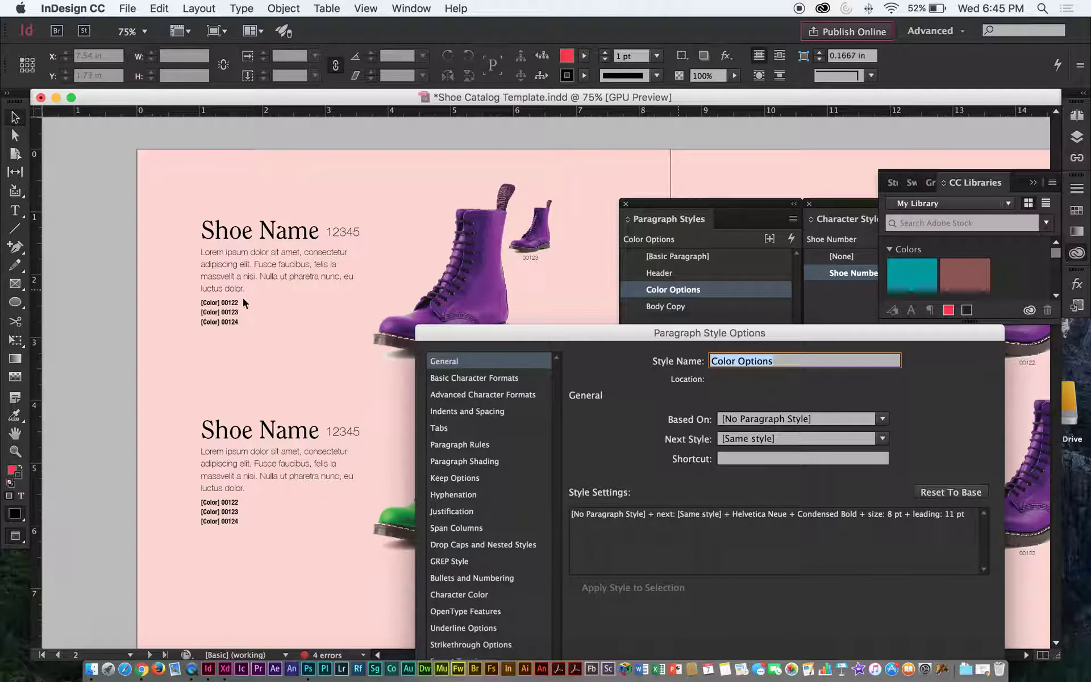
drag(476, 335, 471, 166)
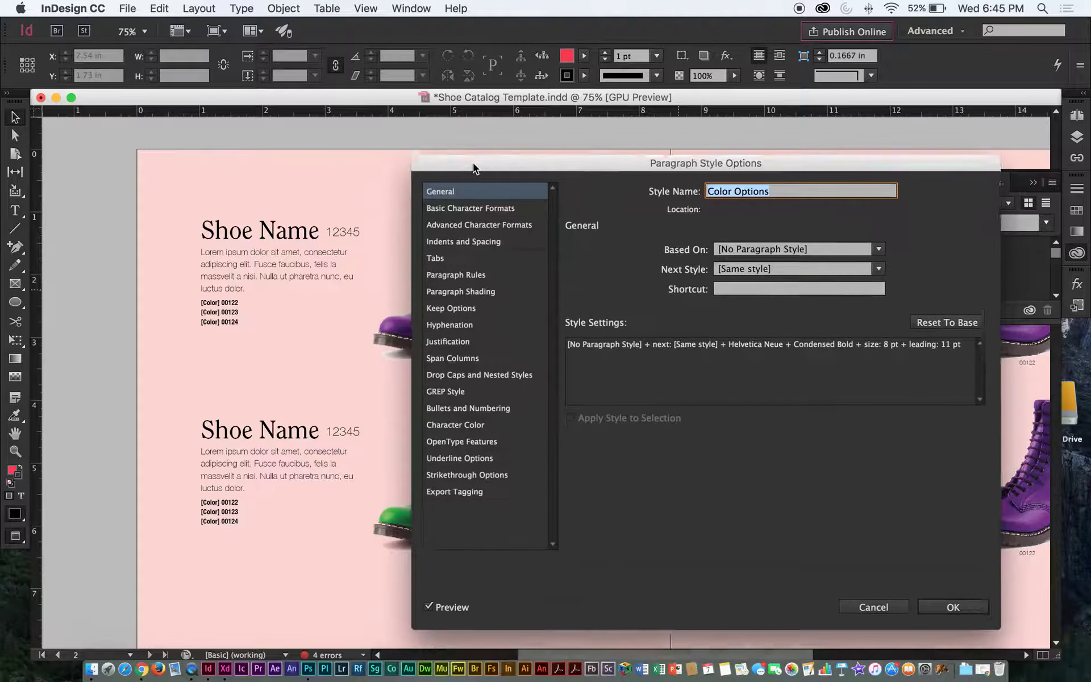
click(475, 243)
click(466, 228)
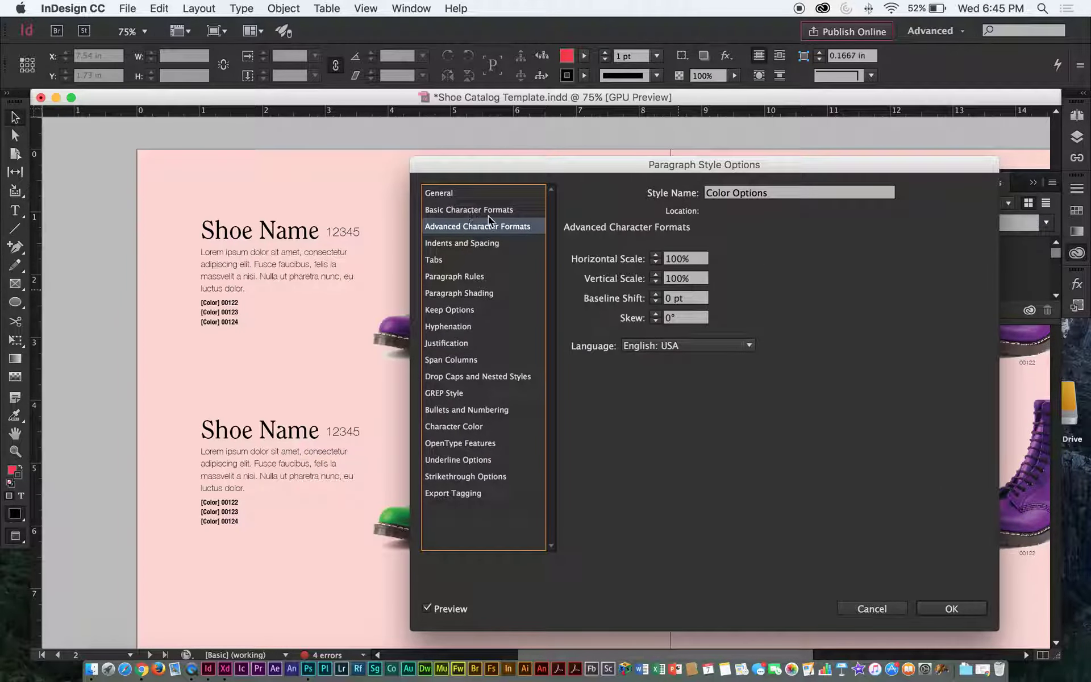
click(462, 245)
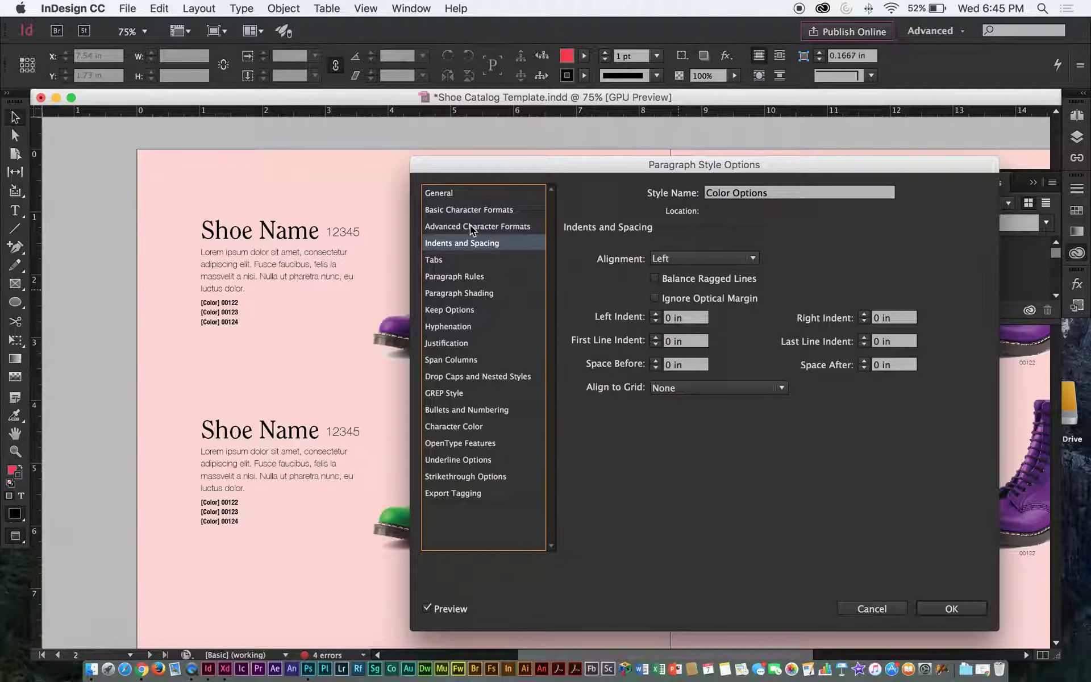
click(487, 210)
click(664, 258)
click(719, 276)
click(777, 278)
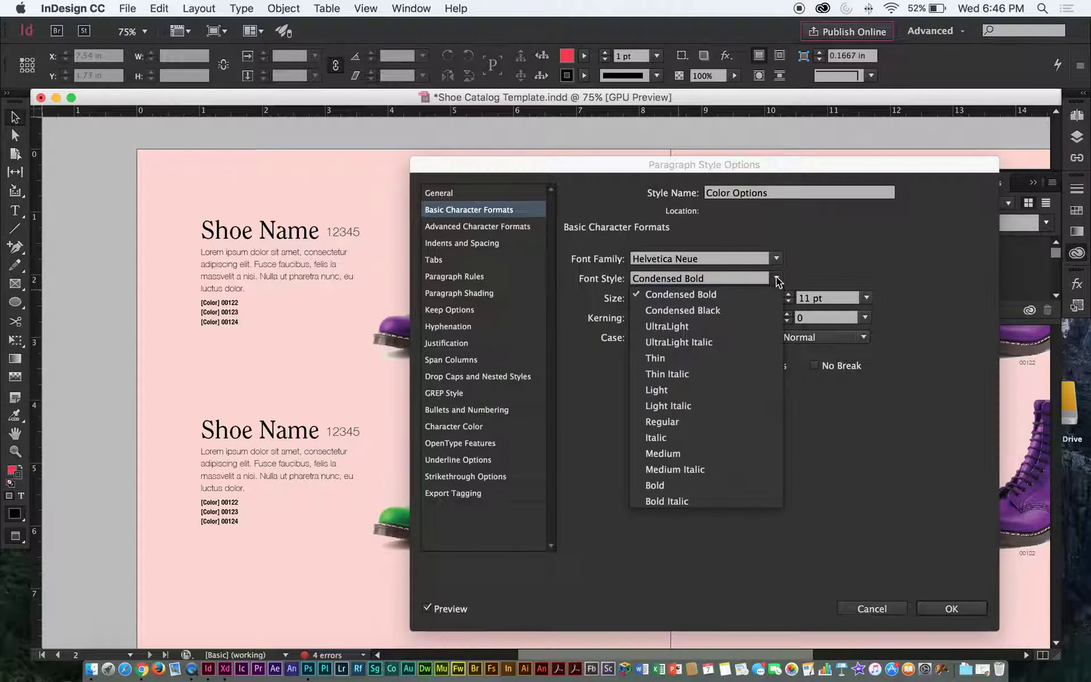
click(695, 361)
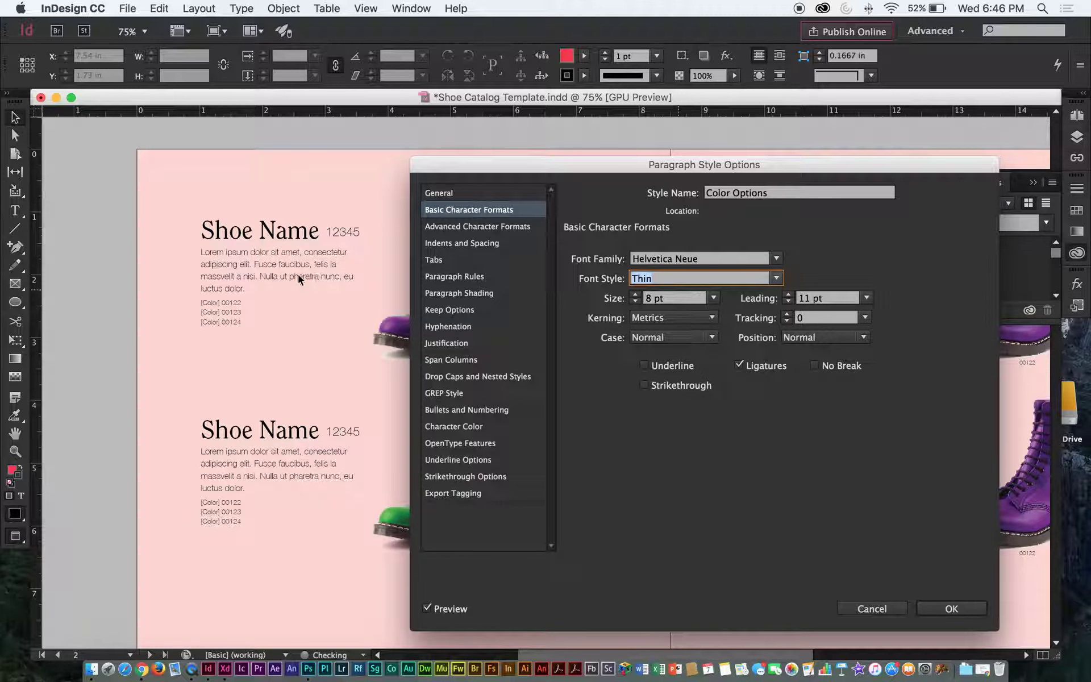
Step: Set the Color Options style's font size to 12 pt and apply the style changes
click(635, 294)
click(635, 294)
click(635, 294)
click(634, 294)
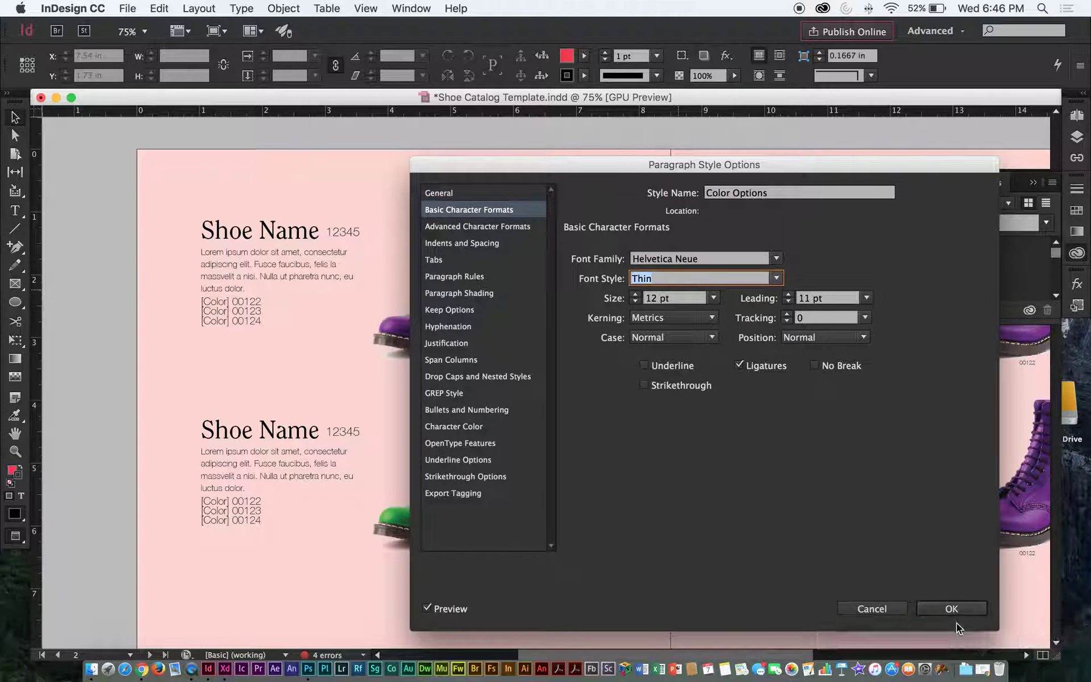
click(953, 608)
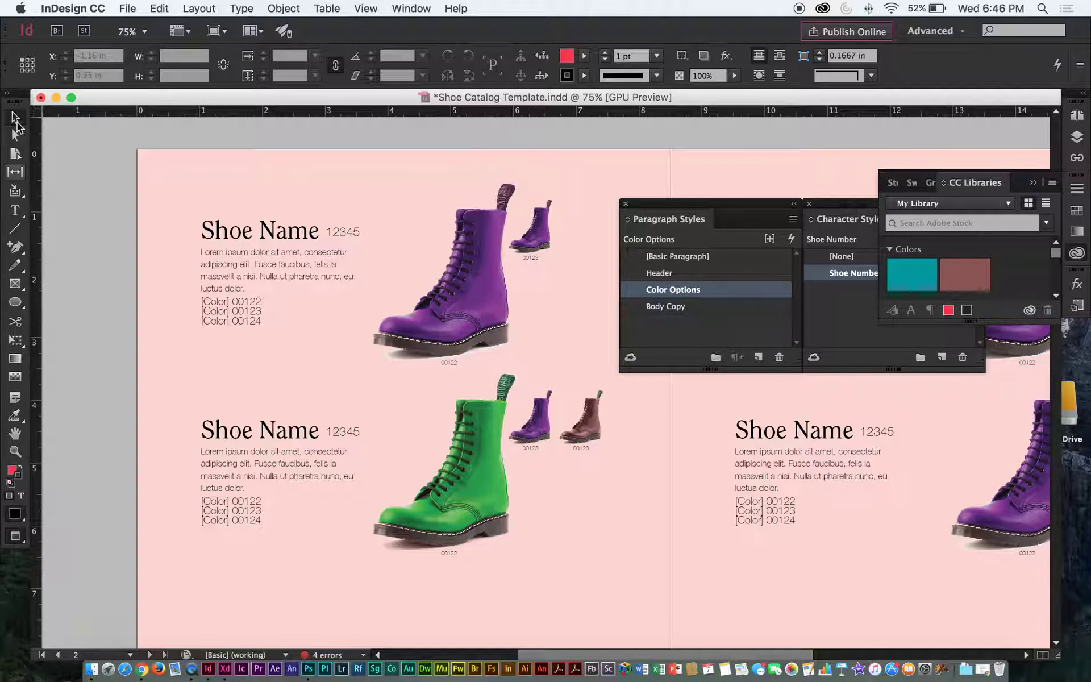
Step: Change the Body Copy paragraph style's font family to Arial Black, apply it, and deselect the description text
double_click(301, 264)
triple_click(259, 256)
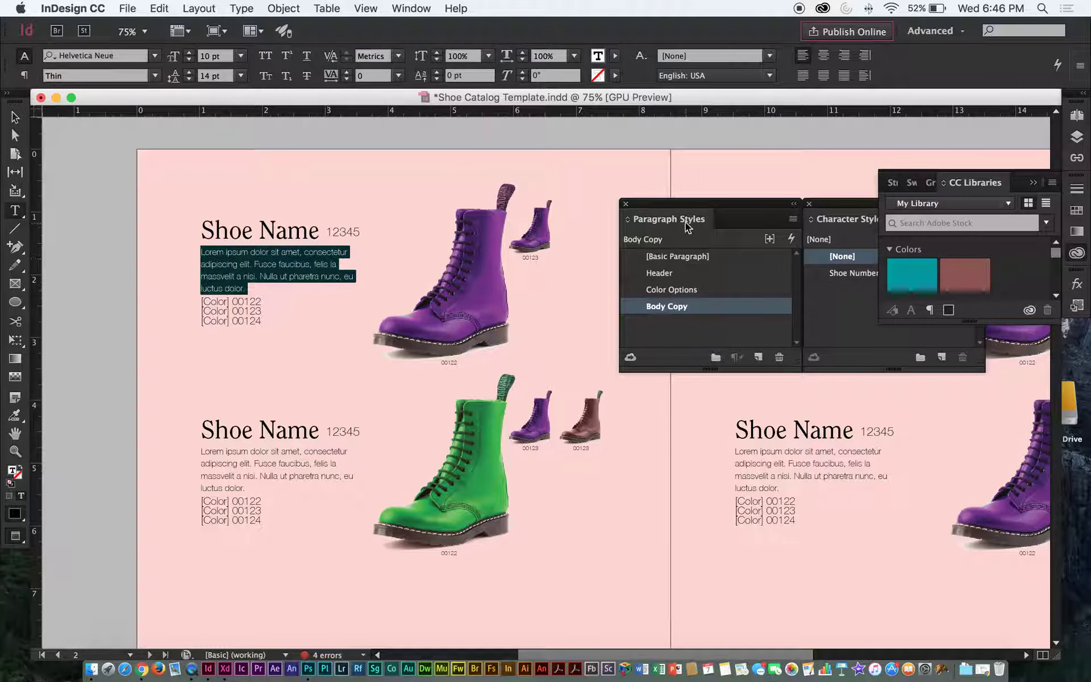
double_click(736, 307)
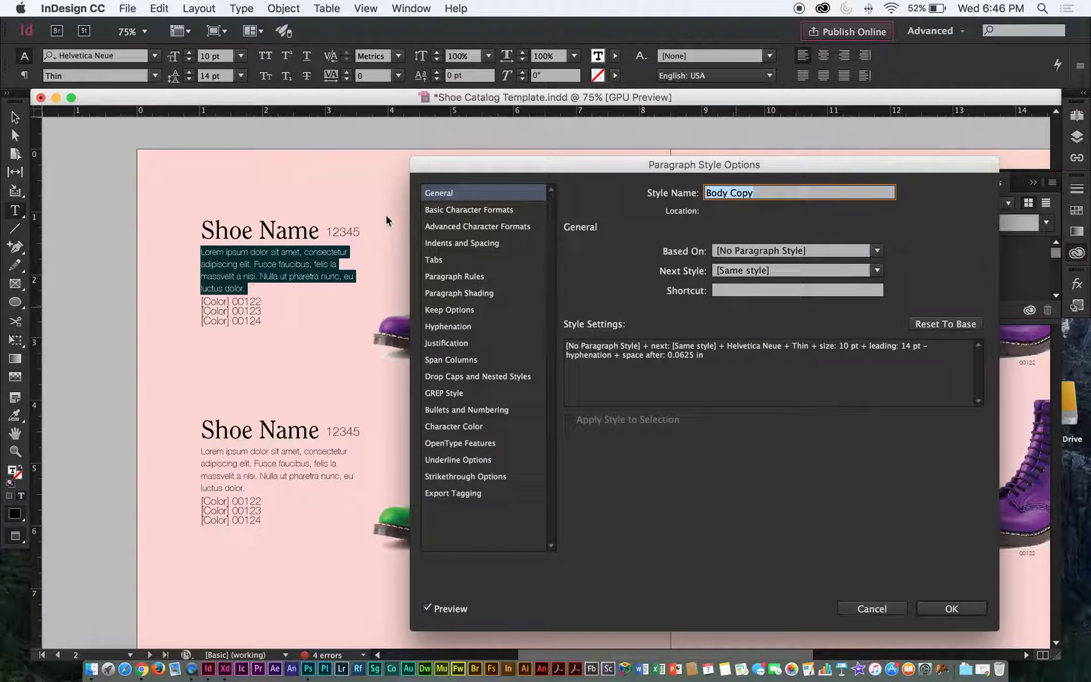
click(449, 210)
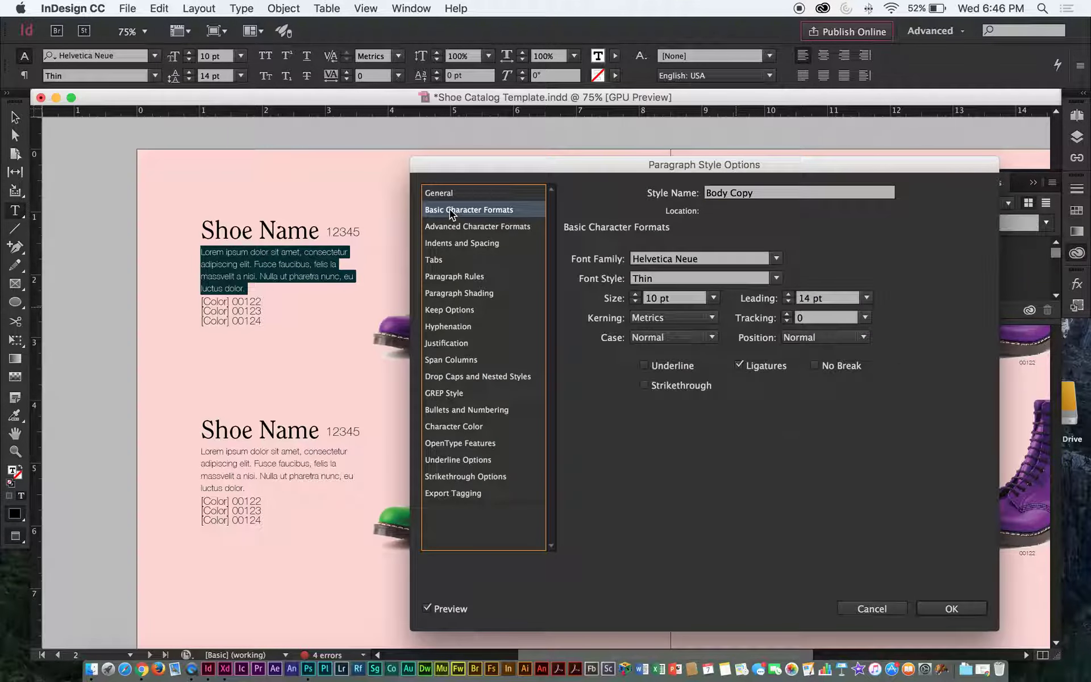
click(776, 259)
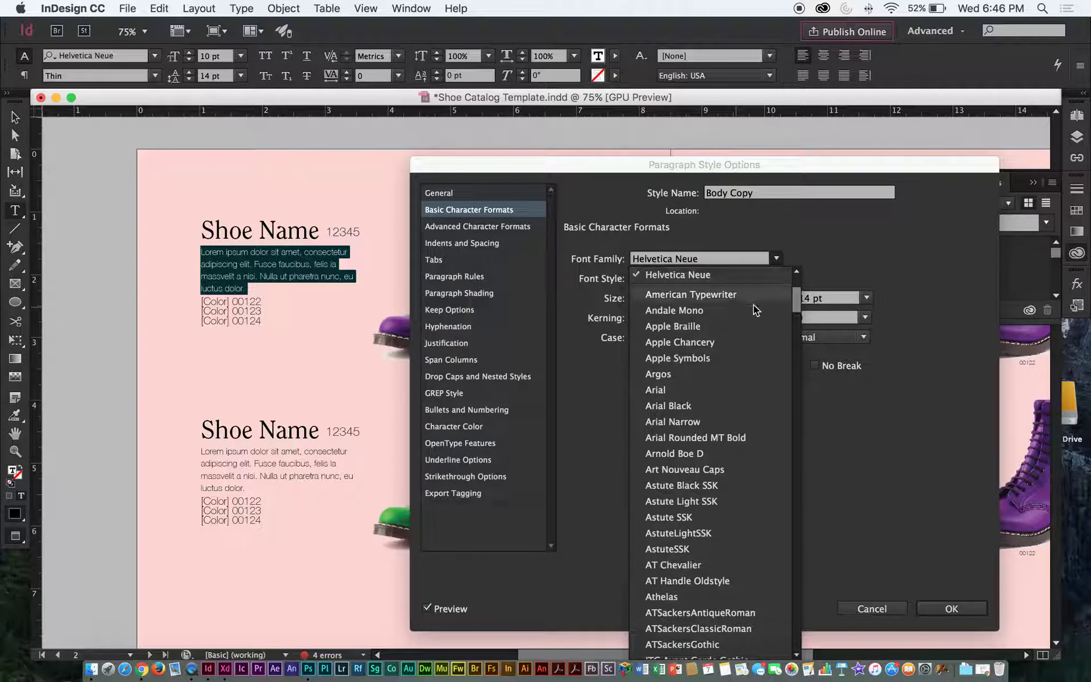
click(703, 402)
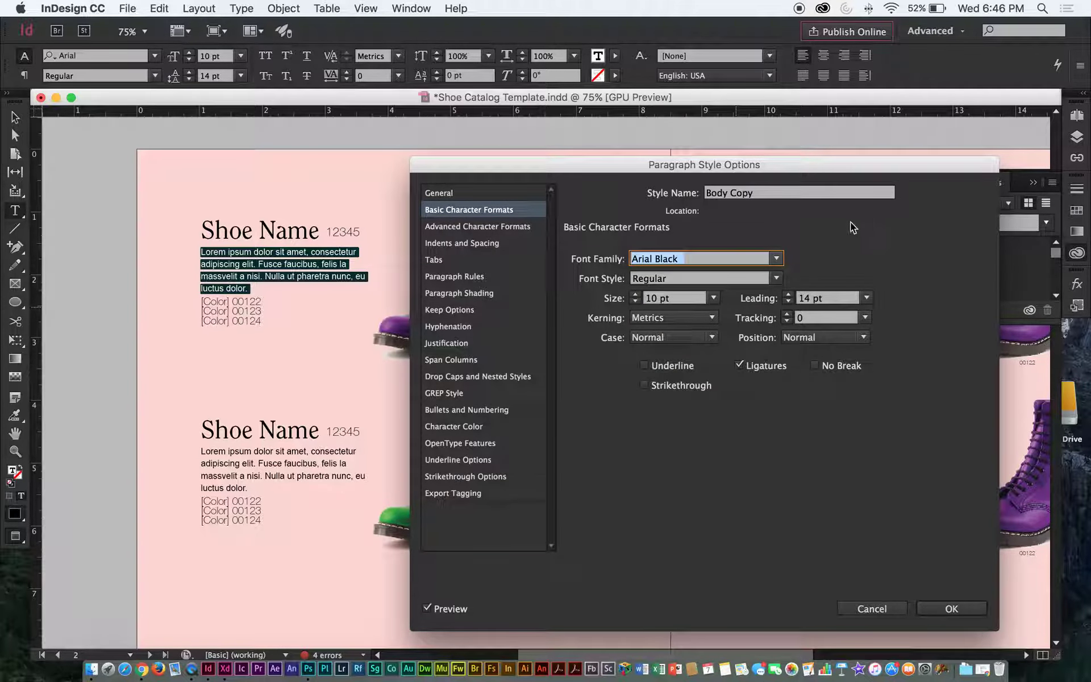
click(951, 609)
key(Escape)
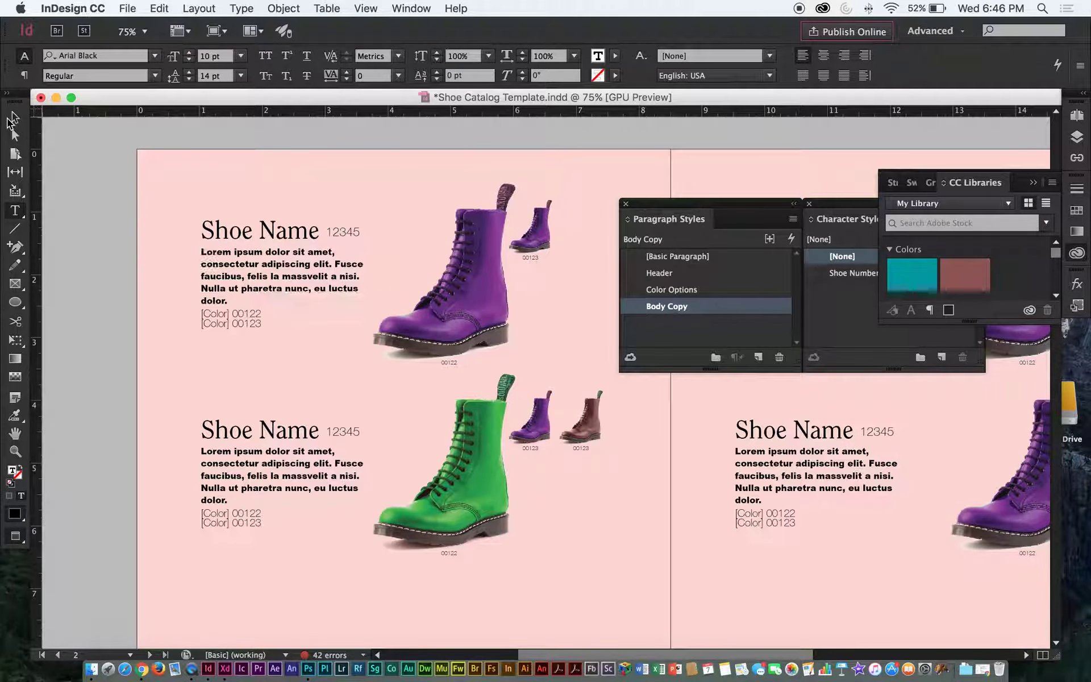
click(95, 132)
Step: Check which styles are applied to the caption under the top purple boot and to the number beside its shoe name
scroll(130, 142, right, 1)
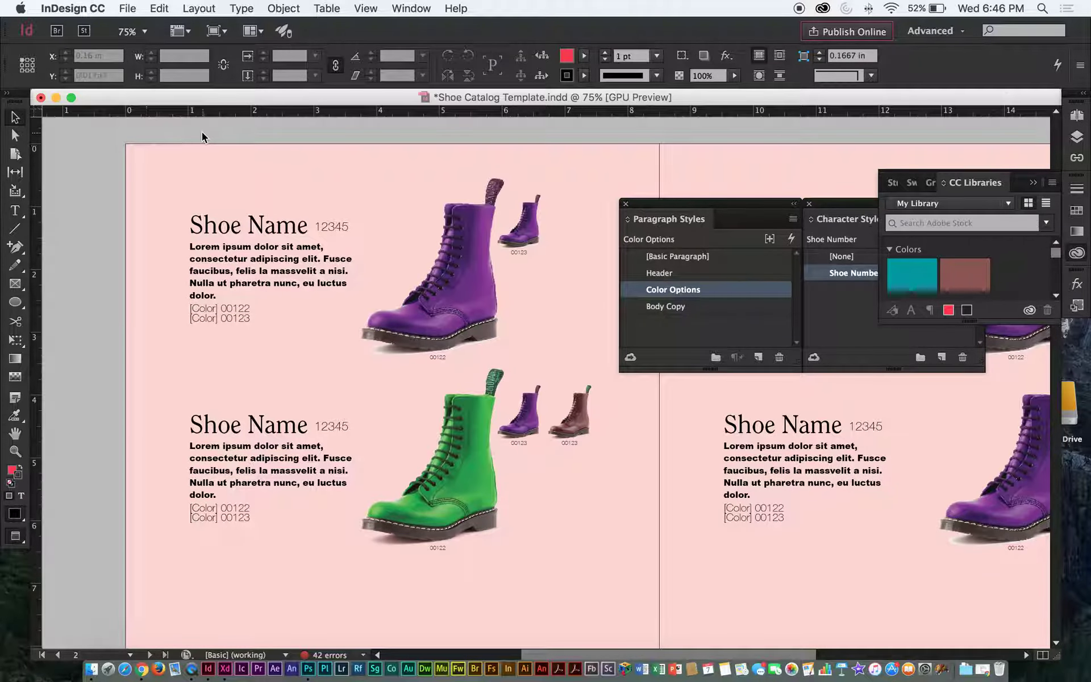
scroll(438, 335, down, 2)
scroll(438, 335, right, 1)
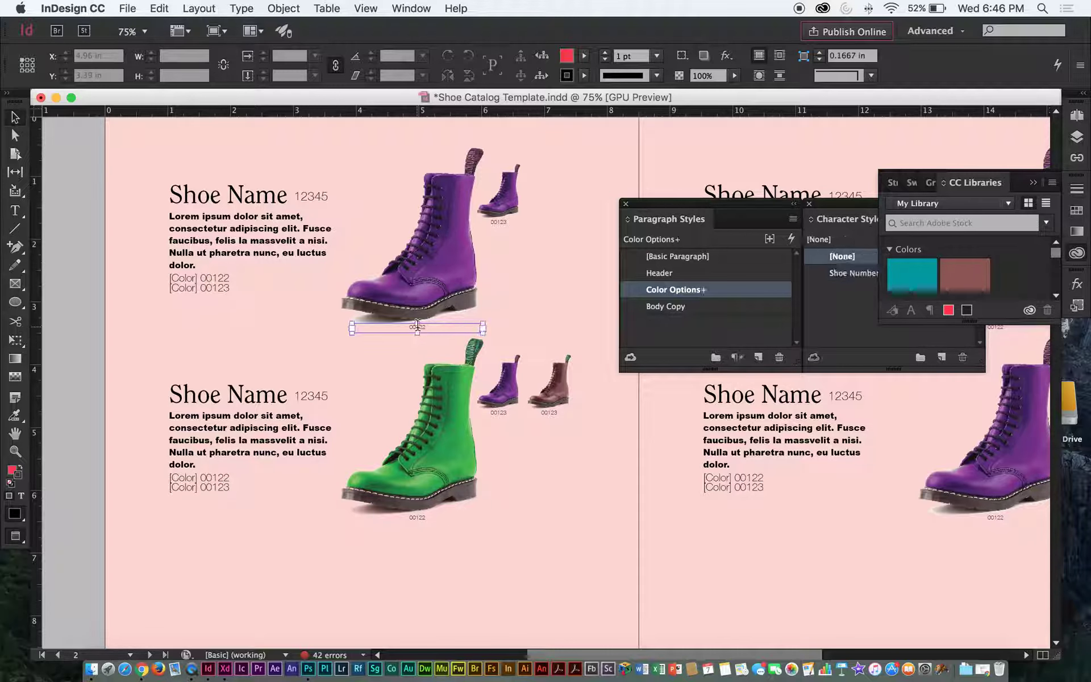
double_click(418, 329)
double_click(418, 328)
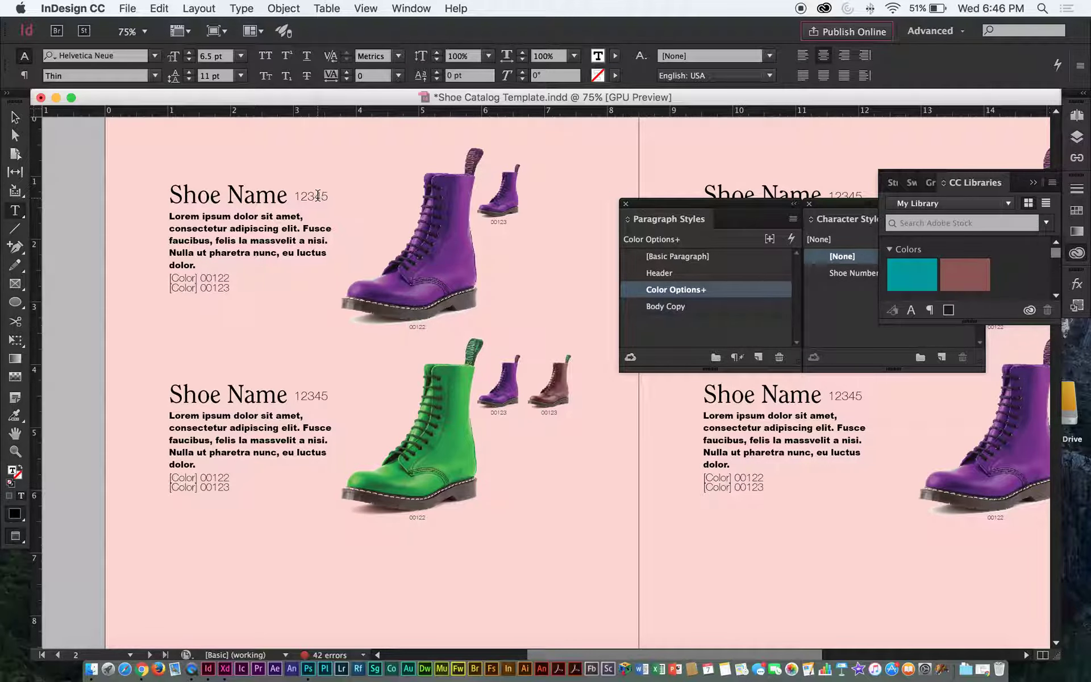
double_click(311, 196)
drag(837, 209, 706, 207)
click(17, 117)
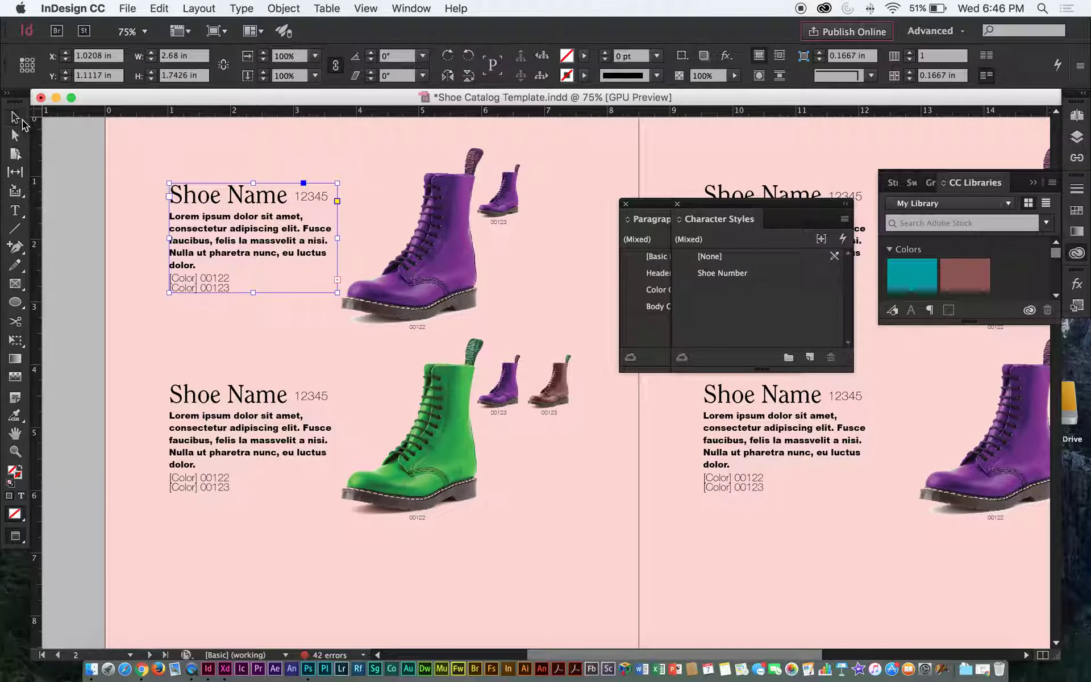
click(77, 144)
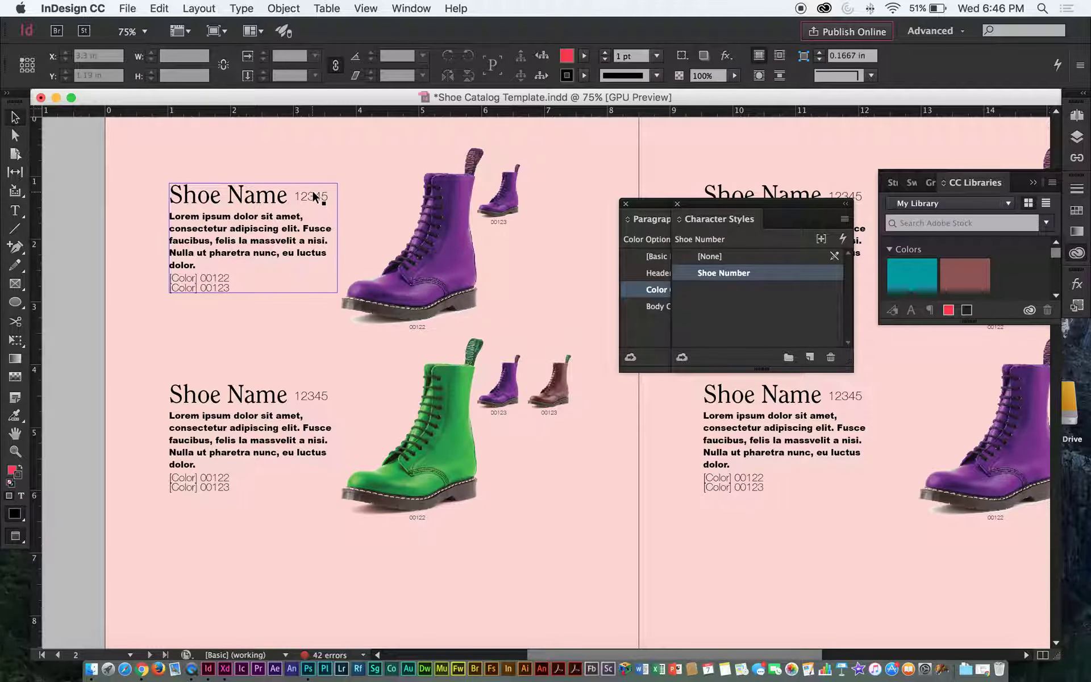
Step: Set the Shoe Number character style's font style to Regular
double_click(808, 274)
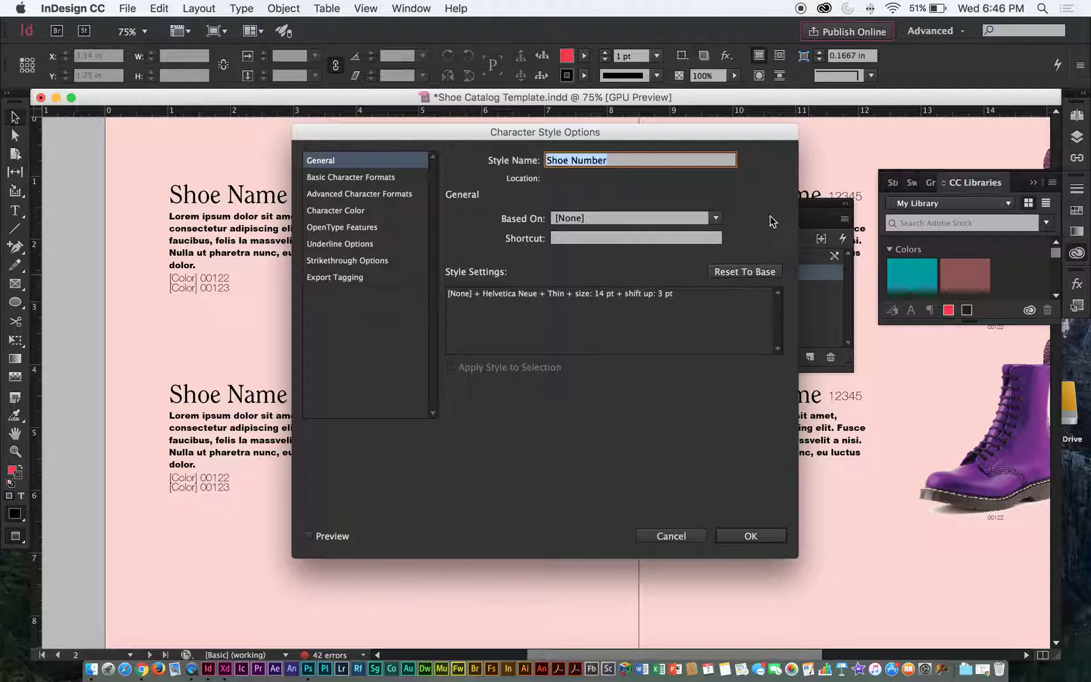
drag(617, 132, 755, 237)
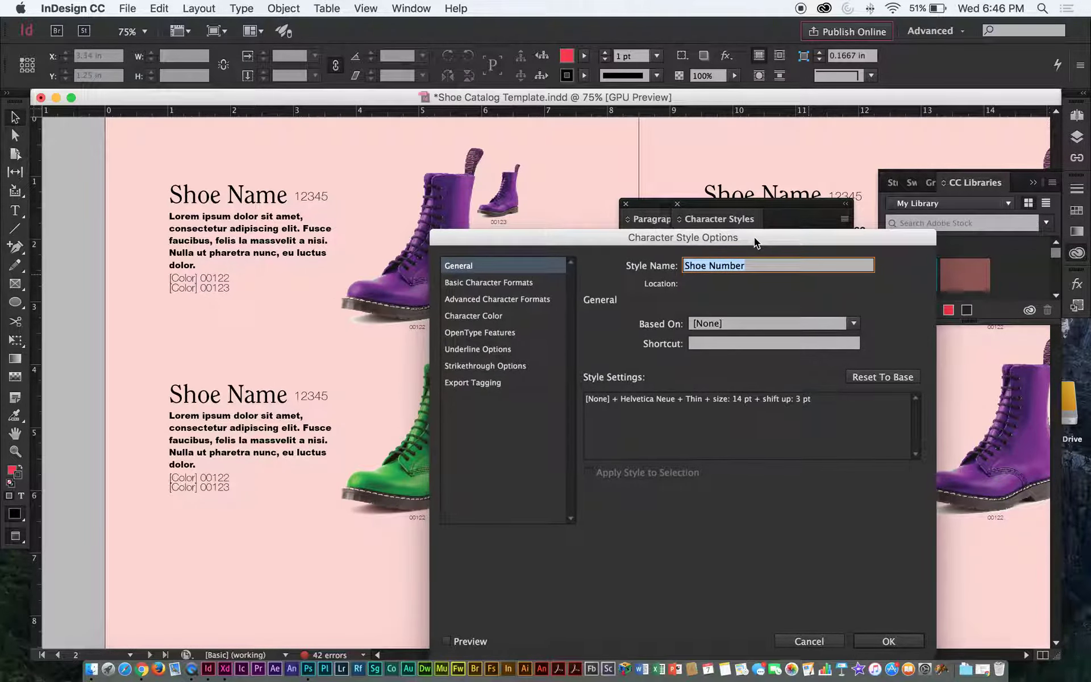
click(480, 284)
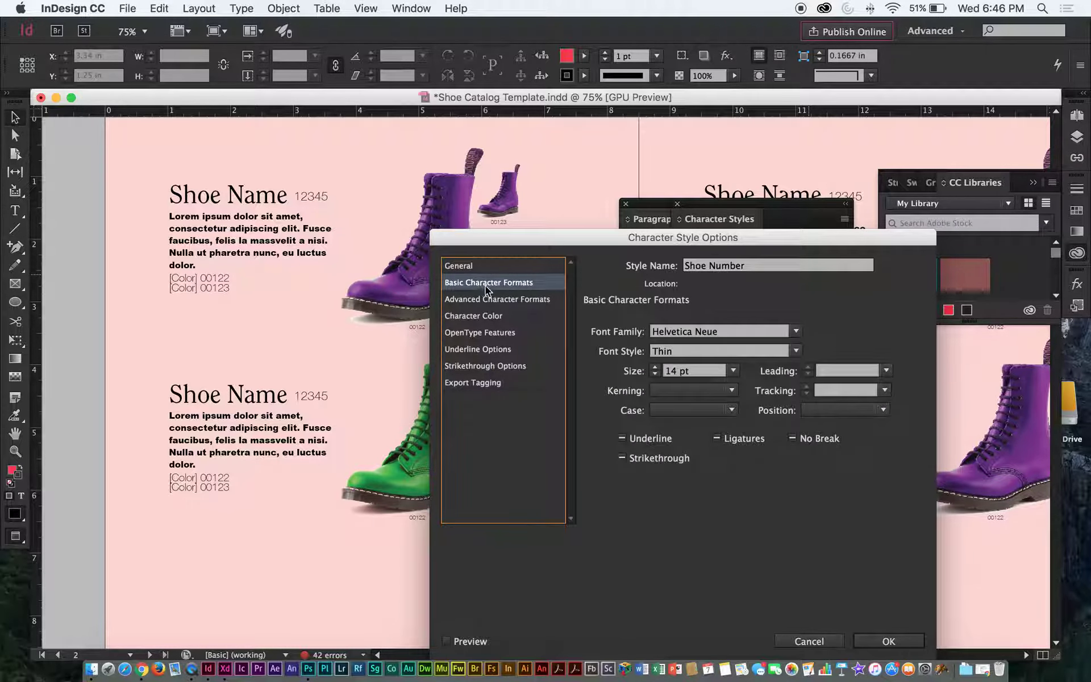
click(504, 316)
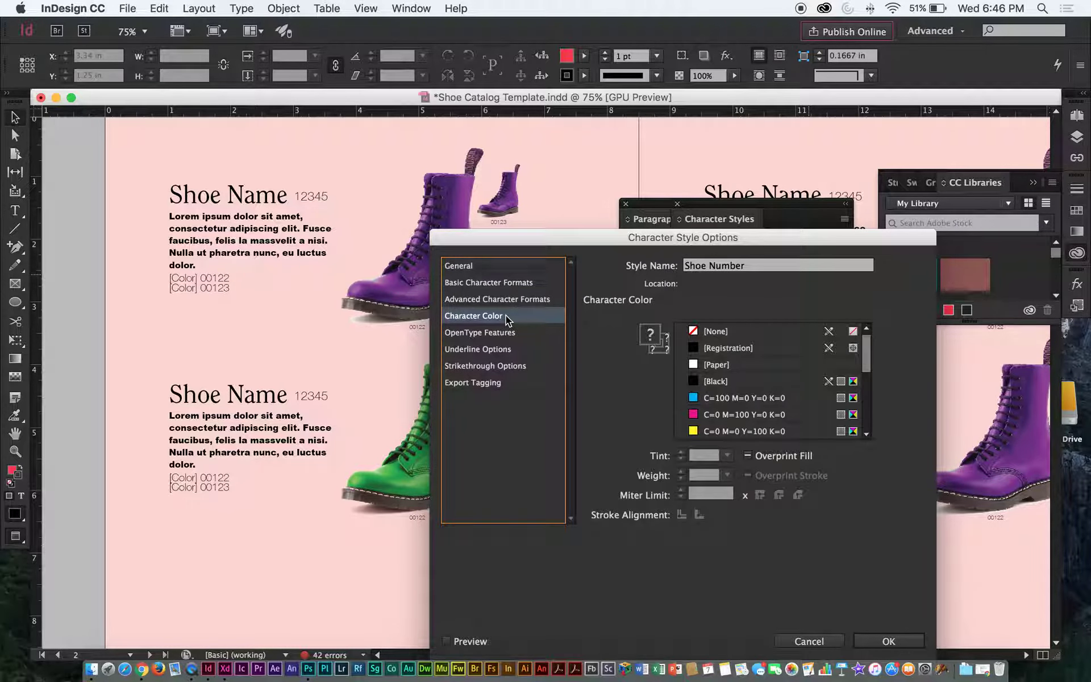
click(502, 284)
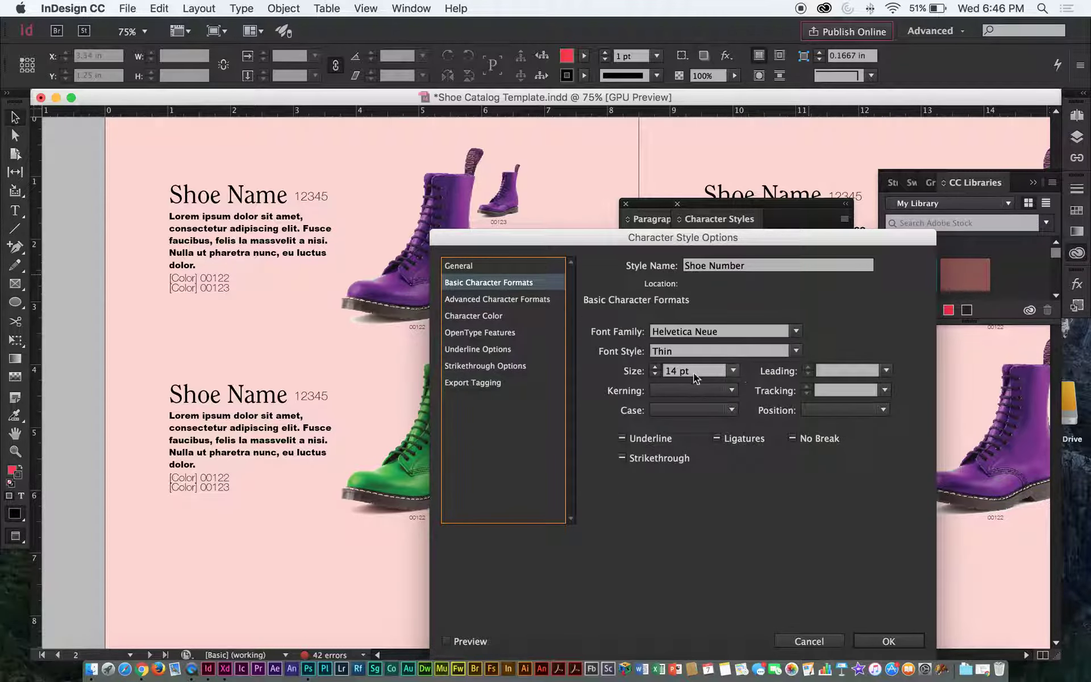
click(796, 351)
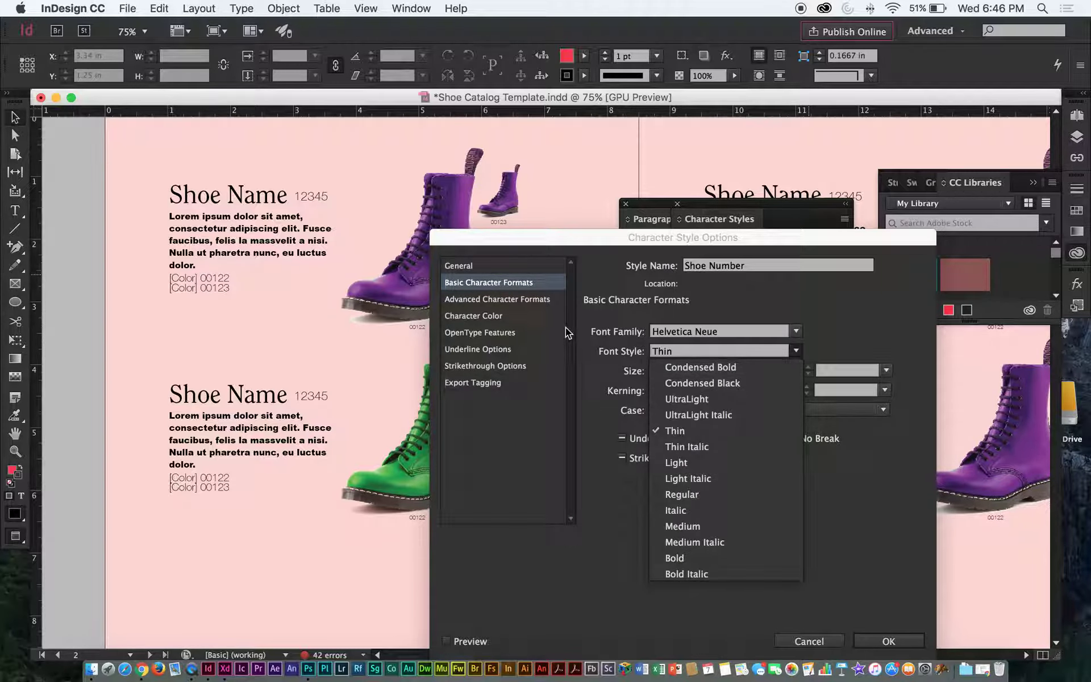
key(Down)
key(Down)
key(Down)
key(Down)
key(Down)
key(Down)
key(Down)
key(Down)
key(Down)
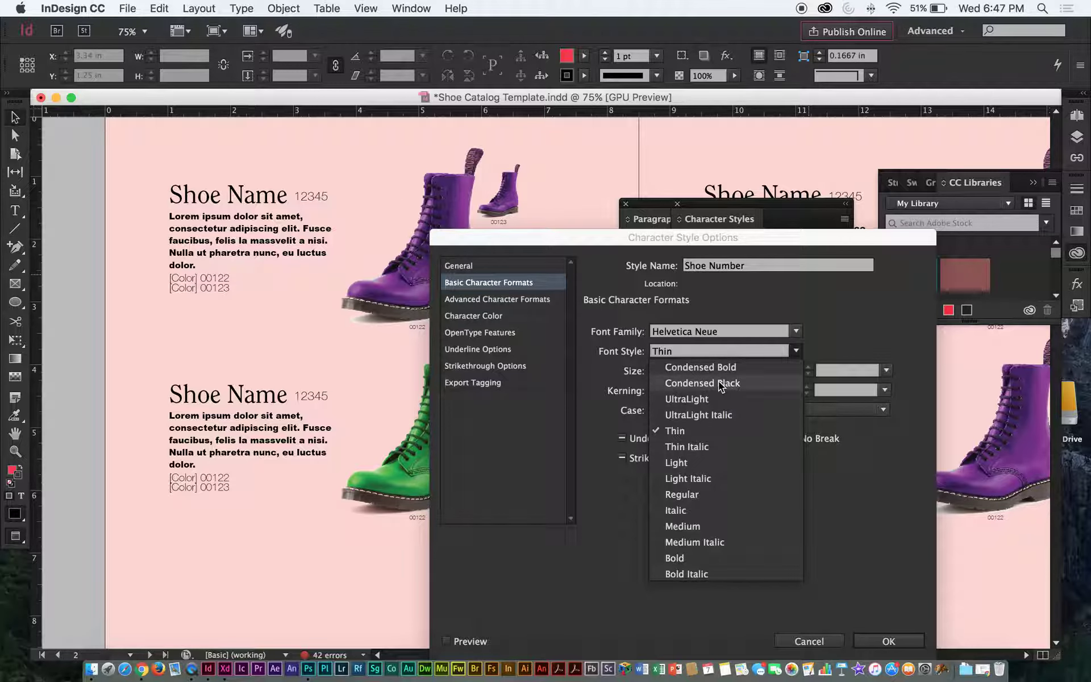
key(Return)
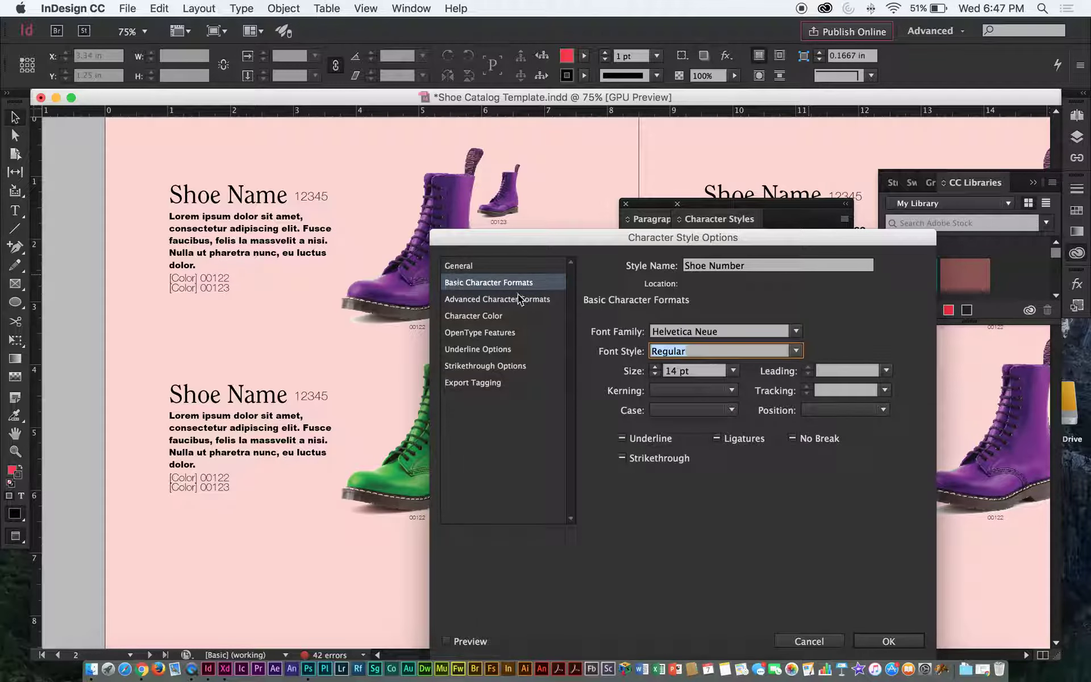
Step: Set the Shoe Number style's character color to C=0 M=100 Y=0 K=0 with preview on and apply the changes
click(518, 314)
click(698, 349)
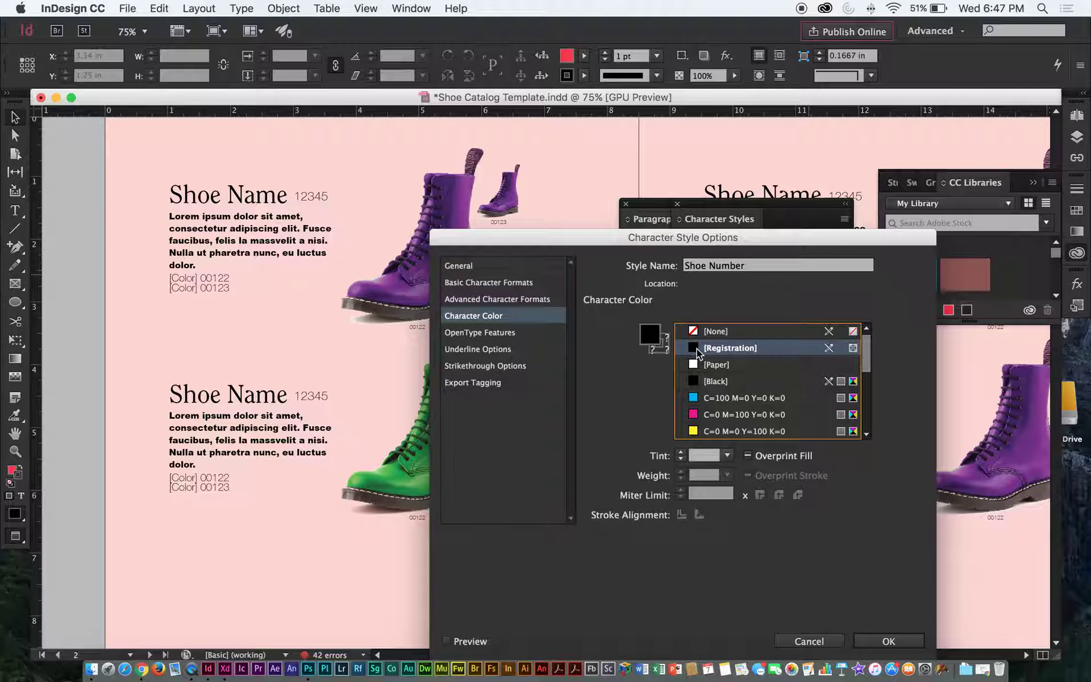
click(702, 414)
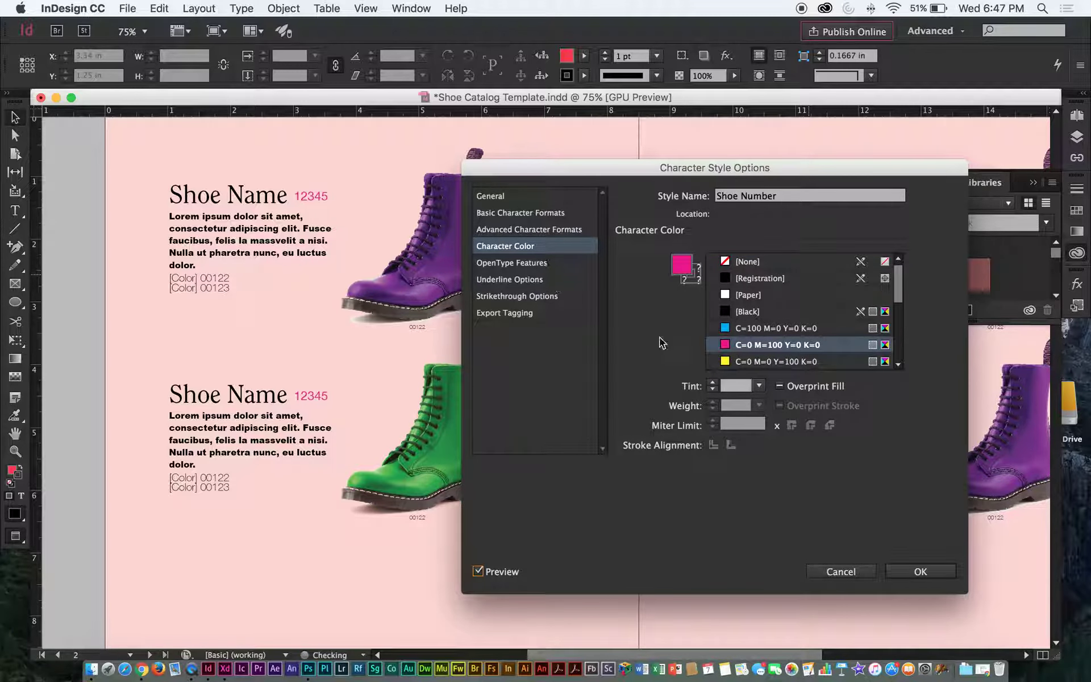
click(919, 571)
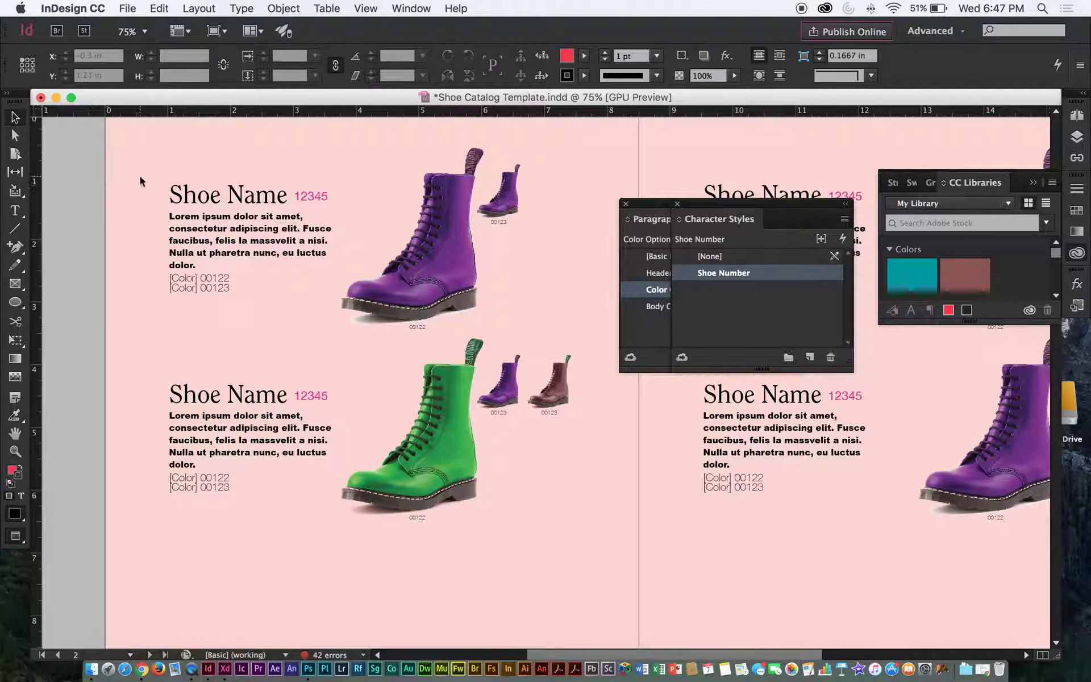
Step: Review the restyled shoe entries across the catalog spread at 50% zoom
key(super+minus)
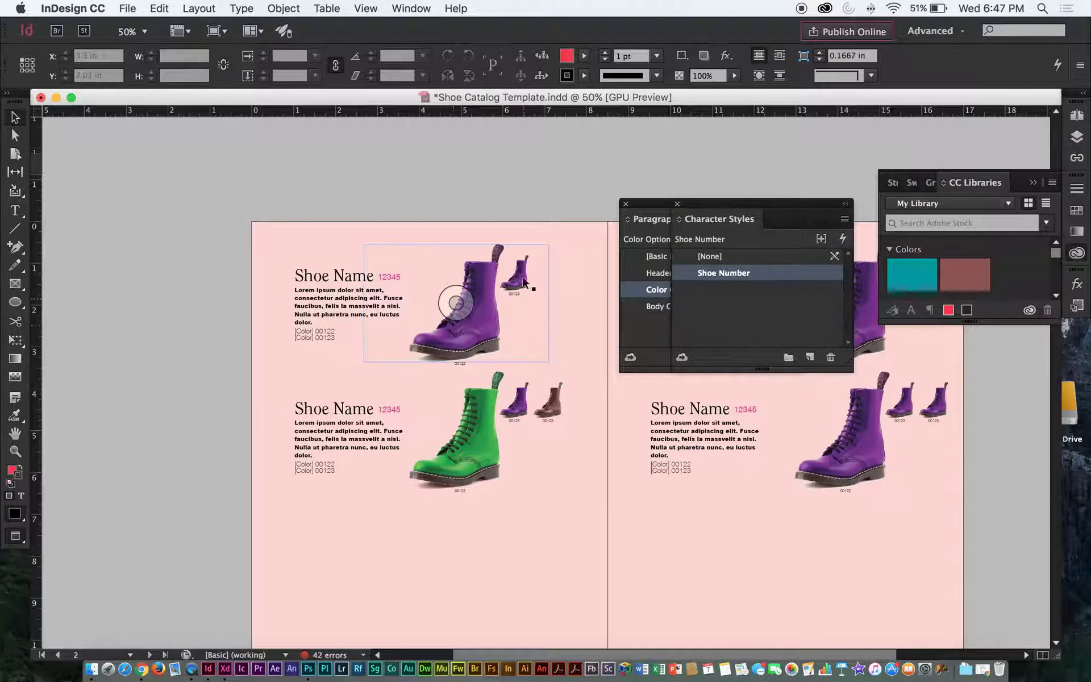
drag(434, 168, 329, 185)
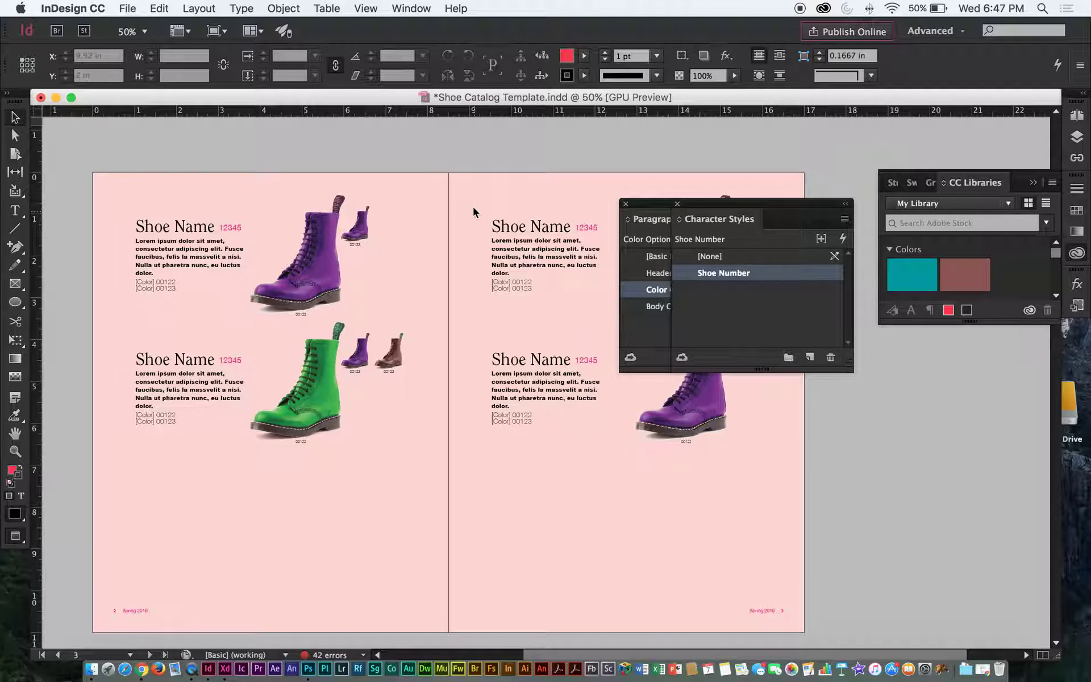
scroll(426, 150, up, 3)
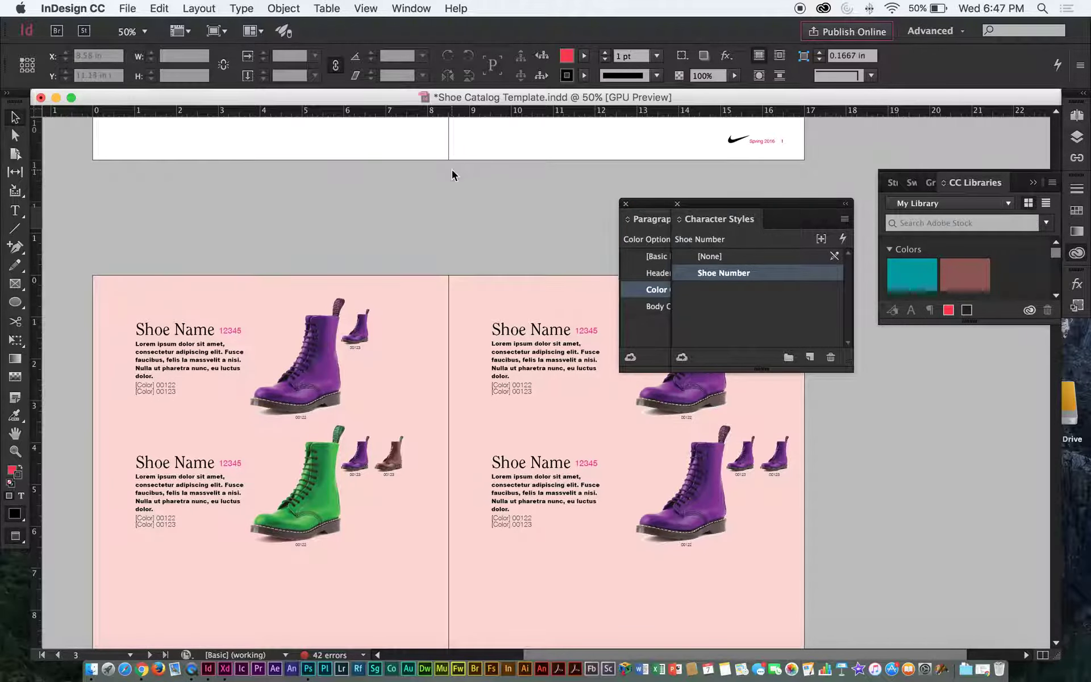
scroll(453, 175, up, 1)
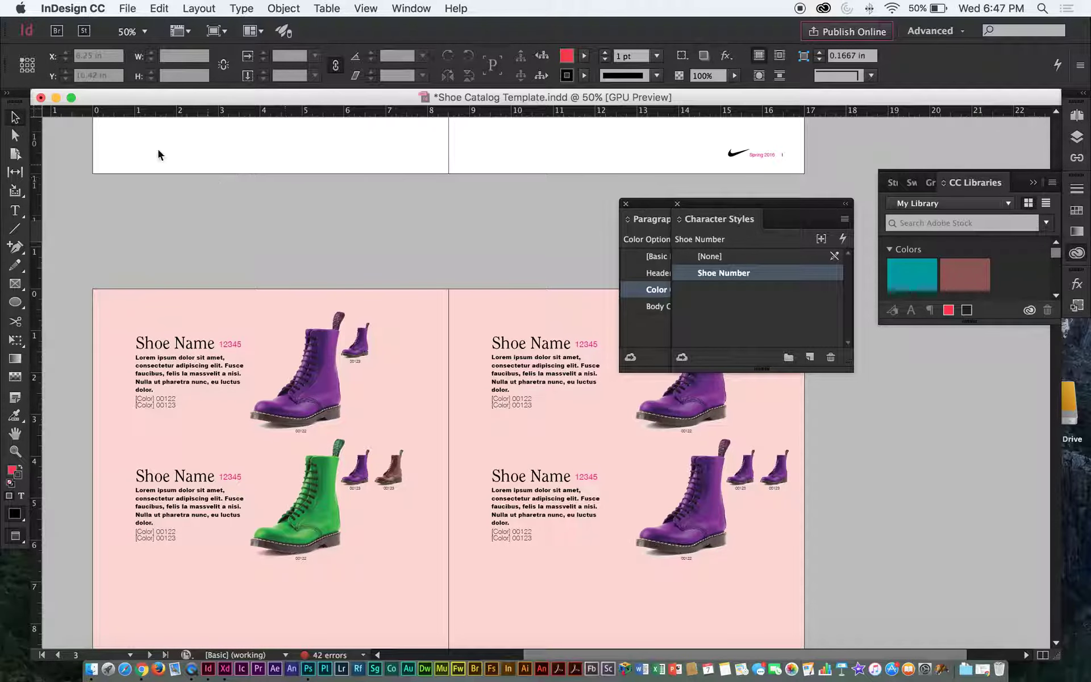
Step: Change the font of the heading line beside the upper purple boot on the pink spread's left page to Gotham
scroll(312, 214, down, 1)
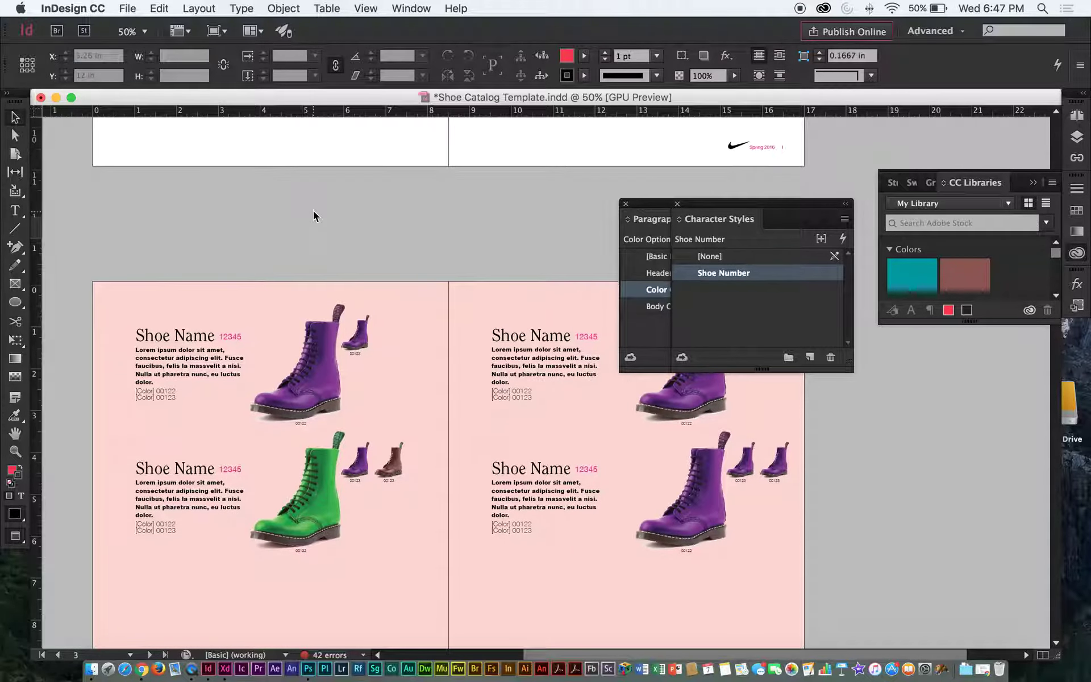
scroll(314, 207, left, 1)
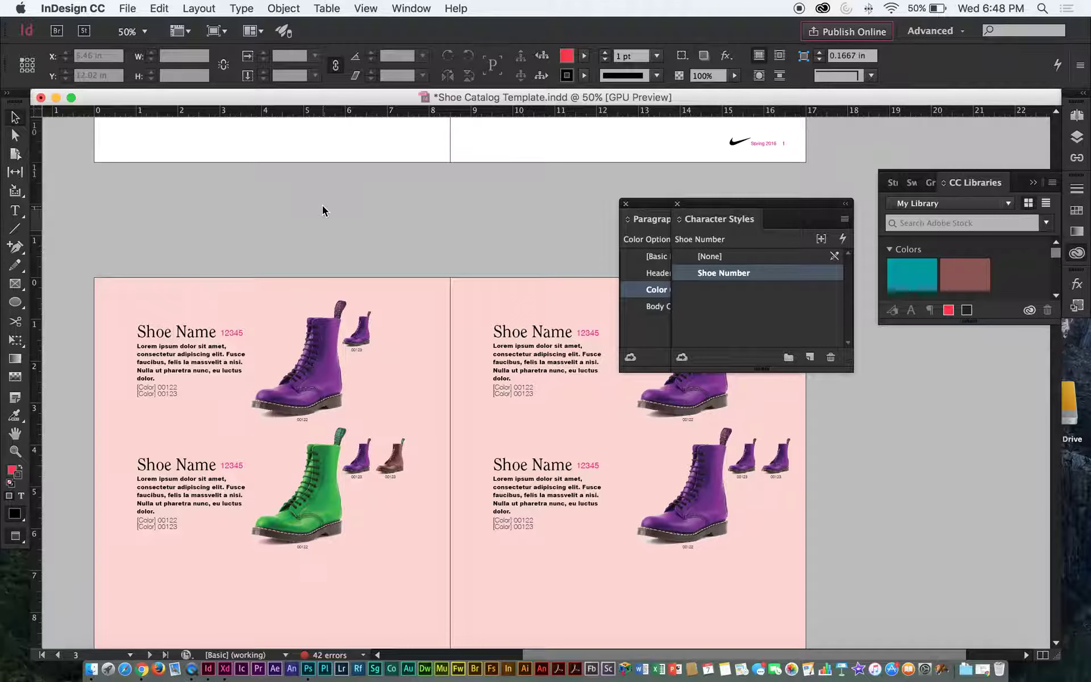
double_click(154, 335)
triple_click(155, 336)
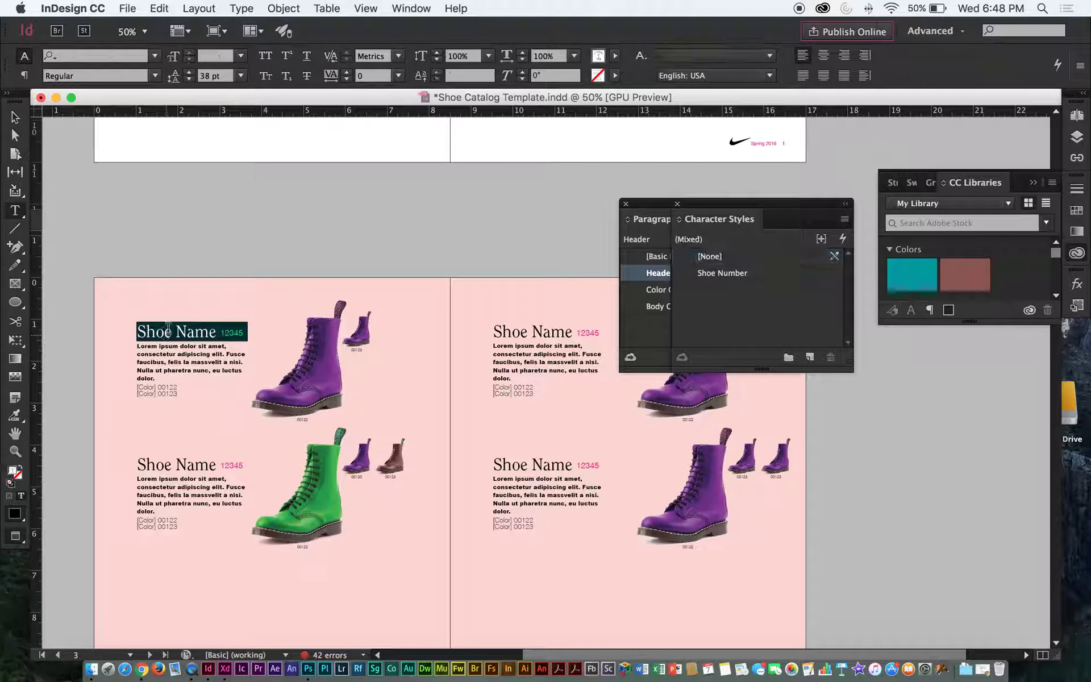
click(155, 55)
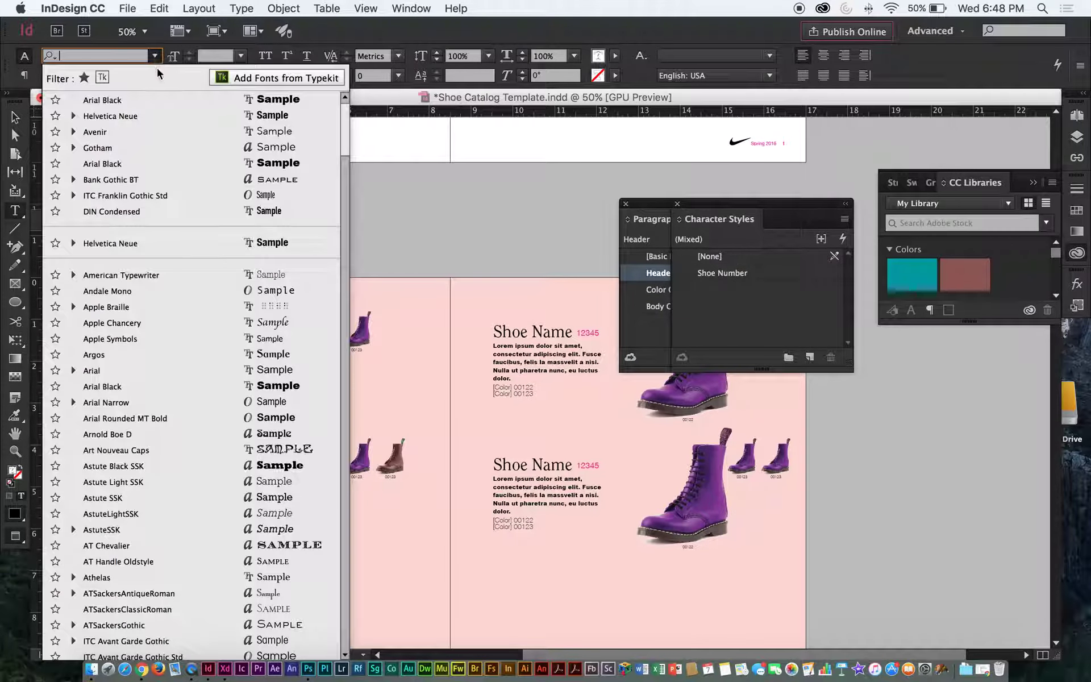
click(146, 148)
click(16, 117)
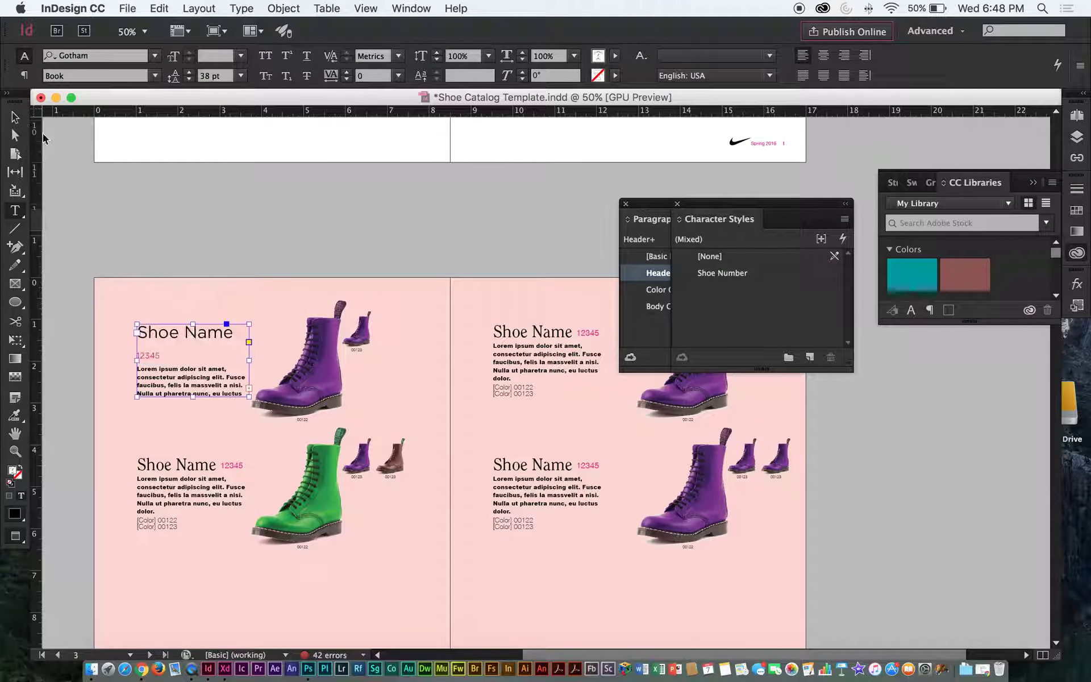
click(170, 264)
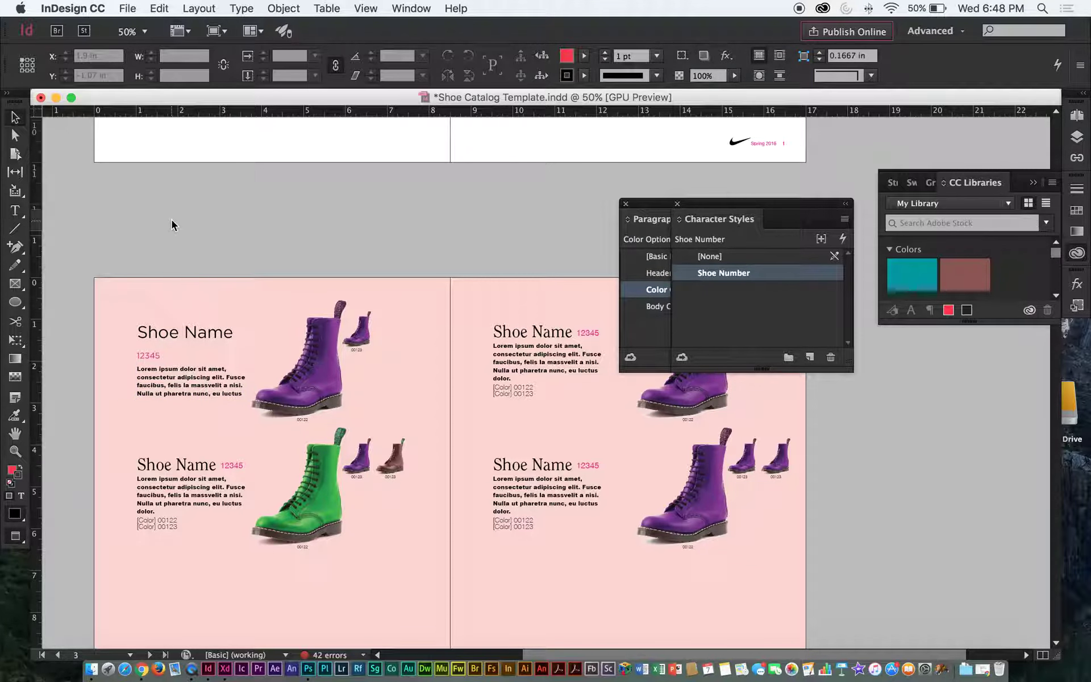
Step: Copy the Gotham heading's formatting onto the green boot's heading line with the Eyedropper tool
double_click(187, 465)
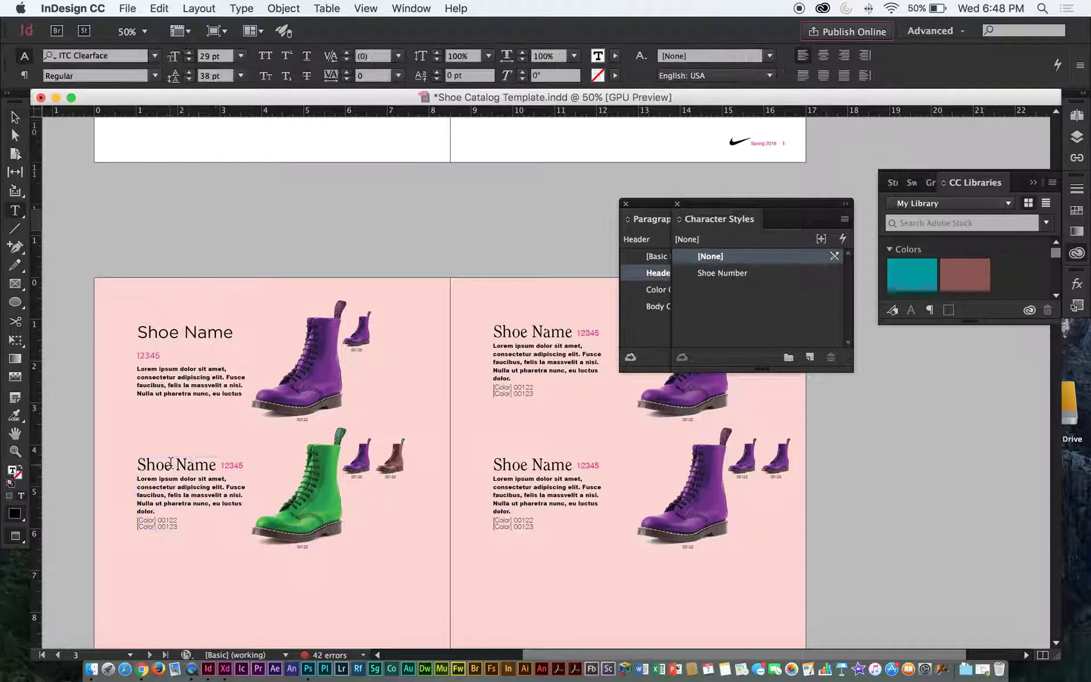
triple_click(170, 463)
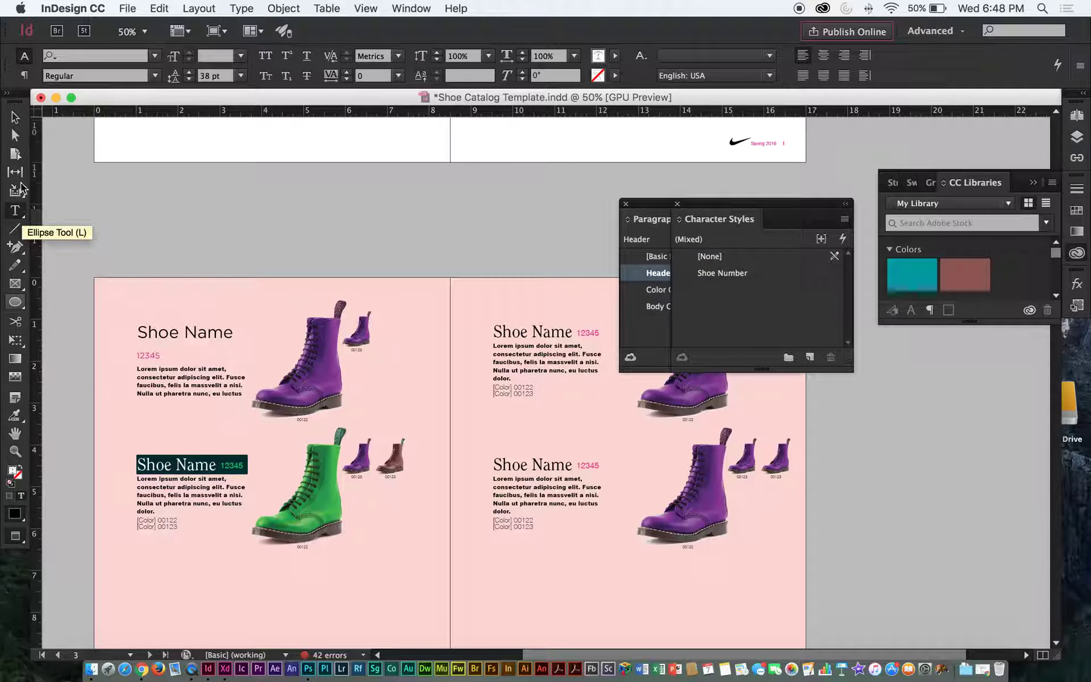
key(Escape)
click(16, 415)
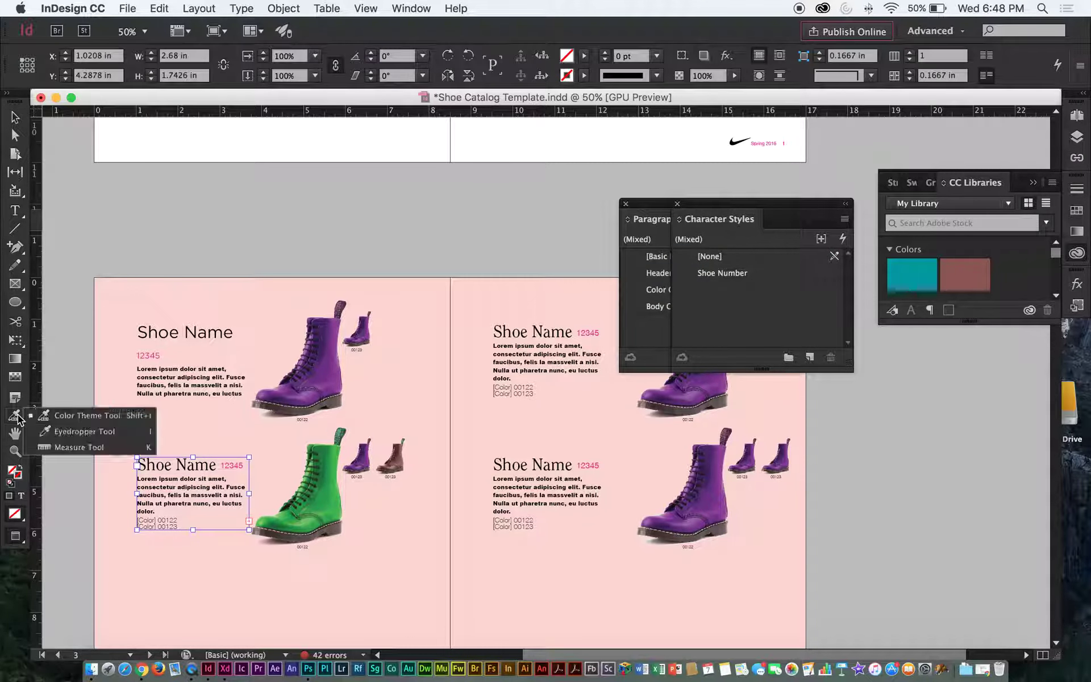
click(79, 431)
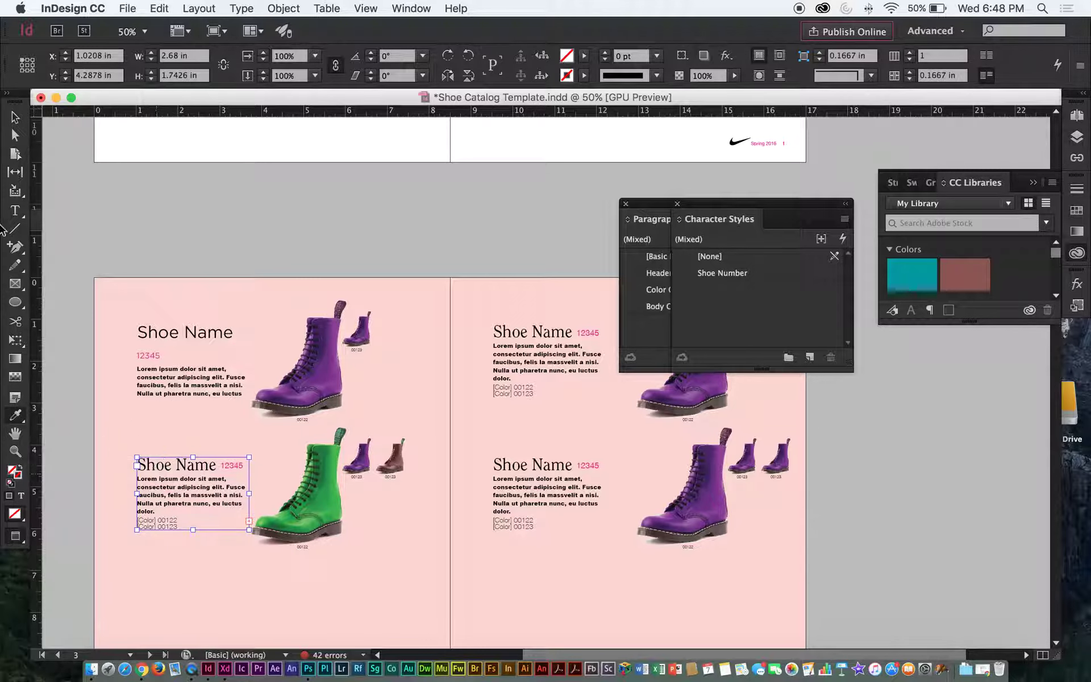
click(15, 211)
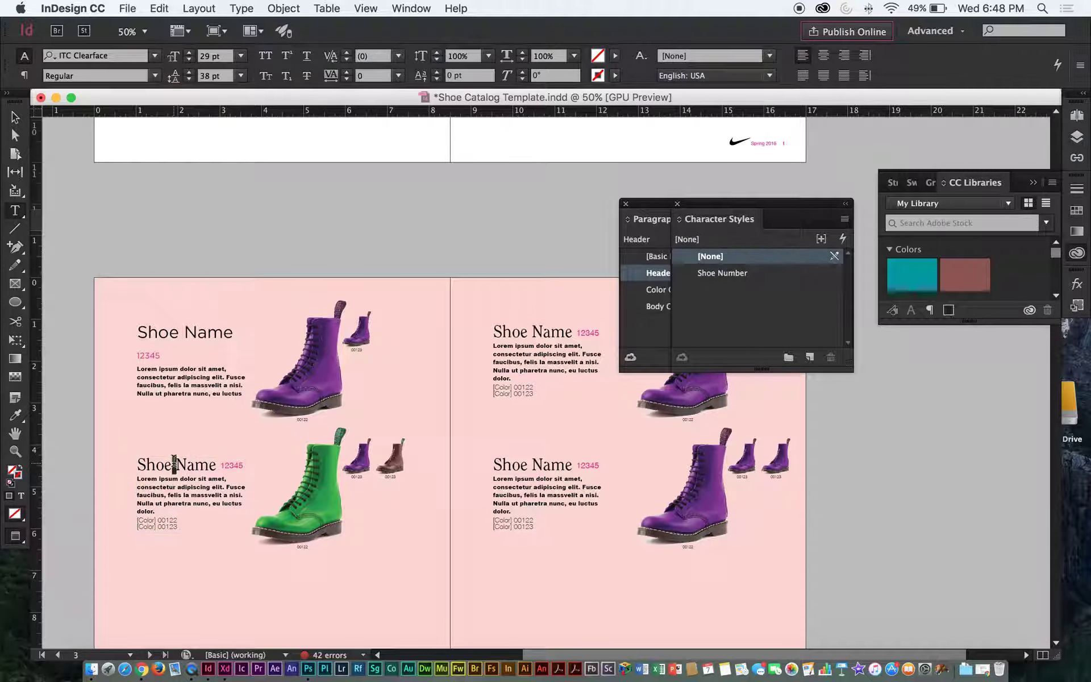
triple_click(173, 463)
click(16, 418)
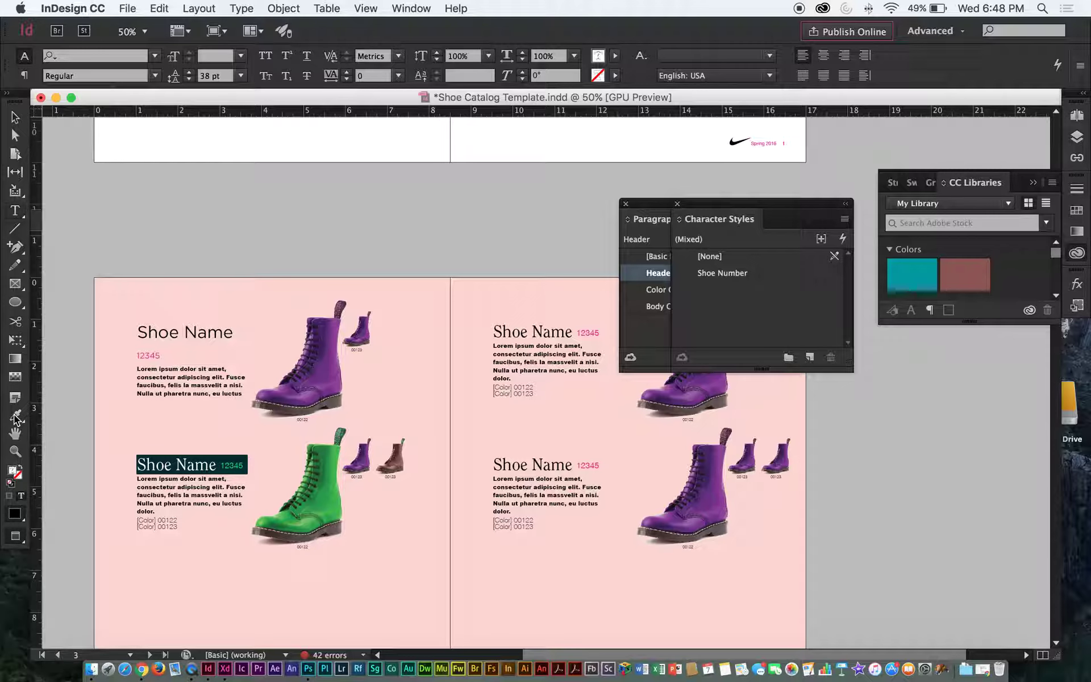
click(170, 331)
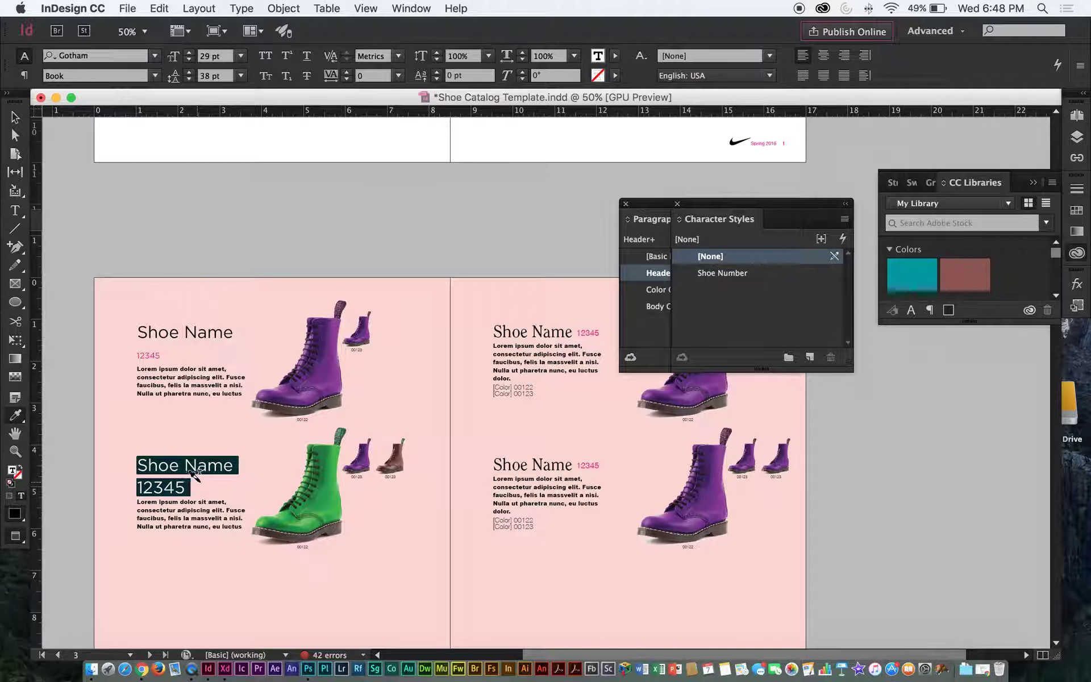
Step: Apply the sampled Gotham formatting to the right pink page's two shoe names and the first two on the following spread's left page
drag(574, 331, 482, 331)
key(Escape)
drag(571, 462, 485, 449)
scroll(487, 417, down, 10)
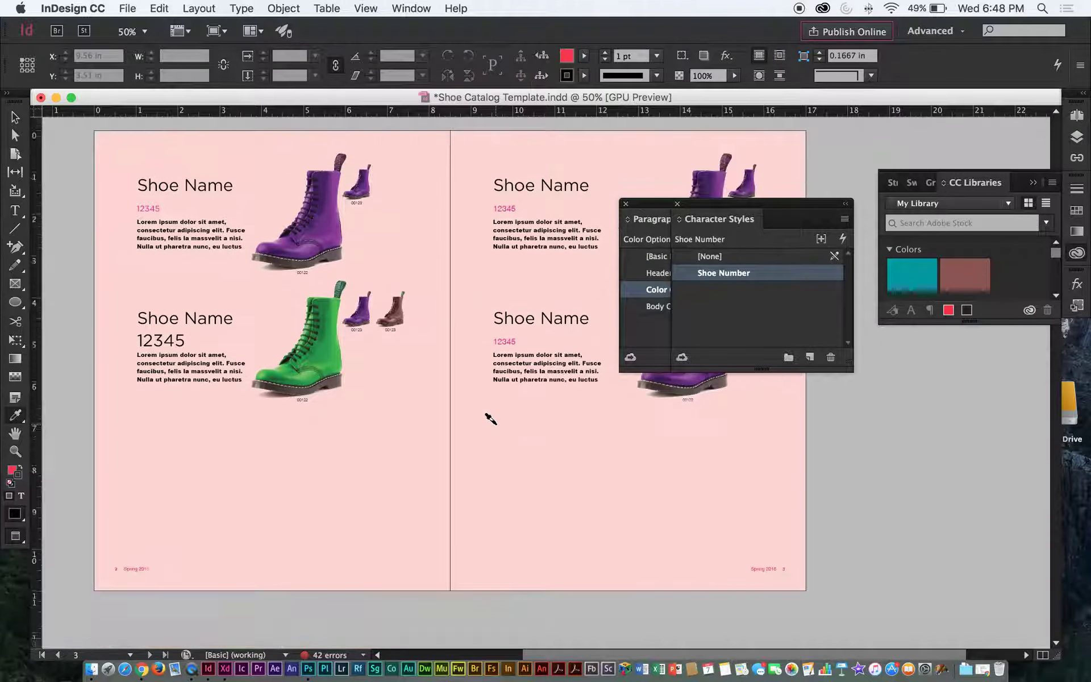
drag(208, 363, 175, 390)
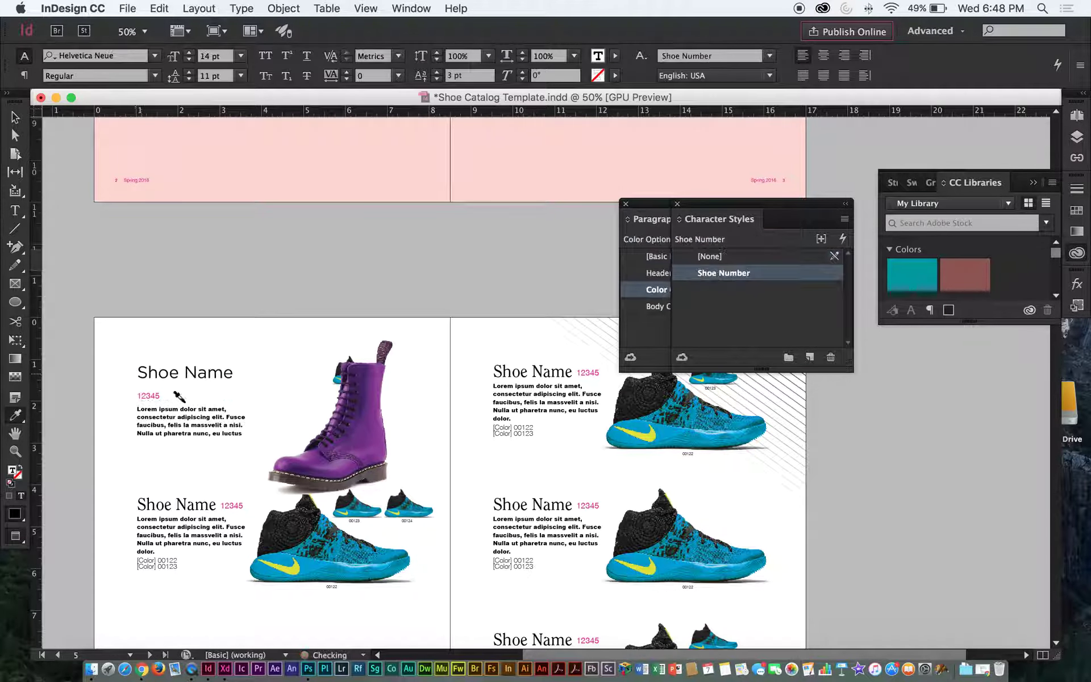
drag(215, 499, 138, 500)
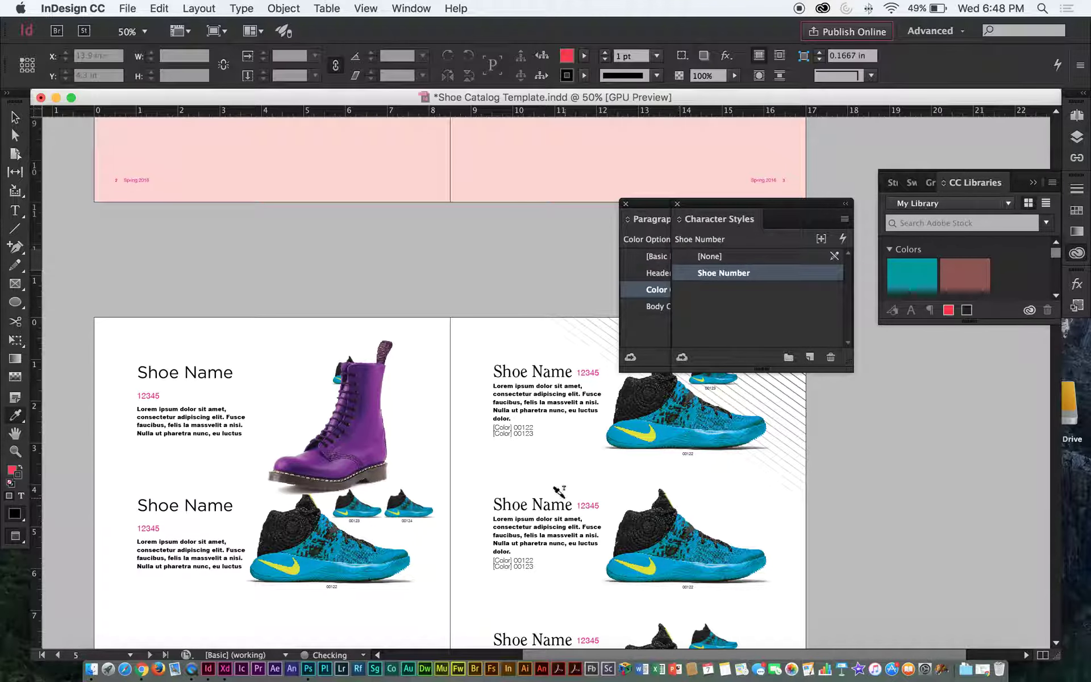
Step: Duplicate the second shoe's text frame opposite the section page and place the copy below it at about X 9.66 in, Y 7.14 in
scroll(446, 263, up, 20)
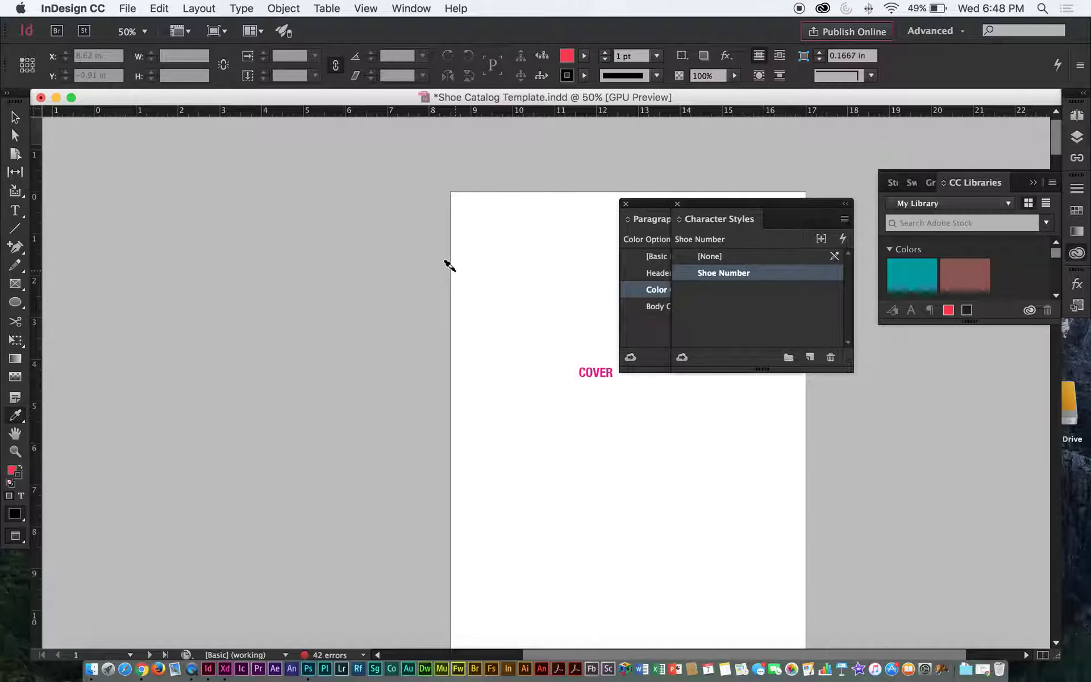
click(15, 118)
scroll(335, 312, down, 15)
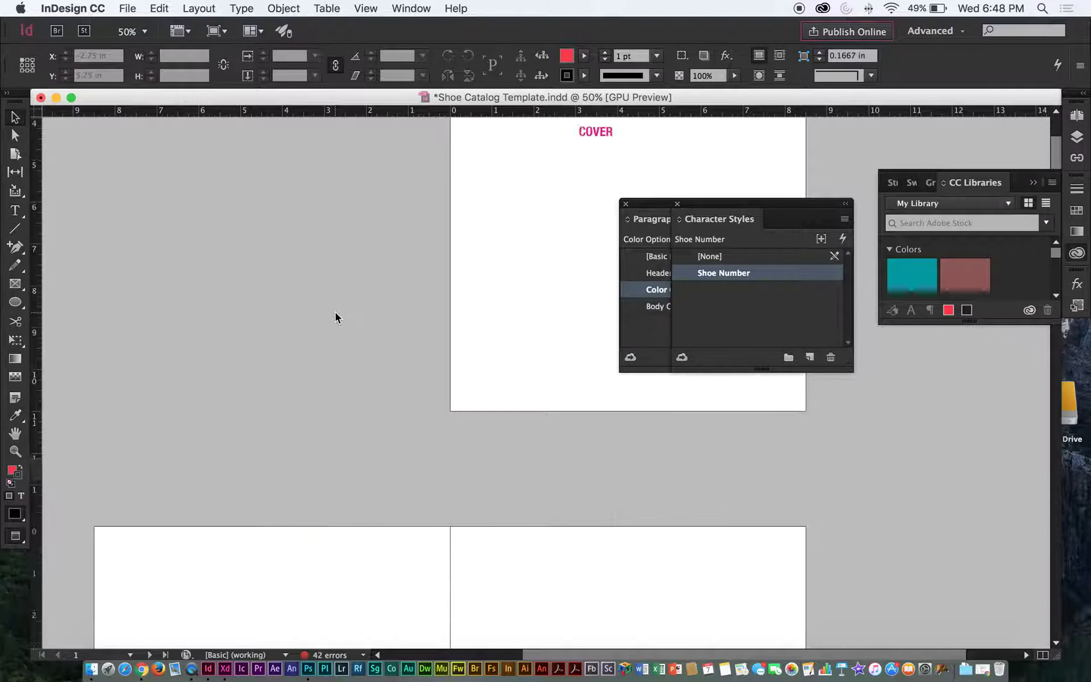
scroll(338, 317, up, 10)
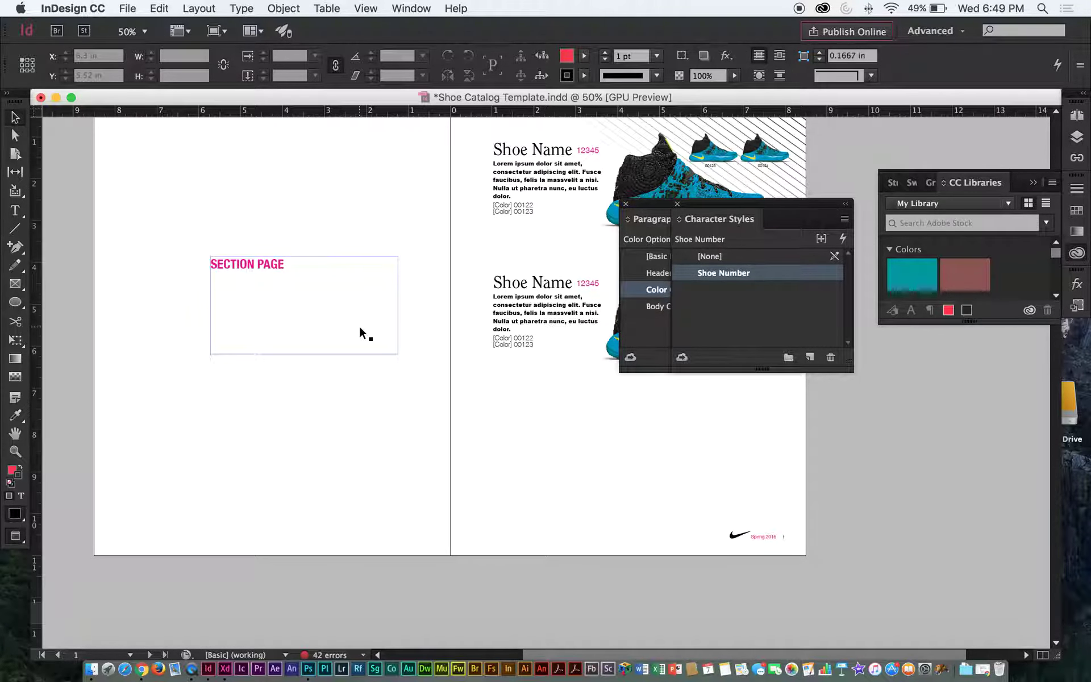
scroll(364, 334, right, 5)
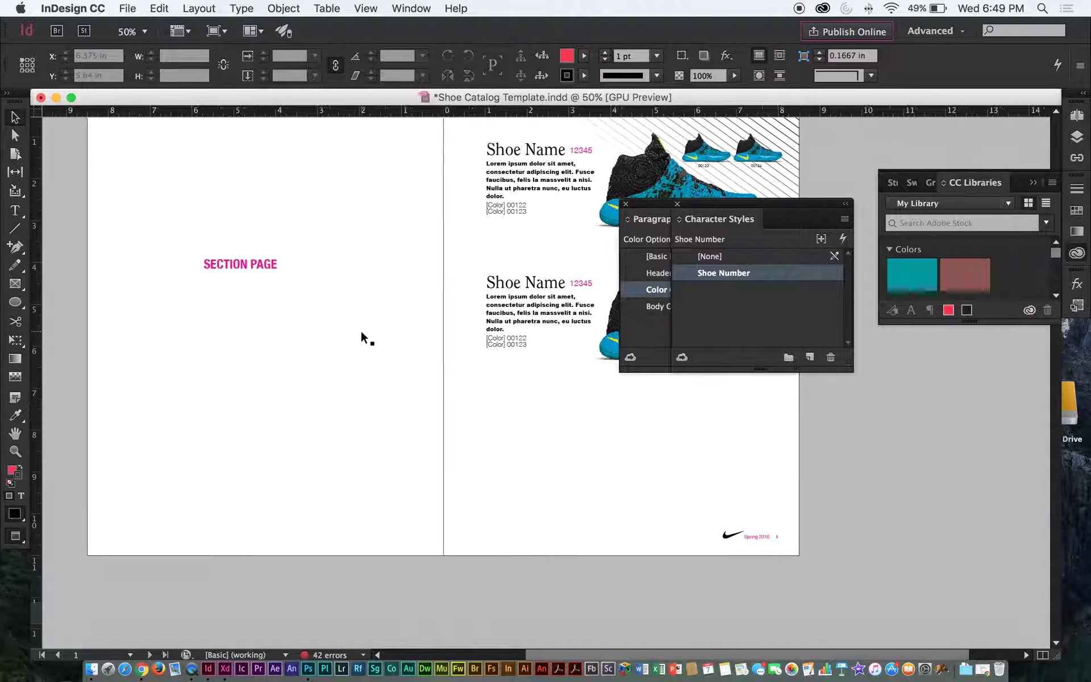
scroll(368, 339, down, 1)
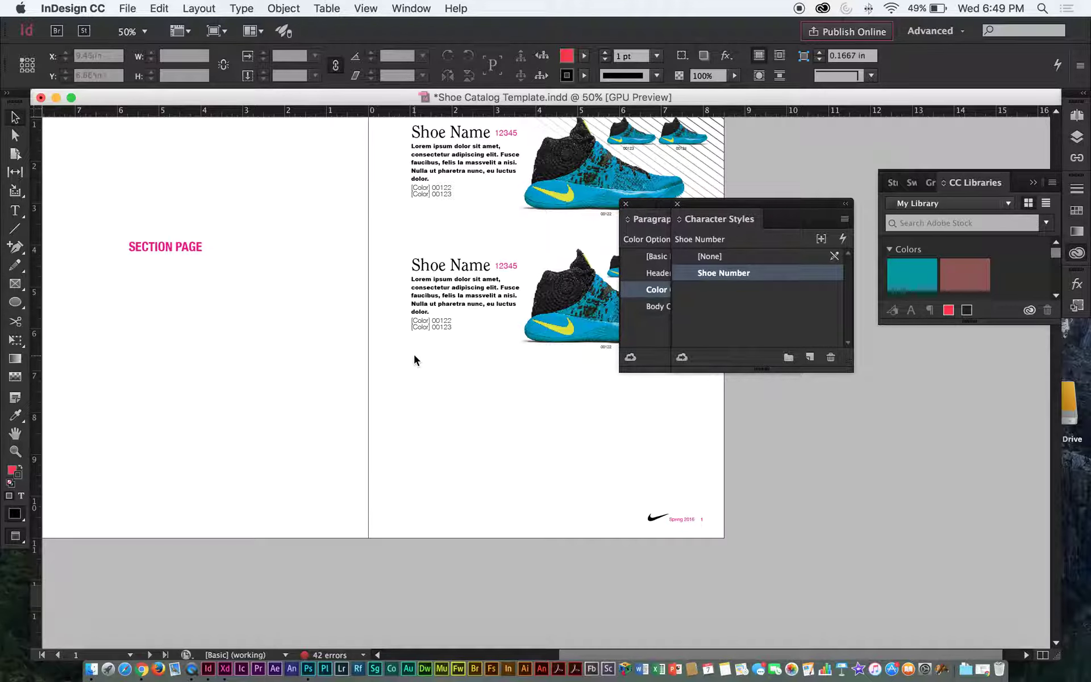
click(446, 261)
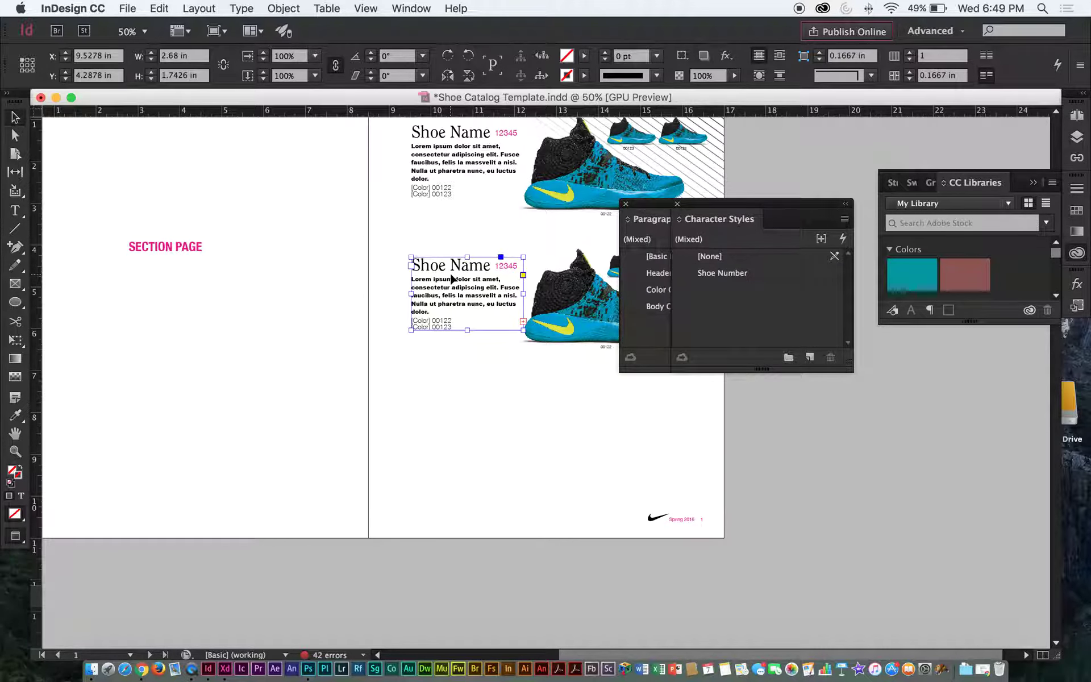
drag(452, 278, 458, 398)
click(592, 404)
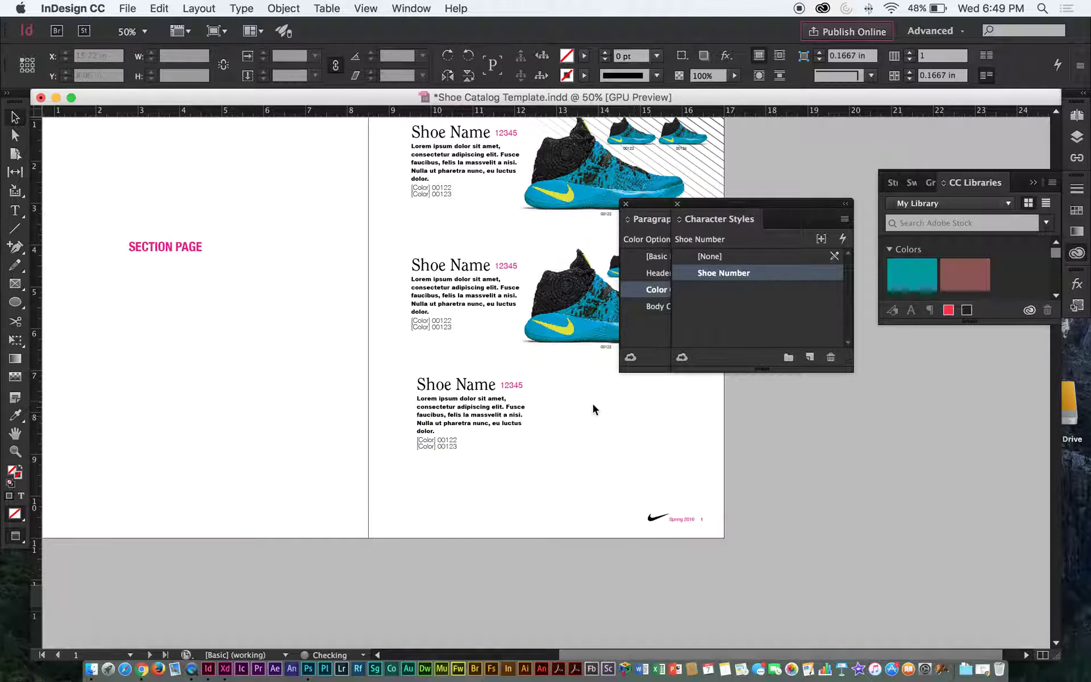
double_click(439, 392)
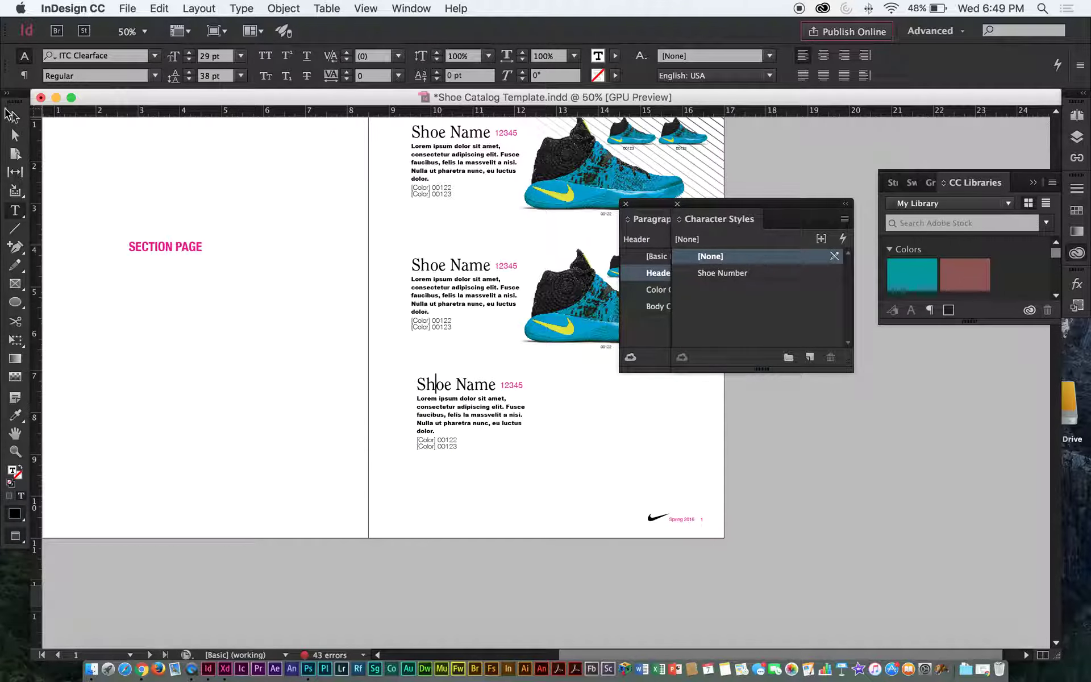
key(Escape)
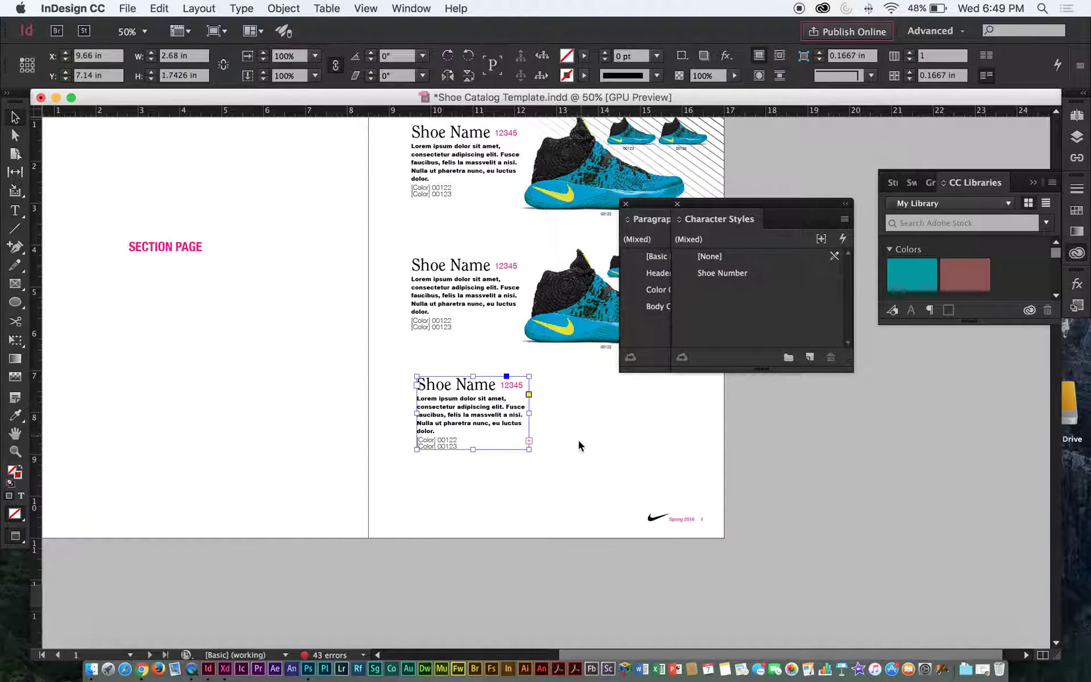
click(665, 273)
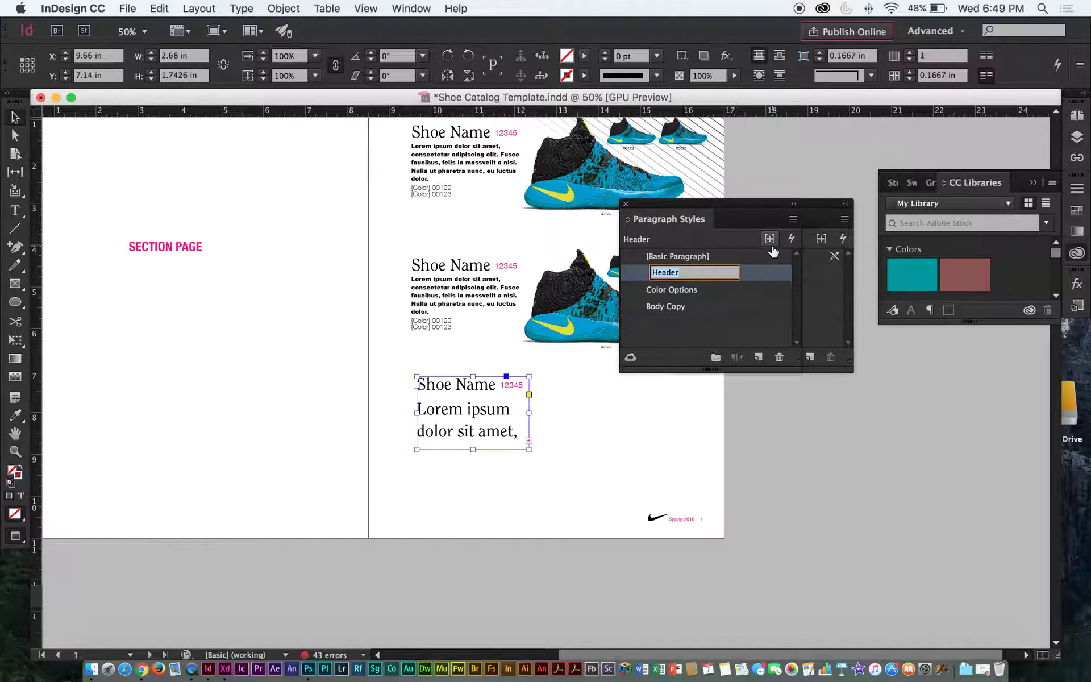
key(super+z)
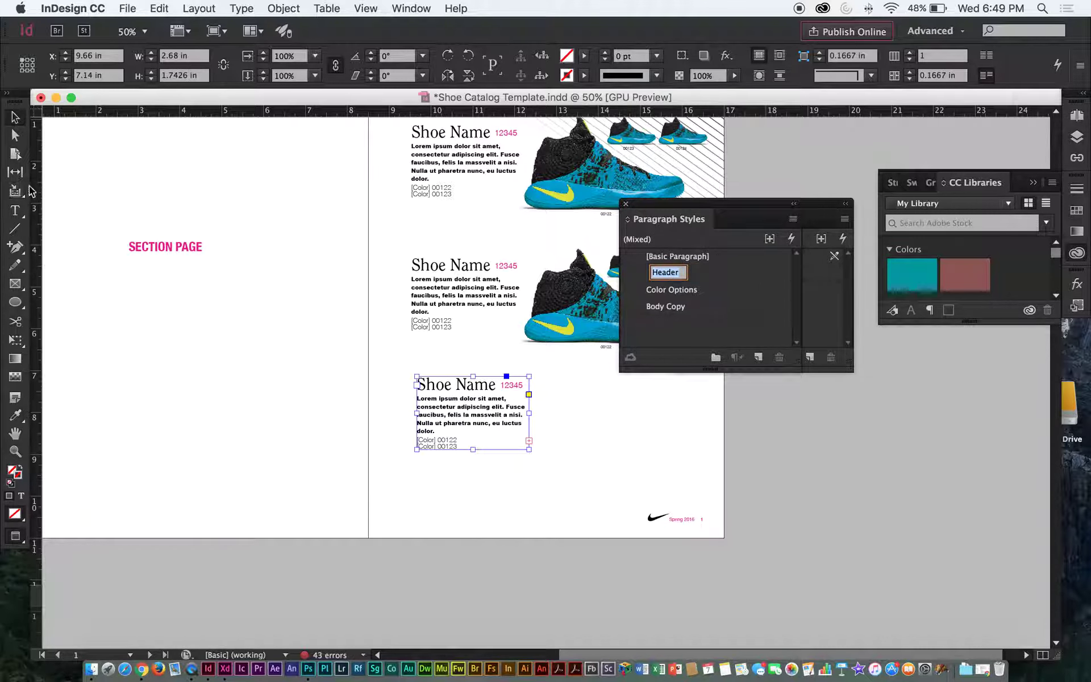
Step: Set the Header paragraph style's alignment to Right with nothing selected and preview on
key(super+shift+a)
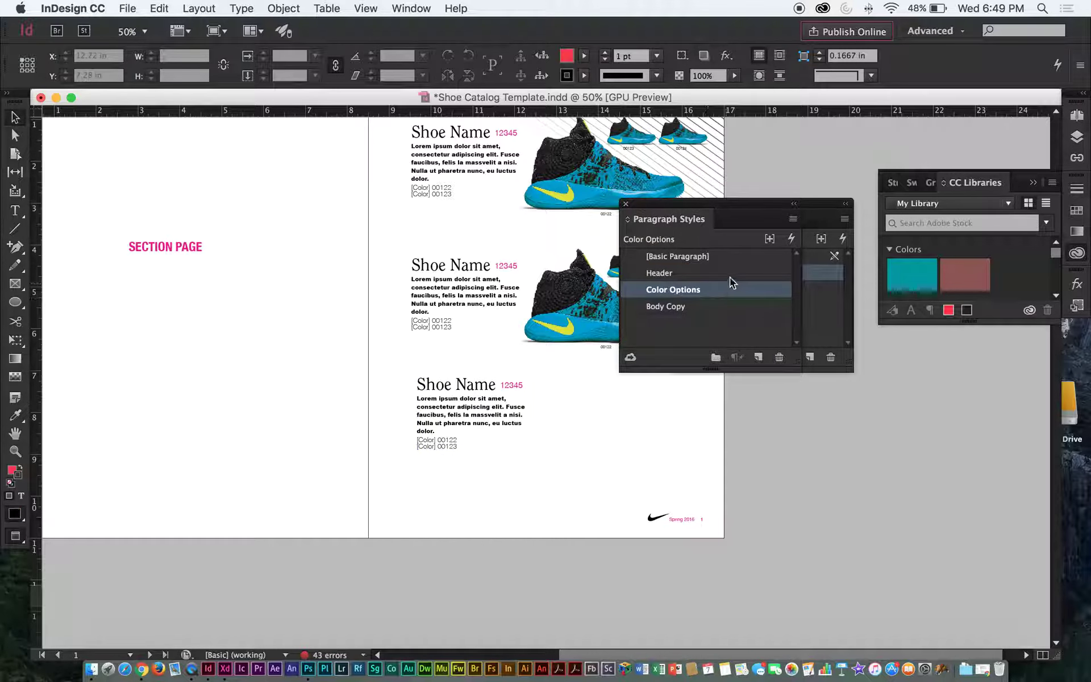
double_click(729, 272)
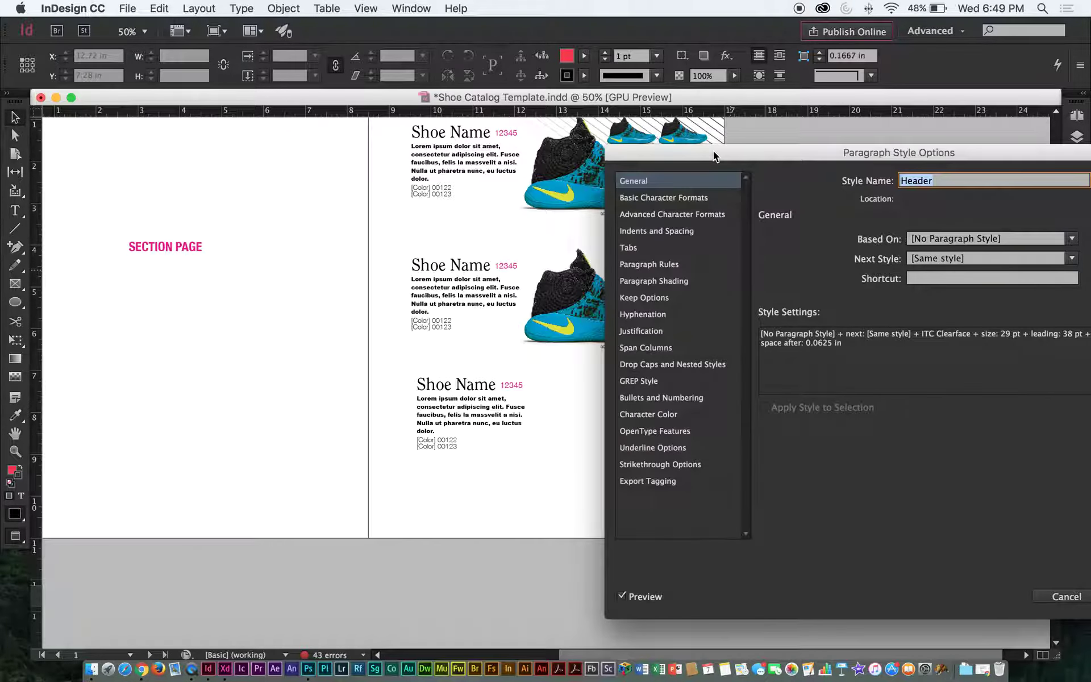
drag(504, 168, 687, 152)
click(650, 327)
click(688, 211)
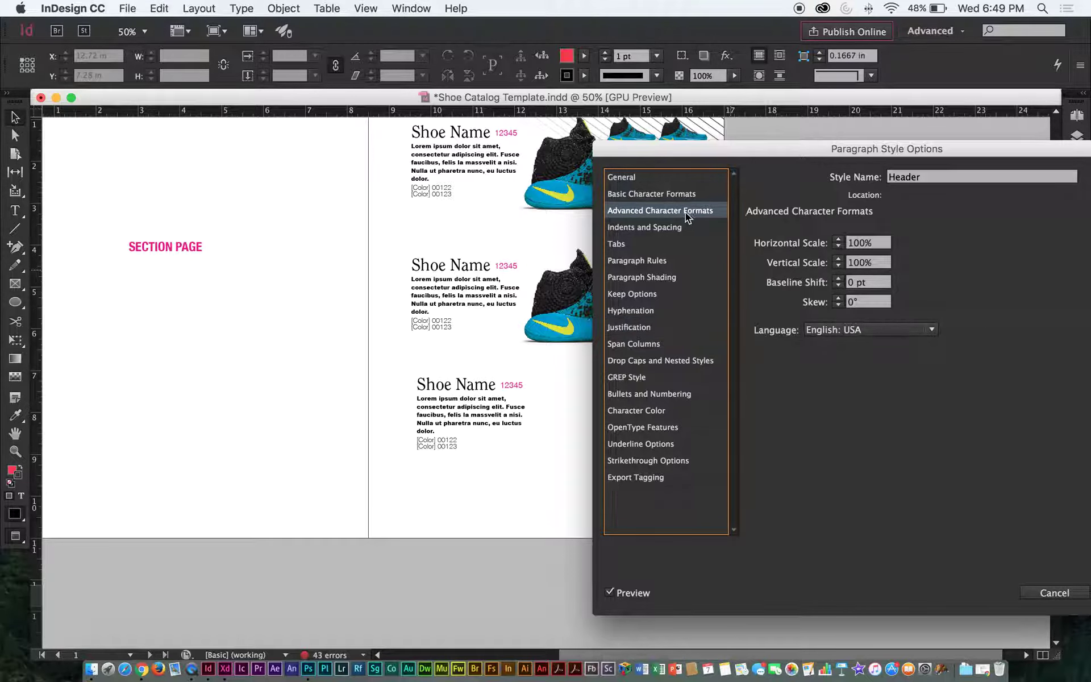
click(679, 228)
click(869, 243)
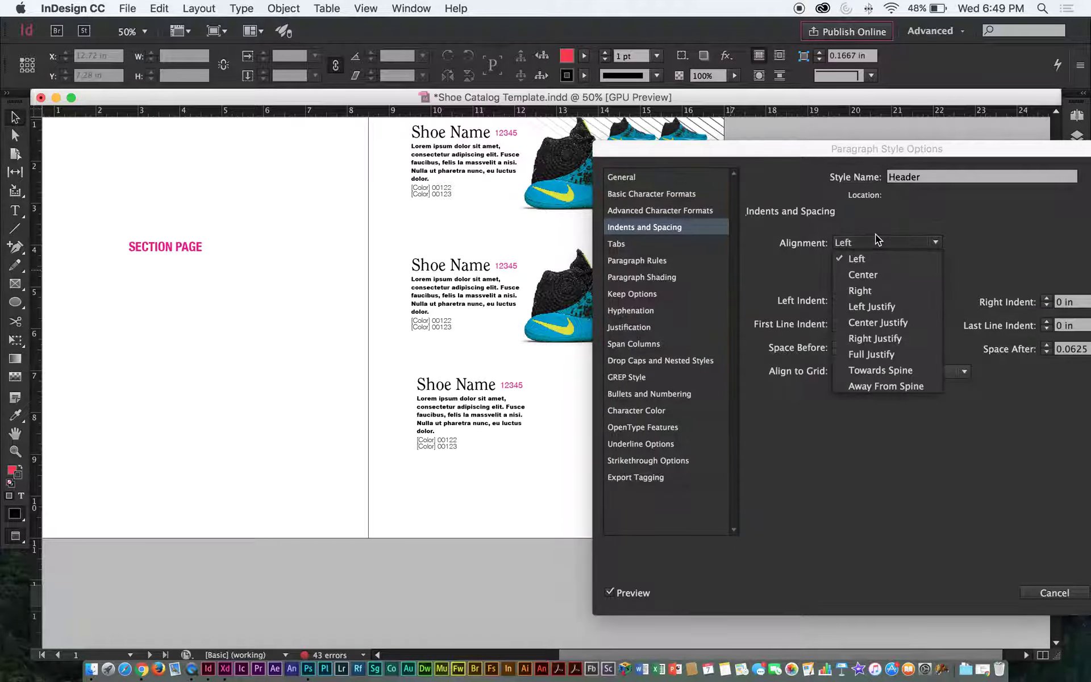
click(861, 291)
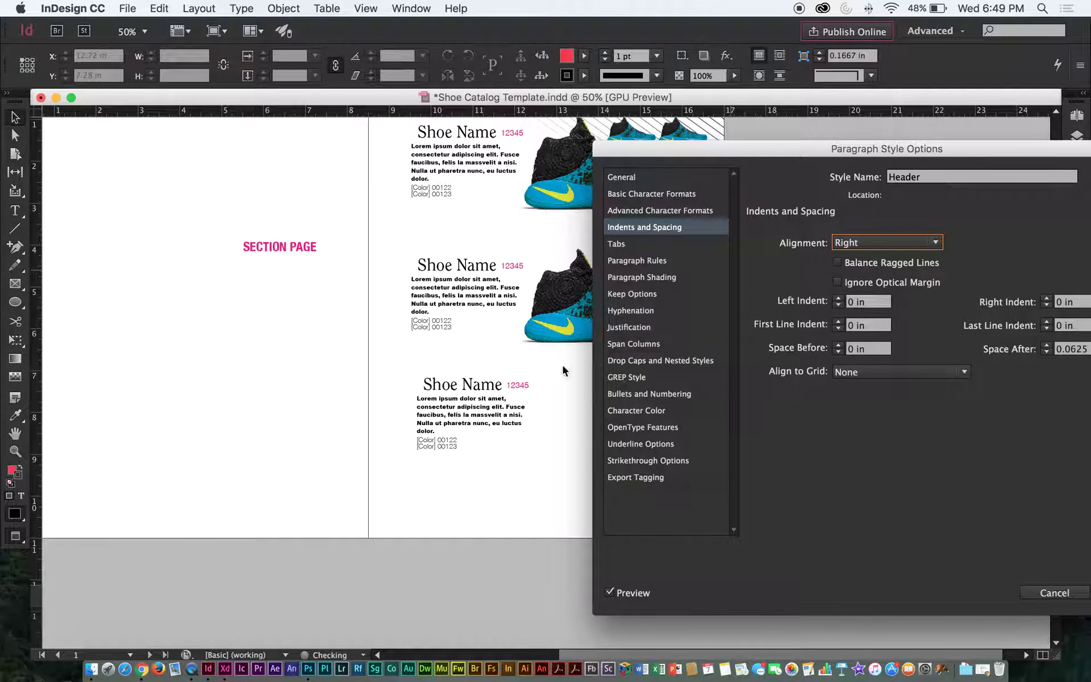
Step: Set the Header paragraph style's font style to Heavy in its basic character formats
click(641, 209)
click(673, 194)
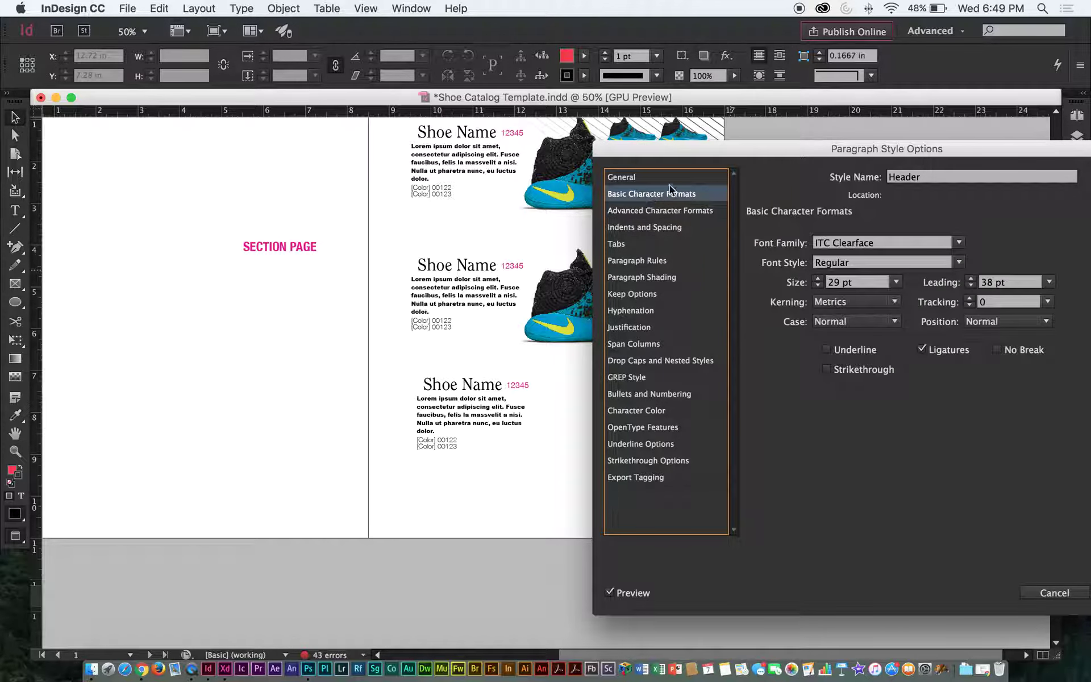
click(959, 262)
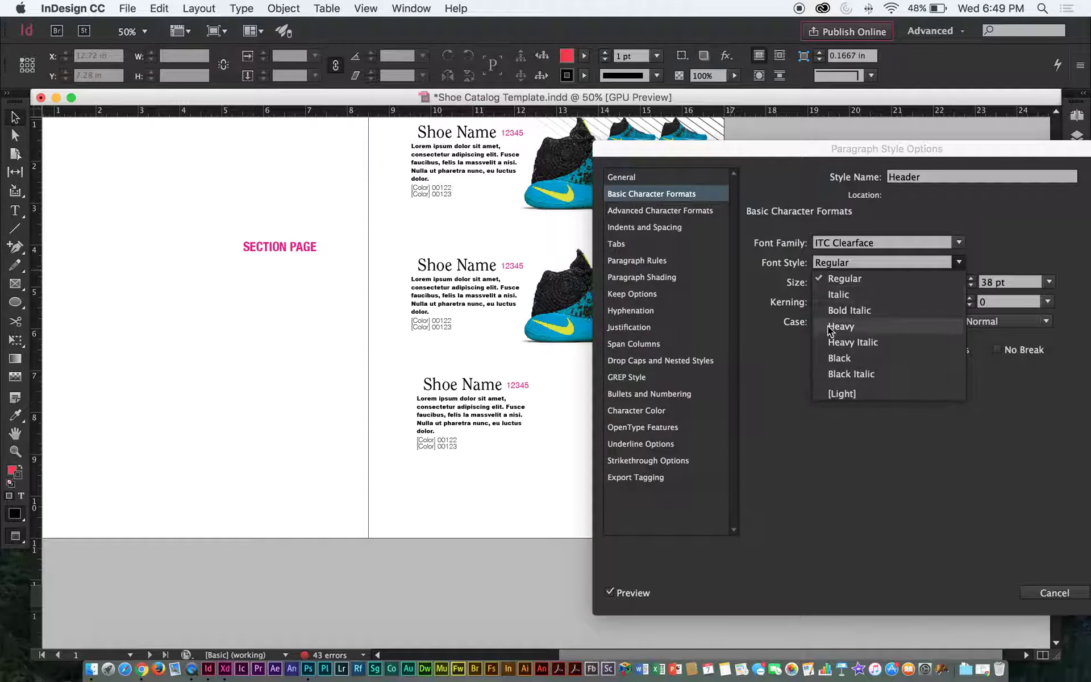
click(855, 329)
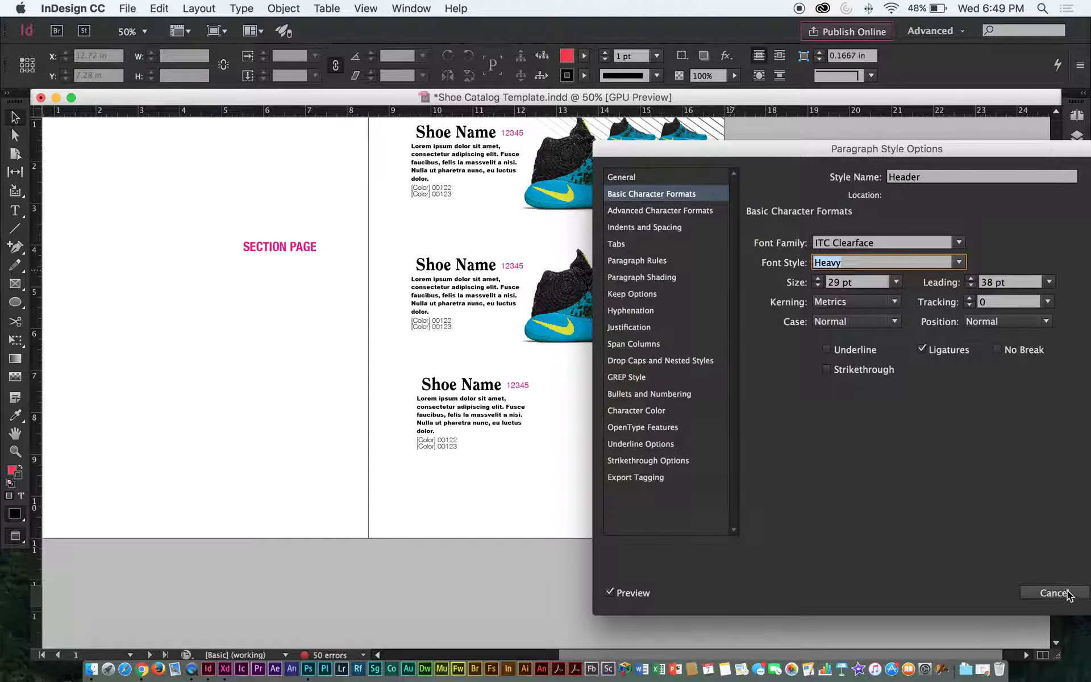
Step: Move the Header style's options aside, accept its changes, and return to the Selection tool
drag(962, 157, 779, 151)
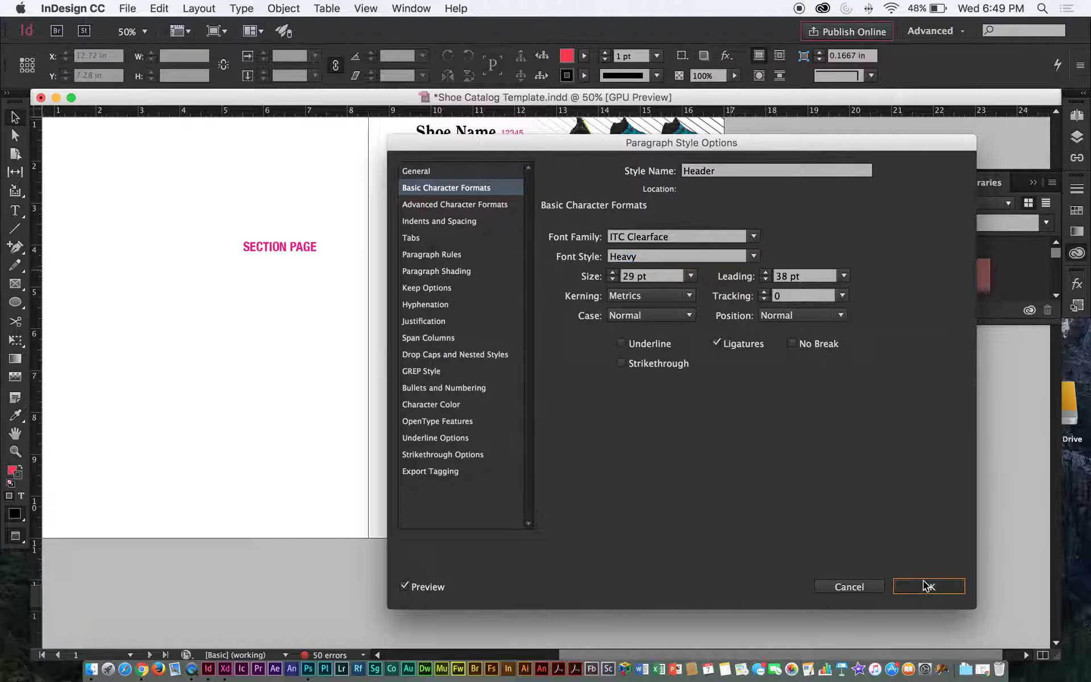
click(932, 585)
click(14, 117)
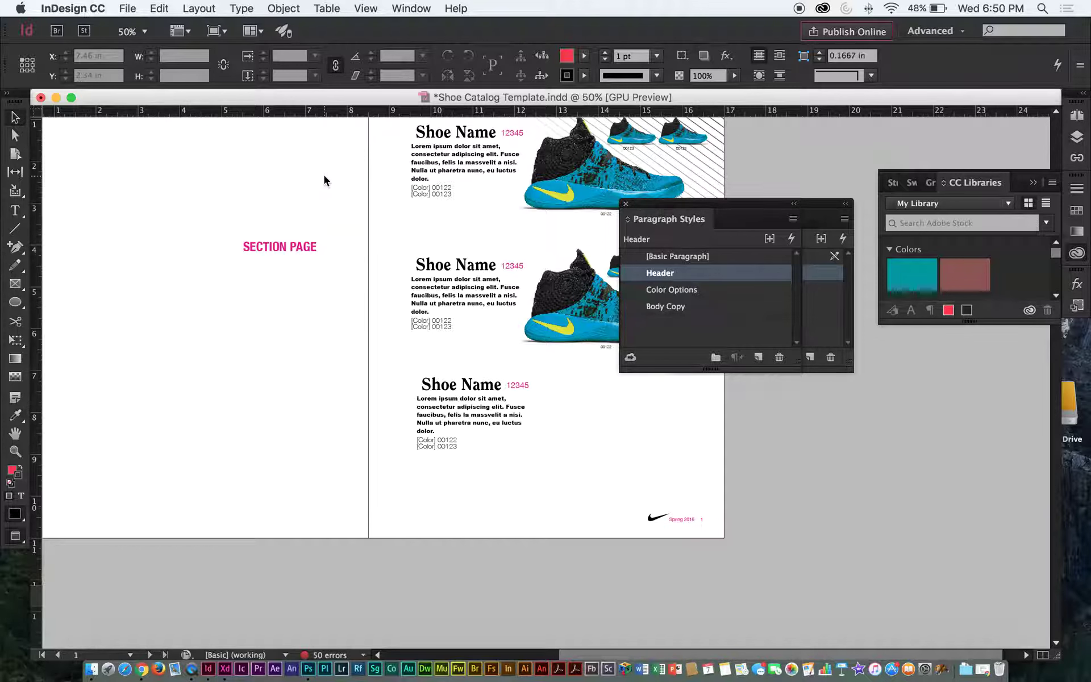
Step: Examine the shoe name headers on the section page spread and the pink boot spread after the Header style edit
scroll(499, 267, left, 3)
scroll(499, 268, up, 2)
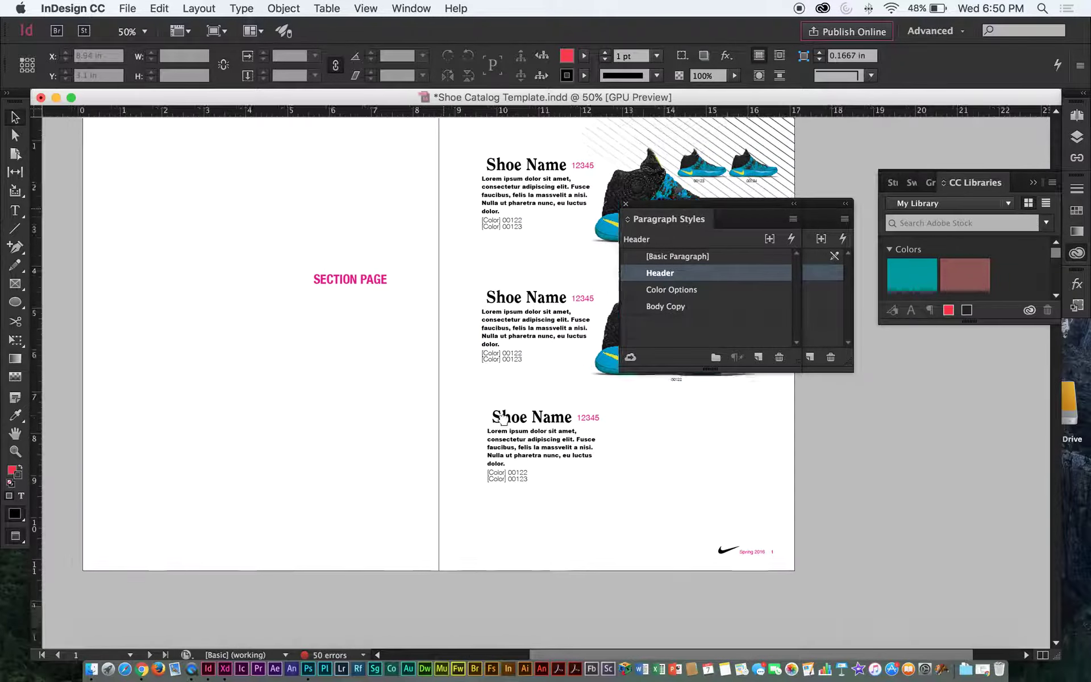
scroll(490, 368, up, 10)
scroll(490, 368, left, 2)
scroll(487, 506, down, 8)
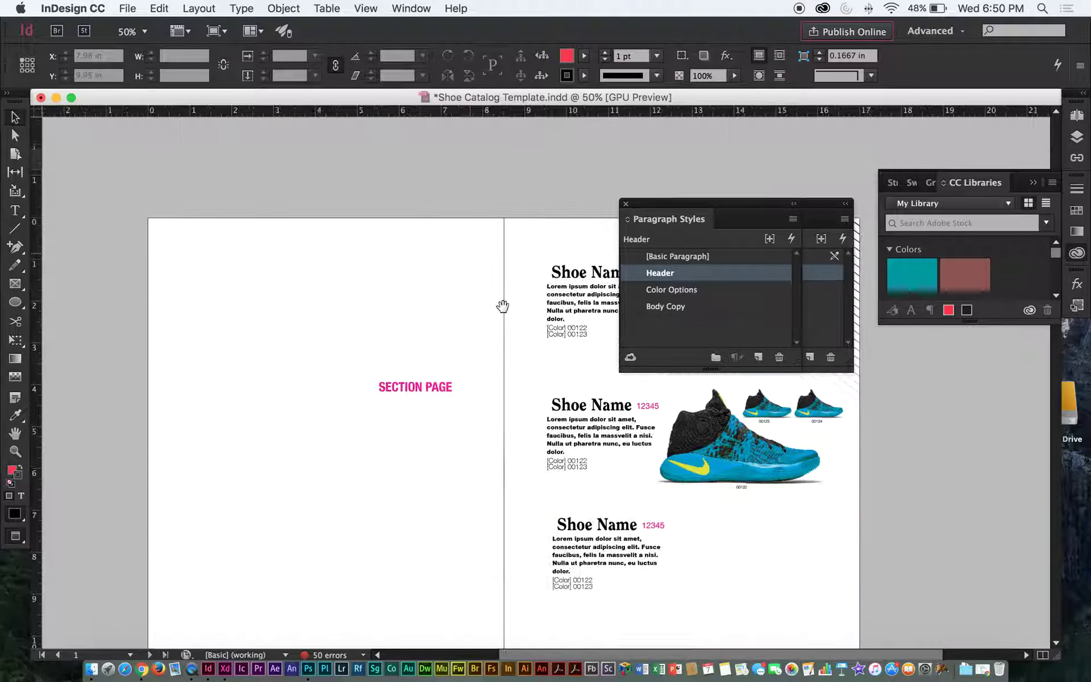
scroll(502, 306, down, 10)
scroll(503, 305, right, 1)
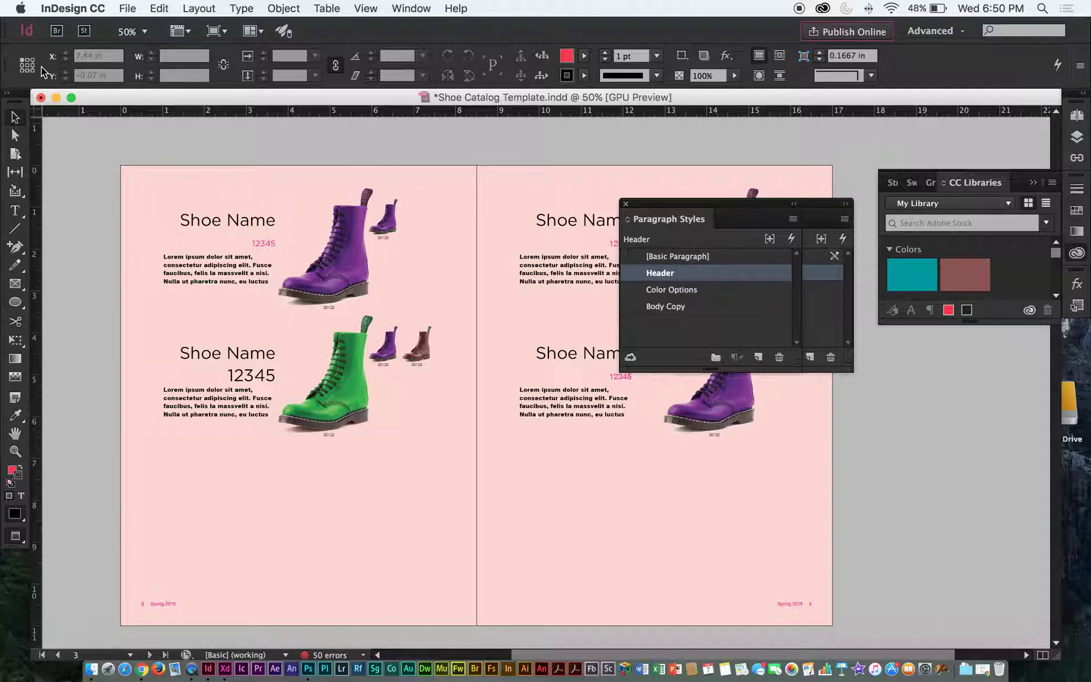
Step: Close the Shoe Catalog Template document without saving its changes, and close its Finder folder window
click(41, 97)
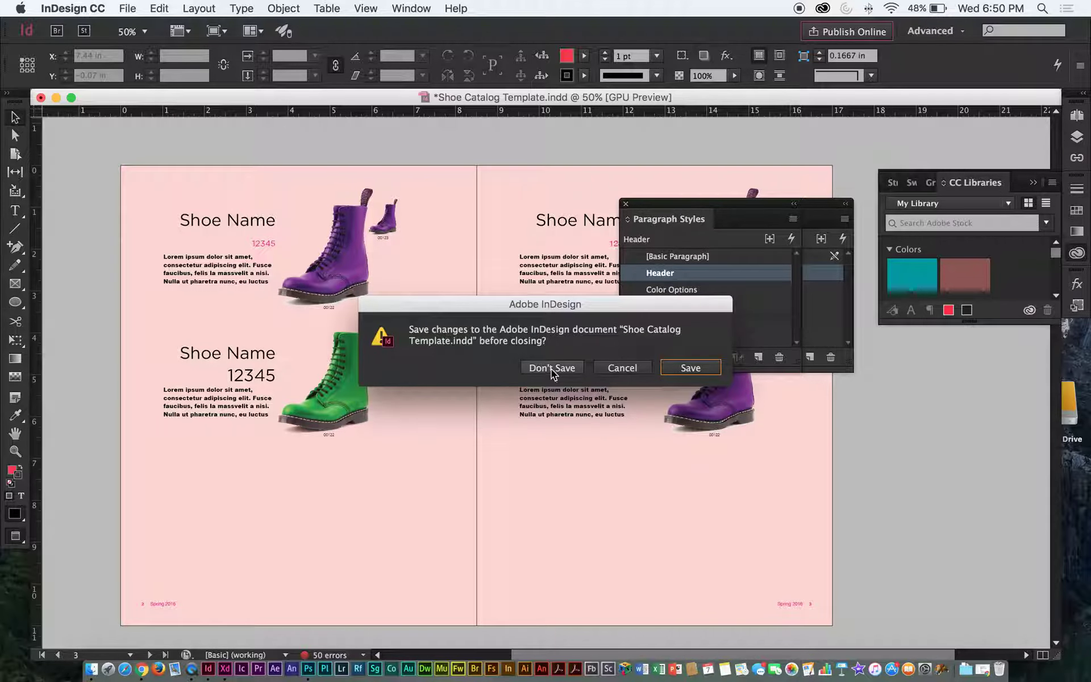
click(552, 368)
click(319, 222)
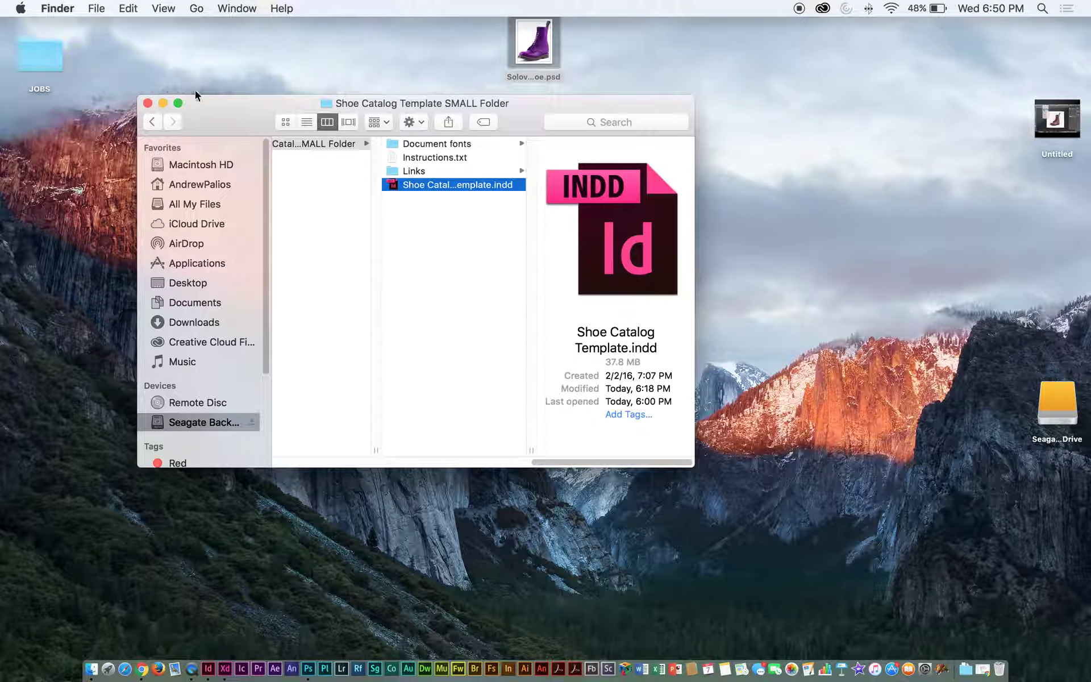
click(148, 103)
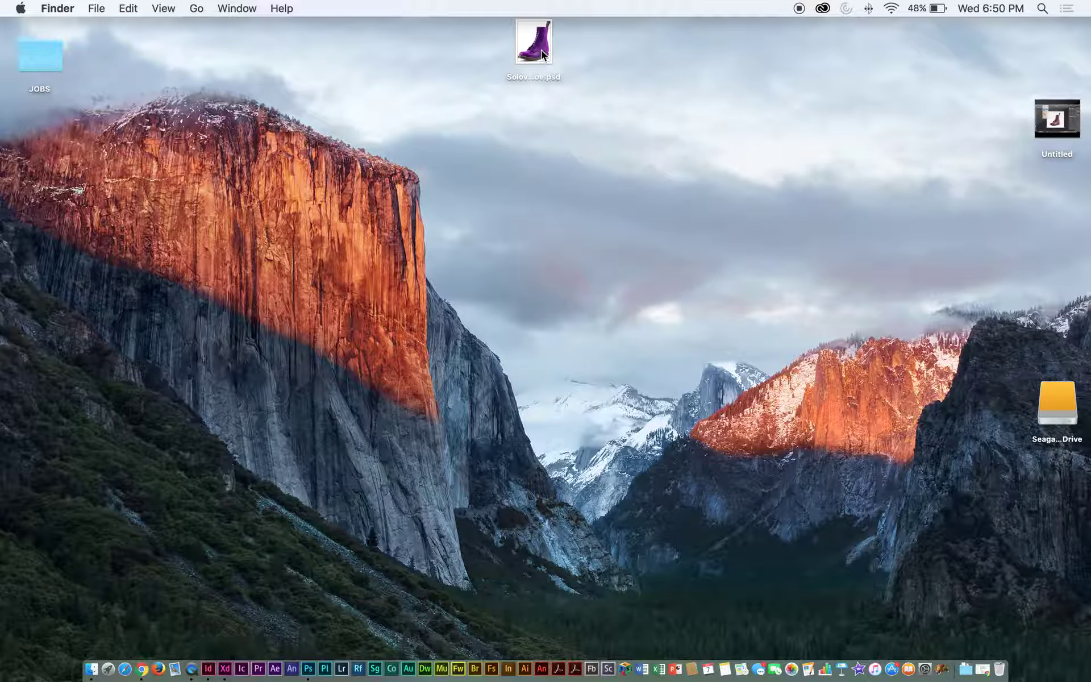